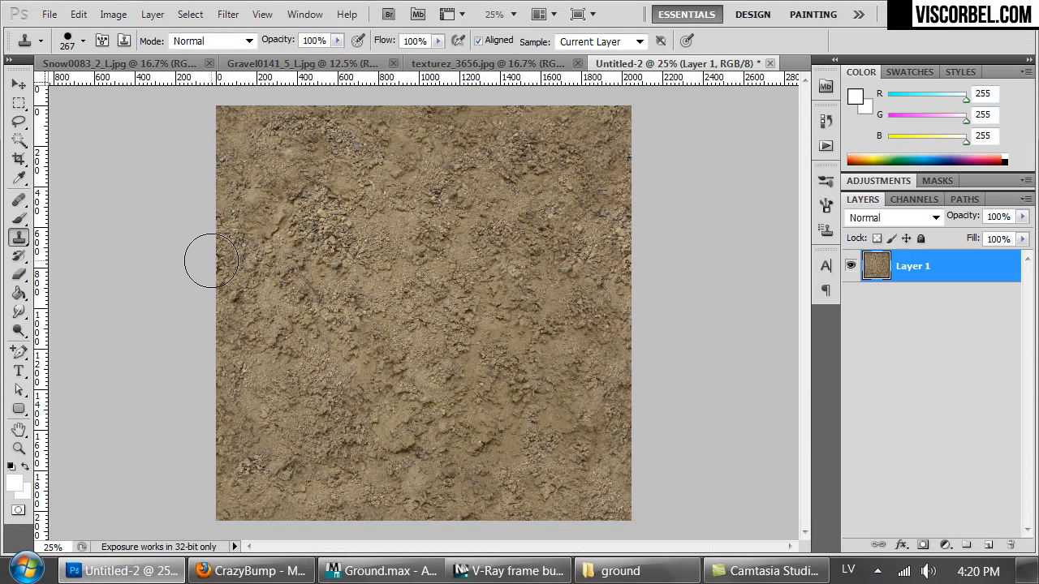
Step: Shift the ground texture horizontally with the Offset filter, wrapping the undefined areas around
click(228, 14)
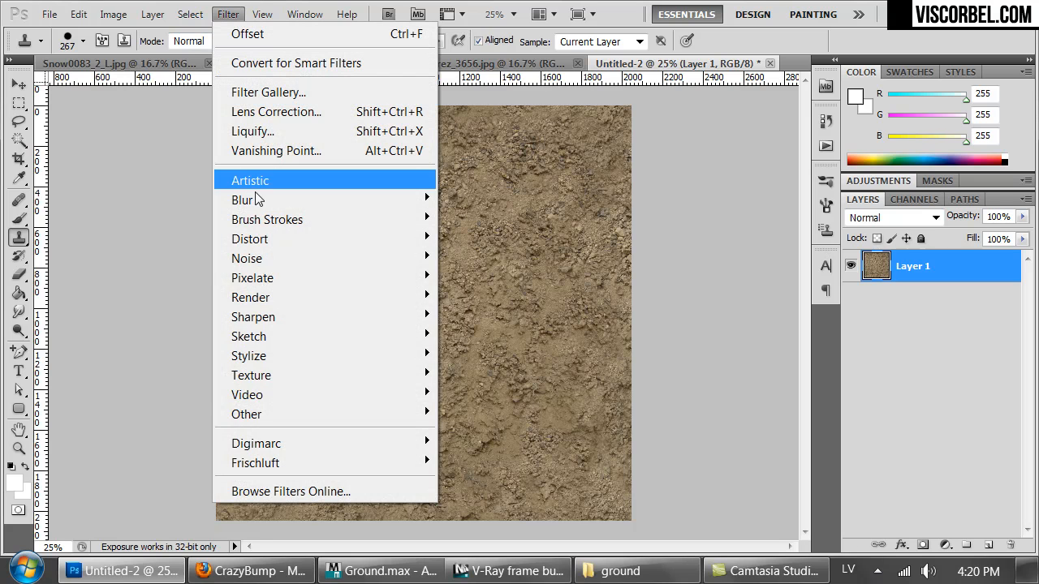
mouse_move(362, 414)
click(180, 493)
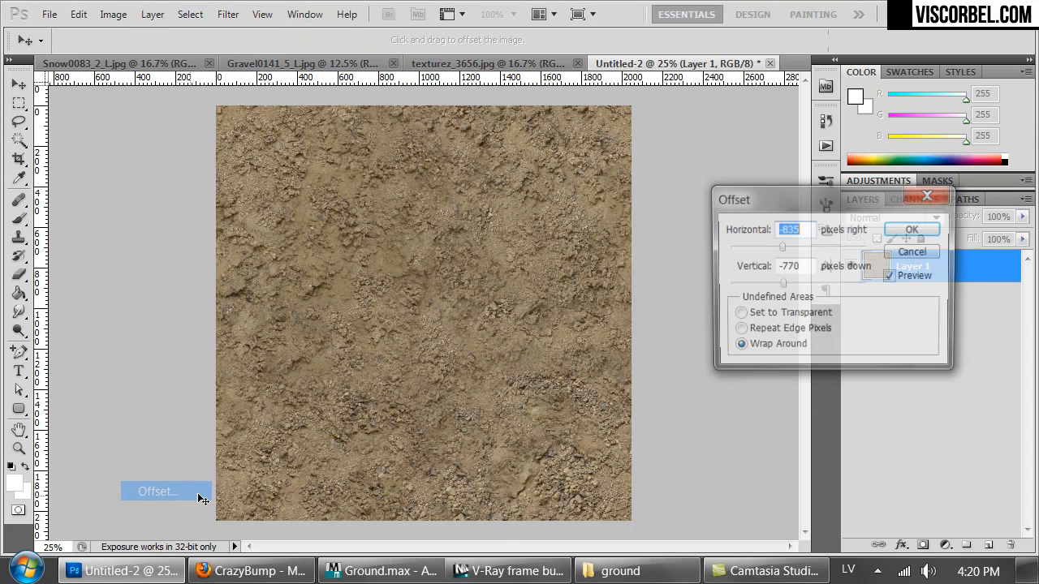
drag(781, 247, 830, 248)
click(914, 229)
Step: Copy the whole texture and enlarge the canvas to 200 percent in width and height
key(s)
key(ctrl+a)
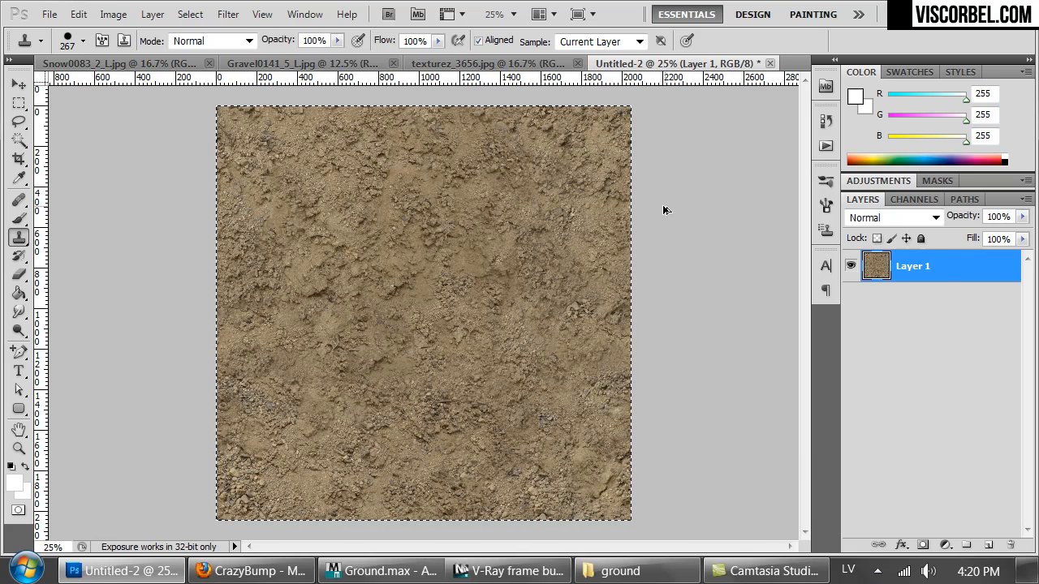
key(ctrl+alt+c)
click(812, 276)
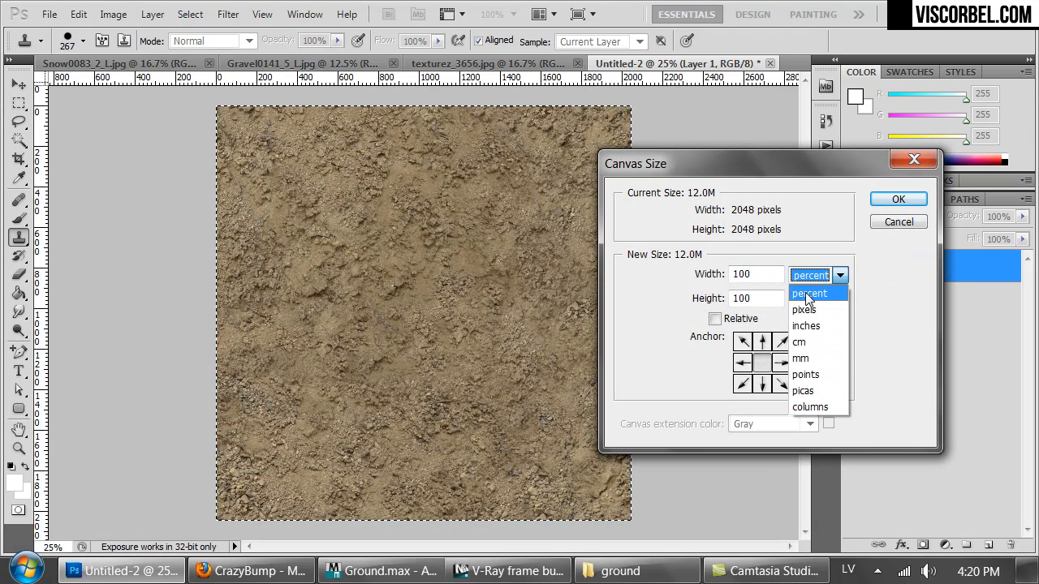
click(808, 294)
text(200)
key(Tab)
text(200)
key(Return)
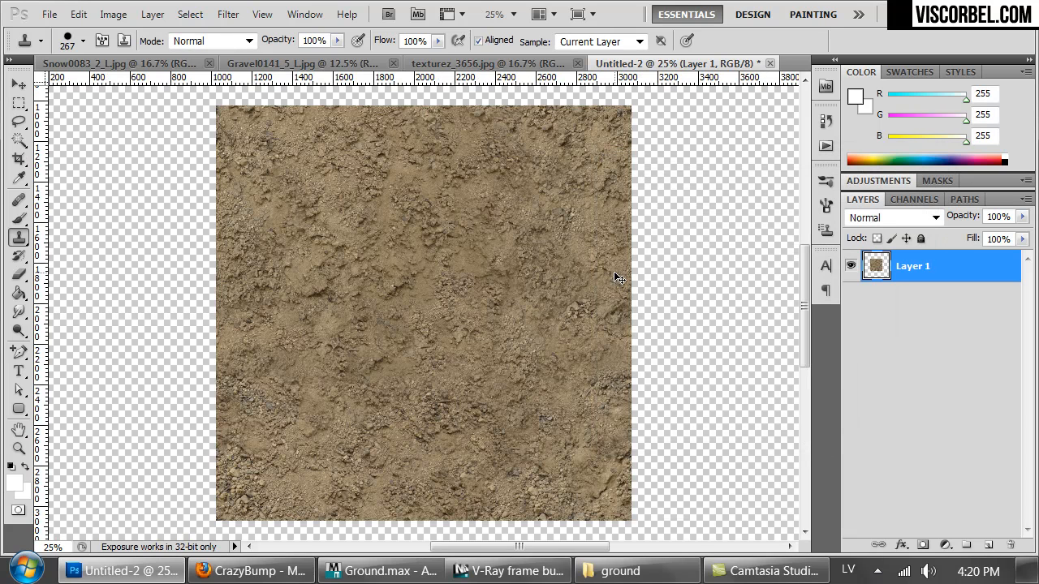
Step: Place four copies of the texture in the four corners of the enlarged canvas so that they fill it seamlessly
key(ctrl+minus)
key(ctrl+minus)
key(ctrl+minus)
key(ctrl+j)
mouse_move(485, 311)
ctrl+mouse_down()
mouse_move(412, 246)
mouse_move(398, 259)
ctrl+mouse_up()
key(ctrl+v)
ctrl+drag(421, 318, 393, 355)
key(ctrl+v)
key(ctrl+v)
ctrl+drag(471, 353, 540, 422)
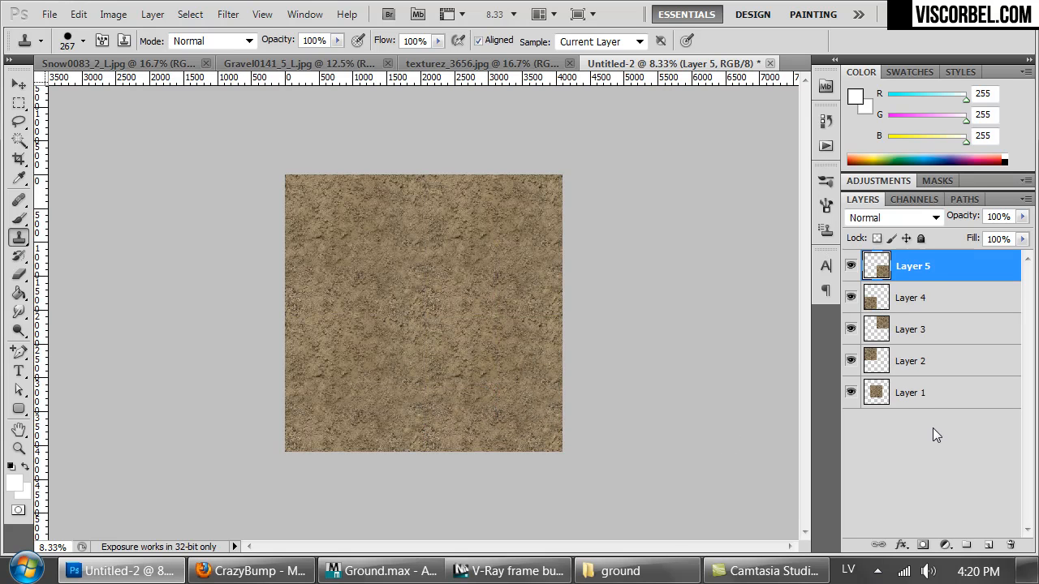
Step: Select all five layers and merge them into a single layer
shift+click(921, 393)
key(ctrl+w)
click(590, 230)
key(ctrl+e)
key(ctrl+plus)
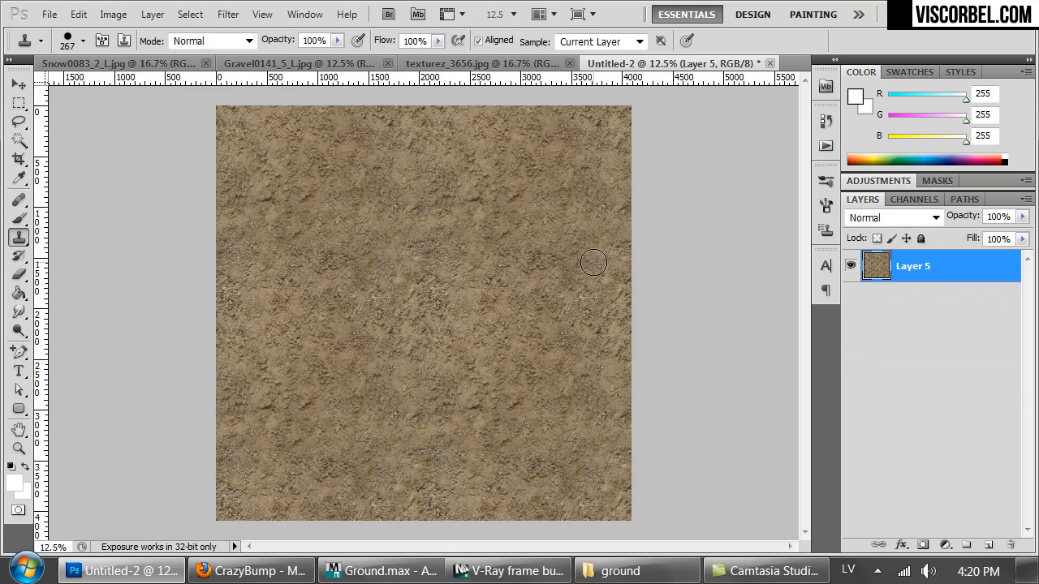
Step: Clone over repeating patches across the tiled texture with a 463 px Clone Stamp brush, sampling from several different areas
right_click(453, 261)
drag(602, 296, 613, 301)
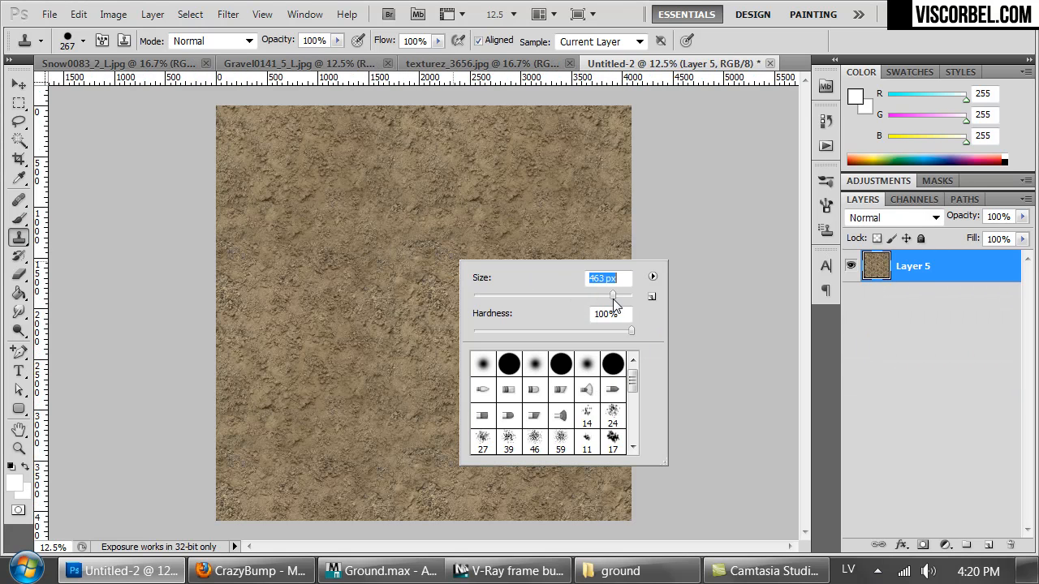
alt+click(376, 255)
mouse_move(266, 188)
mouse_down()
mouse_move(301, 182)
mouse_move(333, 224)
mouse_move(395, 366)
mouse_move(494, 431)
mouse_move(517, 408)
mouse_move(430, 375)
mouse_up()
drag(524, 404, 549, 402)
drag(512, 196, 558, 204)
alt+click(520, 308)
drag(409, 312, 411, 314)
alt+click(391, 292)
click(388, 264)
drag(360, 363, 360, 373)
drag(281, 458, 305, 459)
drag(480, 376, 500, 372)
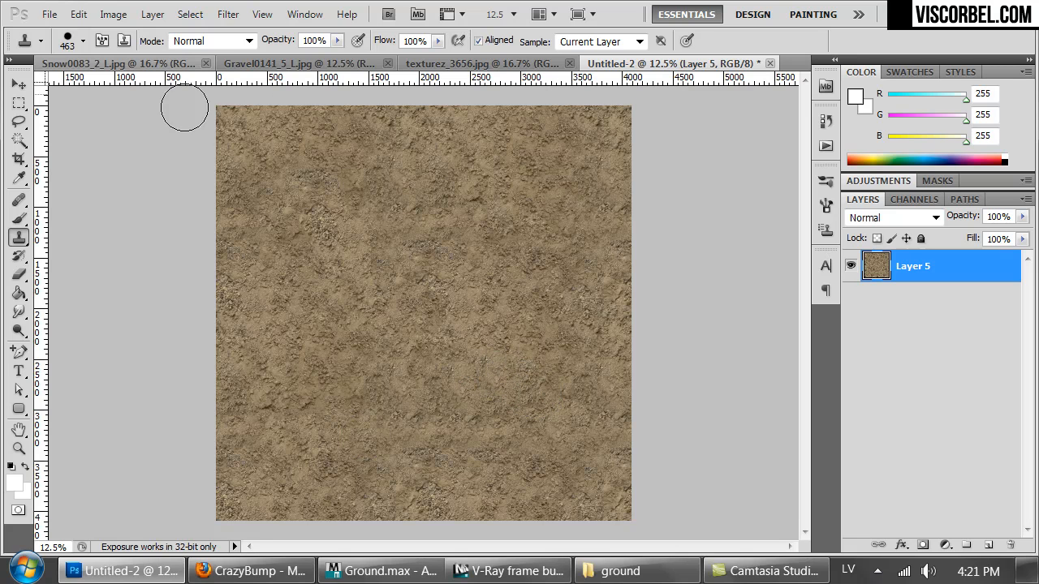
Step: Save the texture as a PNG copy named ground_Dirt in the Textures folder
key(ctrl+s)
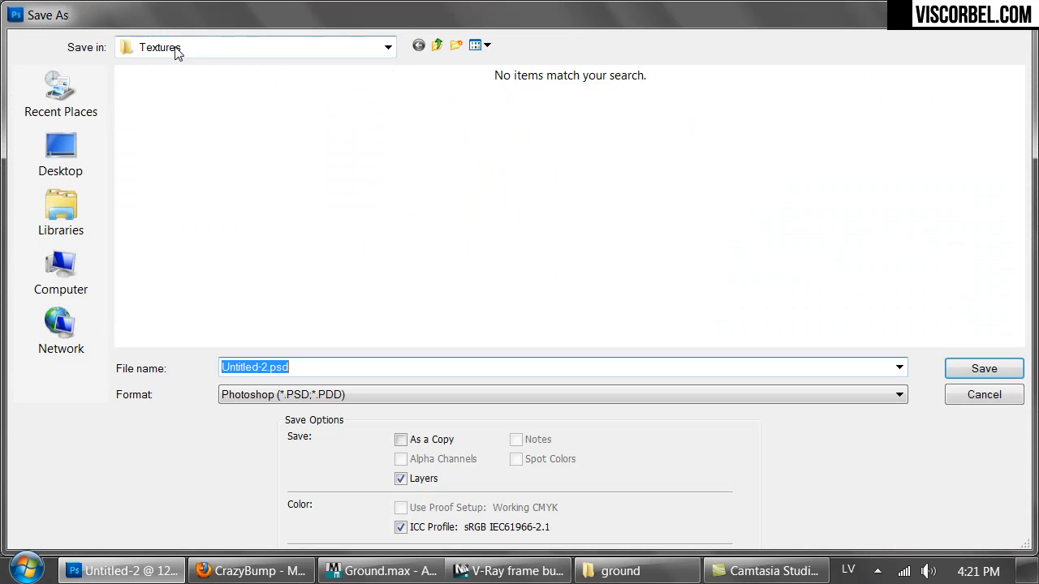
click(297, 395)
click(276, 255)
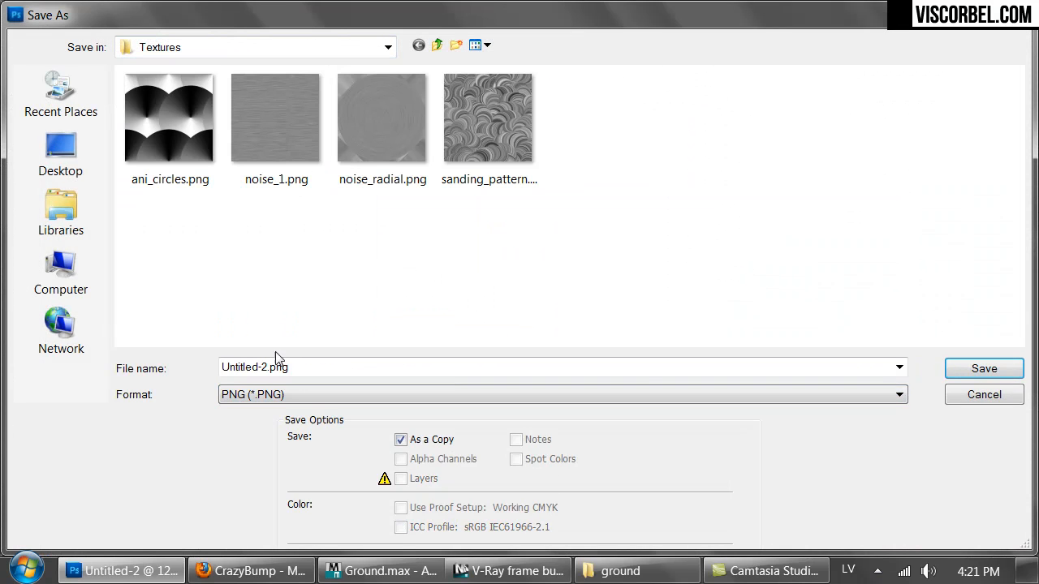
text(gr)
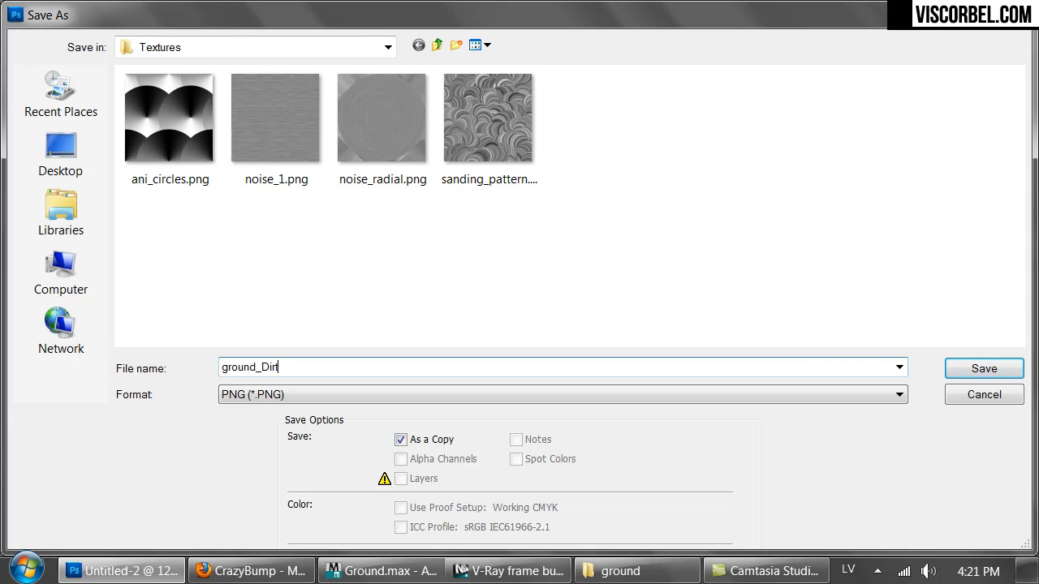
text(ound_Dirt)
key(Return)
key(Return)
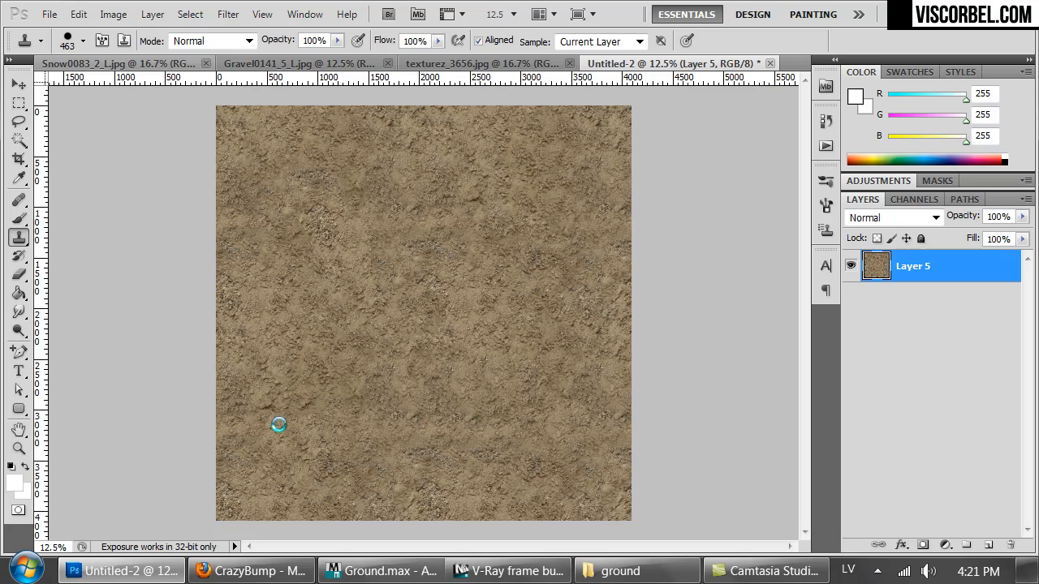
Step: Switch to Firefox and look over the CrazyBump website and its download options
click(251, 571)
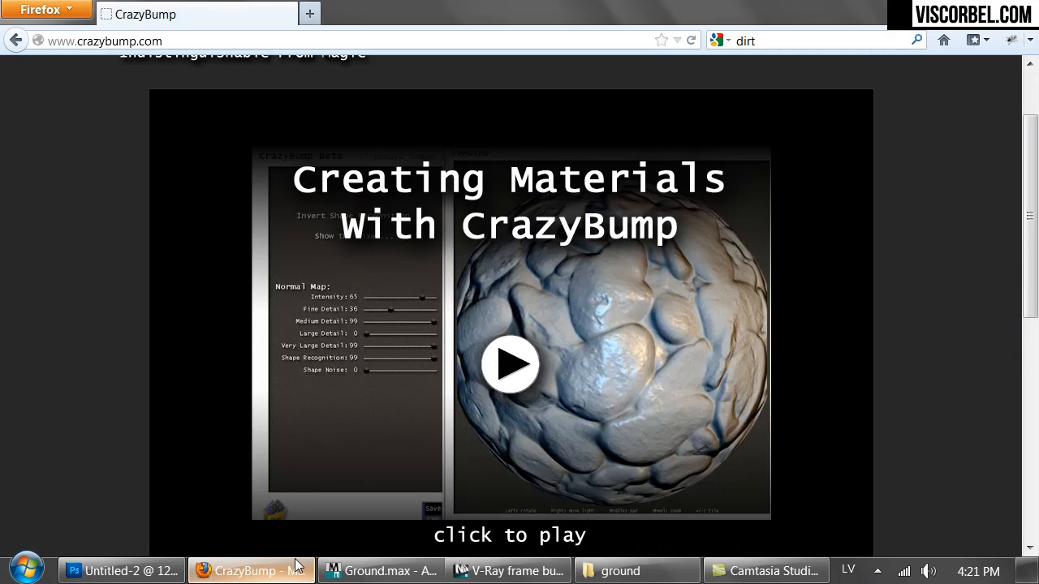
scroll(875, 270, down, 6)
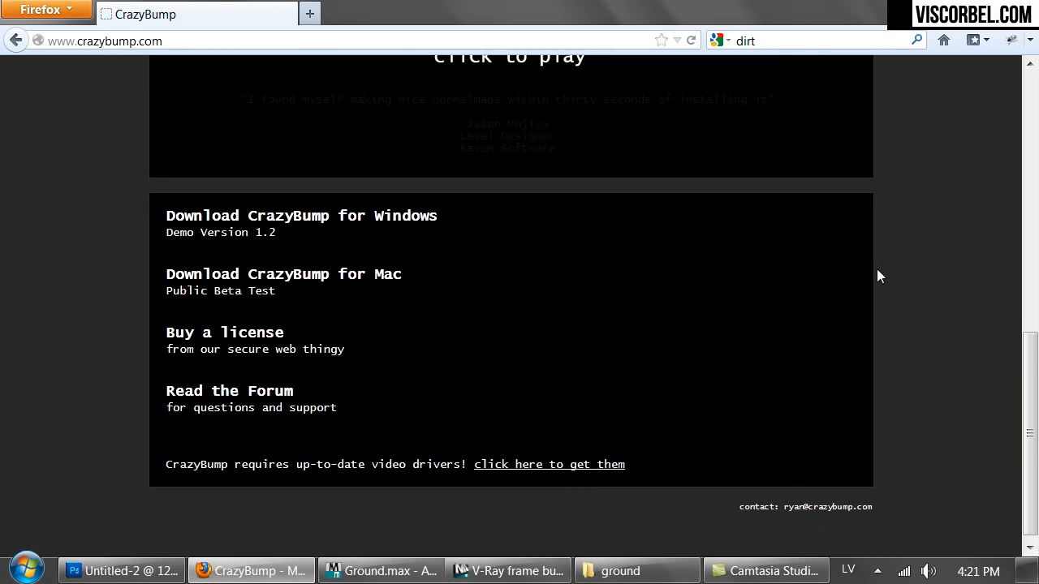
scroll(238, 112, up, 7)
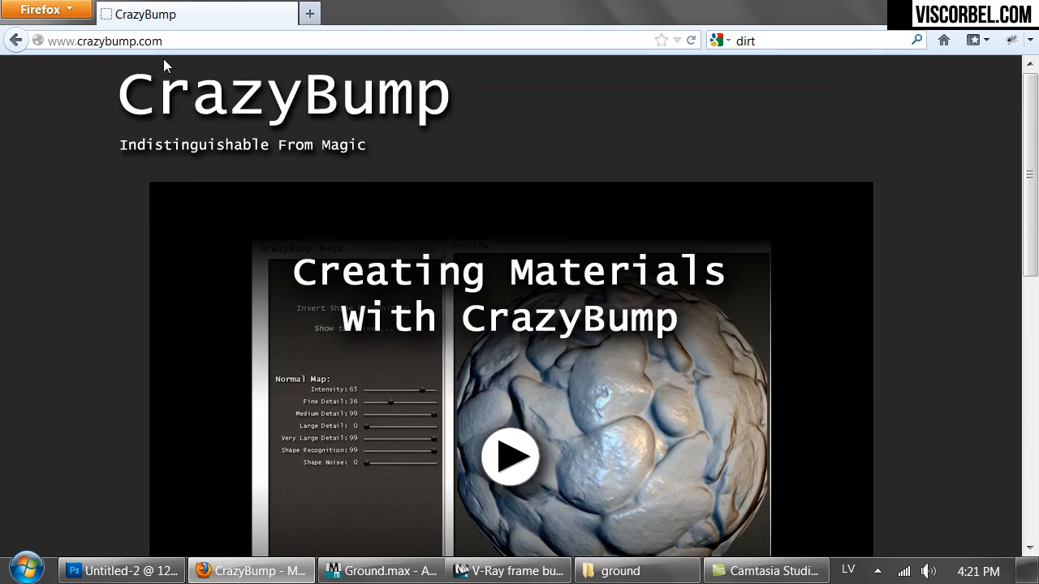
scroll(662, 199, down, 6)
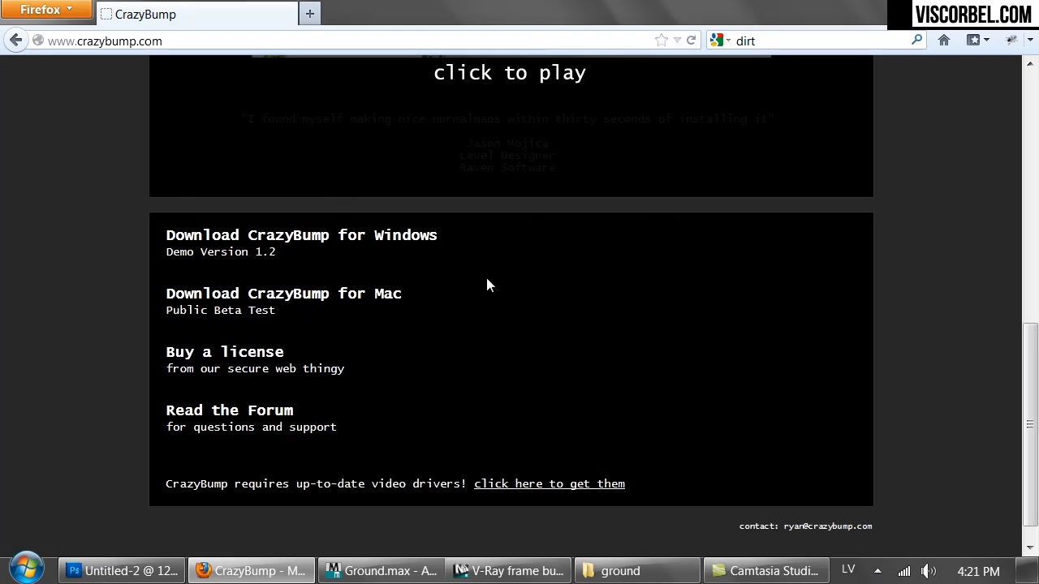
Step: Show the desktop, launch CrazyBump and move its window up so that more of it fits on screen
click(1031, 568)
double_click(615, 107)
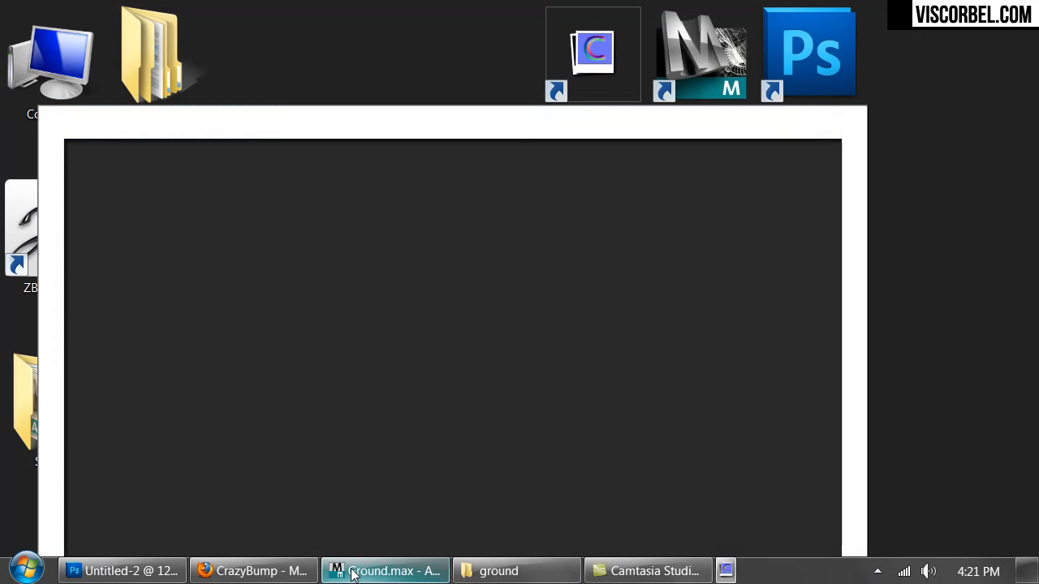
drag(469, 127, 549, 7)
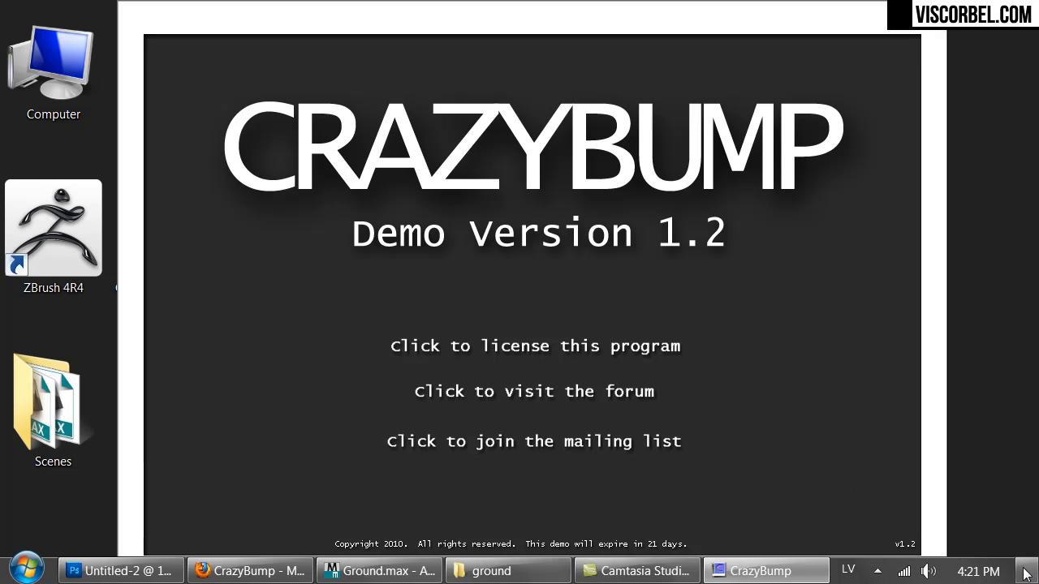
right_click(849, 571)
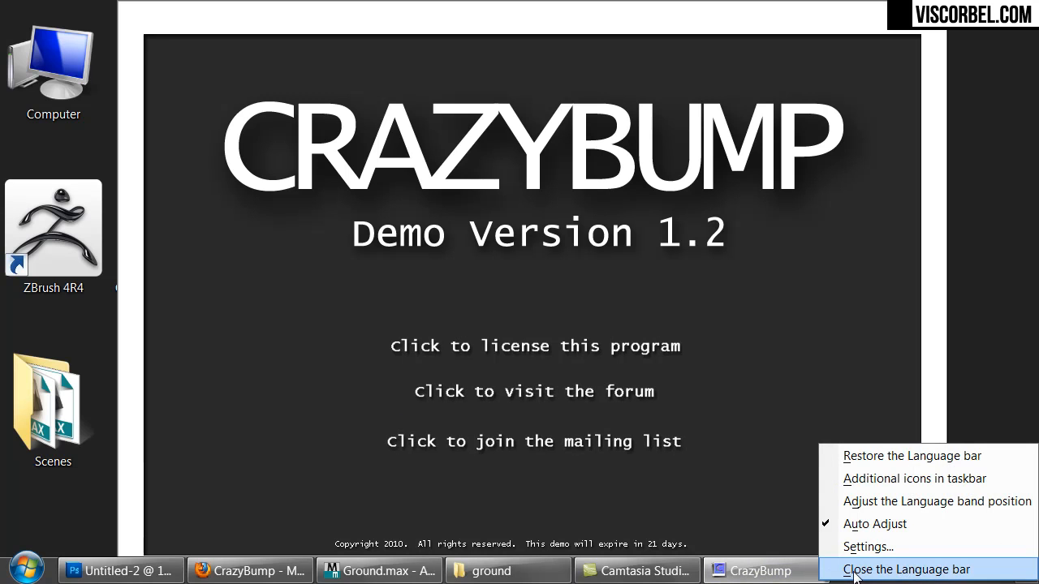
click(867, 547)
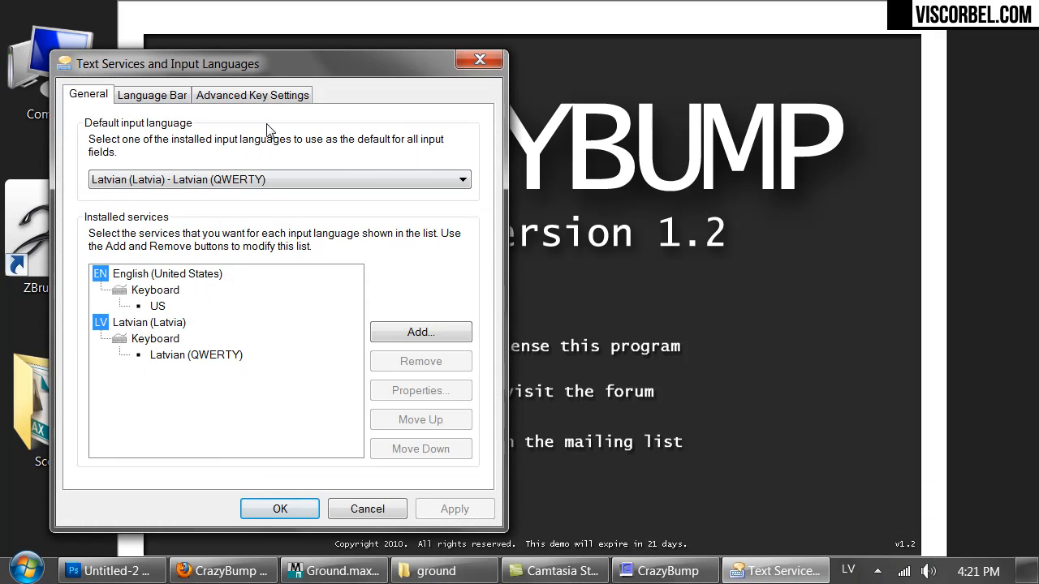
click(479, 61)
right_click(992, 578)
right_click(36, 575)
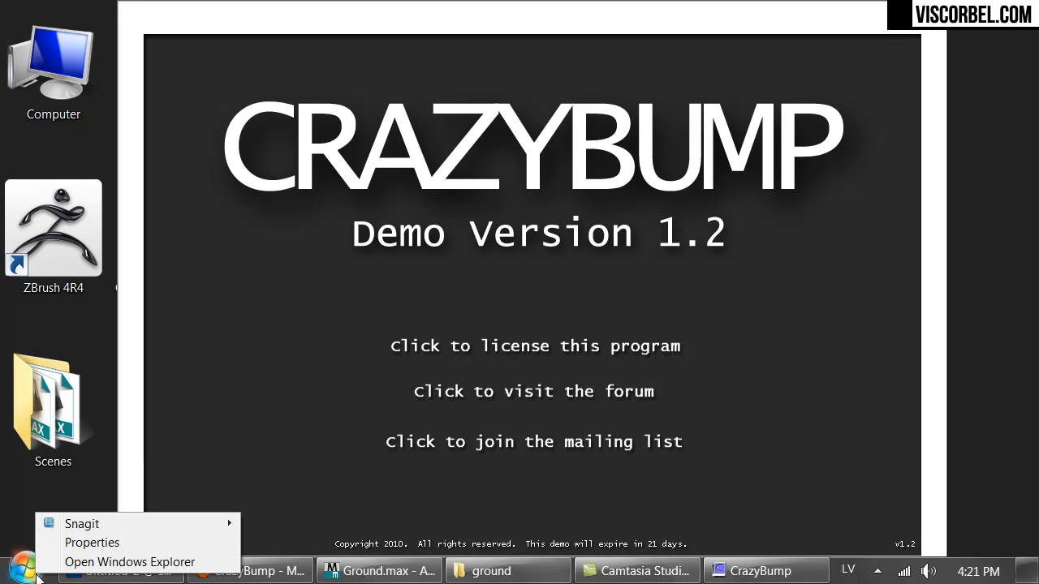
click(92, 543)
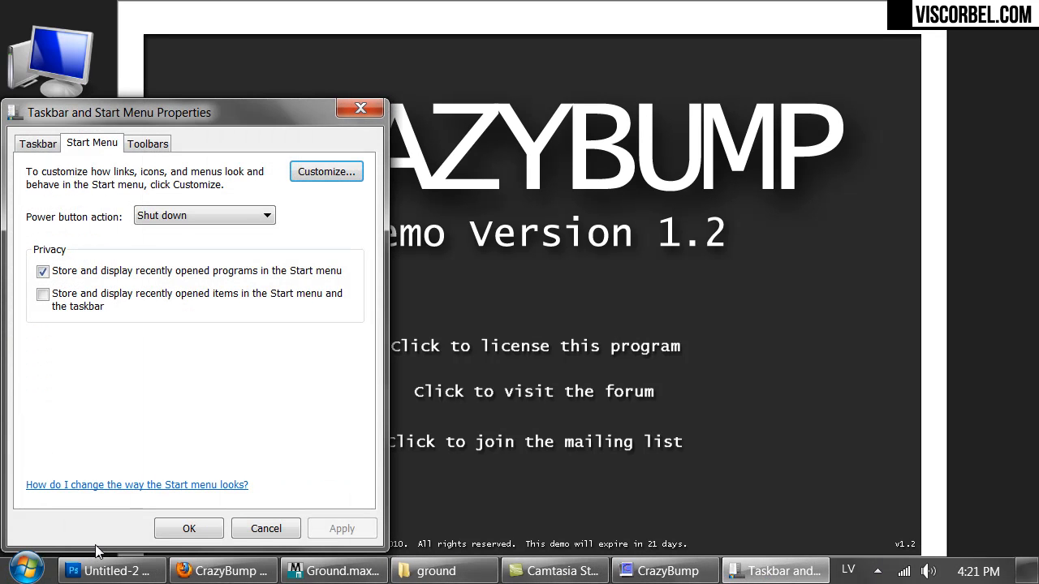
click(200, 497)
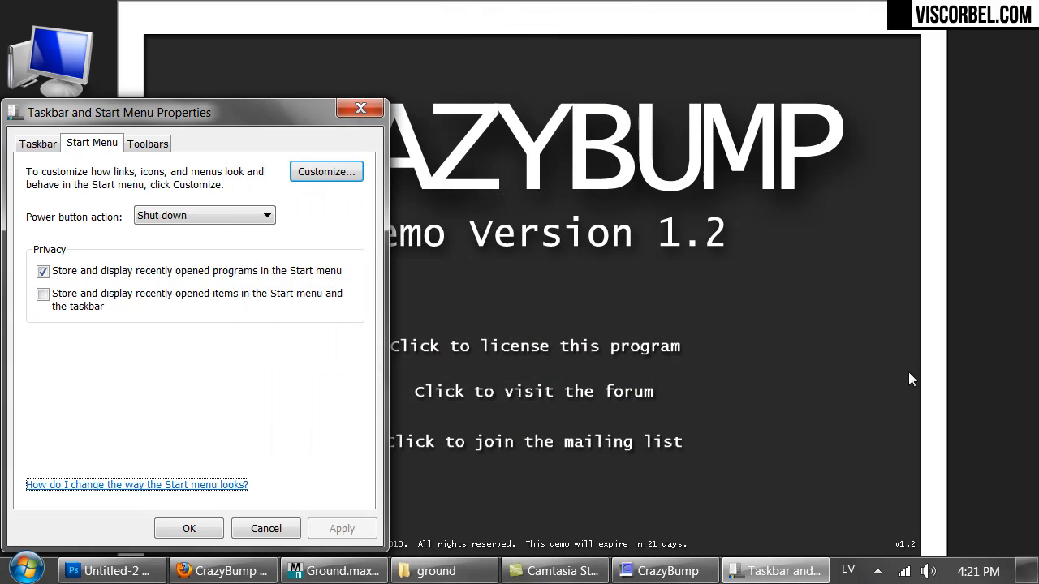
right_click(767, 572)
click(698, 526)
right_click(762, 573)
click(751, 526)
Step: Enable automatic hiding of the taskbar in the taskbar properties
right_click(788, 573)
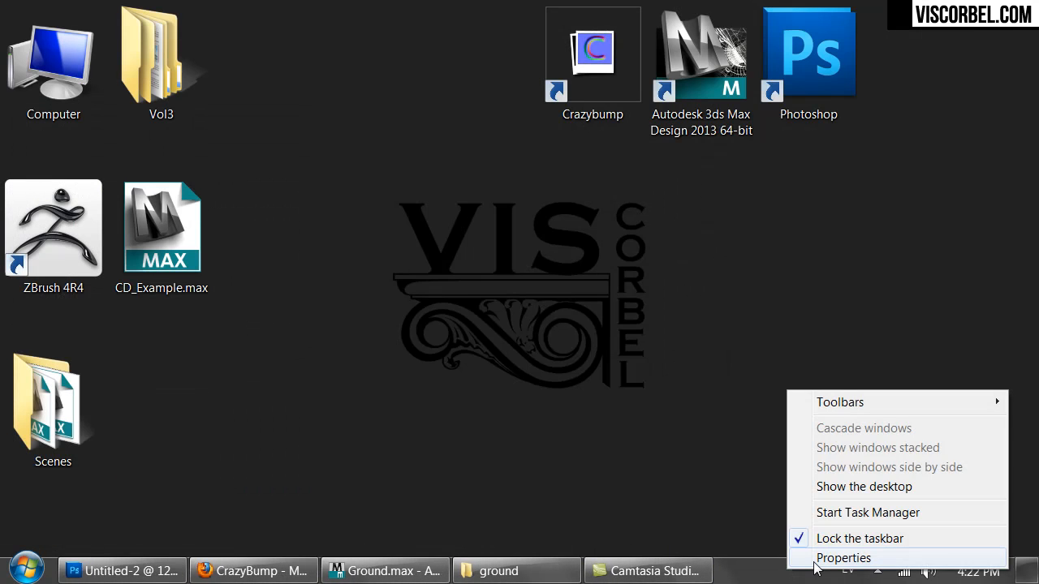
click(843, 559)
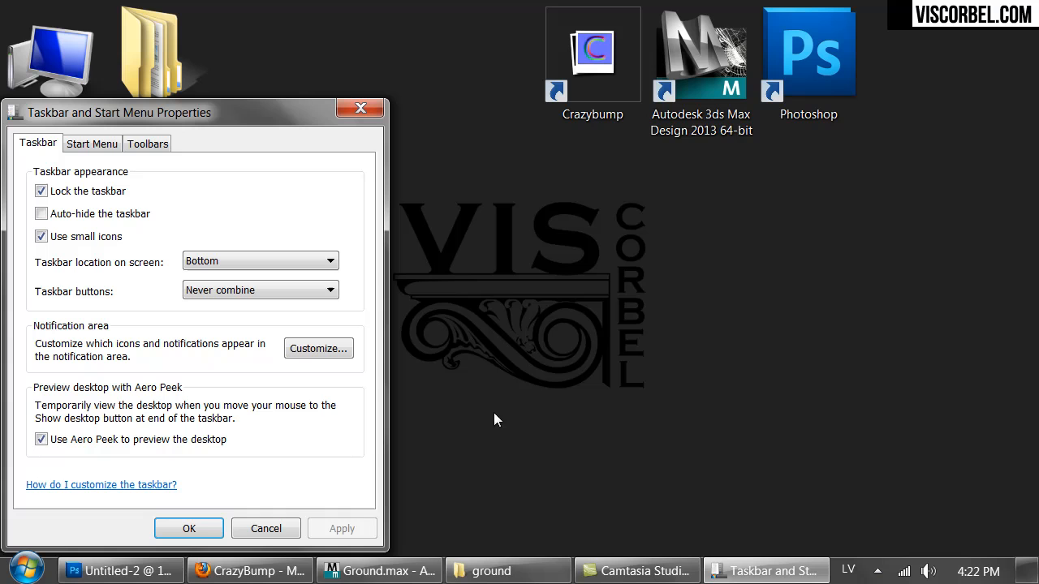
click(81, 216)
click(207, 526)
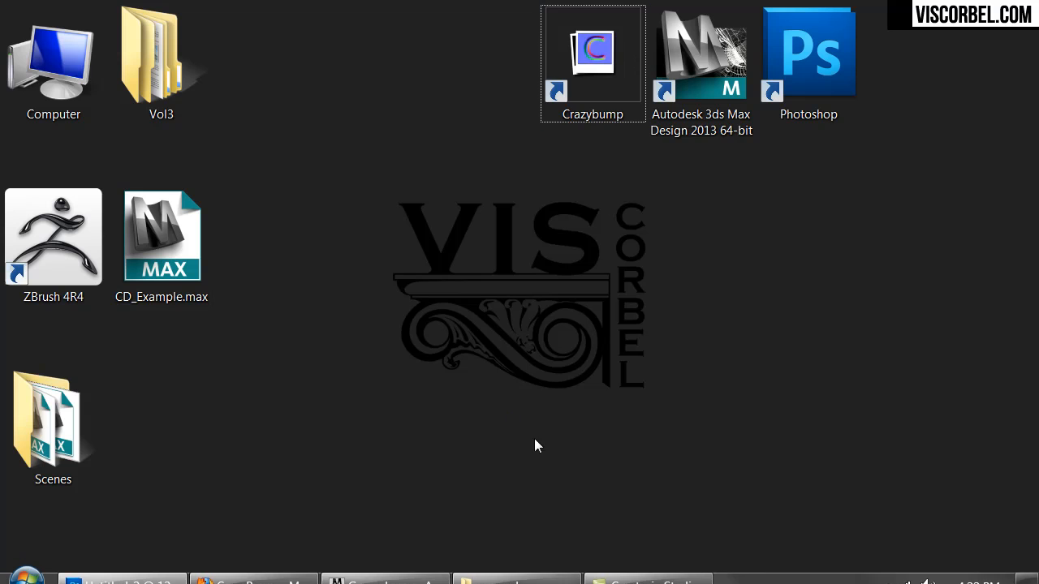
Step: Launch CrazyBump, open ground_Dirt.png from Vol3's Textures folder as a photograph, and select the second of the two suggested shapes
double_click(587, 81)
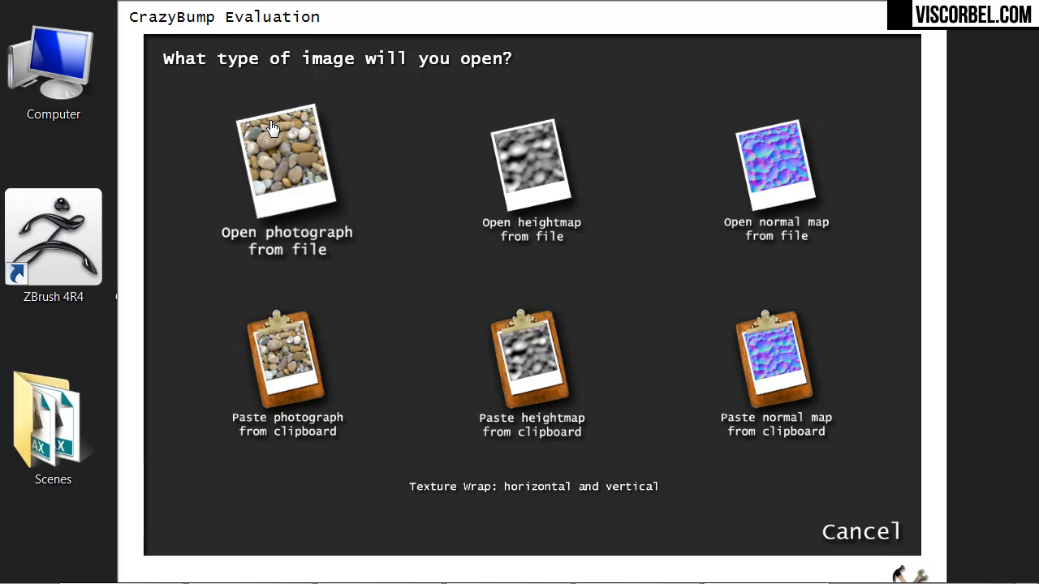
click(323, 224)
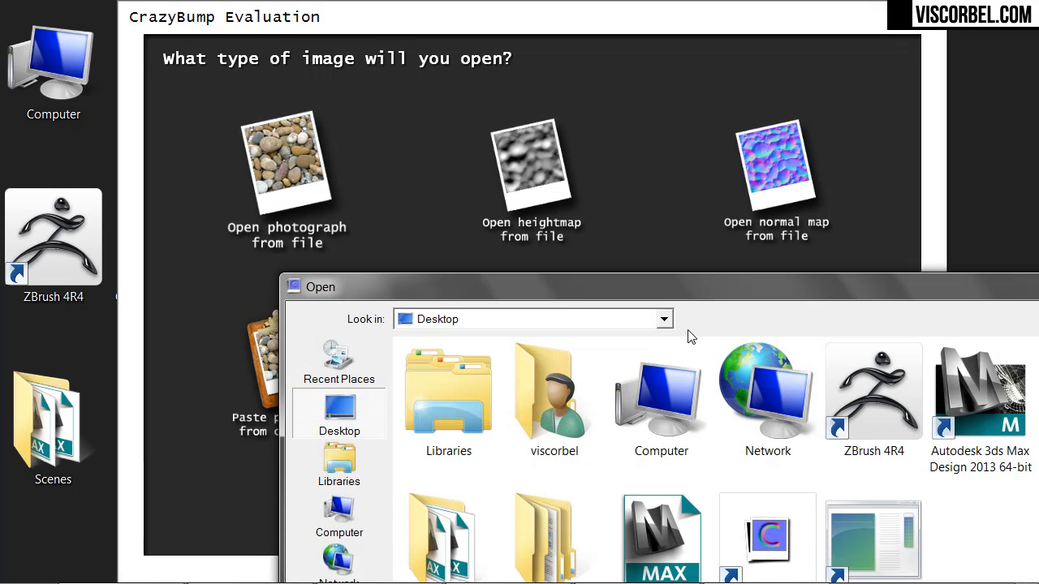
drag(686, 286, 446, 40)
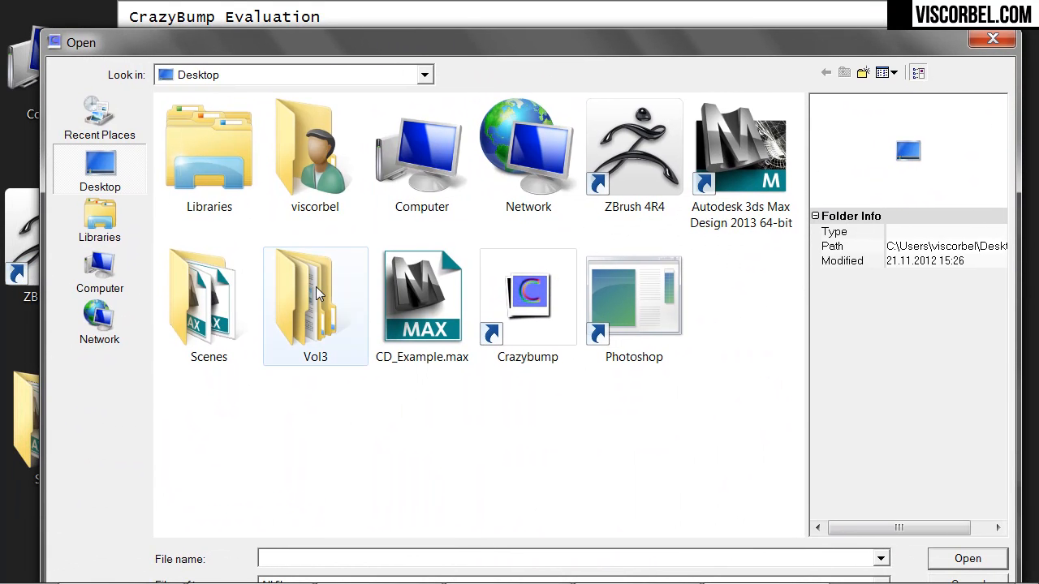
double_click(318, 286)
double_click(617, 147)
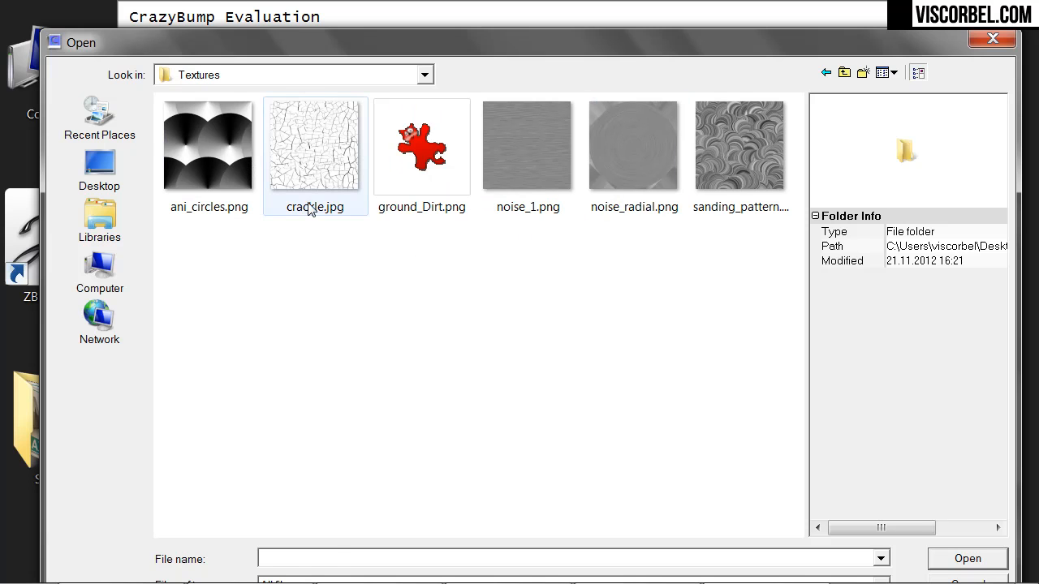
click(452, 158)
click(968, 559)
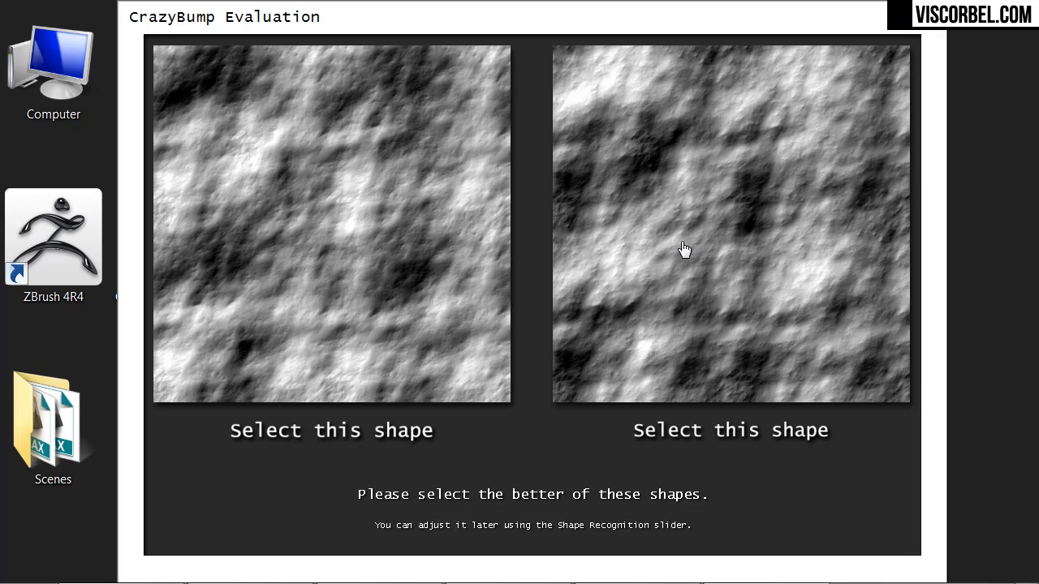
click(731, 246)
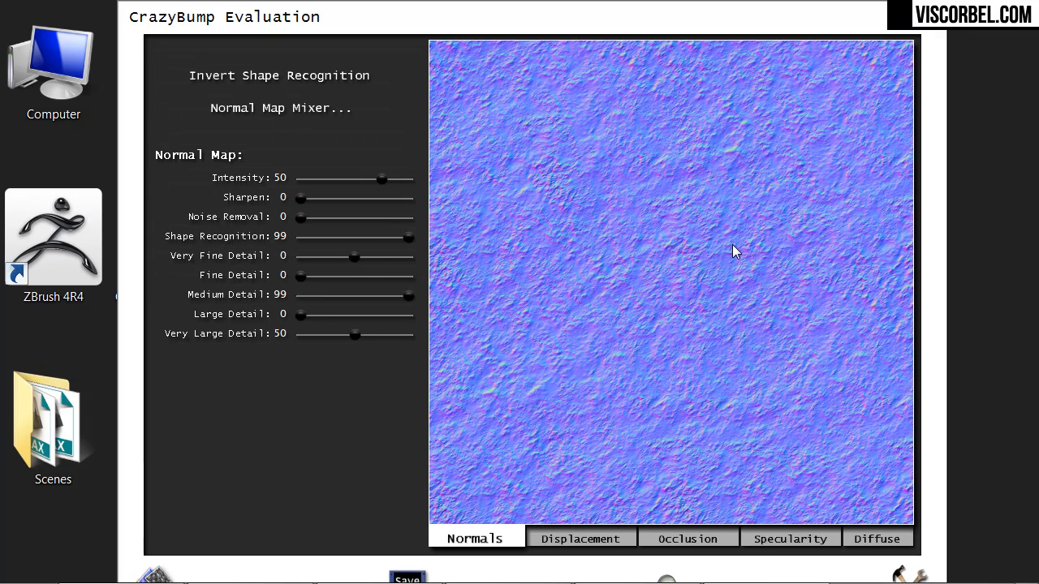
Step: Reposition the 3D preview window, try the Column, Roller and Box shapes, then return to Ball and view the surface up close
drag(943, 195, 622, 402)
drag(712, 405, 729, 245)
drag(631, 222, 630, 101)
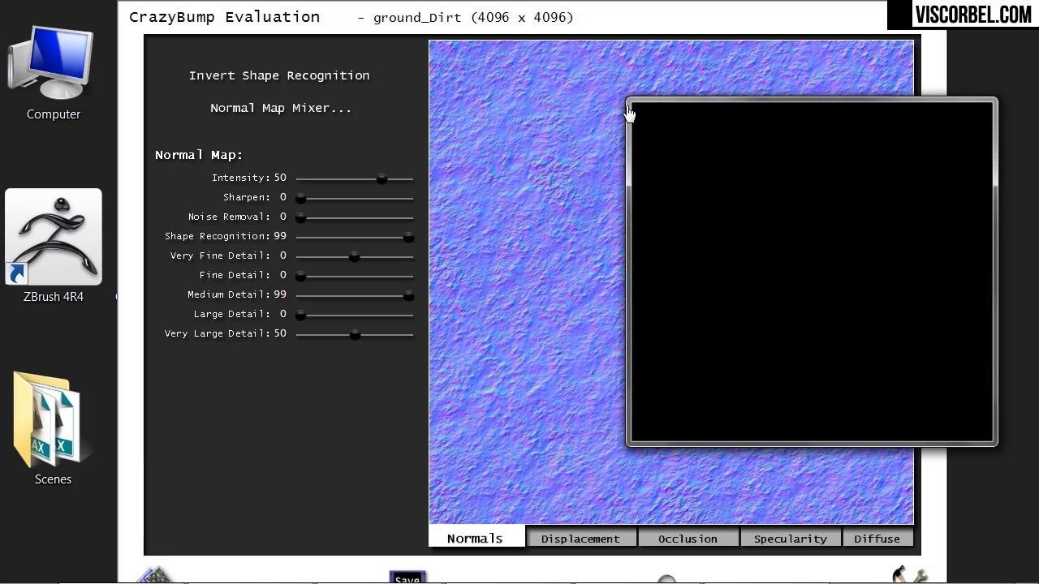
click(948, 438)
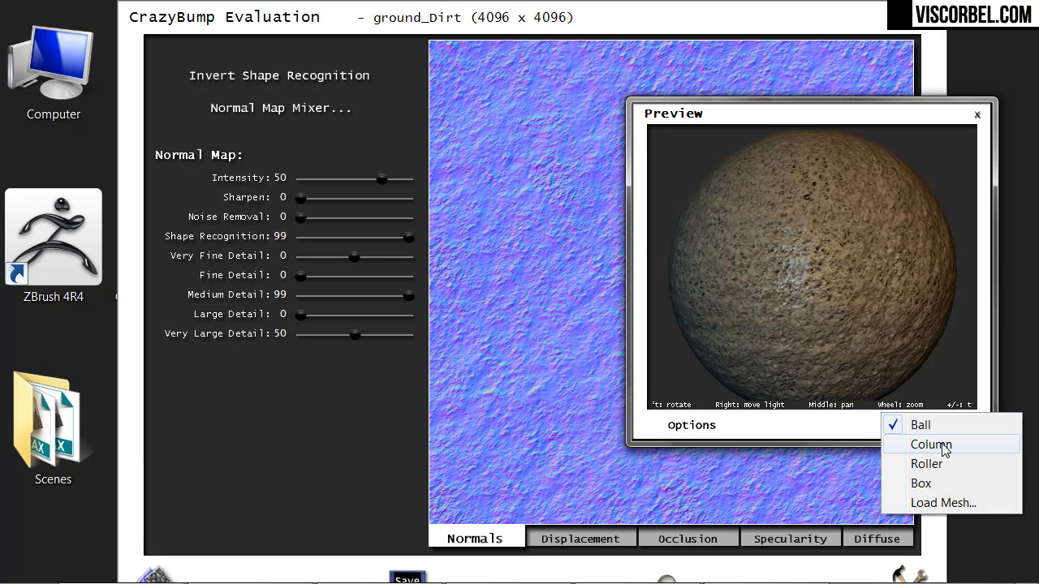
click(942, 448)
click(935, 442)
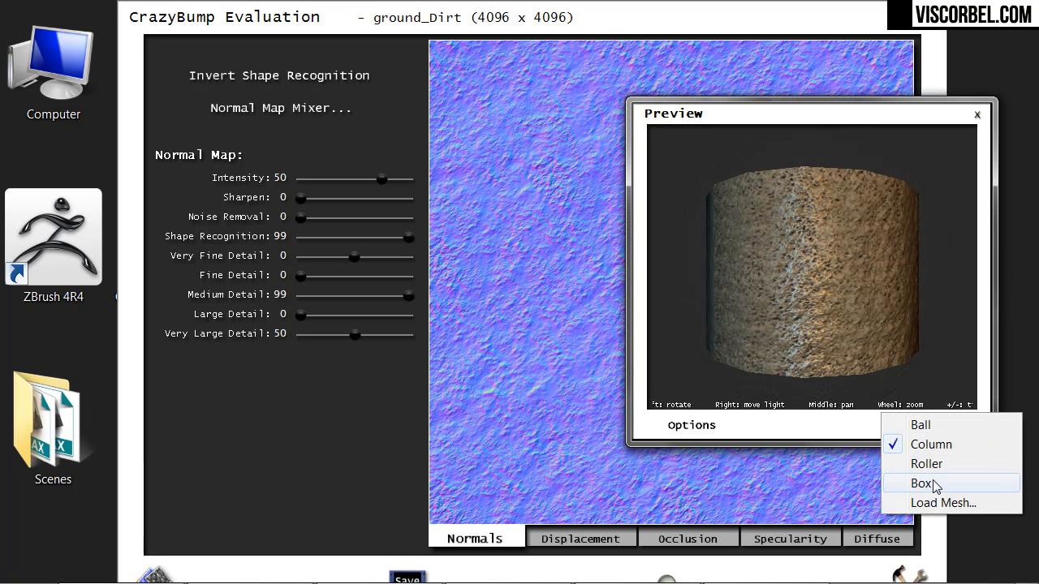
click(929, 465)
click(931, 434)
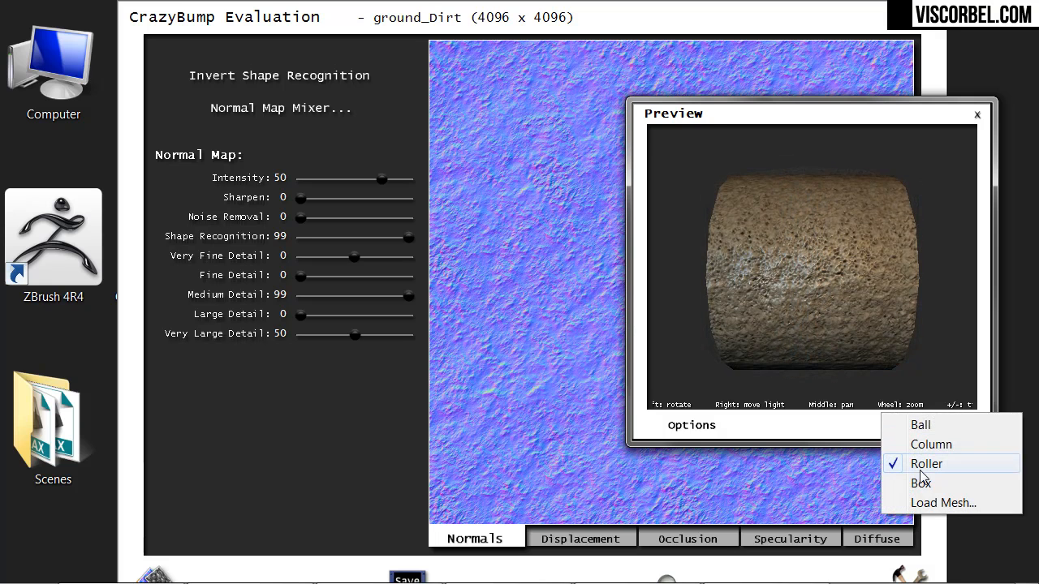
click(918, 482)
drag(847, 385, 736, 260)
click(930, 425)
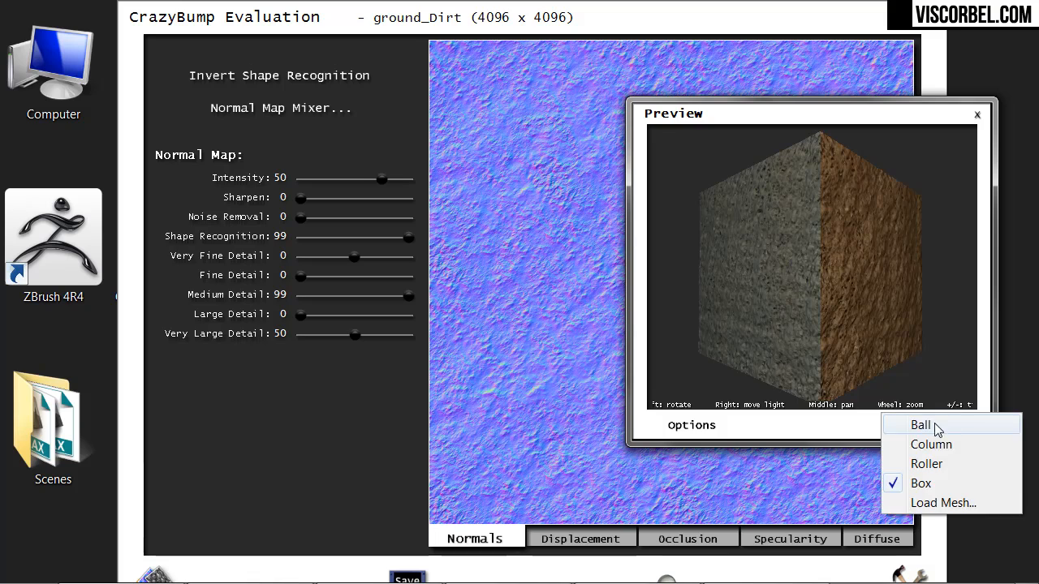
click(930, 426)
scroll(808, 272, up, 5)
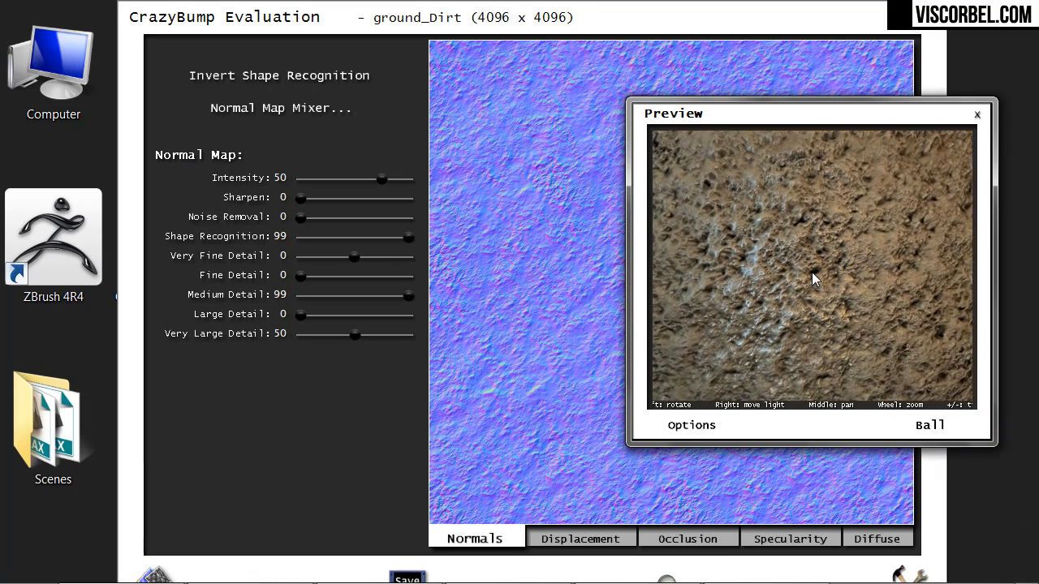
Step: Adjust the displacement map to Depth 16 and Enhance Detail 83, and move the 3D preview out of the way
click(551, 540)
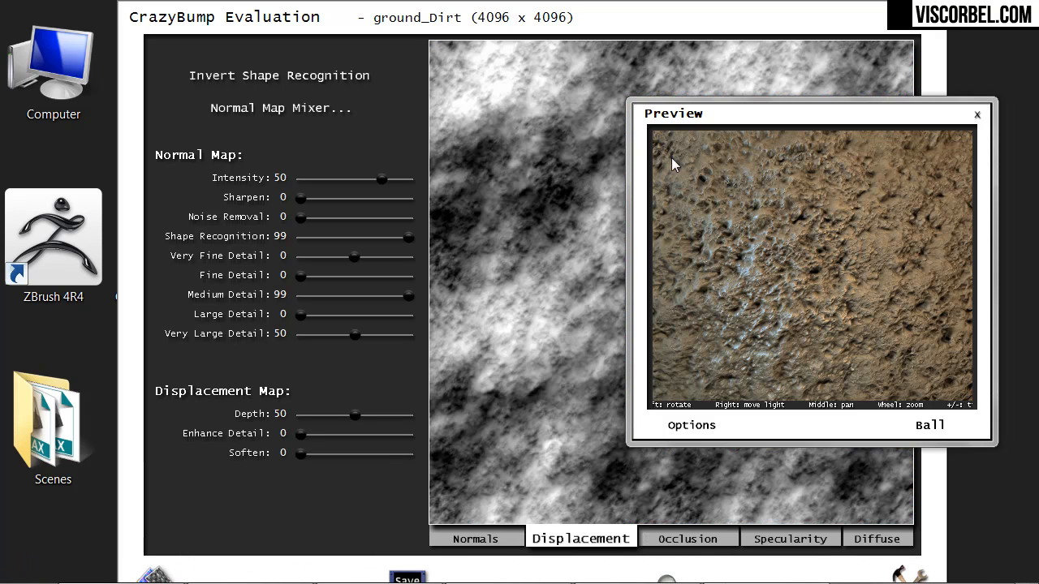
drag(693, 120, 738, 453)
drag(355, 415, 368, 421)
drag(393, 418, 395, 442)
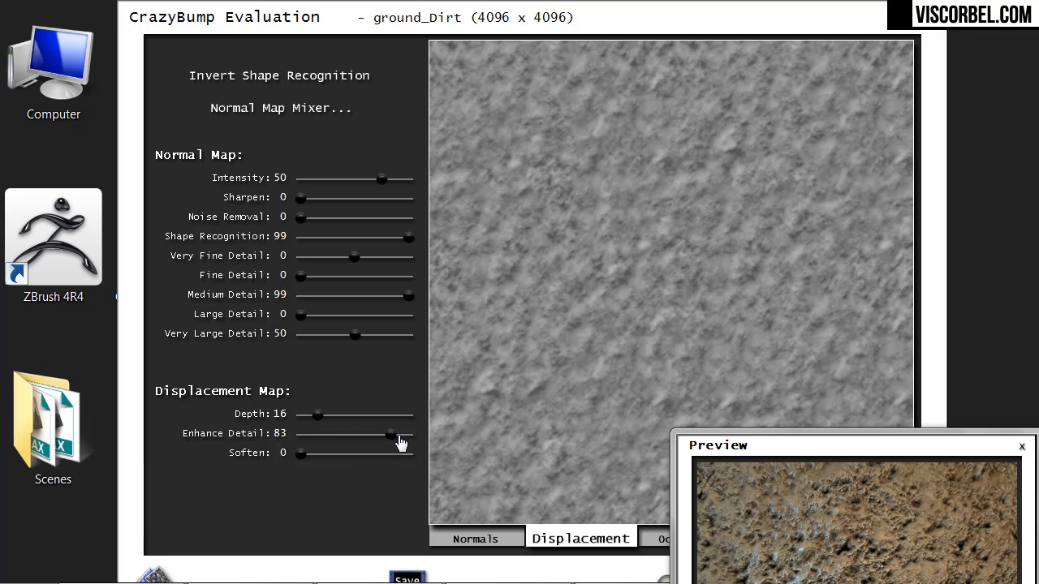
drag(844, 452, 767, 167)
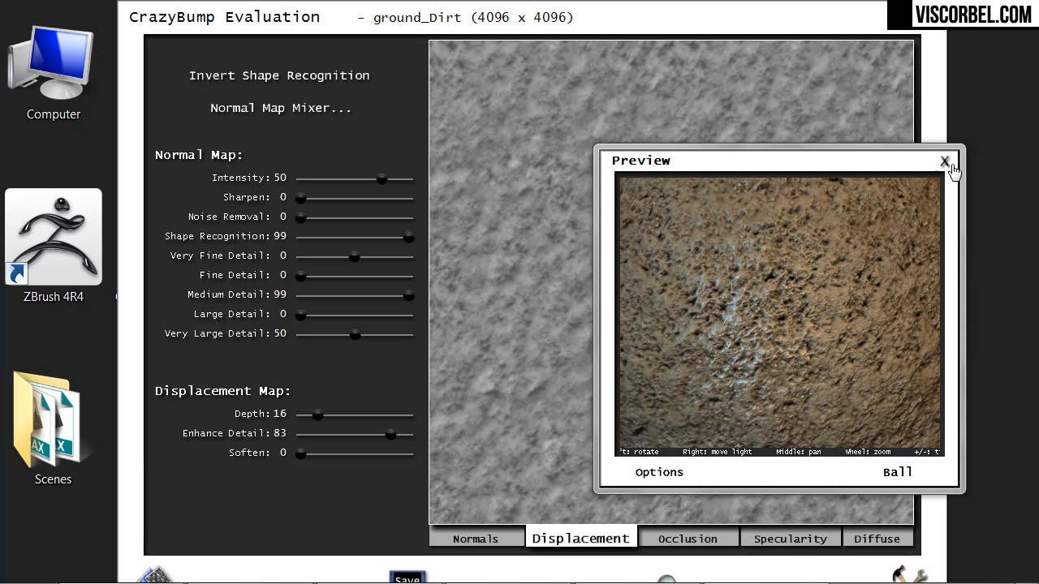
drag(824, 164, 1026, 503)
Step: Adjust the occlusion map to Power 90 and Enhance Detail 45
click(675, 539)
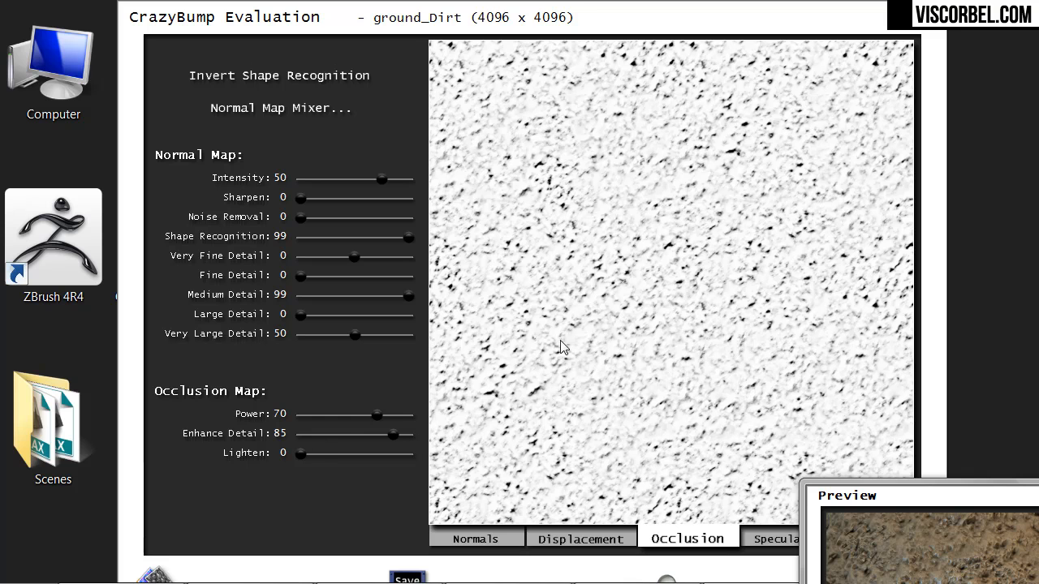
drag(376, 416, 309, 416)
drag(362, 446, 400, 424)
click(322, 438)
click(350, 435)
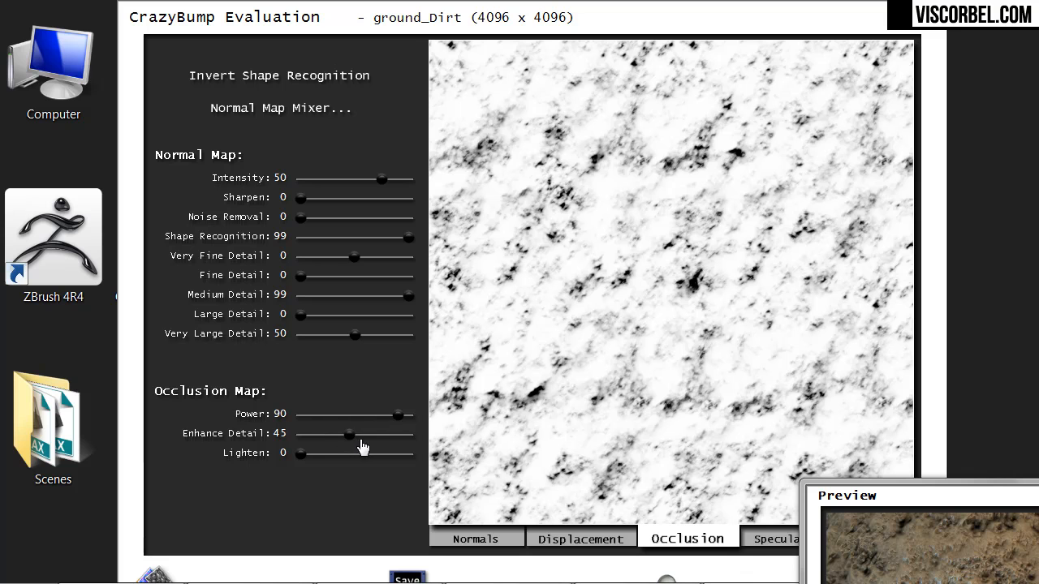
Step: Set the specularity map's Slope Influence to 74 and Texture Influence to 99, keeping the 3D preview clear of the map choices
click(771, 542)
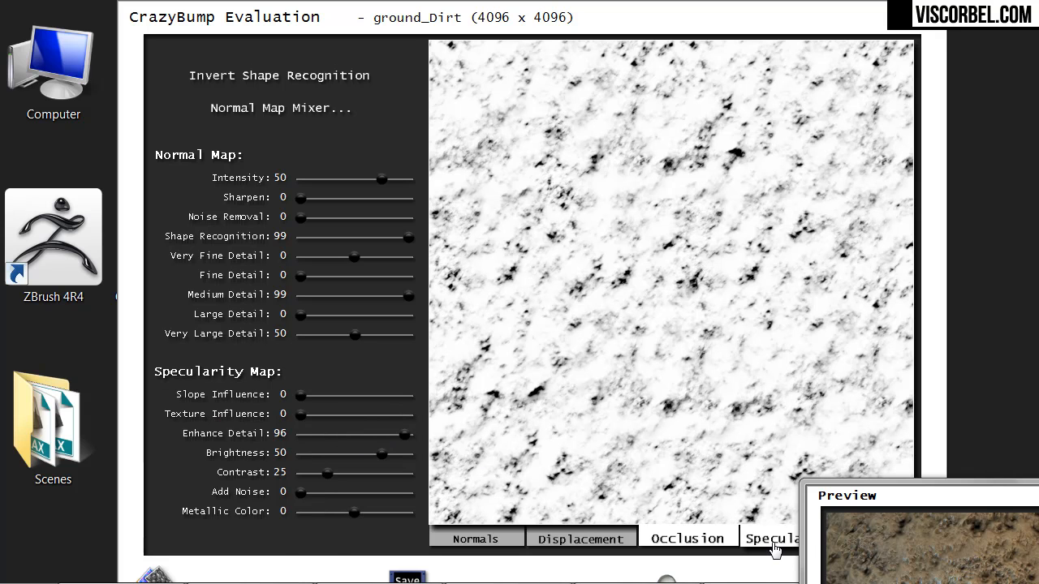
drag(300, 396, 367, 401)
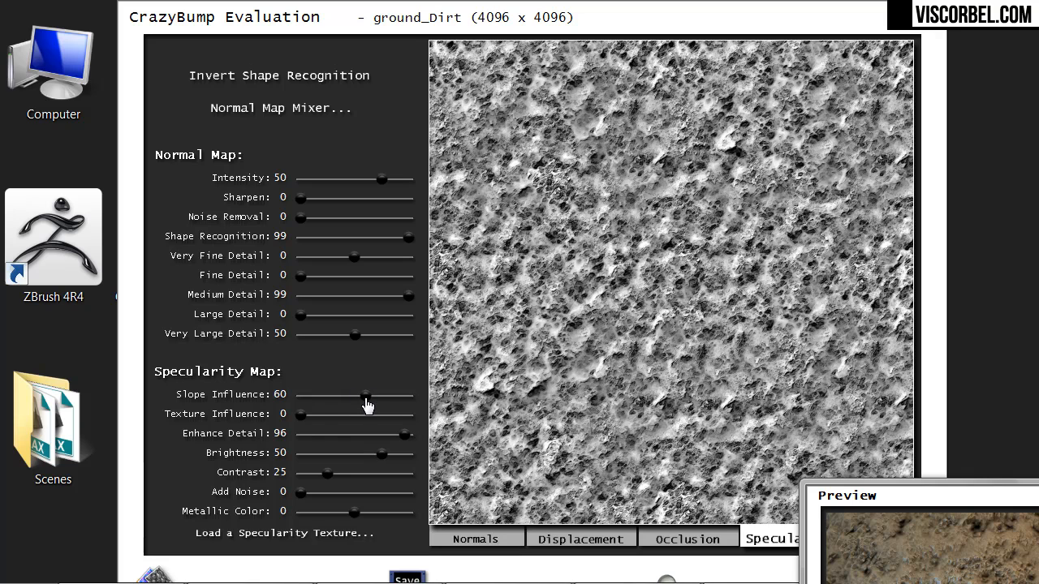
drag(298, 417, 354, 418)
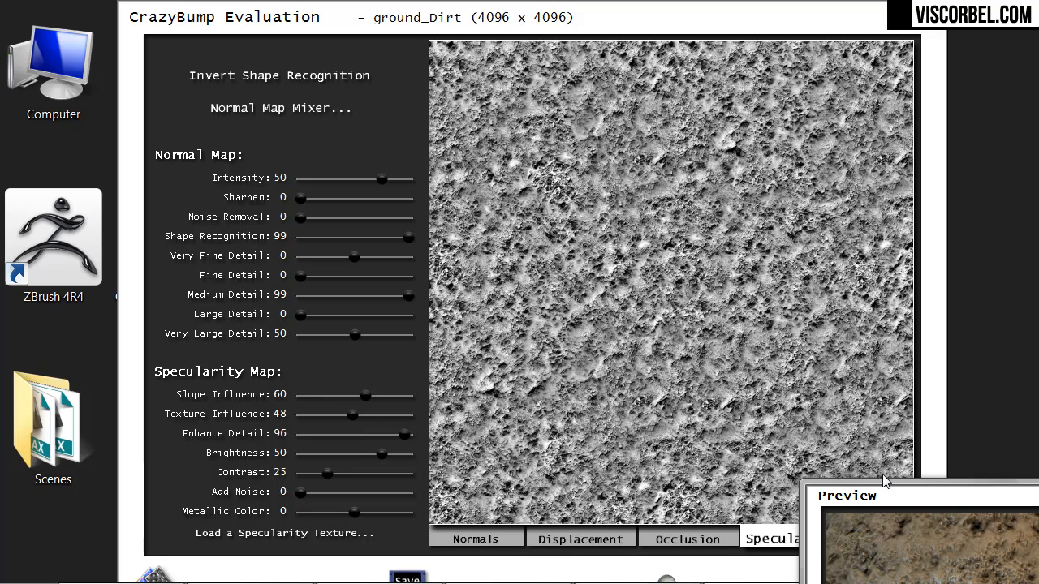
drag(909, 497, 819, 531)
drag(334, 411, 298, 410)
click(339, 416)
click(409, 416)
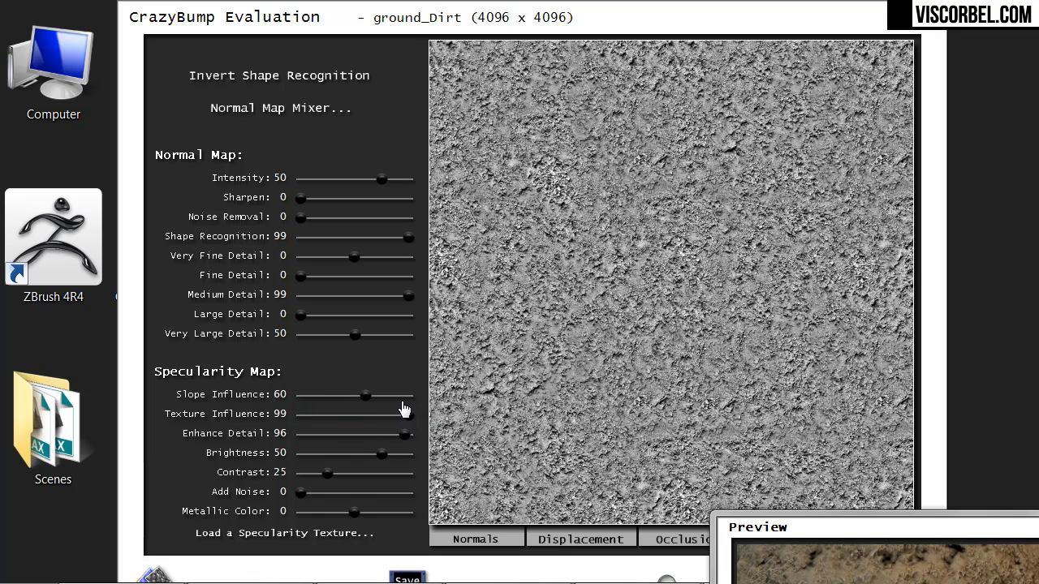
mouse_move(368, 397)
mouse_down()
mouse_move(410, 400)
mouse_move(327, 398)
mouse_move(381, 402)
mouse_up()
drag(808, 534, 833, 572)
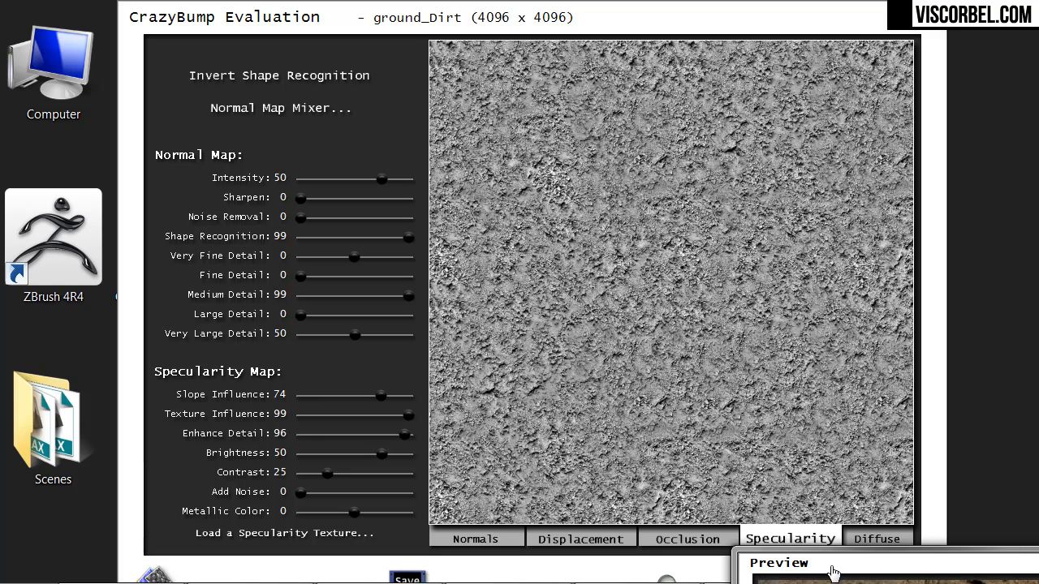
Step: Set the diffuse map's Remove Shading and Remove Highlights to 99, and try 3D Crevices before returning it to 0
click(869, 538)
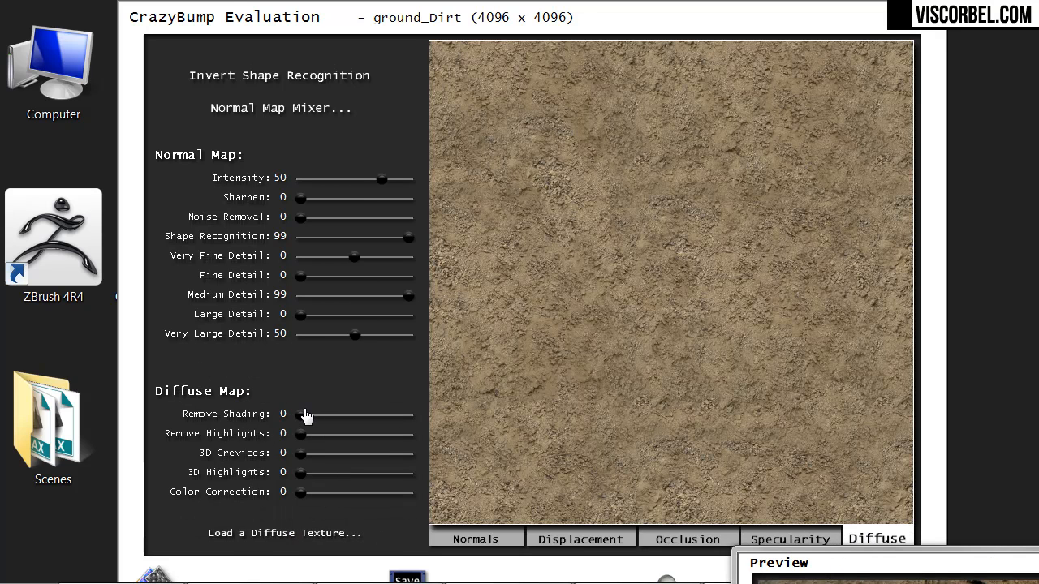
drag(304, 415, 439, 427)
drag(413, 420, 298, 423)
drag(303, 422, 424, 428)
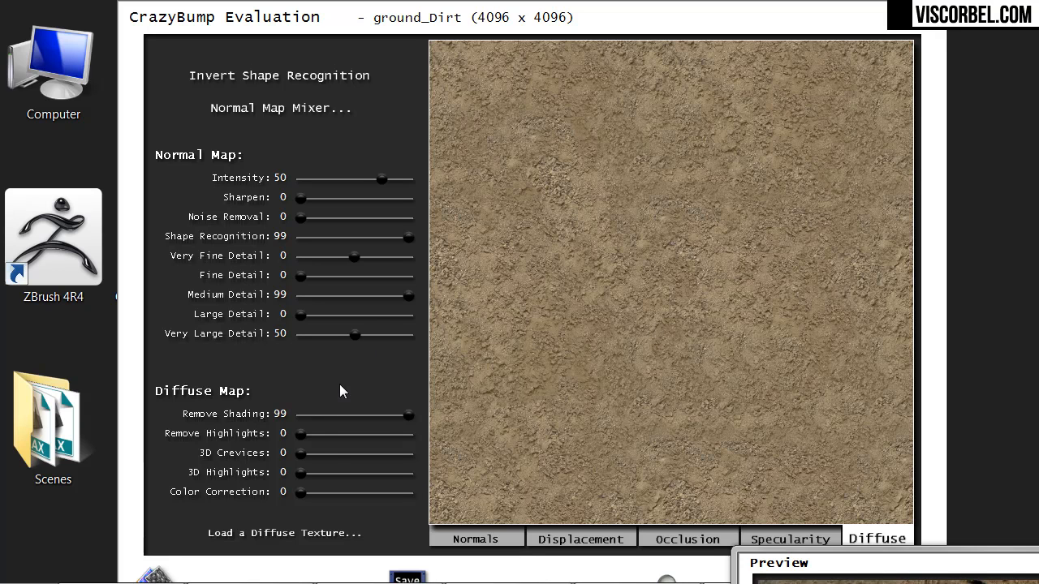
drag(302, 434, 422, 435)
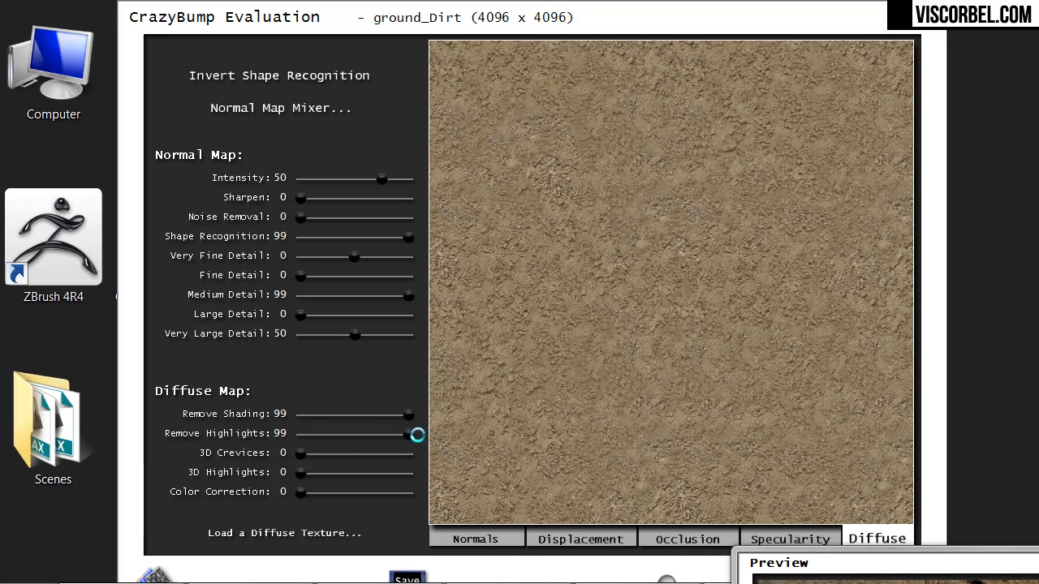
drag(301, 453, 341, 454)
drag(340, 460, 280, 457)
mouse_move(300, 495)
mouse_down()
mouse_move(380, 498)
mouse_move(289, 495)
mouse_up()
Step: Close the 3D preview and save the maps as PNG in Vol3's Textures folder under the base name ground_Dirt.png
drag(928, 565, 566, 145)
click(588, 136)
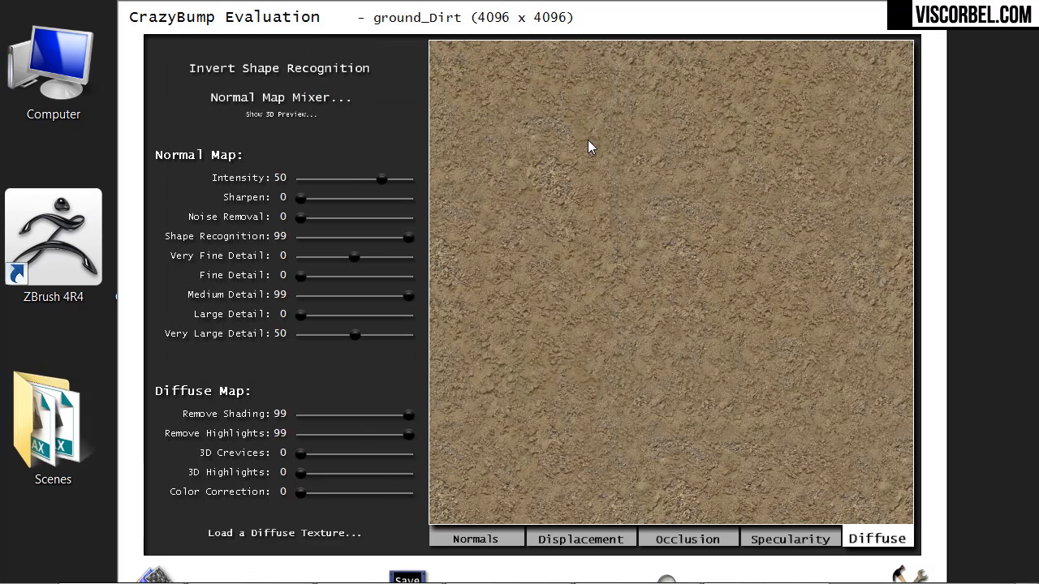
click(413, 575)
click(438, 552)
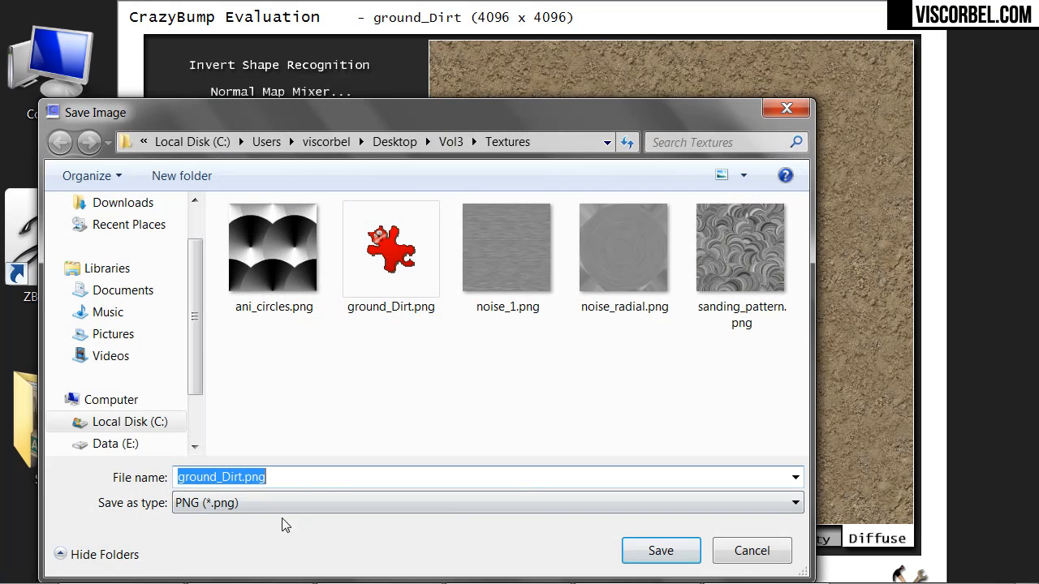
click(660, 550)
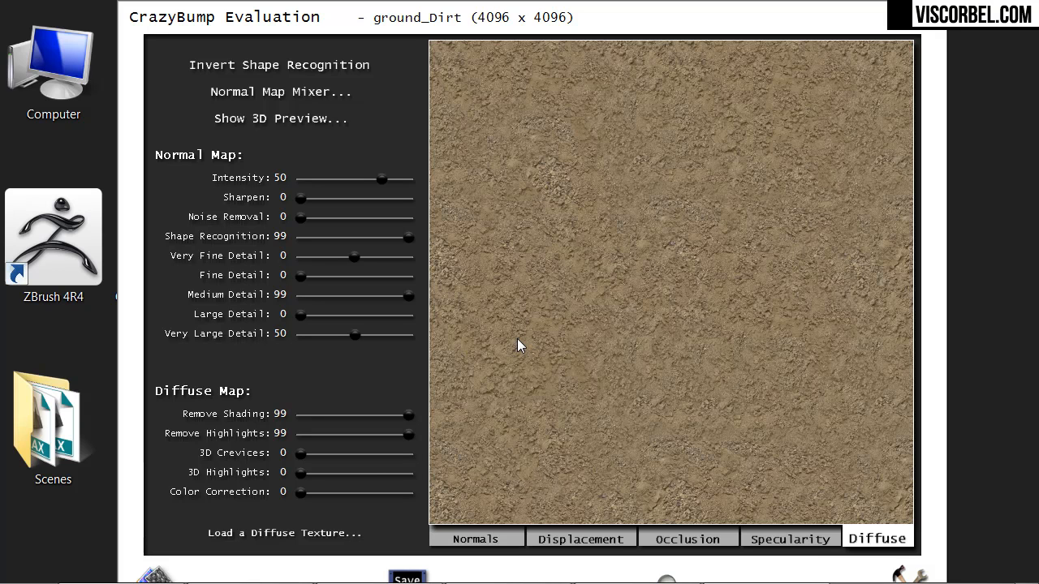
Step: Switch to 3ds Max, open the Material Editor and create a new VRayMtl material in the first slot
click(372, 575)
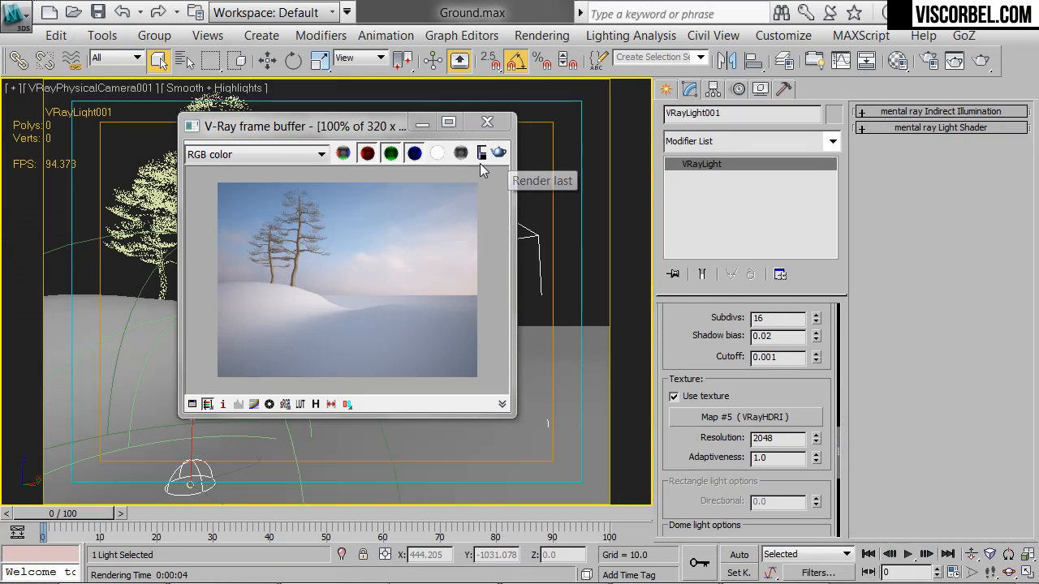
click(897, 60)
click(543, 350)
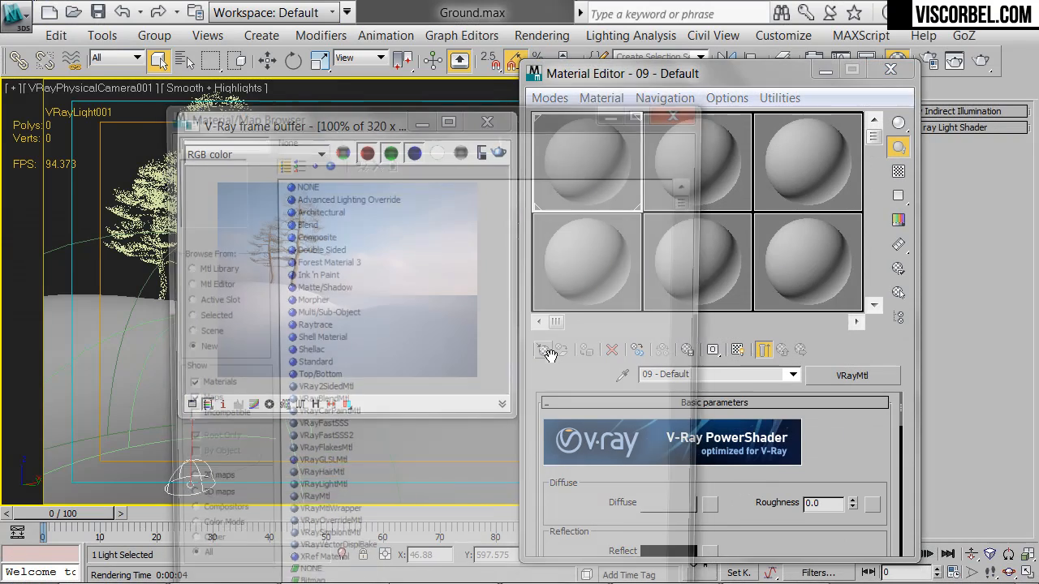
double_click(316, 504)
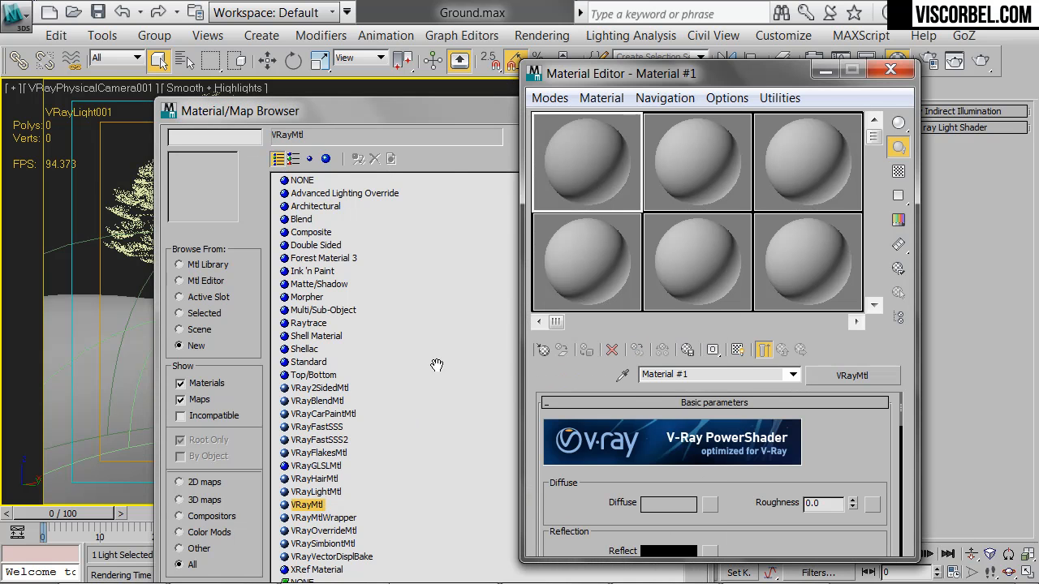
click(440, 137)
click(682, 108)
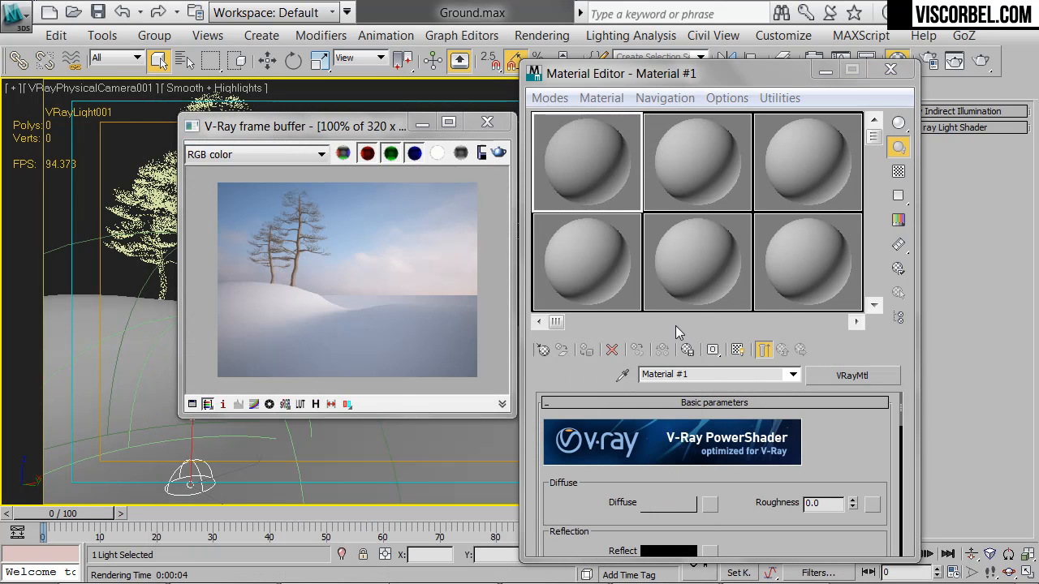
Step: Add a Bitmap to the material's Diffuse slot, using the brown ground dirt texture from the Textures folder
click(696, 505)
click(710, 504)
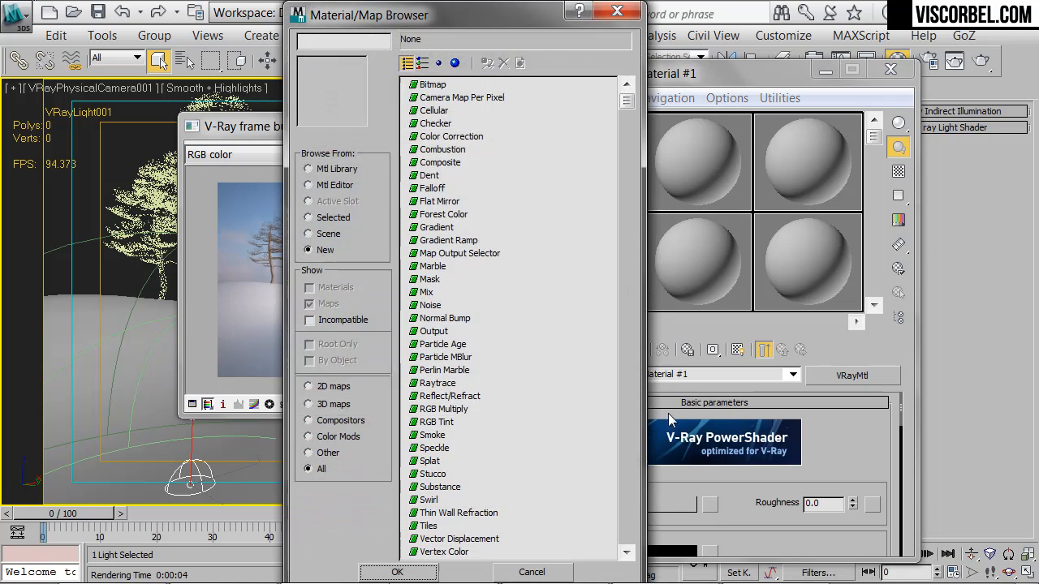
double_click(430, 86)
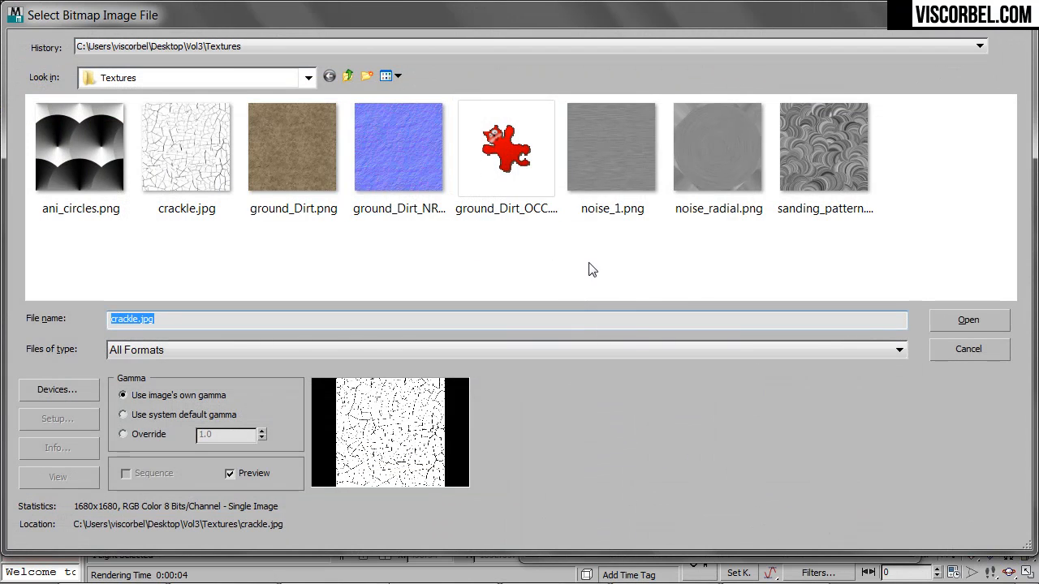
click(487, 127)
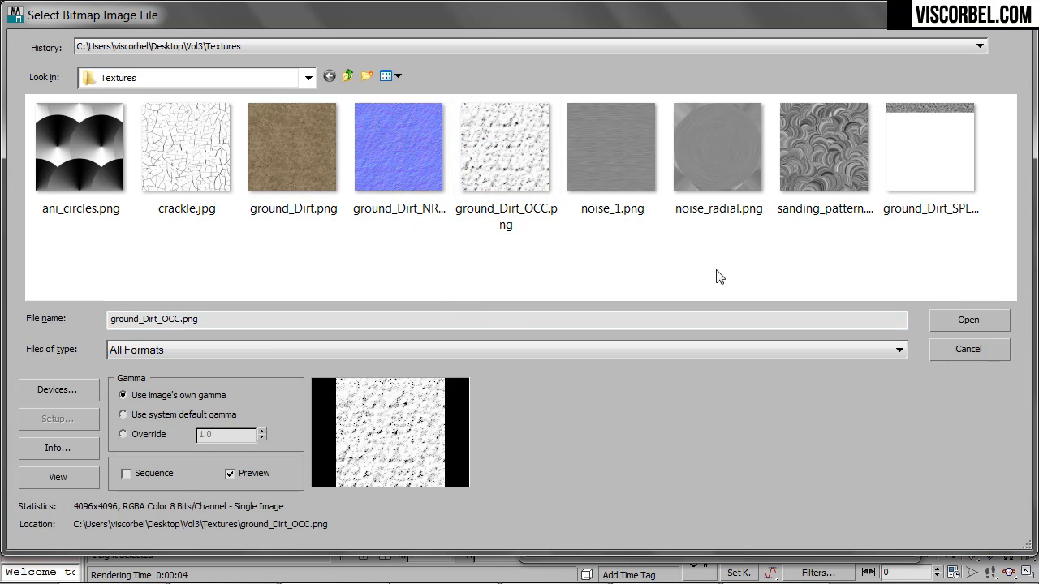
click(923, 184)
click(539, 363)
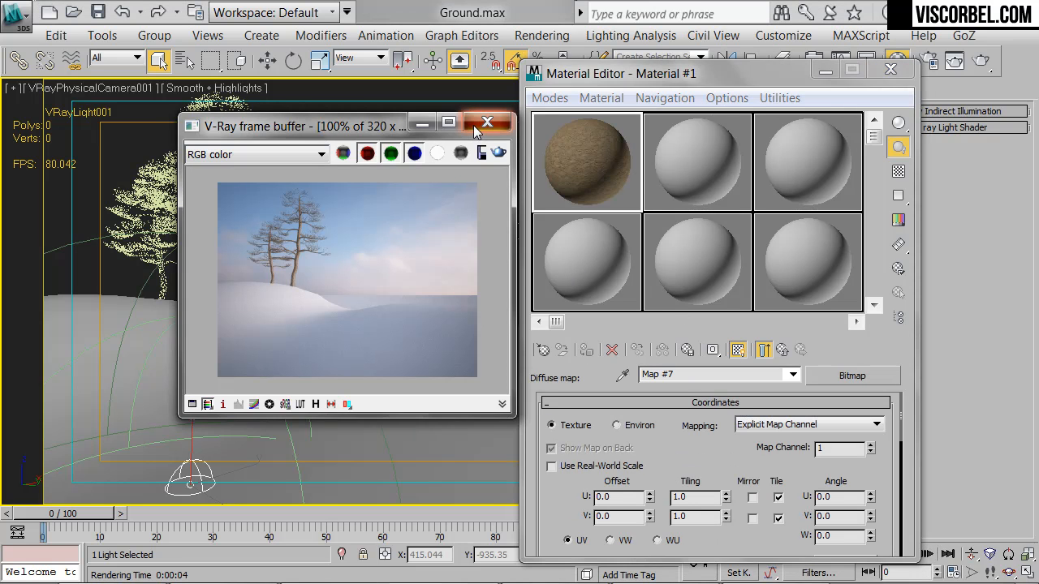
Step: Close the V-Ray frame buffer, assign the dirt material to the ground terrain and check its texture in the top and camera views
click(486, 123)
click(390, 406)
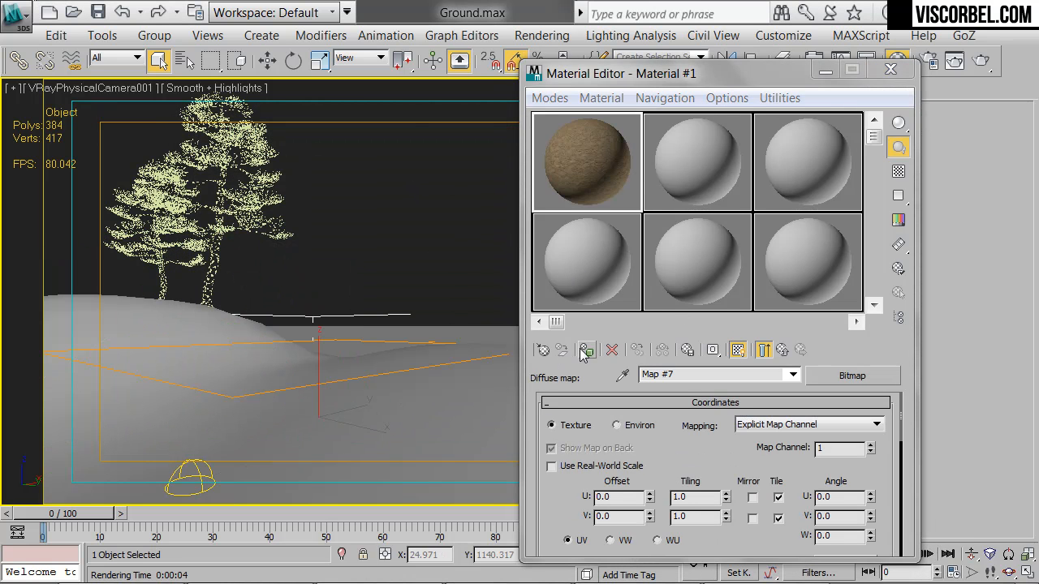
click(585, 350)
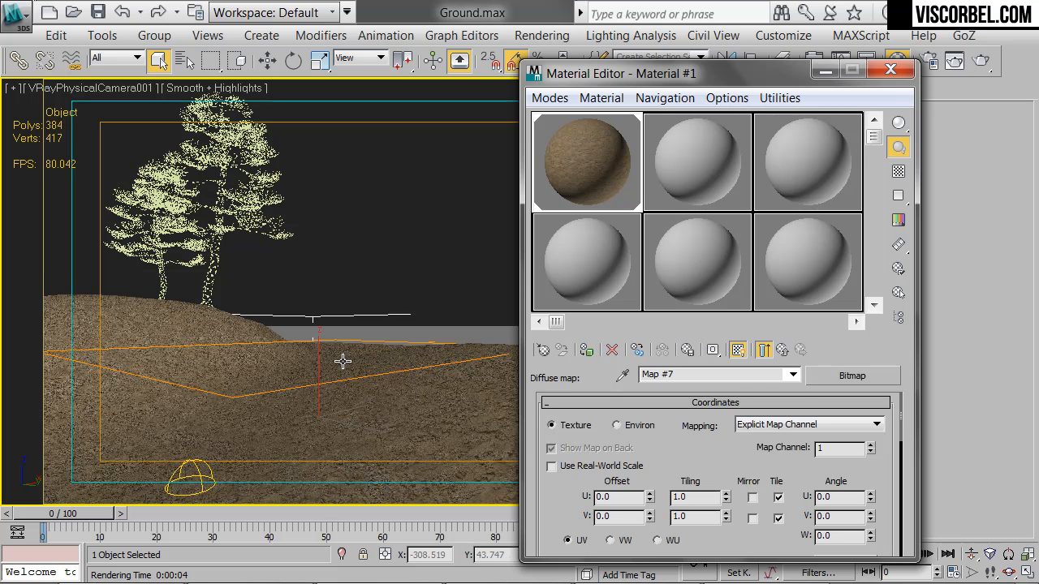
key(t)
scroll(341, 361, down, 5)
scroll(342, 361, up, 6)
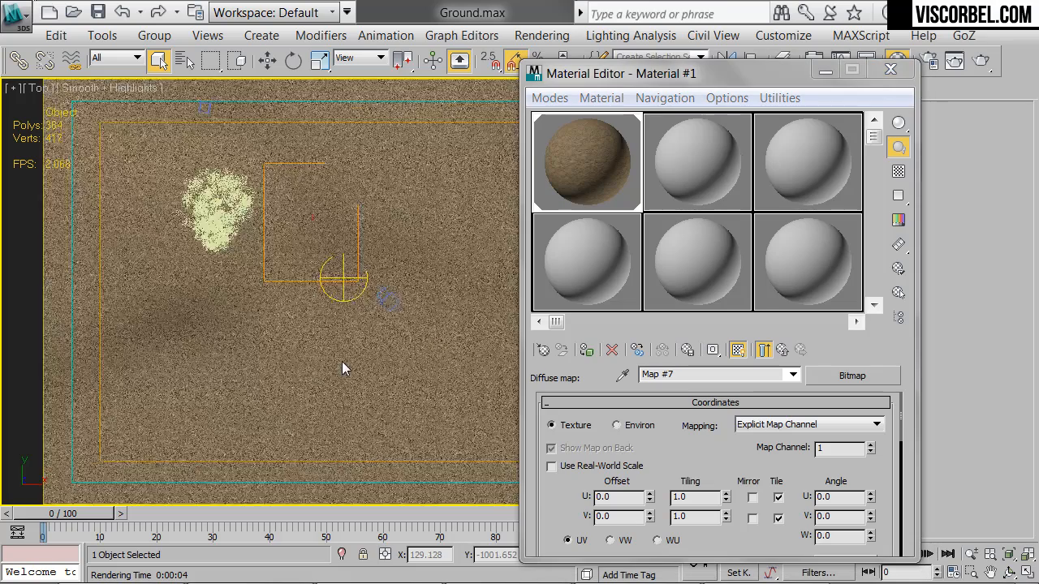
scroll(342, 341, up, 4)
key(c)
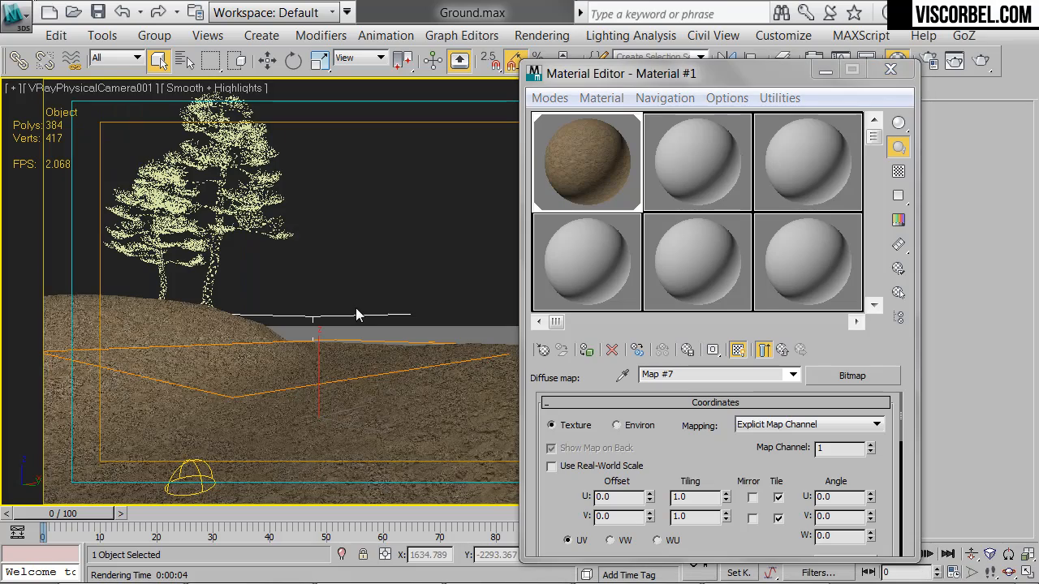
Step: Add a Bitmap to the material's Reflect slot, using ground_Dirt_SPEC.png from the Textures folder
drag(652, 76, 601, 40)
click(732, 316)
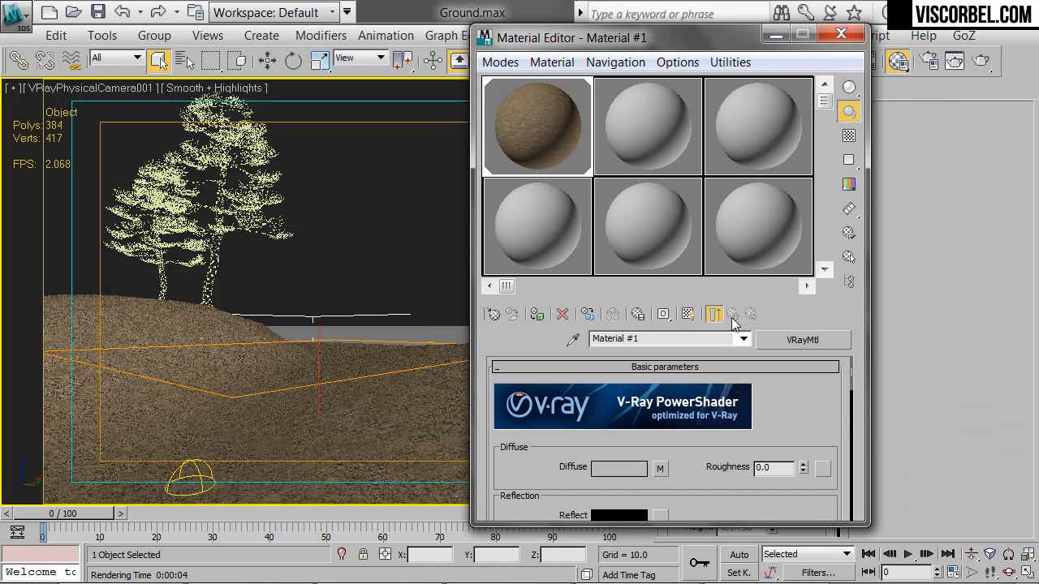
drag(704, 475, 705, 384)
click(663, 425)
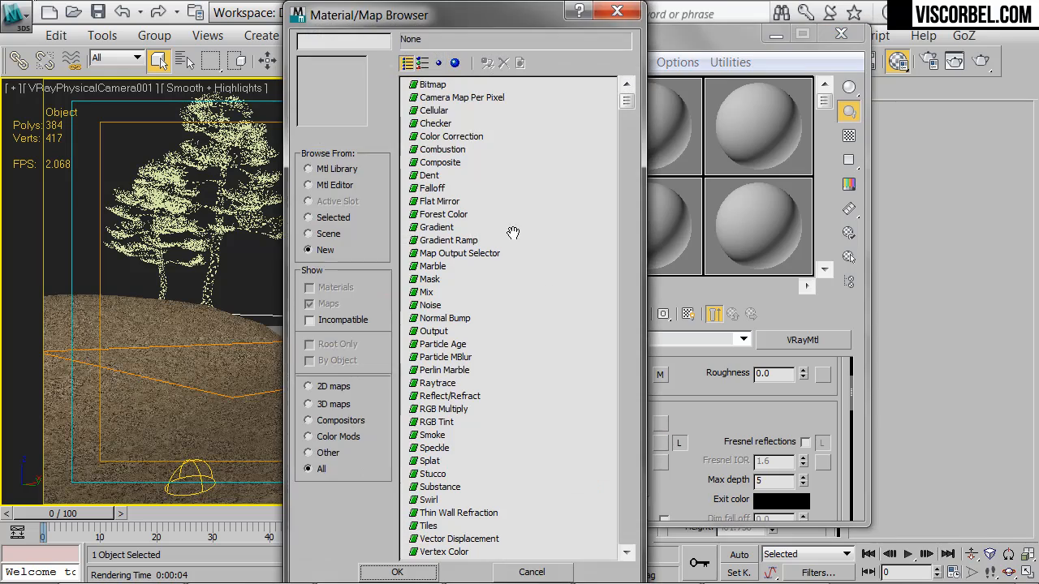
double_click(425, 84)
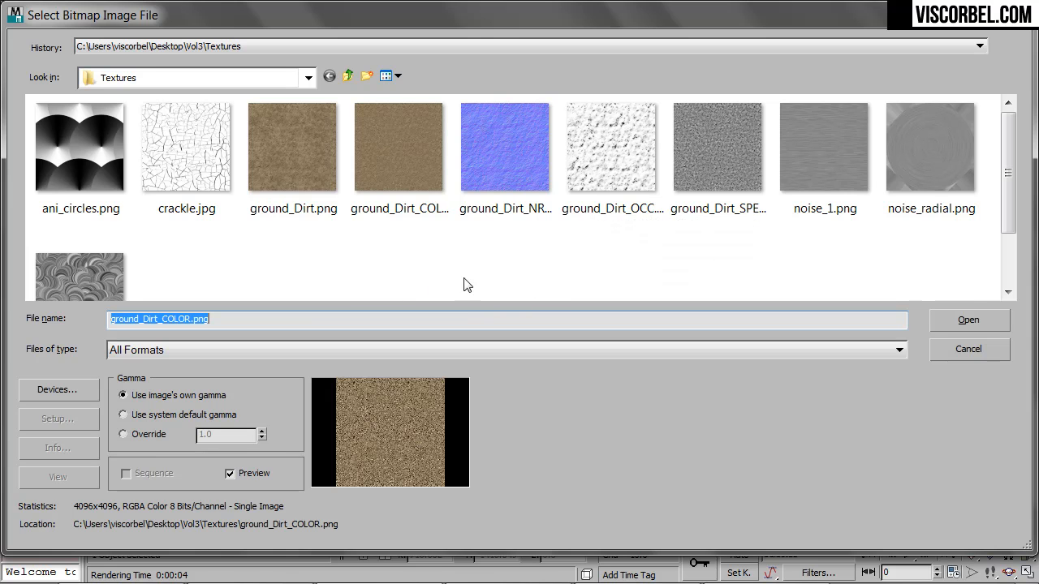
click(709, 142)
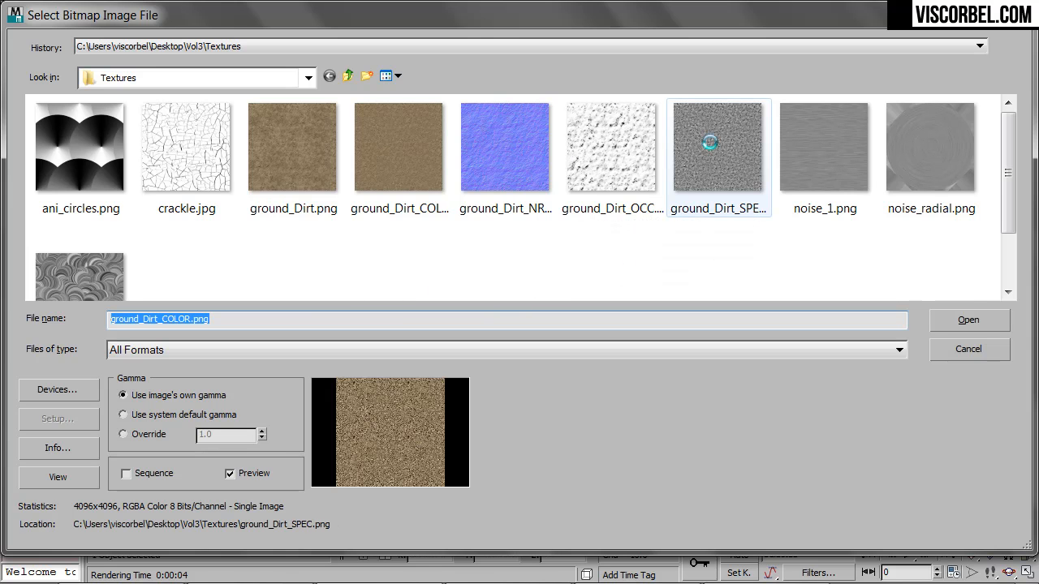
click(984, 321)
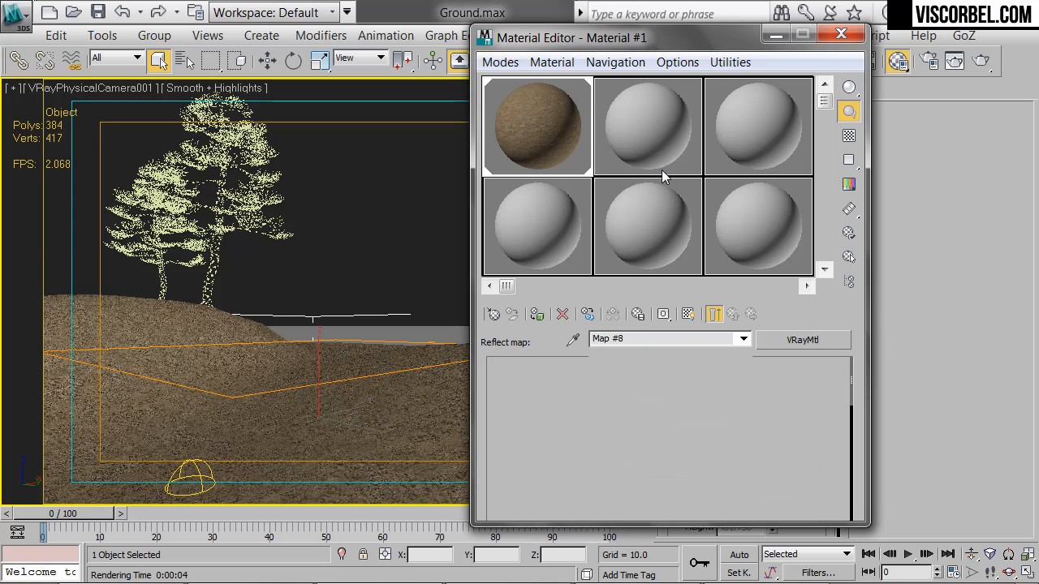
click(734, 317)
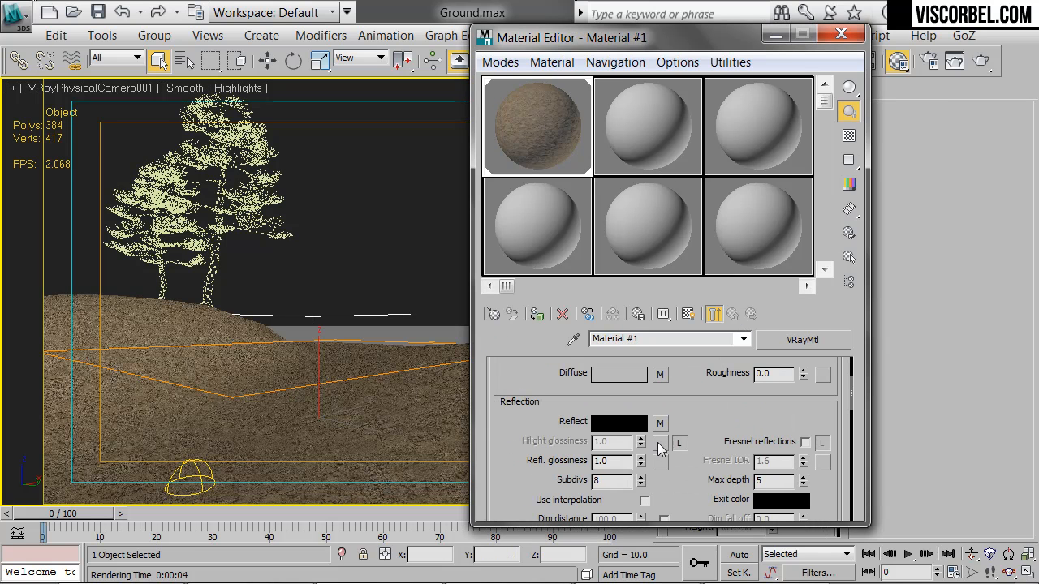
Step: Set the reflection glossiness to 0.4 and enable Fresnel reflections with an unlocked Fresnel IOR of 4
drag(640, 461, 646, 507)
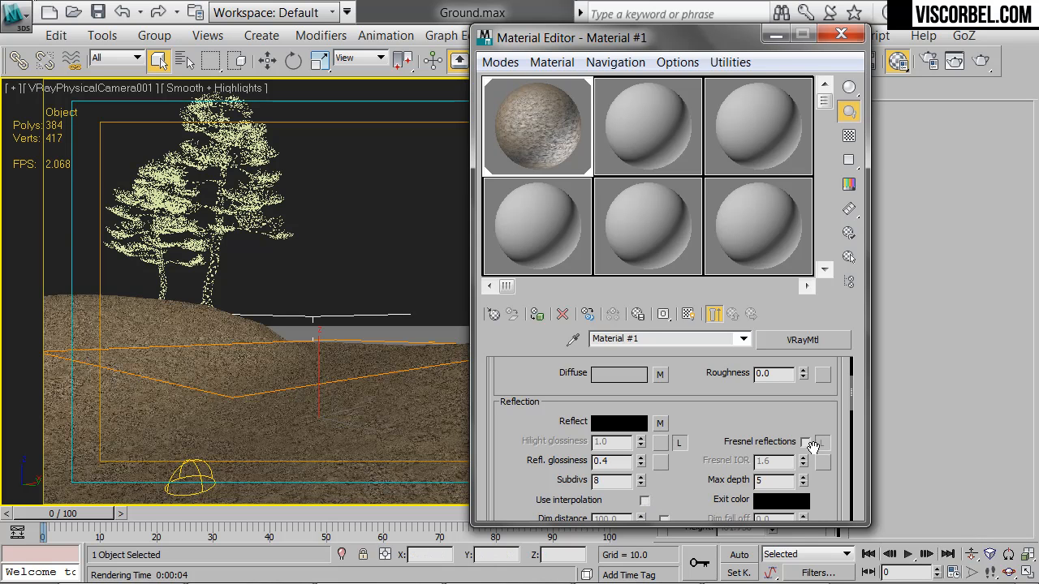
click(806, 443)
click(821, 442)
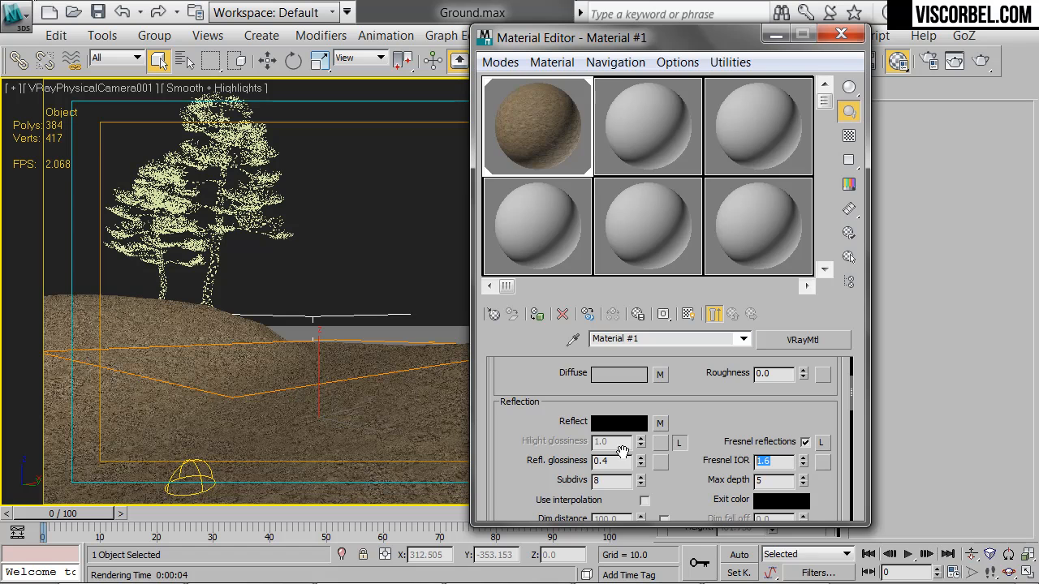
text(4)
key(Return)
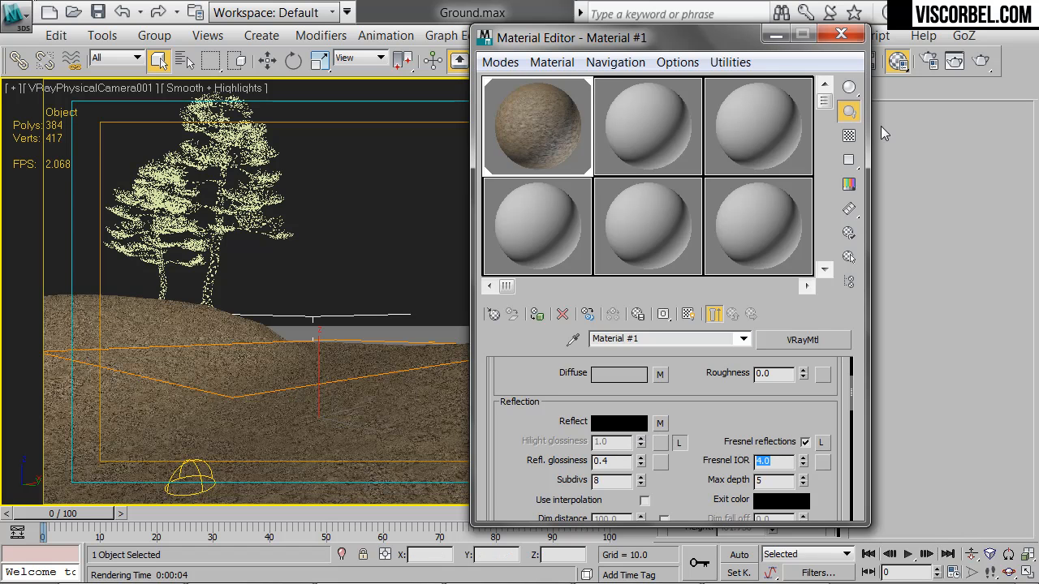
Step: Open an enlarged material preview with a checkered background and set the Fresnel IOR to 3
click(845, 136)
double_click(541, 147)
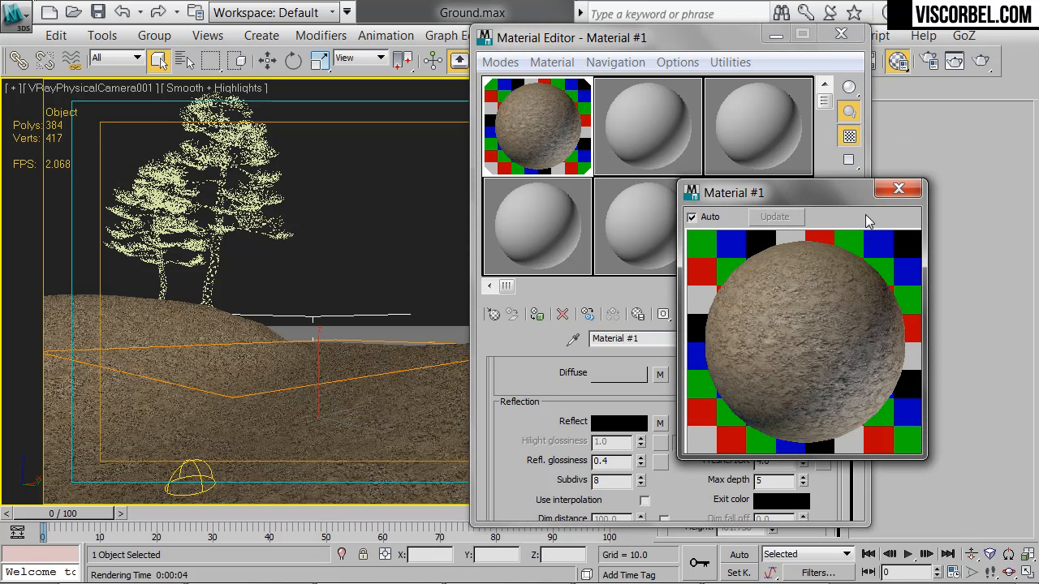
drag(797, 211, 327, 123)
drag(790, 463, 726, 459)
text(3)
key(Return)
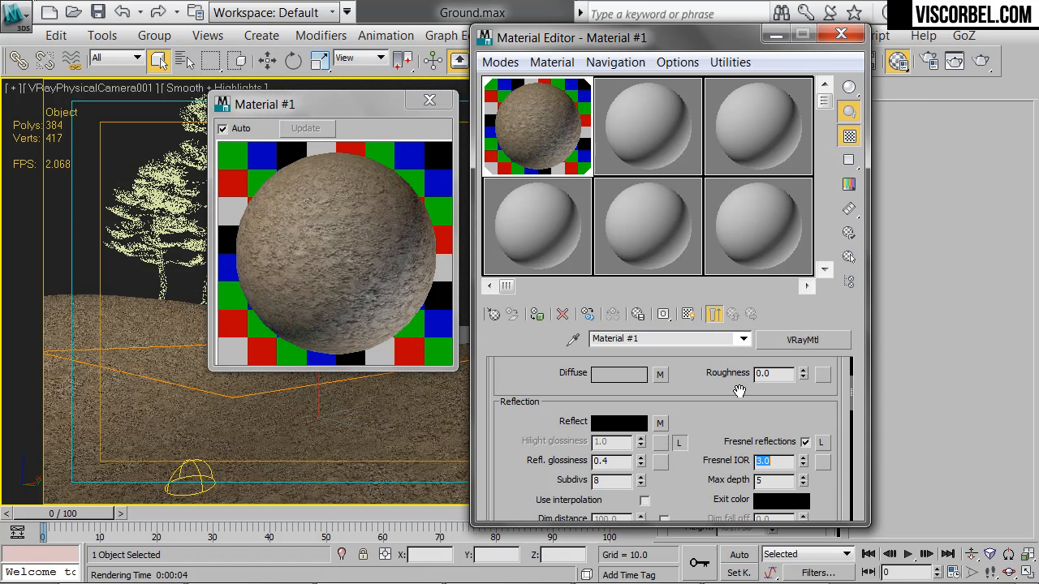
Step: Copy the specular bitmap from the Reflect slot into the reflection glossiness slot
right_click(660, 427)
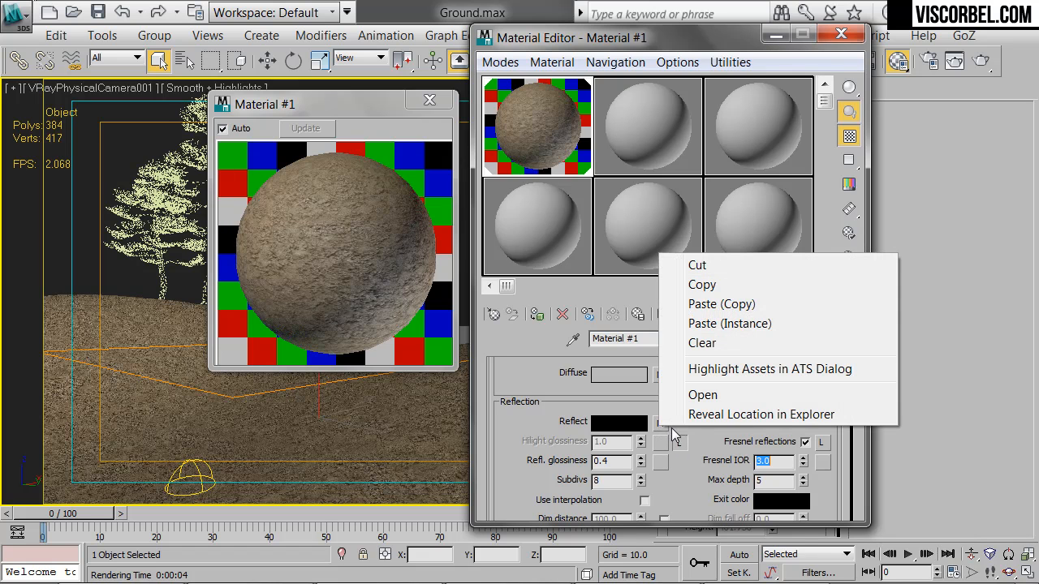
click(719, 284)
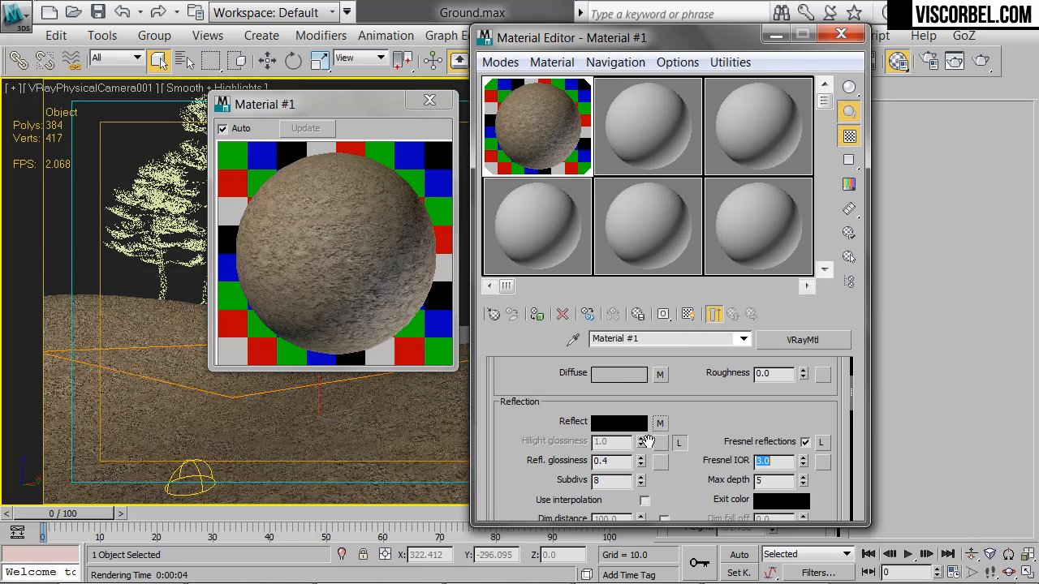
right_click(661, 462)
click(680, 479)
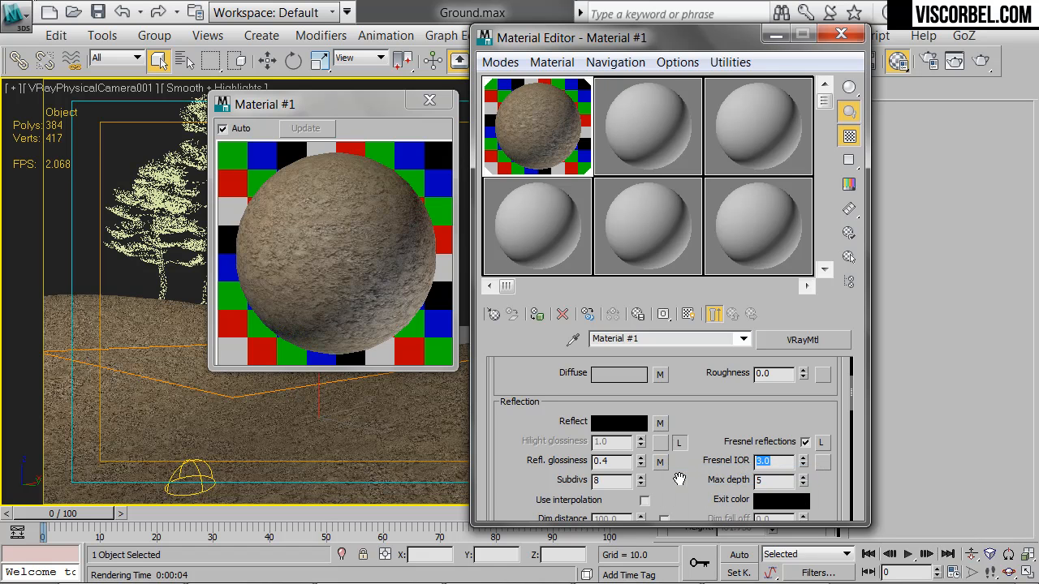
Step: Set the RGlossiness map amount to 50 and run a test render of the camera view
scroll(687, 495, down, 3)
scroll(617, 439, down, 5)
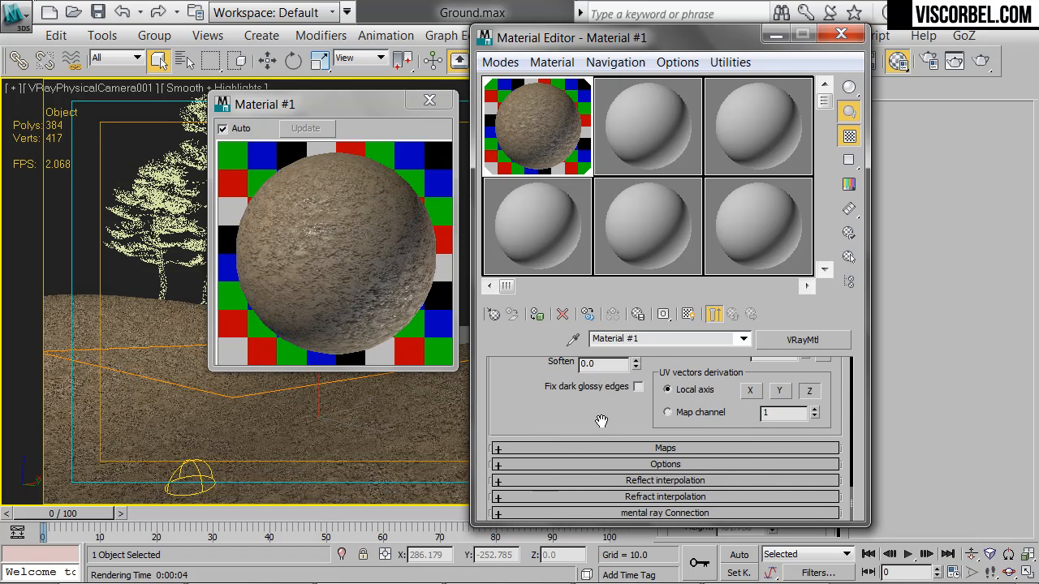
click(603, 442)
double_click(573, 465)
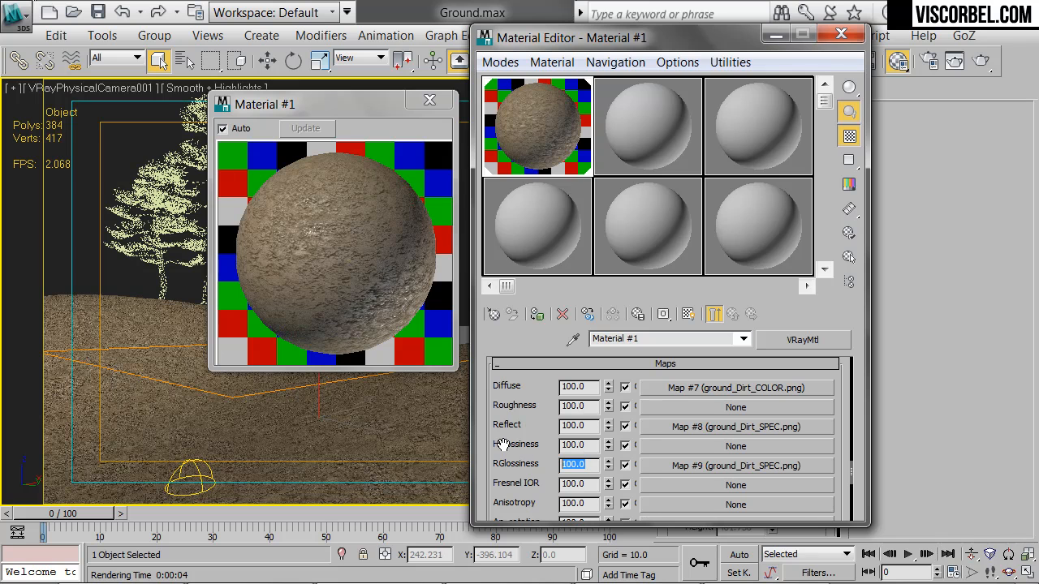
text(50)
key(Return)
scroll(528, 457, down, 5)
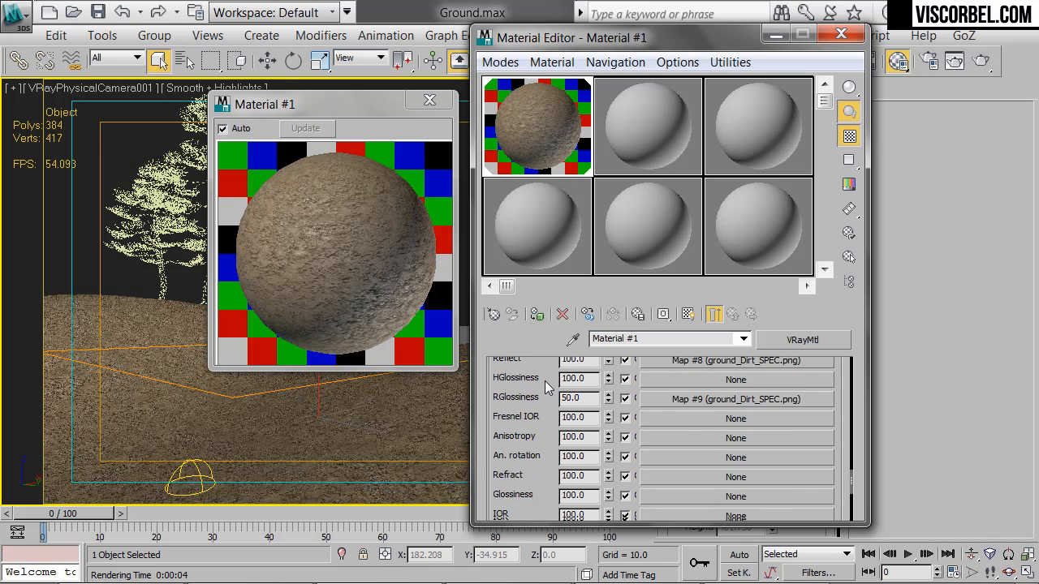
click(983, 64)
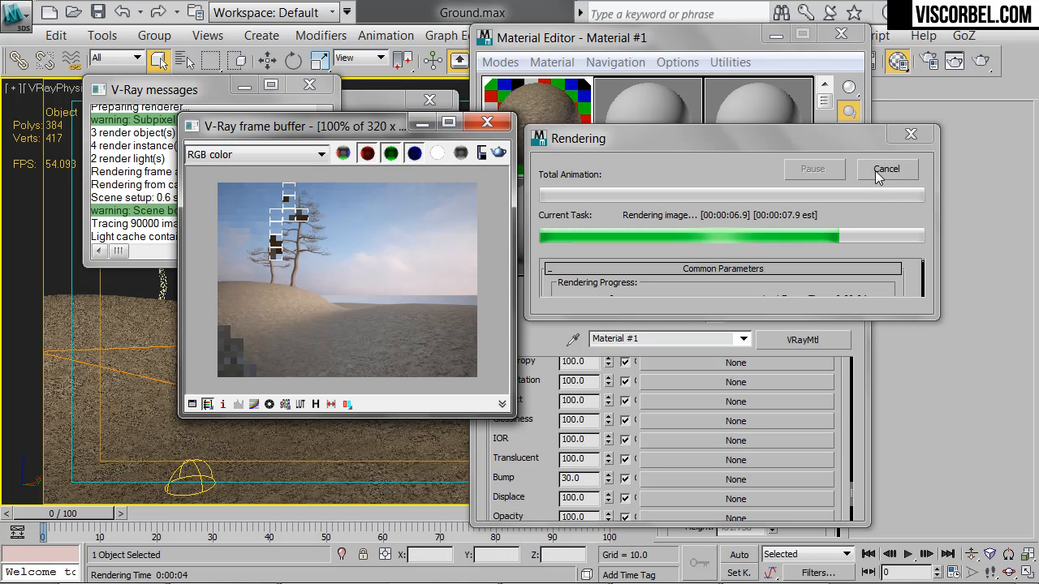
Step: Lower the Blur of the diffuse bitmap ground_Dirt_COLOR.png
drag(839, 404, 847, 521)
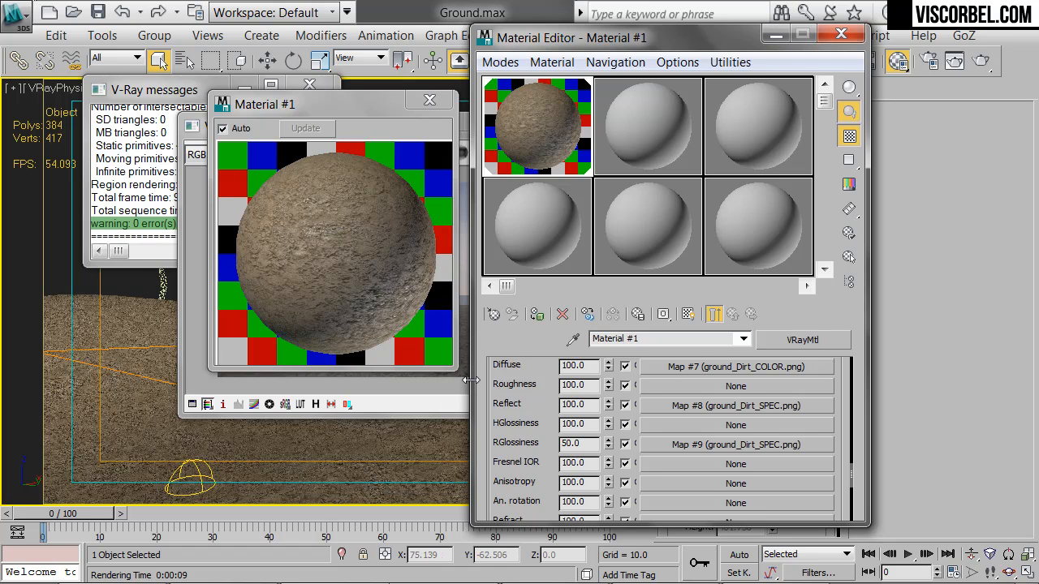
mouse_move(543, 381)
mouse_down()
mouse_move(538, 457)
mouse_move(530, 379)
mouse_up()
click(690, 443)
drag(554, 421, 492, 417)
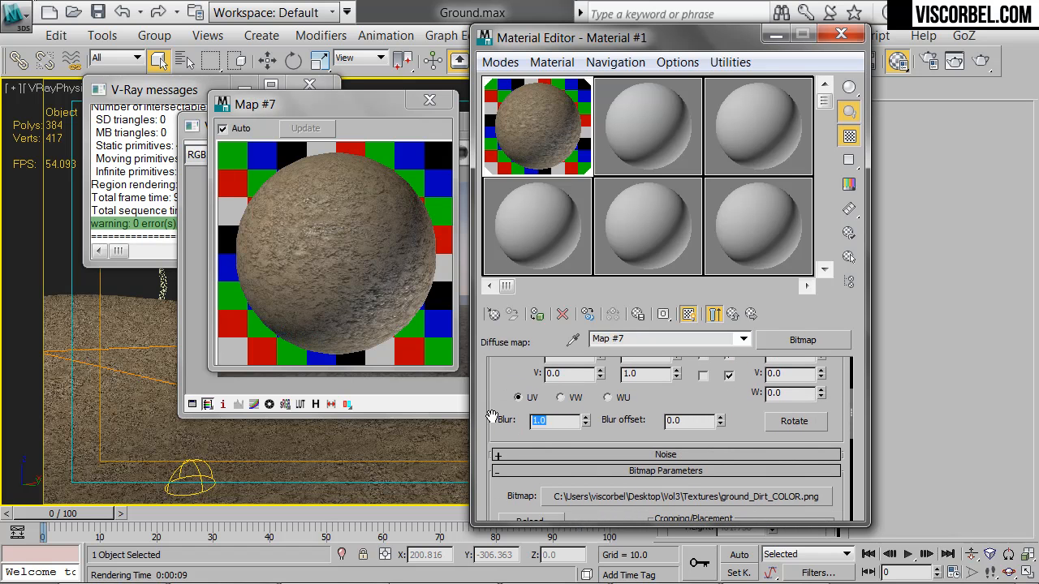
click(735, 315)
Step: Set the Blur of the Reflect slot's ground_Dirt_SPEC.png bitmap to 0.2 and return to the material
click(698, 482)
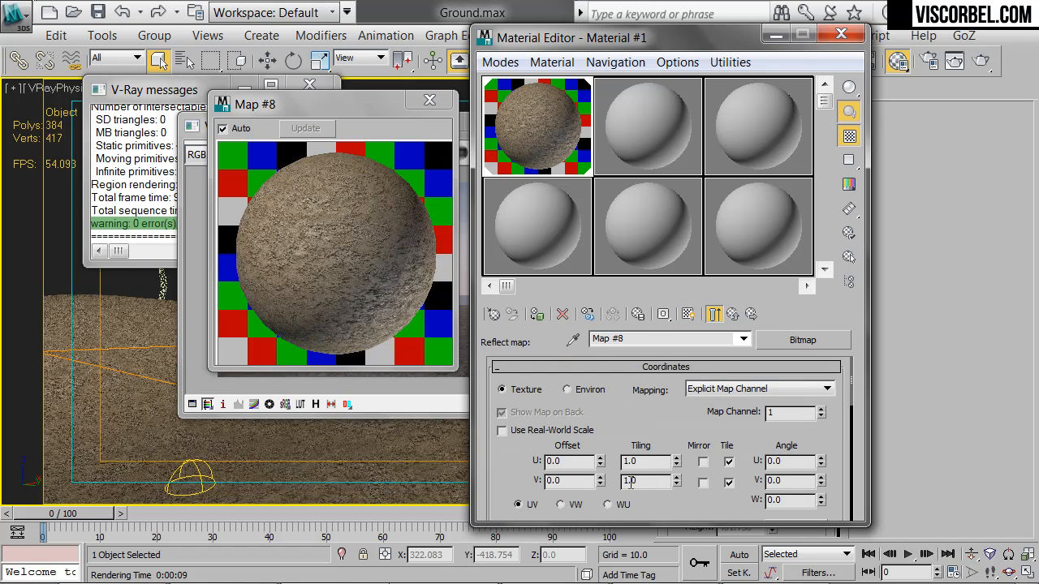
drag(647, 498, 629, 359)
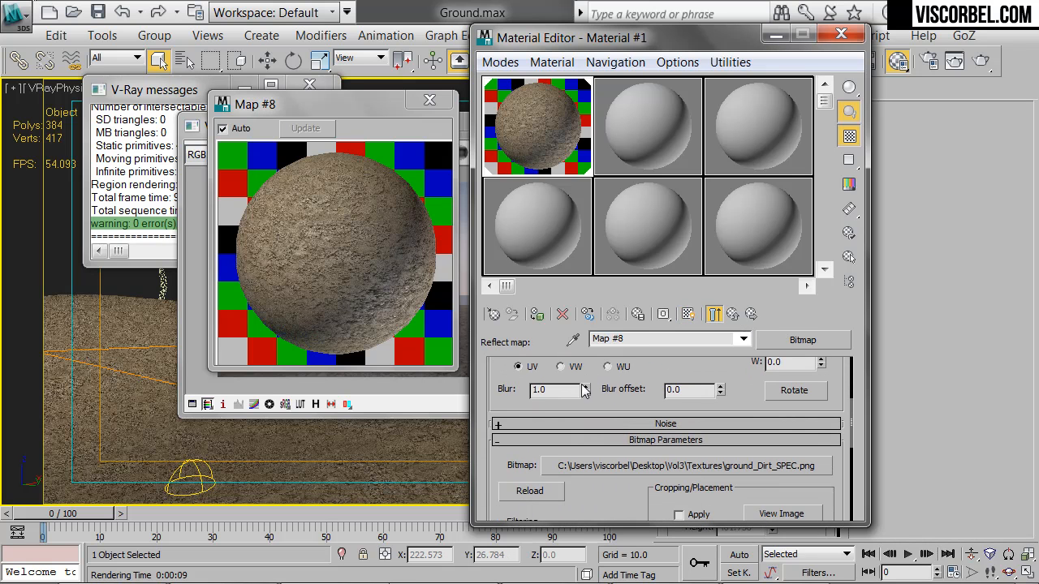
drag(558, 390, 440, 391)
key(Return)
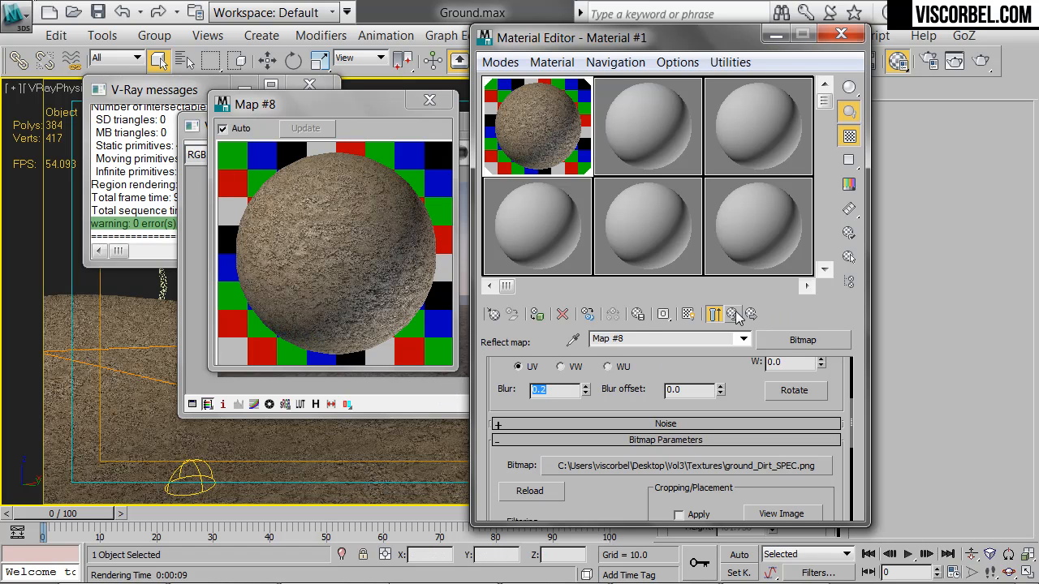
click(736, 315)
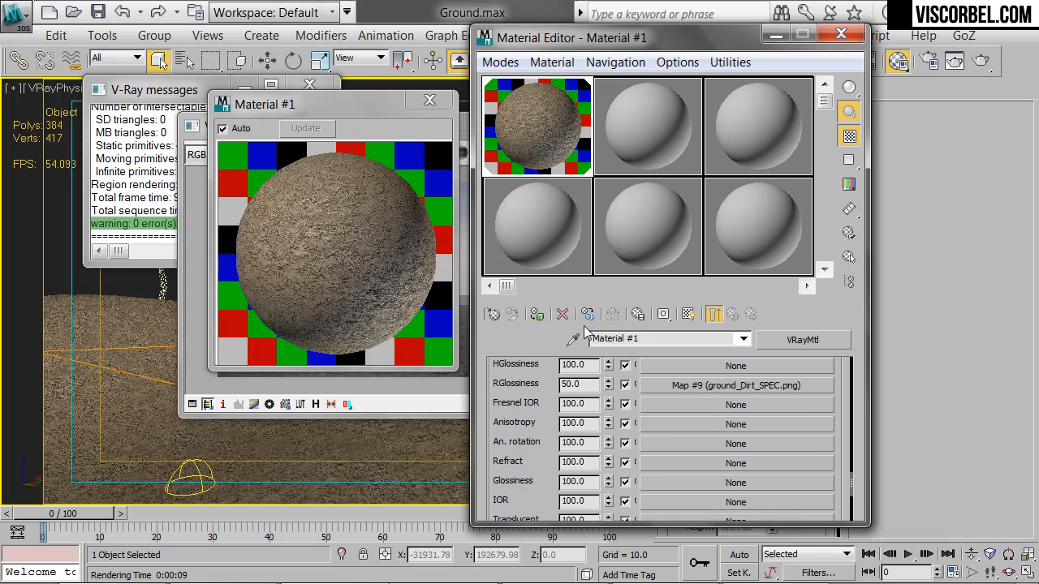
Step: Render the camera view again to check the sharper ground texture, stopping the render early
click(445, 391)
click(499, 153)
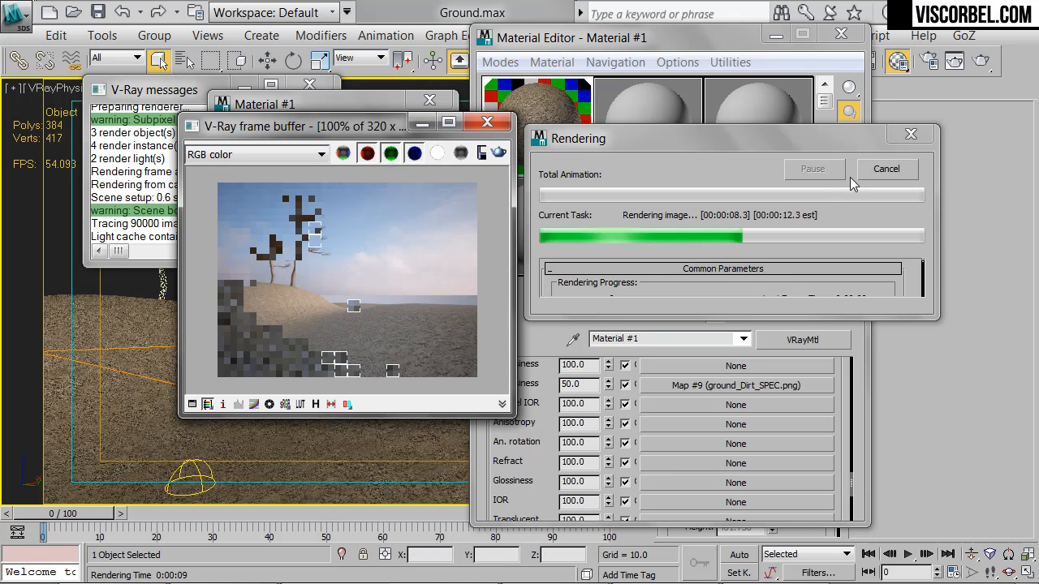
click(870, 170)
Step: Start adding a Bitmap to the Displace slot and list All Files (*.*) in the Textures folder
drag(549, 457, 565, 316)
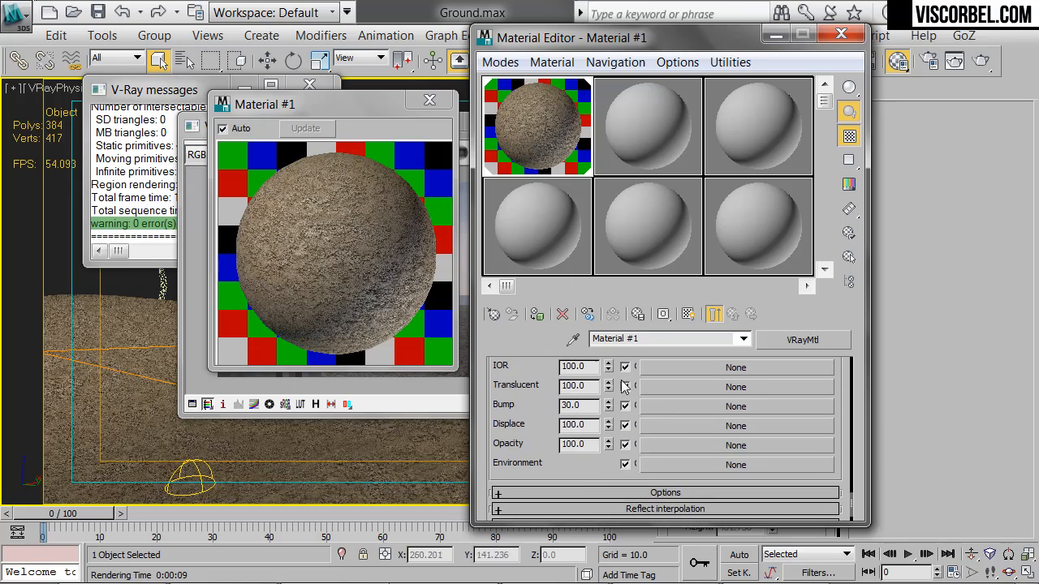
click(647, 424)
double_click(432, 84)
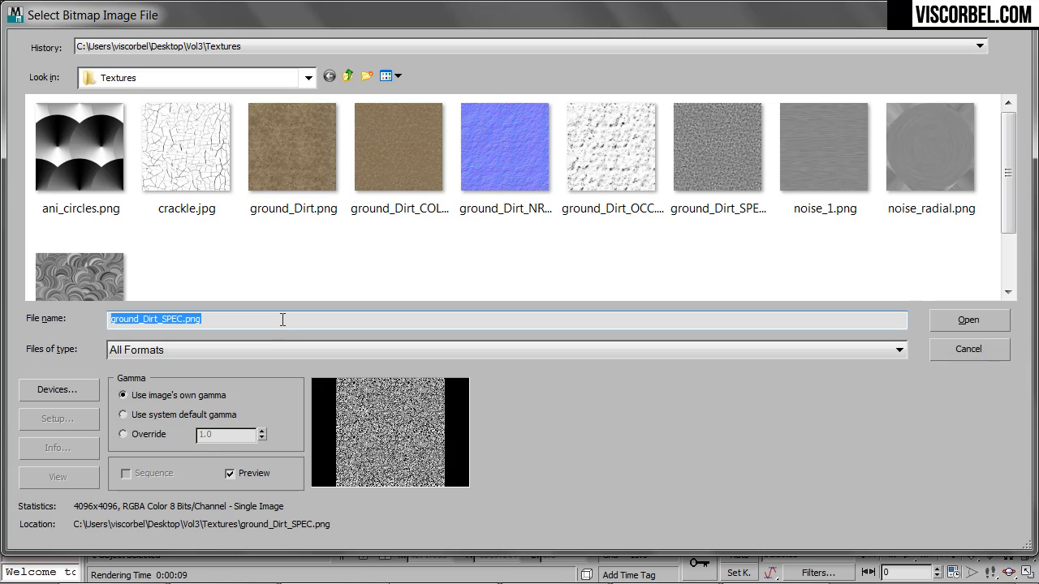
click(259, 354)
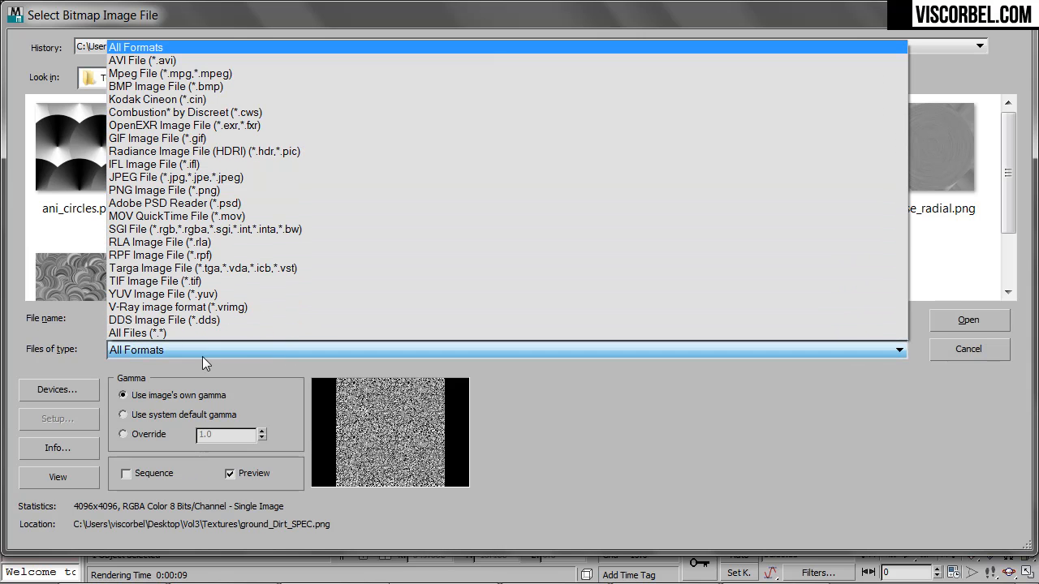
click(177, 334)
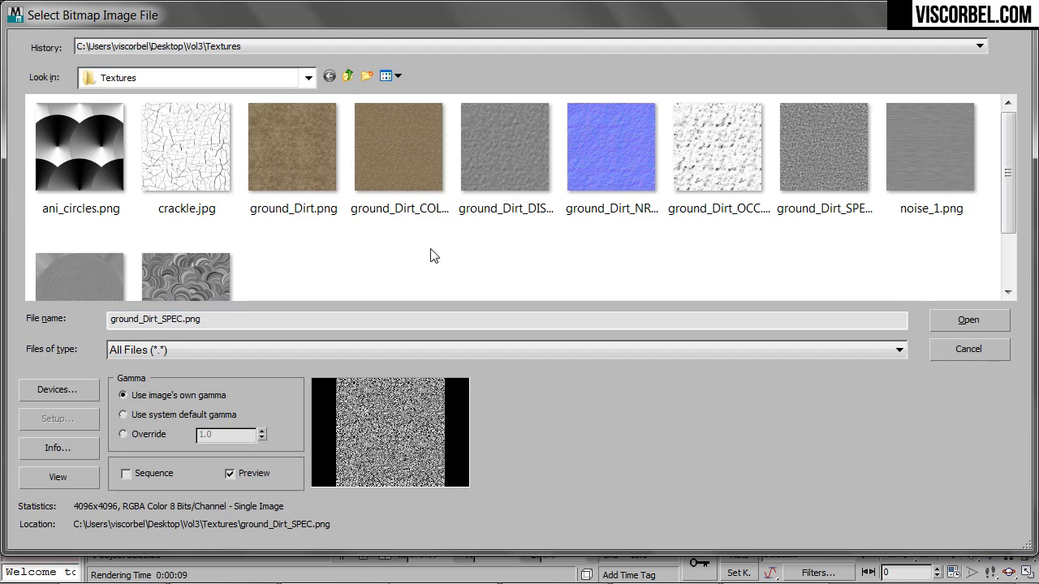
Step: Try to load ground_Dirt_DISP.tiff as the displacement bitmap
click(501, 174)
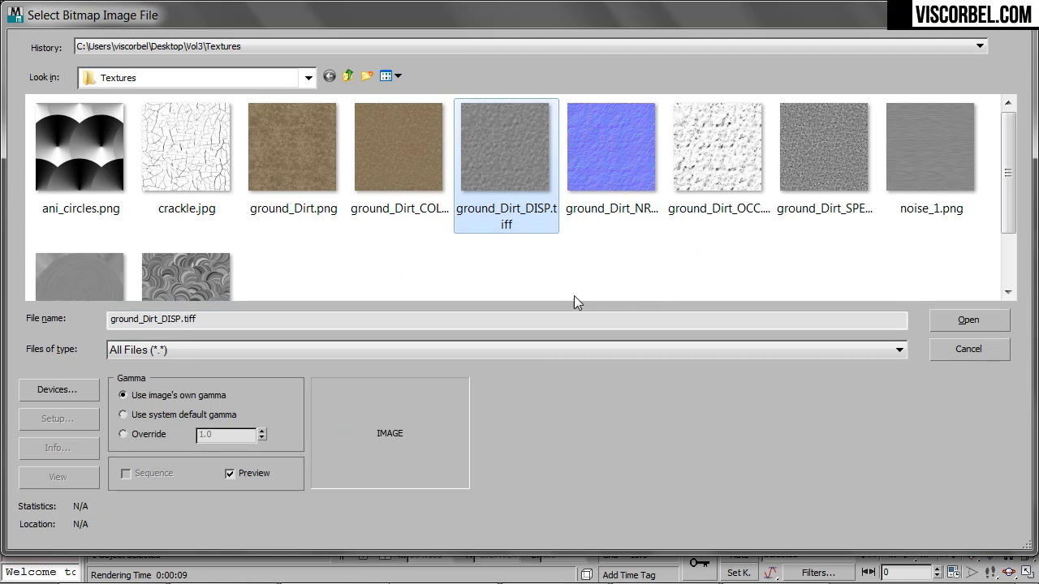
click(980, 324)
click(700, 368)
click(504, 172)
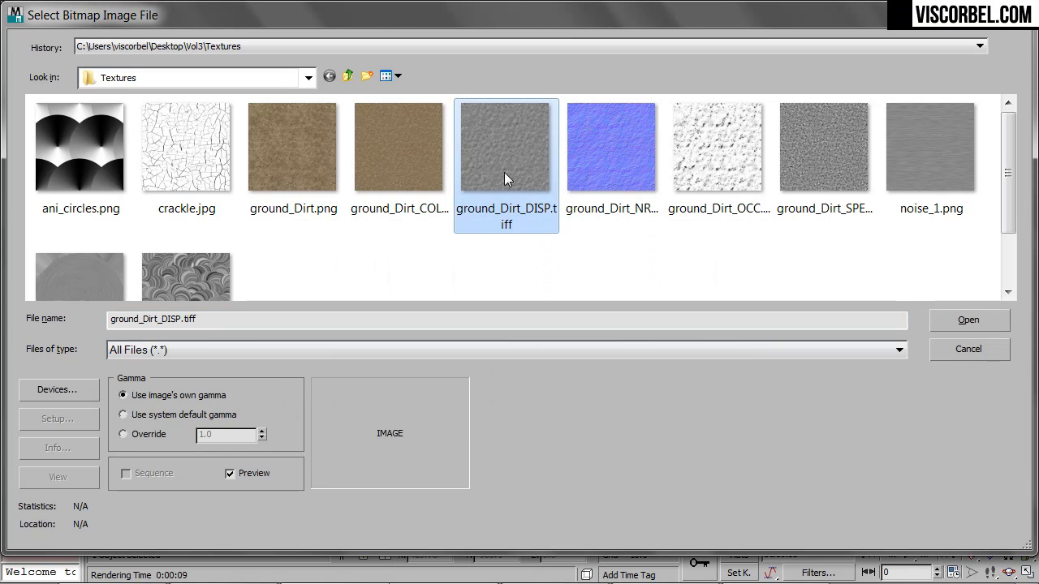
click(943, 319)
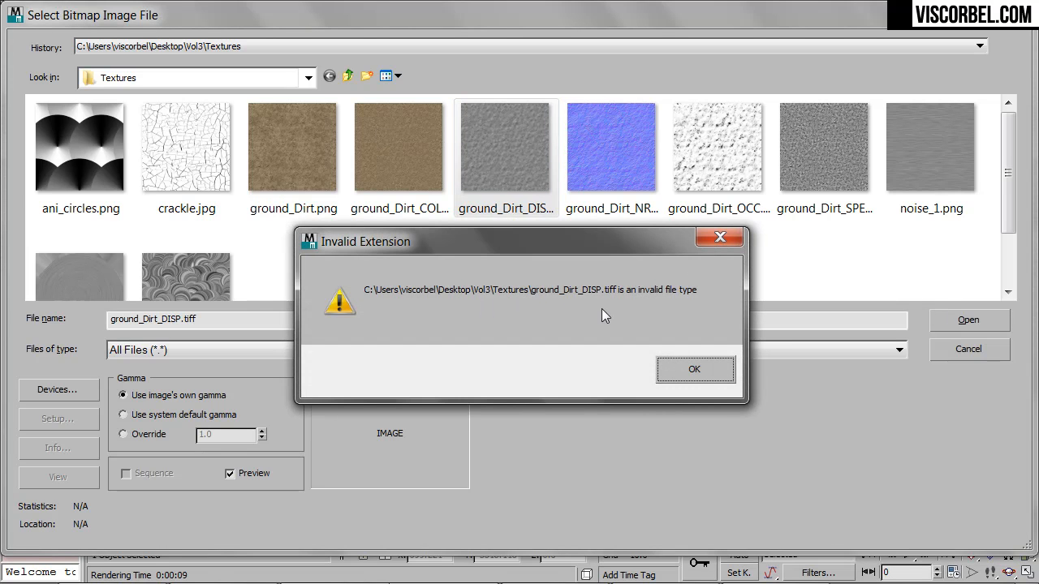
click(693, 371)
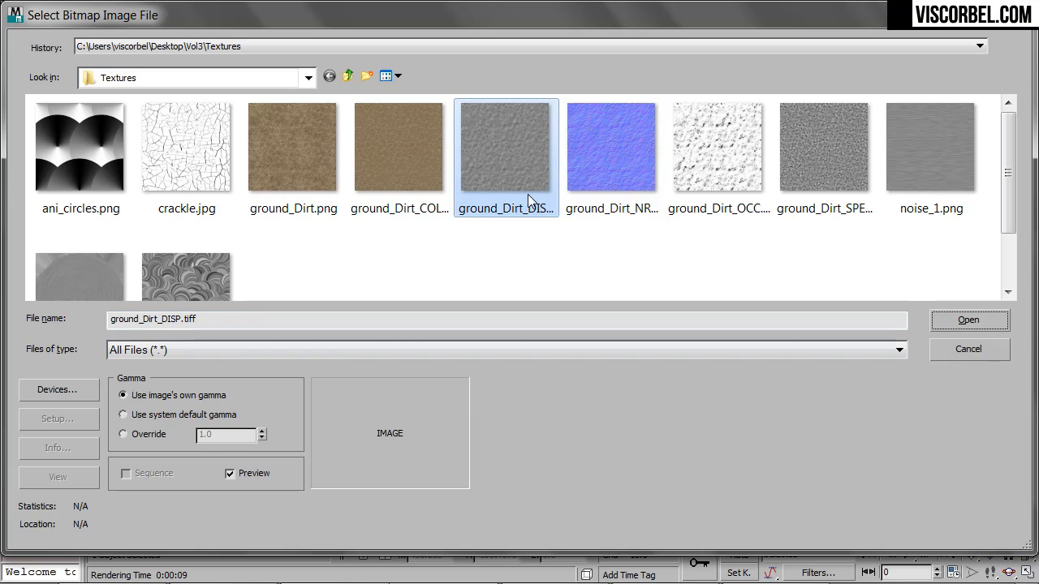
Step: Rename the displacement texture file to ground_Dirt_DISP.tif, accepting the change of extension
click(503, 183)
key(F2)
drag(522, 228, 509, 235)
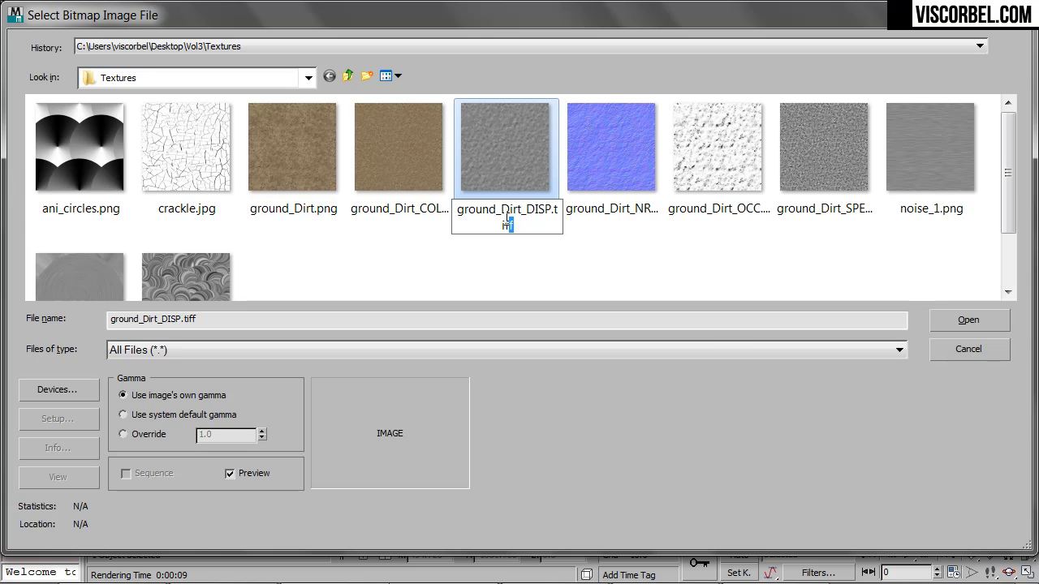
key(BackSpace)
click(650, 219)
click(614, 316)
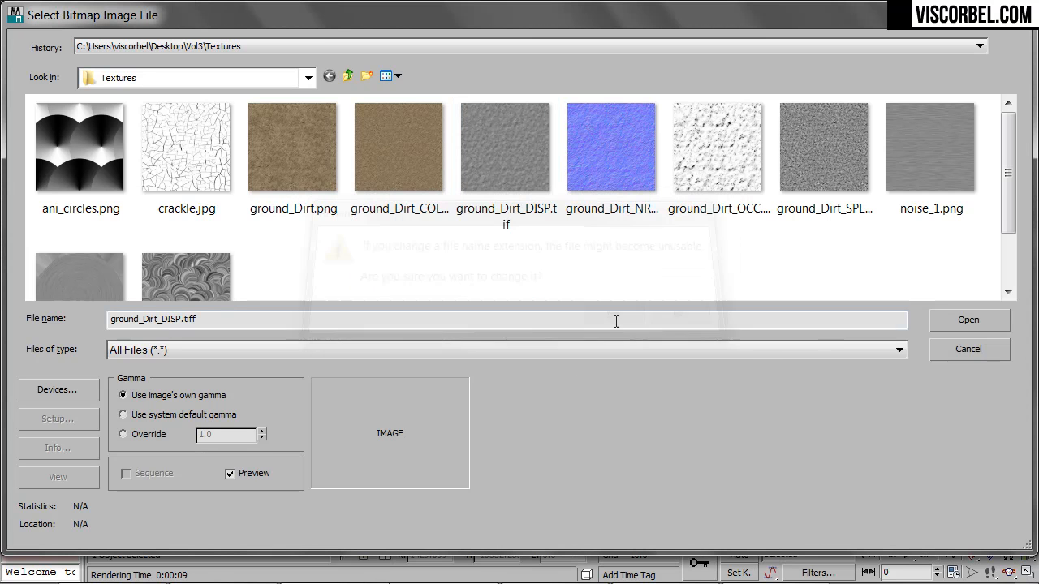
Step: Load ground_Dirt_DISP.tif as the material's displacement map and set the Displace amount to 3
double_click(524, 209)
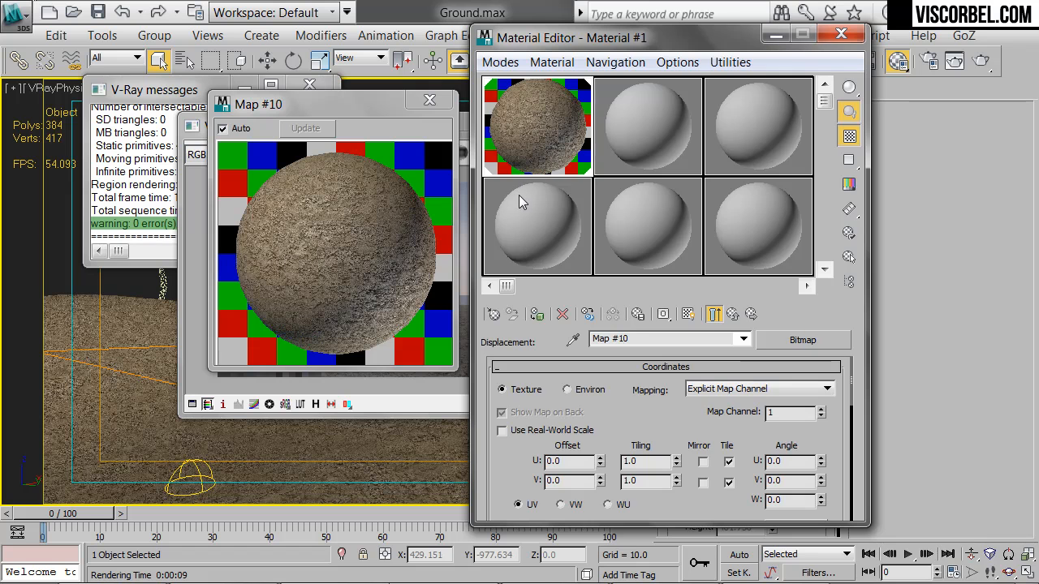
click(715, 314)
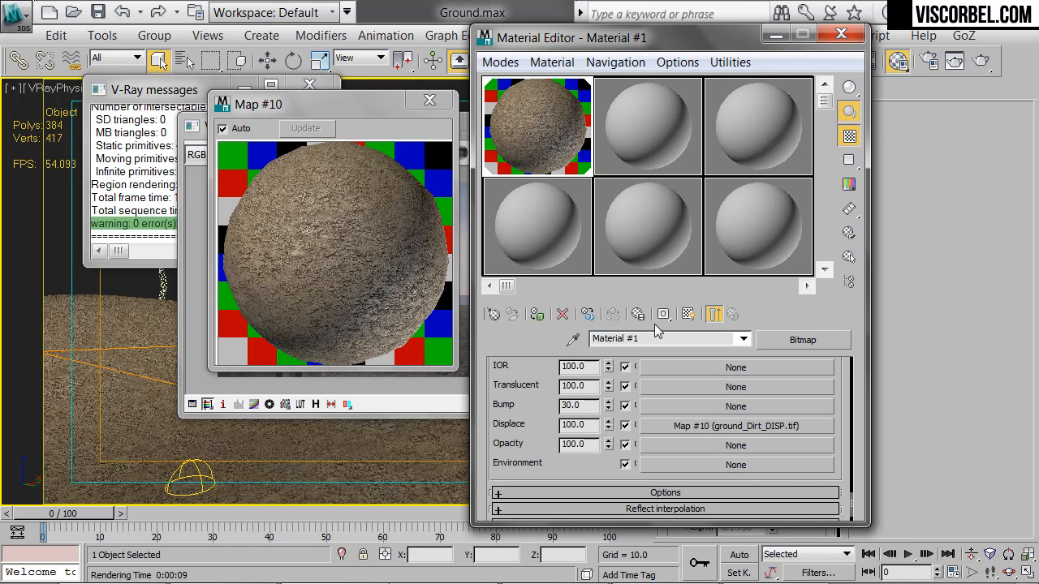
double_click(595, 425)
text(3)
key(Return)
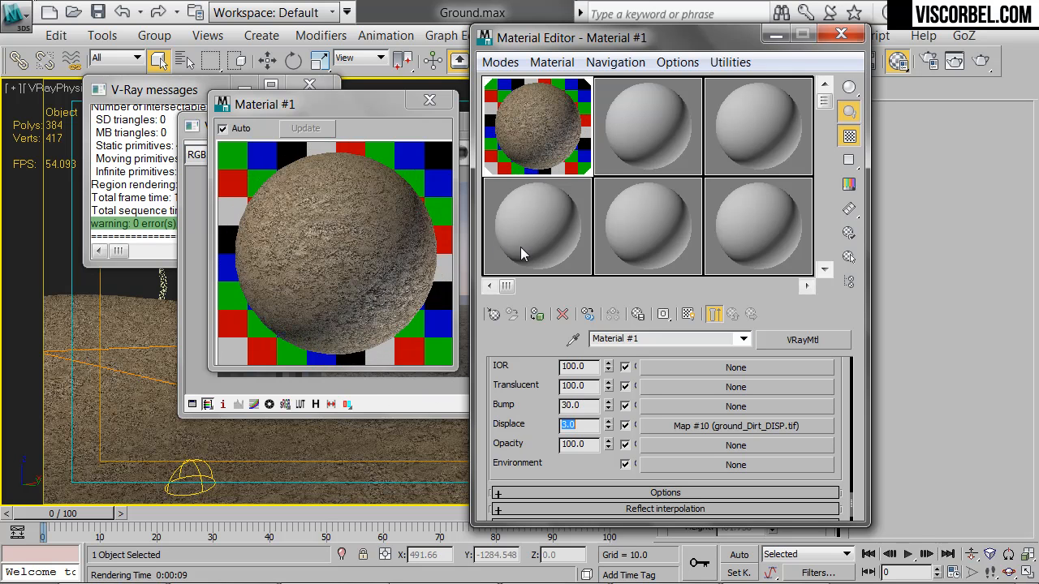
Step: Set the render output size to 800x600 and start rendering the camera view
click(382, 385)
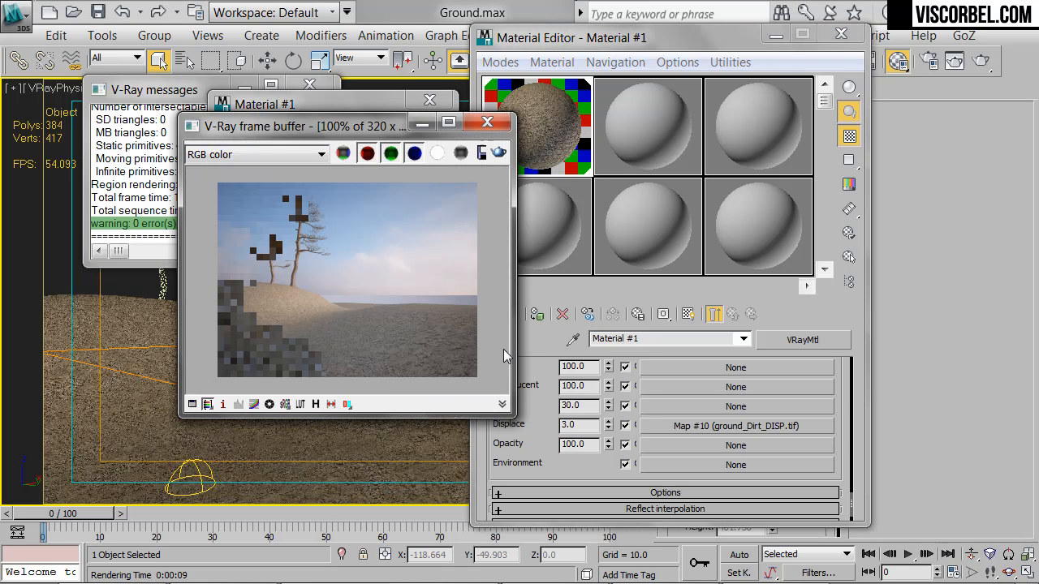
click(928, 61)
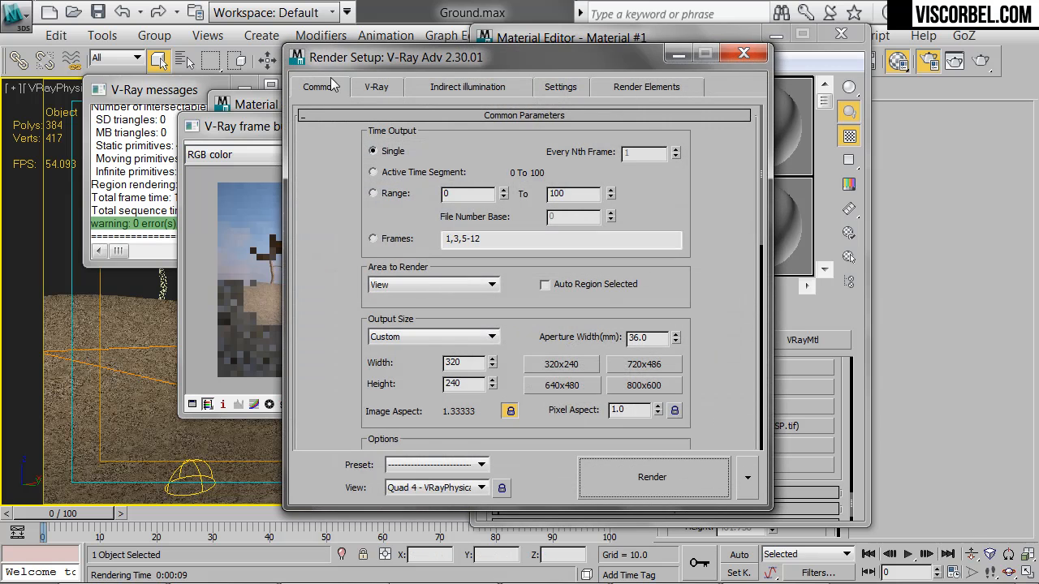
click(626, 394)
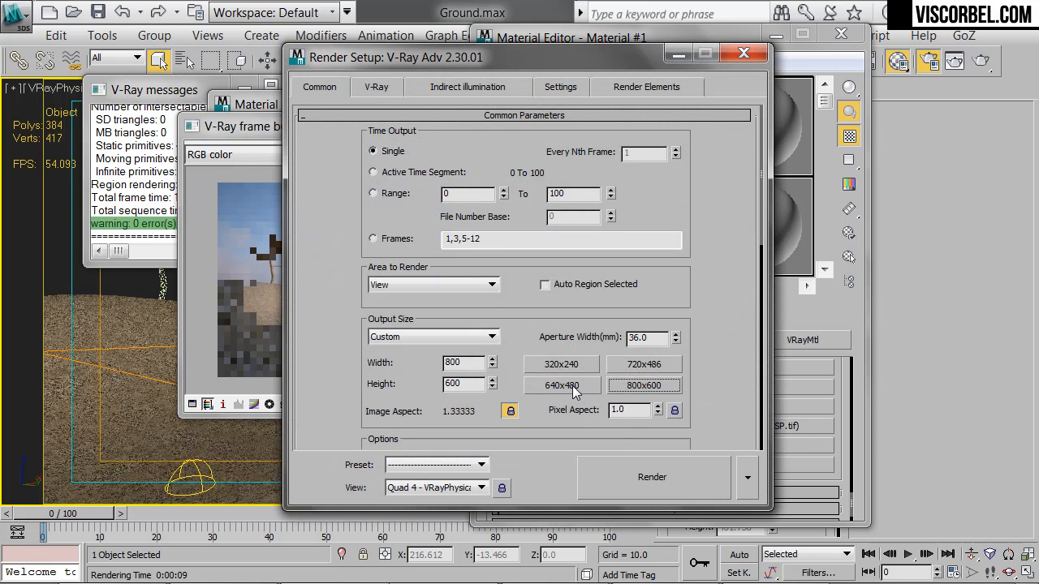
click(647, 479)
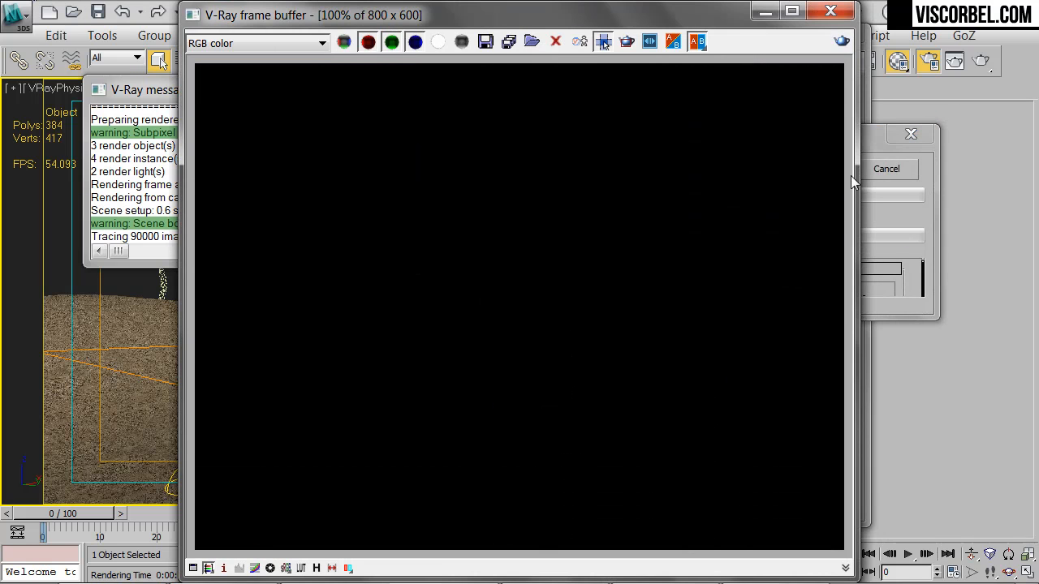
Step: Examine the displaced ground up close in the frame buffer while it renders, and stop the render early
drag(710, 17, 545, 20)
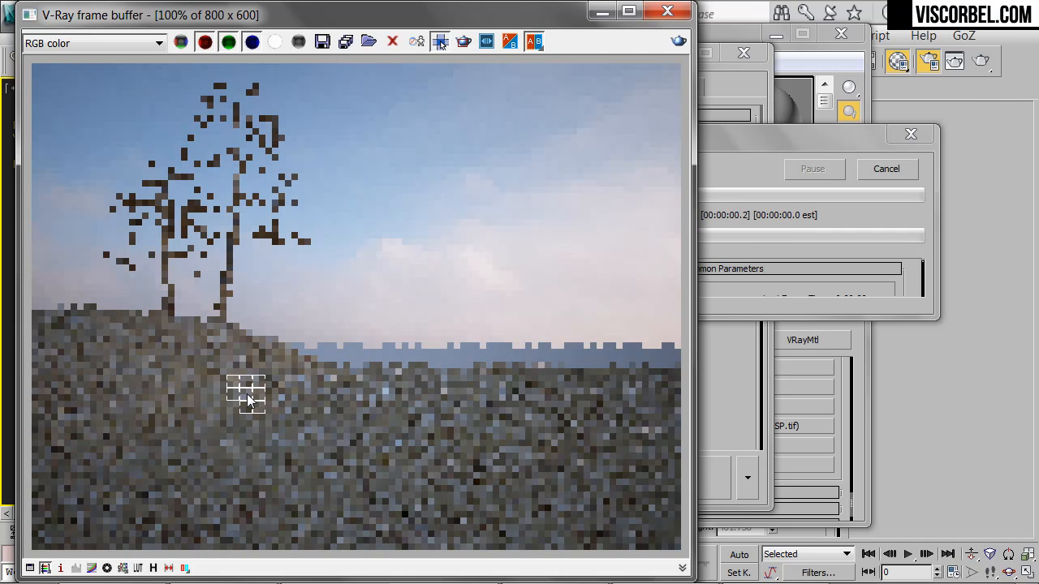
scroll(248, 384, up, 2)
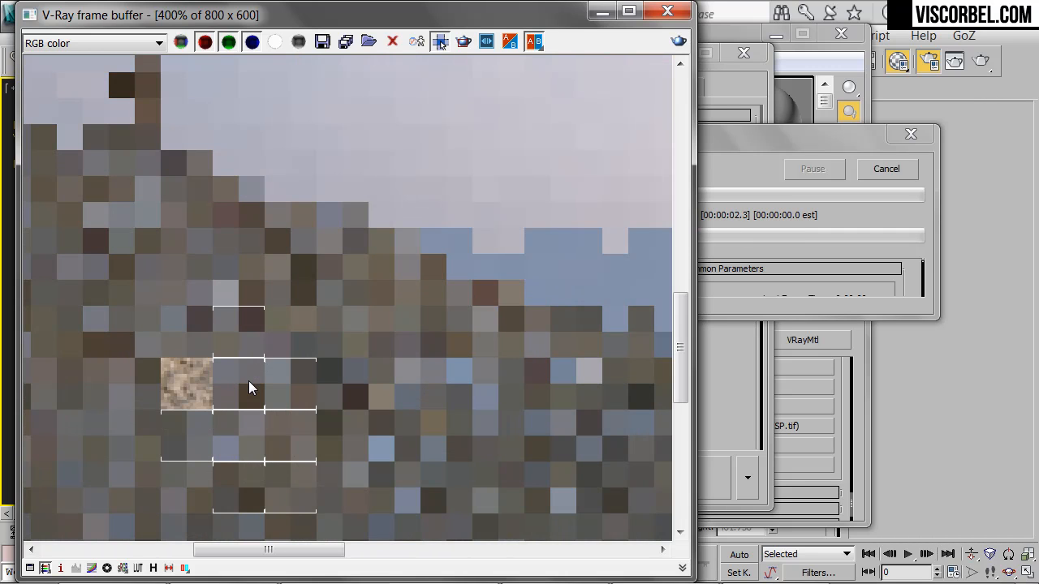
scroll(248, 380, down, 1)
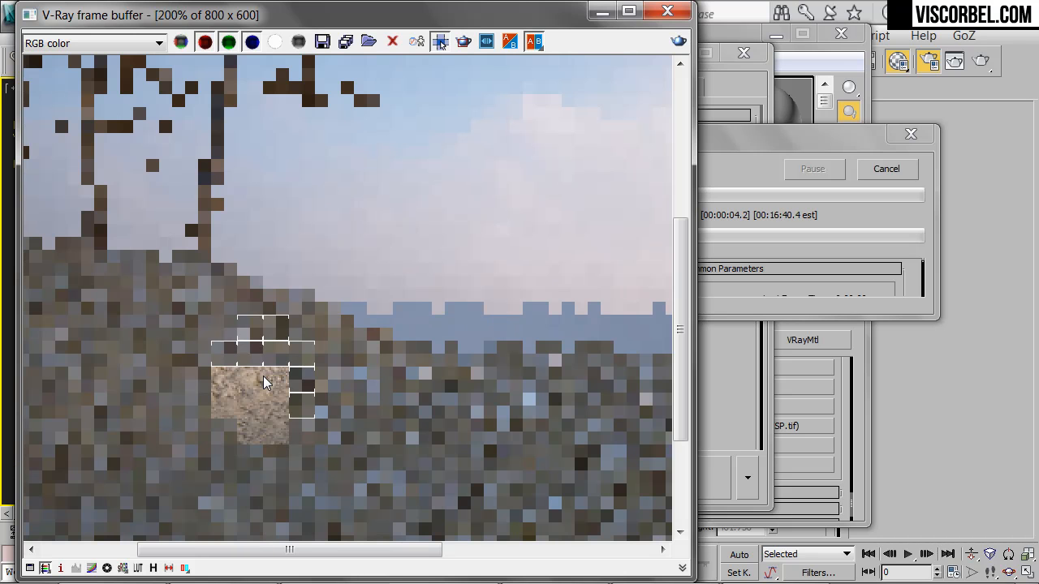
scroll(263, 382, down, 1)
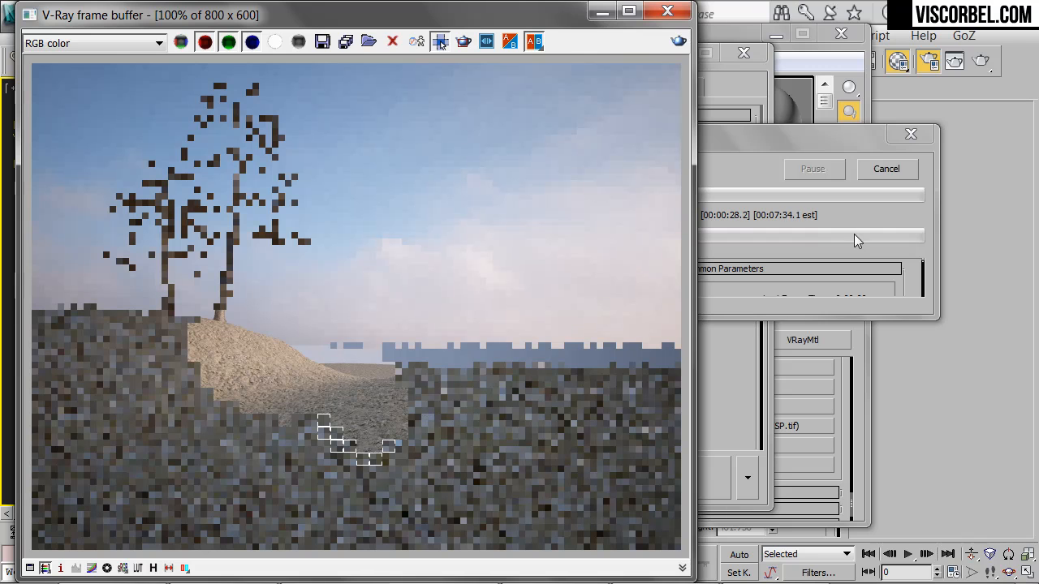
click(880, 168)
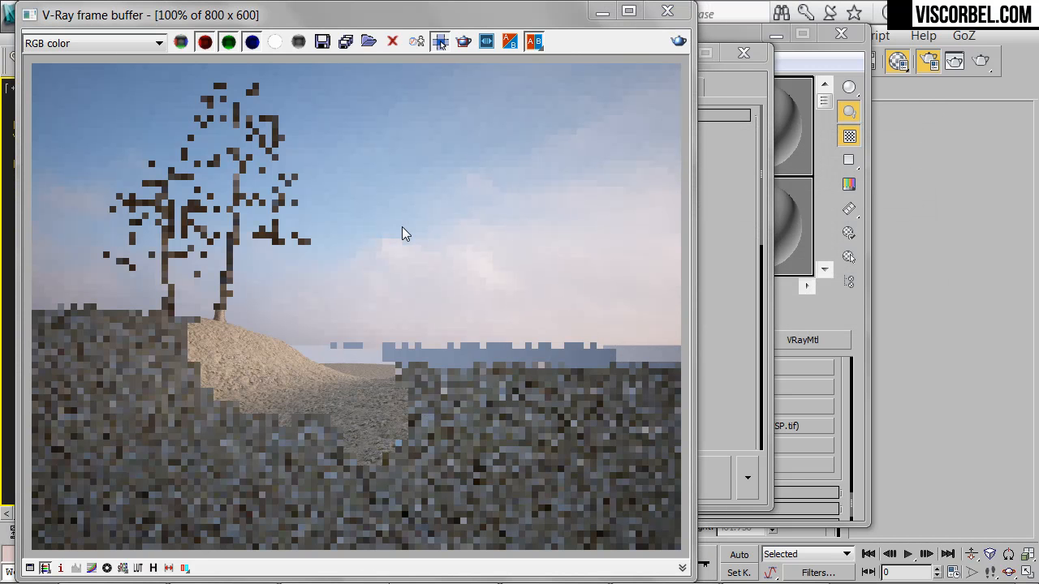
Step: Switch to Photoshop and open the ground_Dirt_COLOR.png texture
key(super)
click(109, 571)
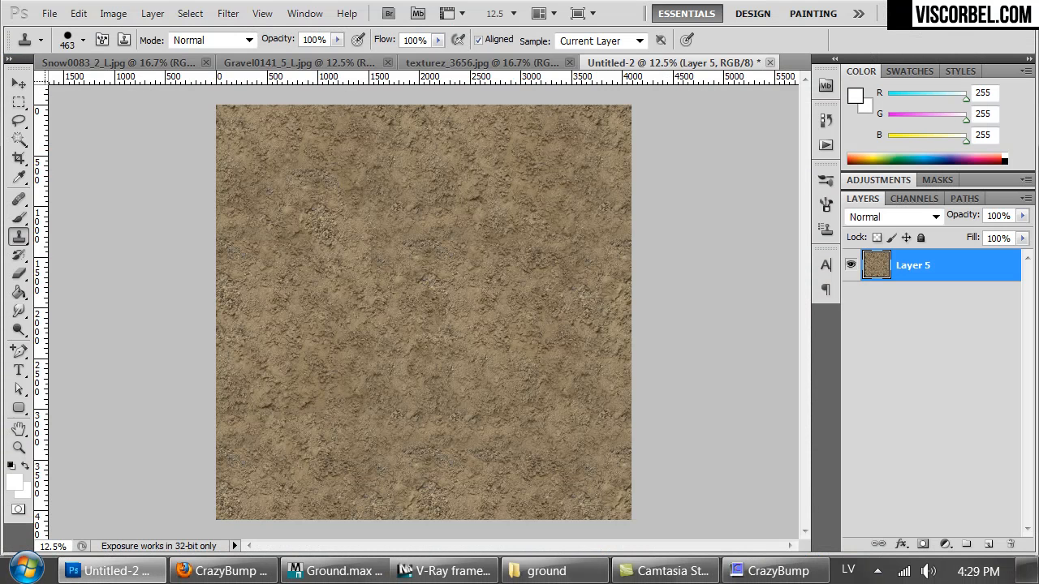
key(ctrl+o)
click(476, 145)
double_click(475, 145)
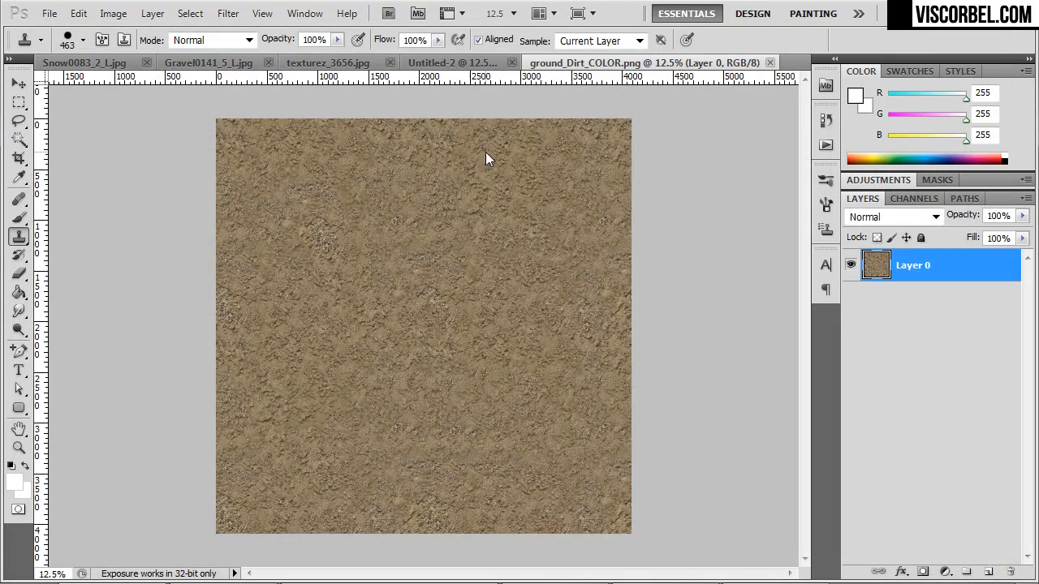
Step: Apply a Hue/Saturation adjustment to the dirt colour texture with Saturation -24 and Lightness -28
key(i)
key(ctrl+u)
drag(493, 242, 464, 242)
drag(467, 294, 461, 293)
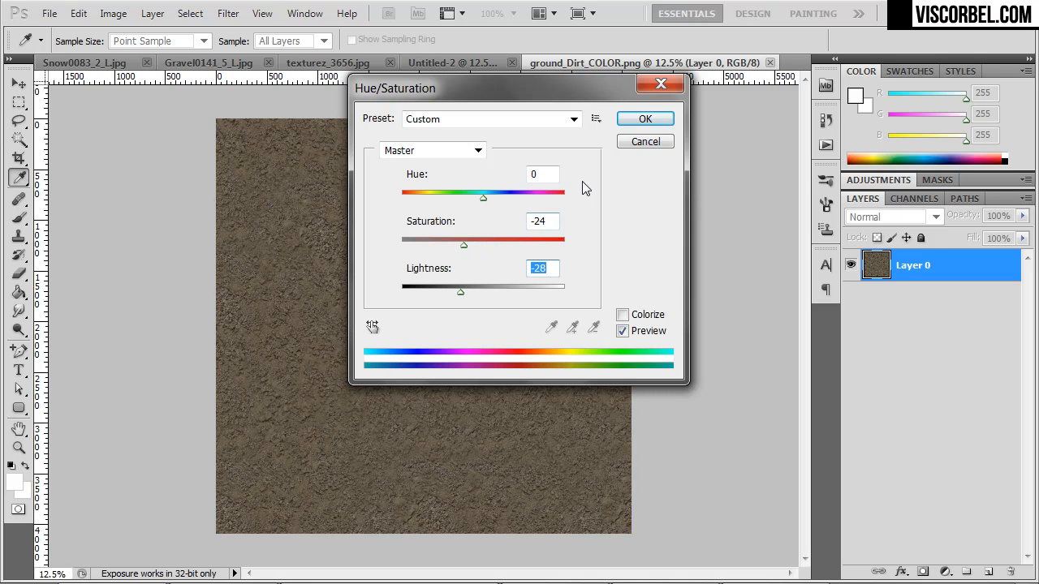
click(645, 120)
key(s)
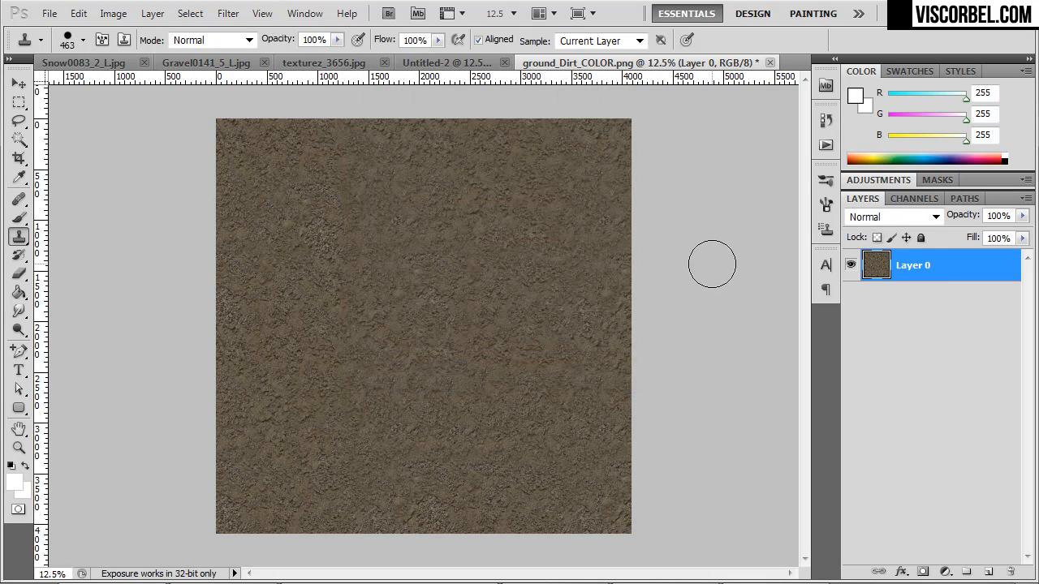
Step: Increase the dirt texture's contrast with an RGB Curves adjustment, mapping input 126 to output 98 and input 164 to output 167
click(111, 13)
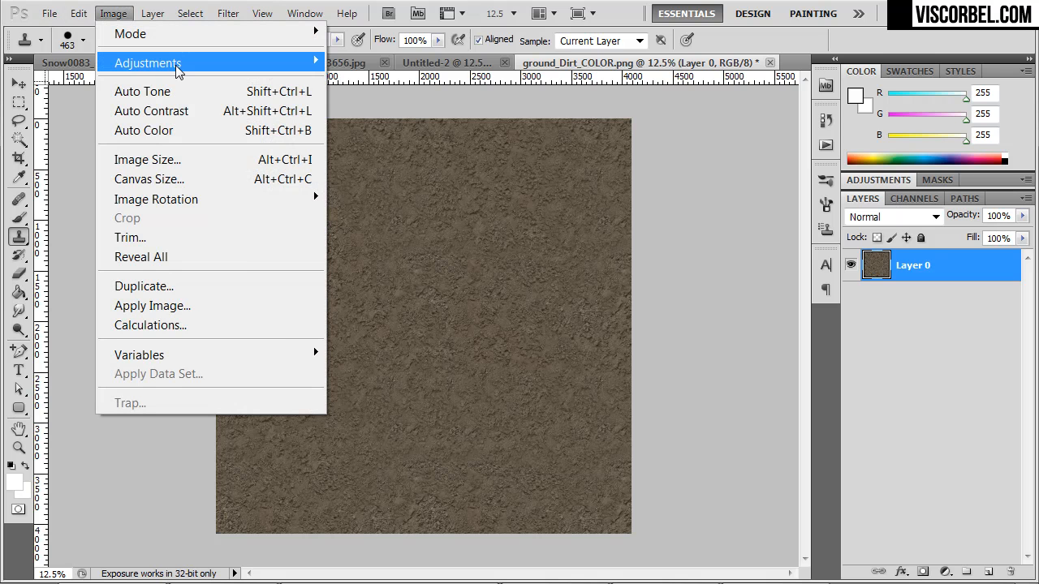
mouse_move(178, 71)
click(377, 101)
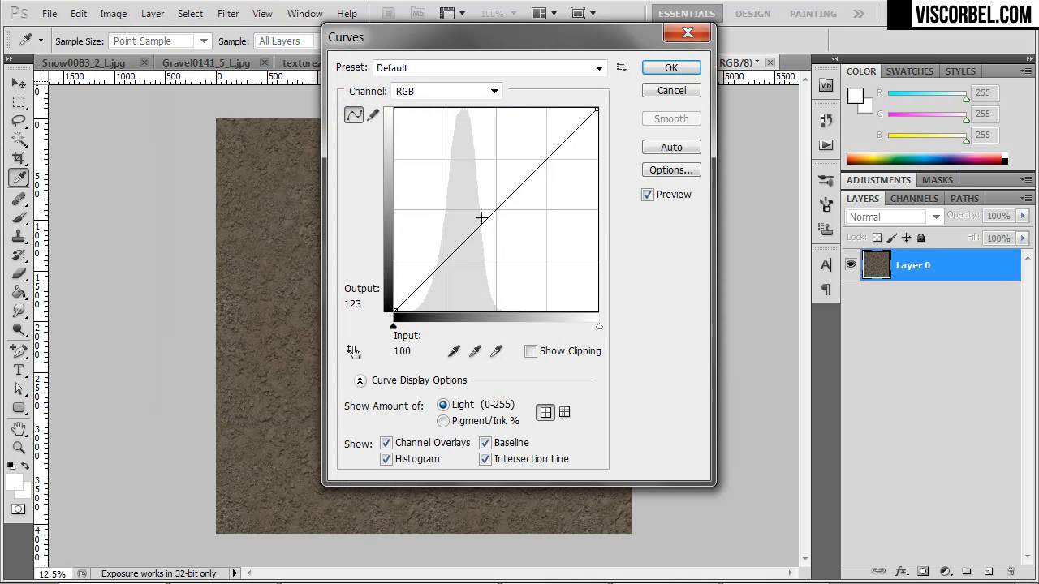
drag(496, 229, 496, 233)
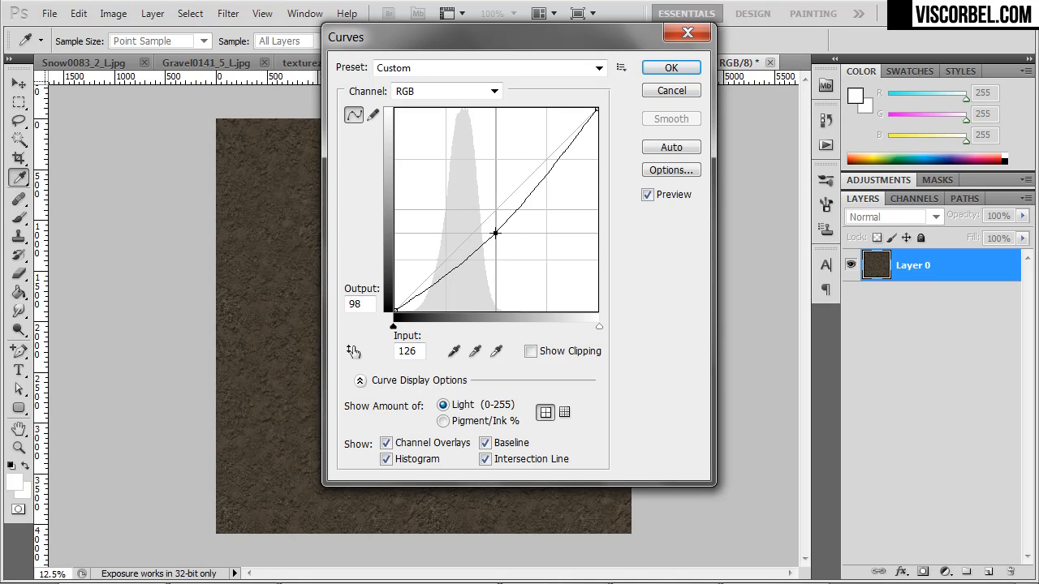
drag(524, 186, 525, 178)
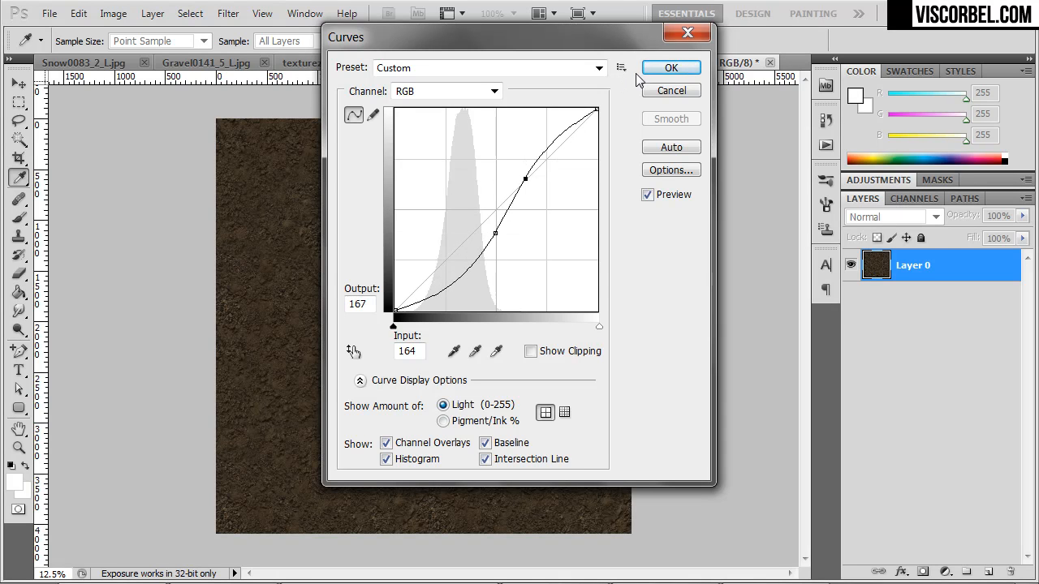
click(671, 68)
Step: Apply another Hue/Saturation adjustment with Lightness +11 and slightly reduced Saturation, and save the dirt texture
key(ctrl+u)
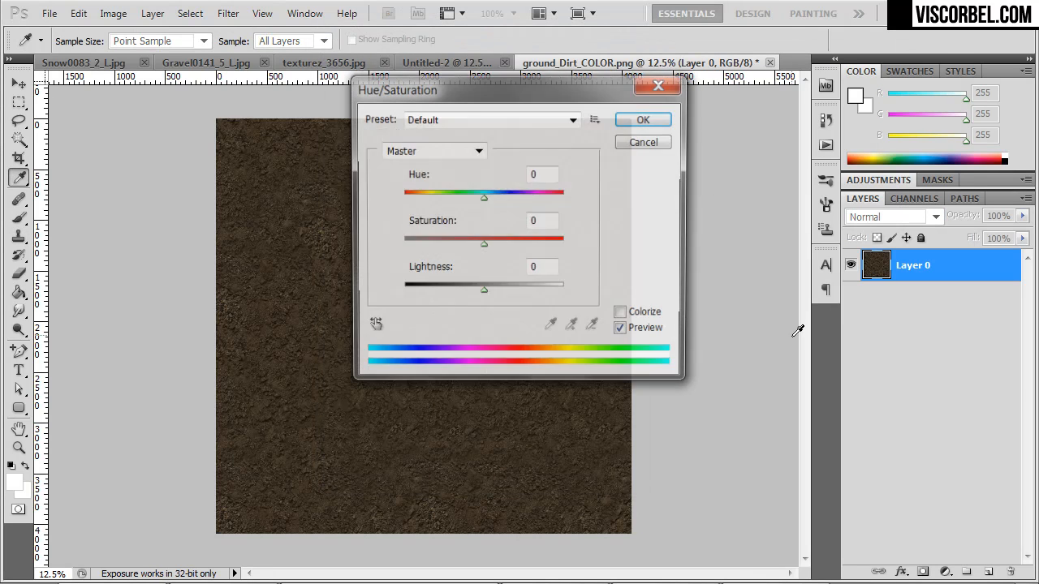
click(493, 288)
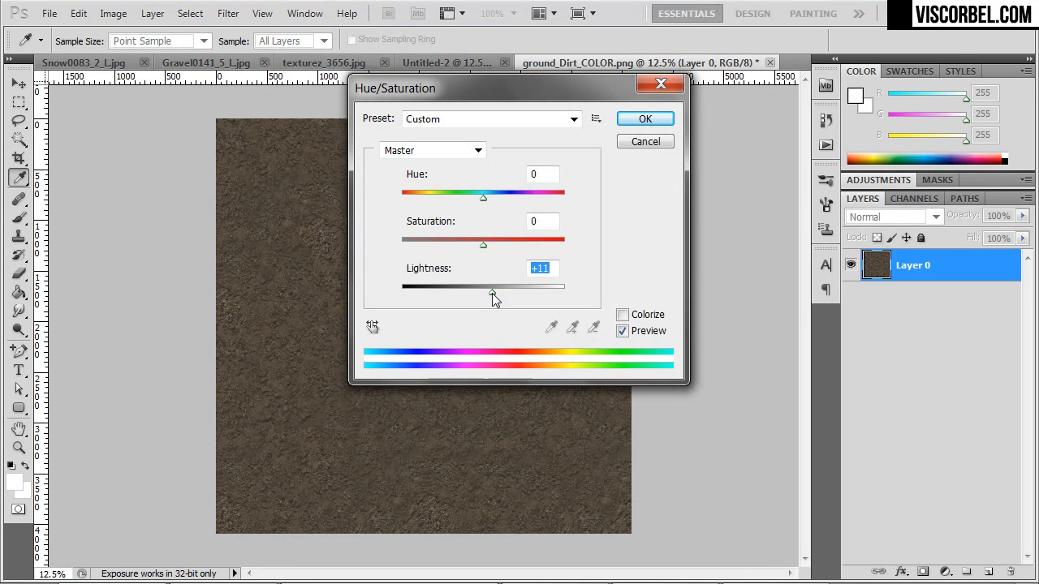
drag(480, 245, 468, 245)
click(670, 119)
key(s)
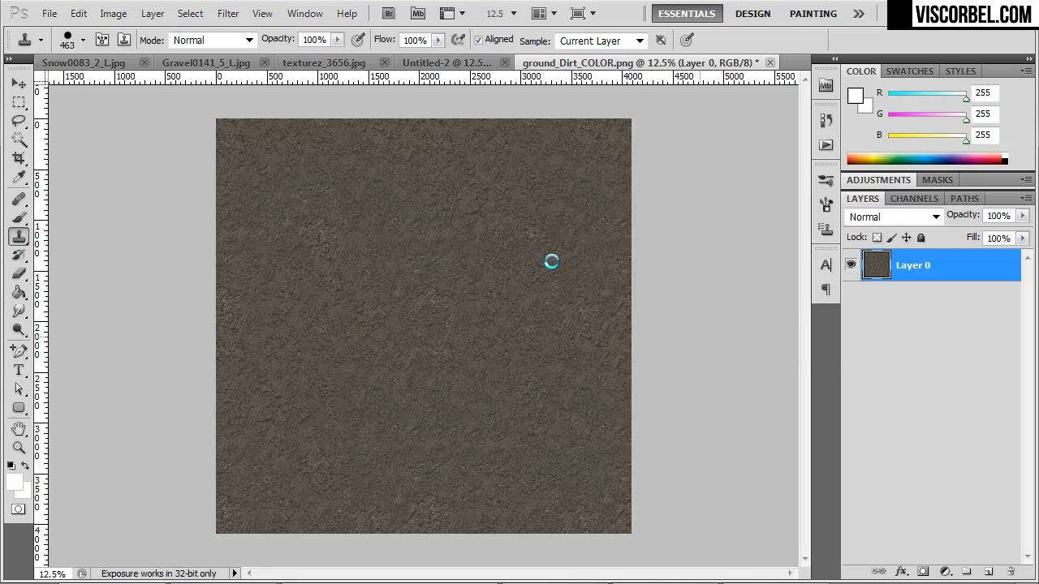
Step: Switch back to 3ds Max and define a render region over the sunlit hill below the trees in the frame buffer
key(alt+Tab)
key(alt+Tab)
key(alt+Tab)
key(alt+Tab)
key(alt+Tab)
key(alt+Tab)
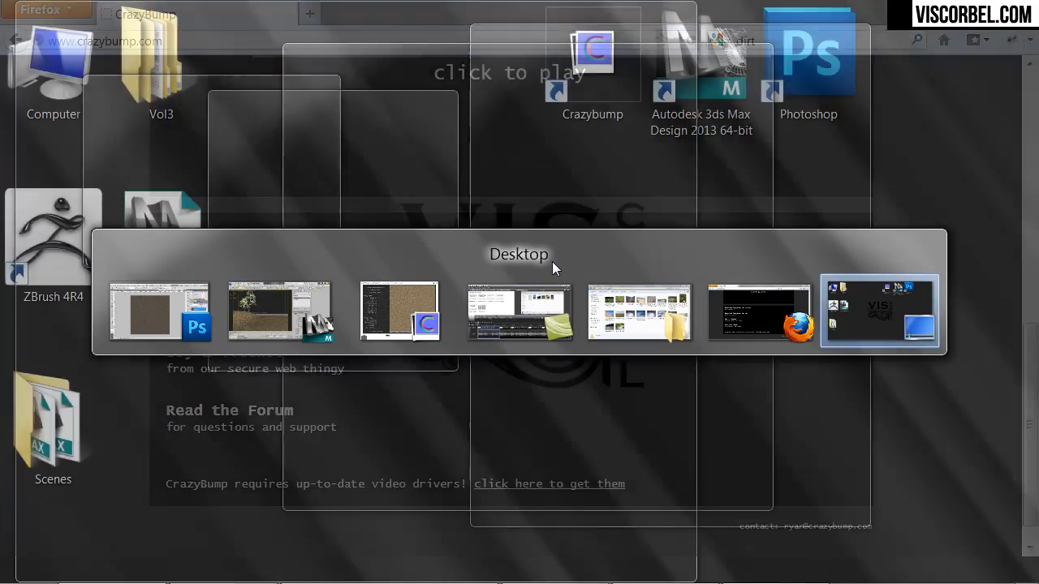
key(alt+Tab)
key(alt+Tab)
key(alt+Tab)
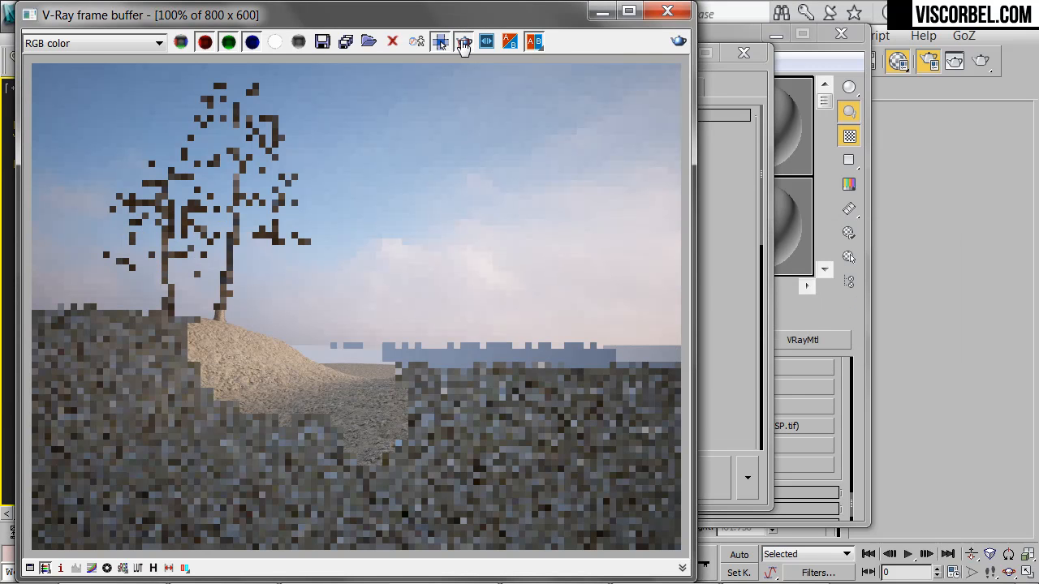
drag(272, 438, 315, 440)
Step: Render the hill region, examine the darkened ground texture up close, and stop the render early
click(849, 446)
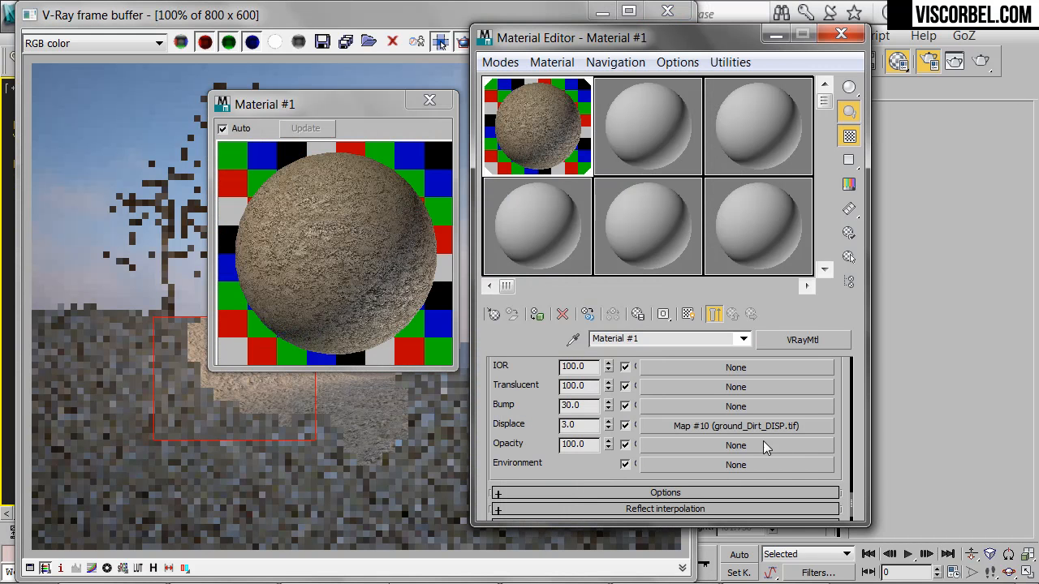
scroll(665, 415, up, 8)
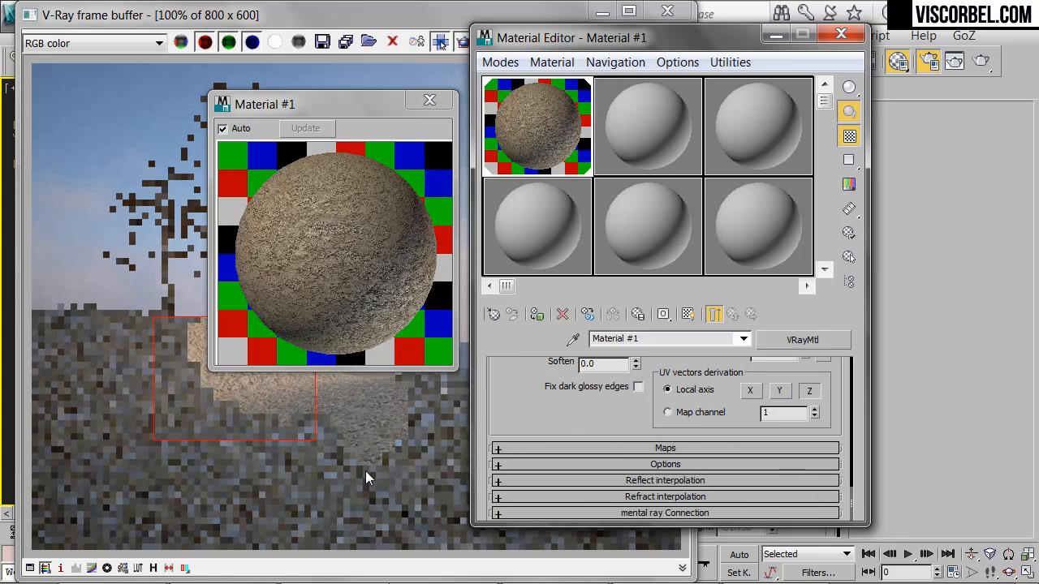
click(409, 459)
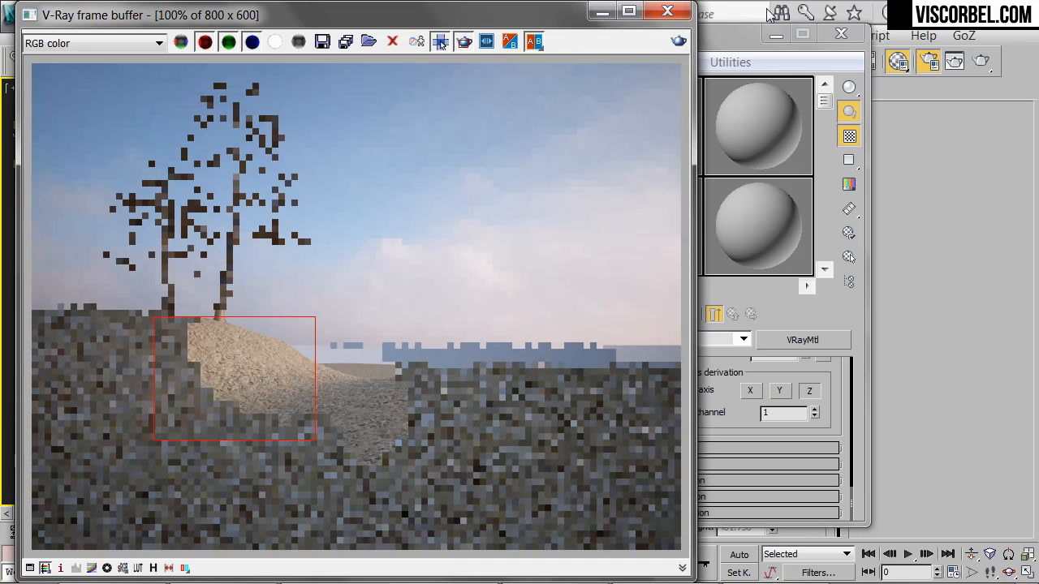
click(679, 40)
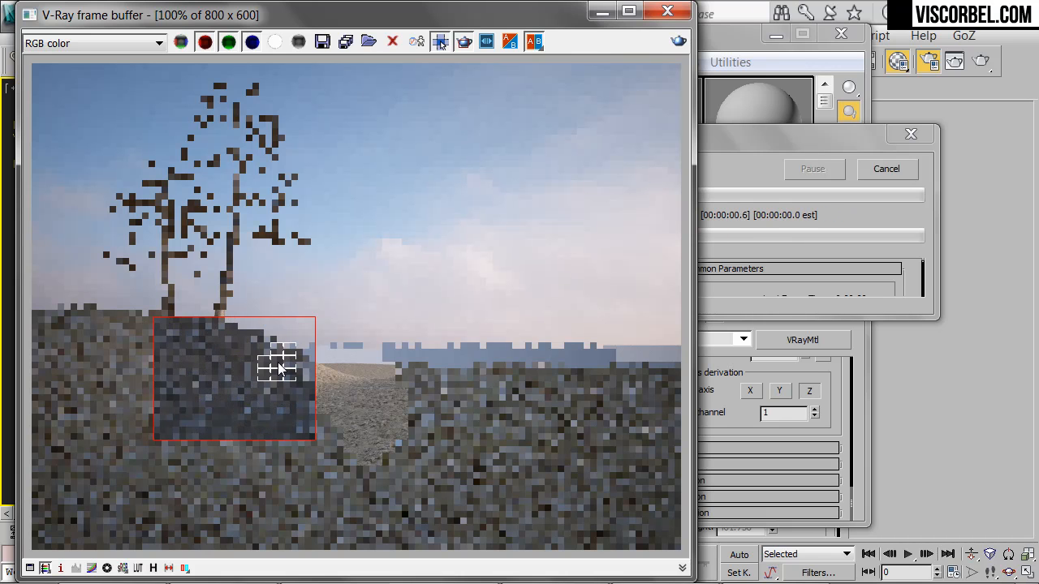
scroll(278, 365, up, 2)
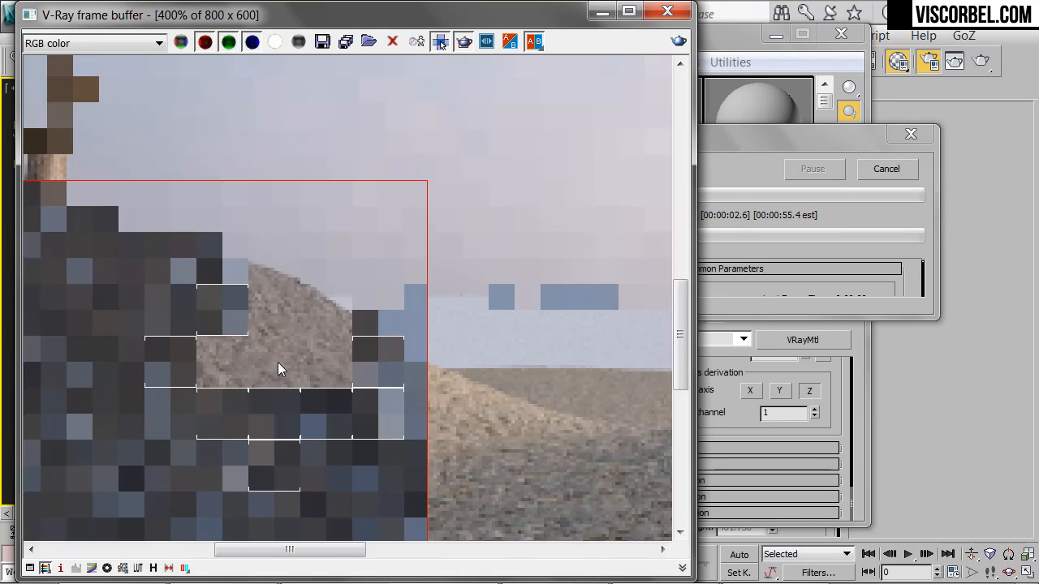
scroll(278, 363, down, 1)
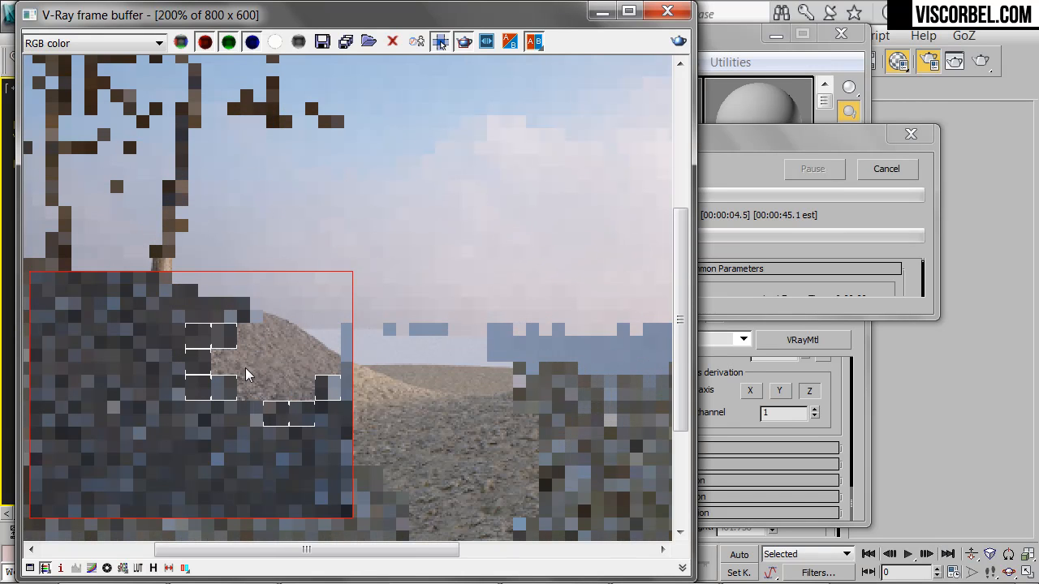
scroll(306, 401, down, 1)
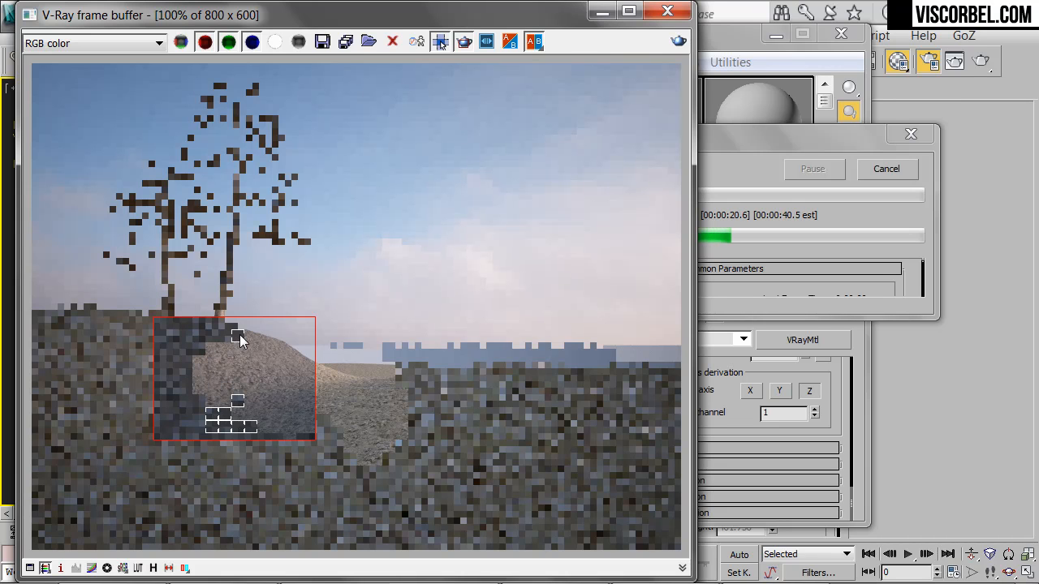
click(871, 173)
Step: Turn off region rendering, set the output size to 640x480, and start rendering the full camera view
click(465, 43)
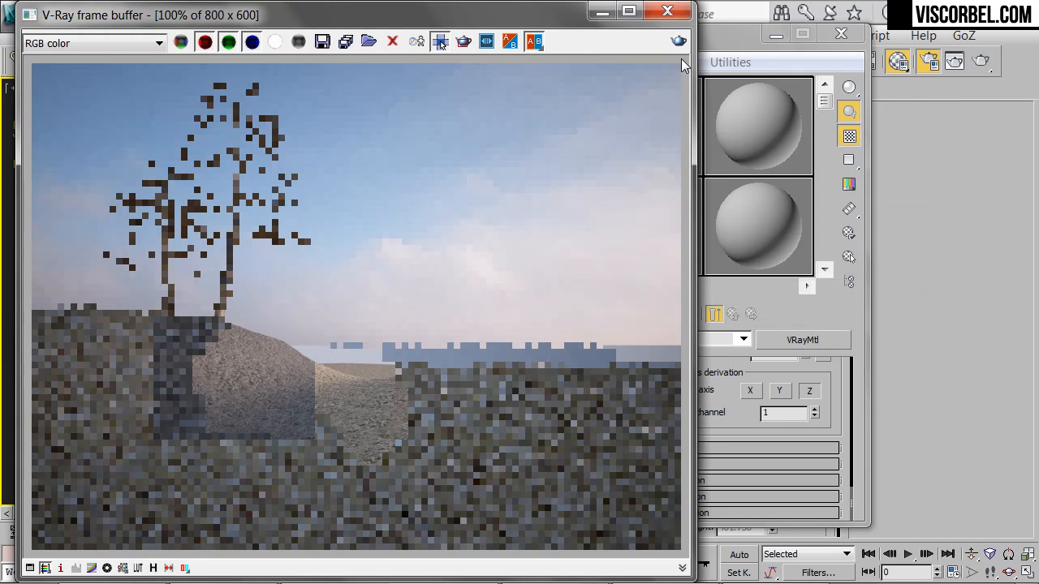
click(930, 65)
click(562, 386)
click(639, 484)
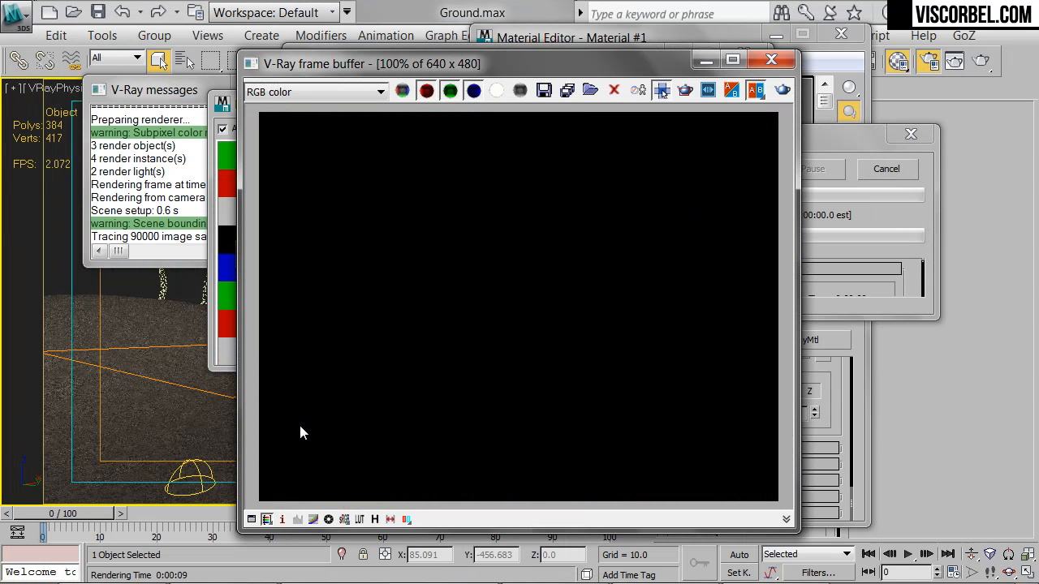
Step: Switch to Photoshop and bring up the Snow0083_2_L.jpg document
key(super)
click(130, 574)
key(ctrl+Tab)
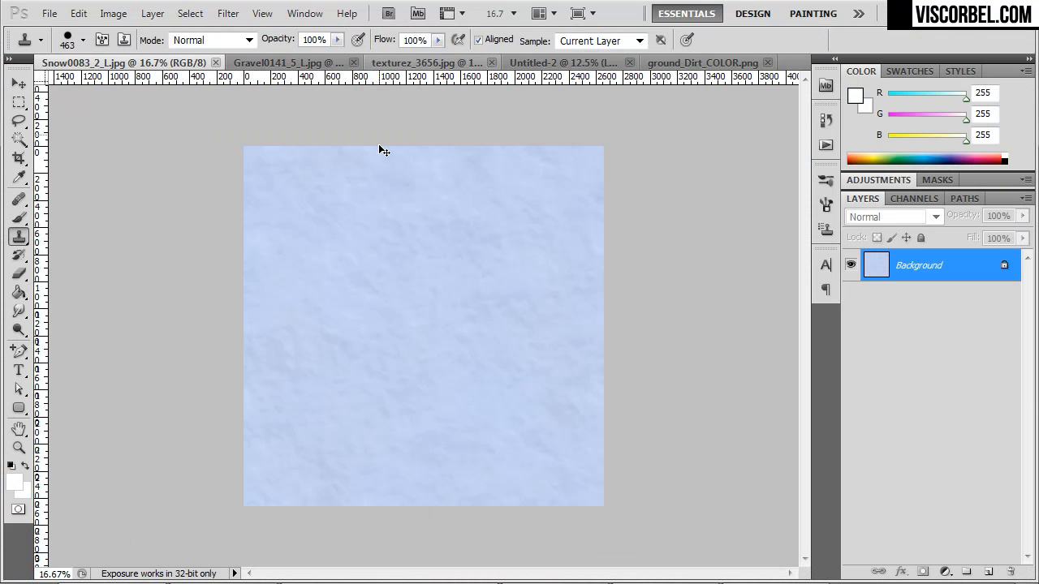
Step: Bring up Gravel0141_5_L.jpg and offset the whole image with wrap-around, 1617 pixels horizontally and a larger downward vertical shift
key(ctrl+Tab)
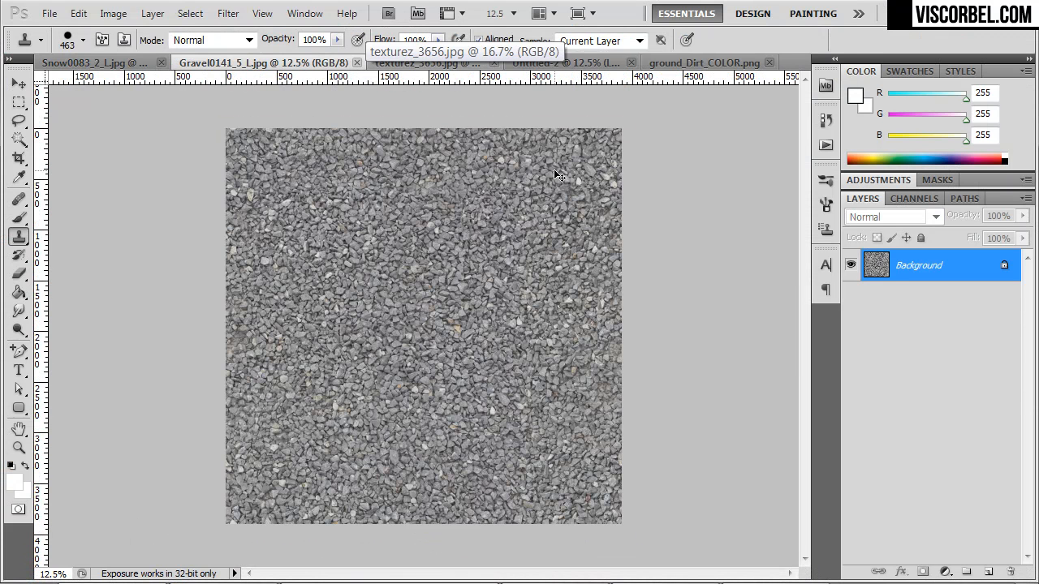
key(ctrl+a)
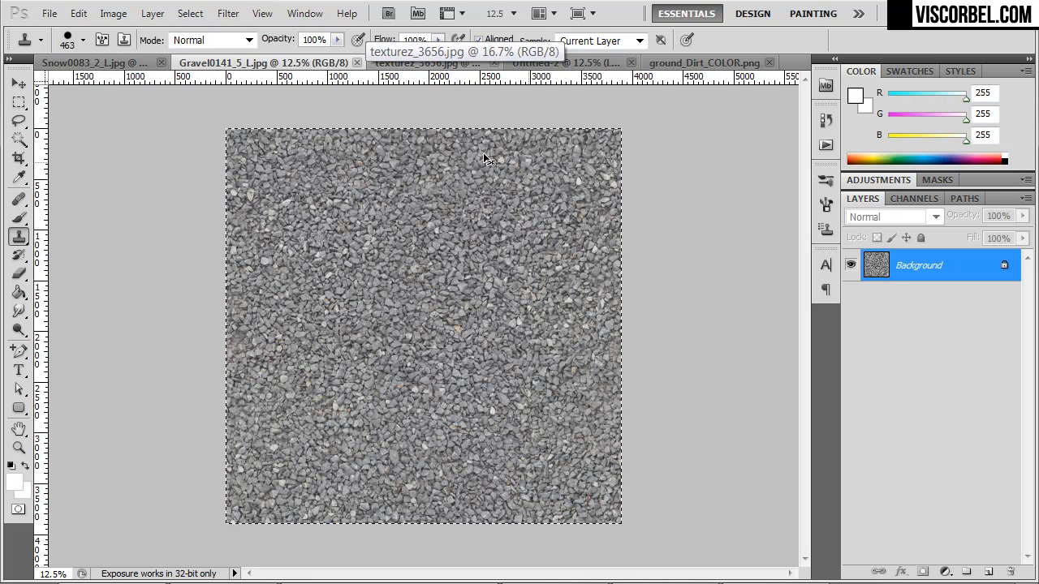
click(228, 13)
mouse_move(387, 413)
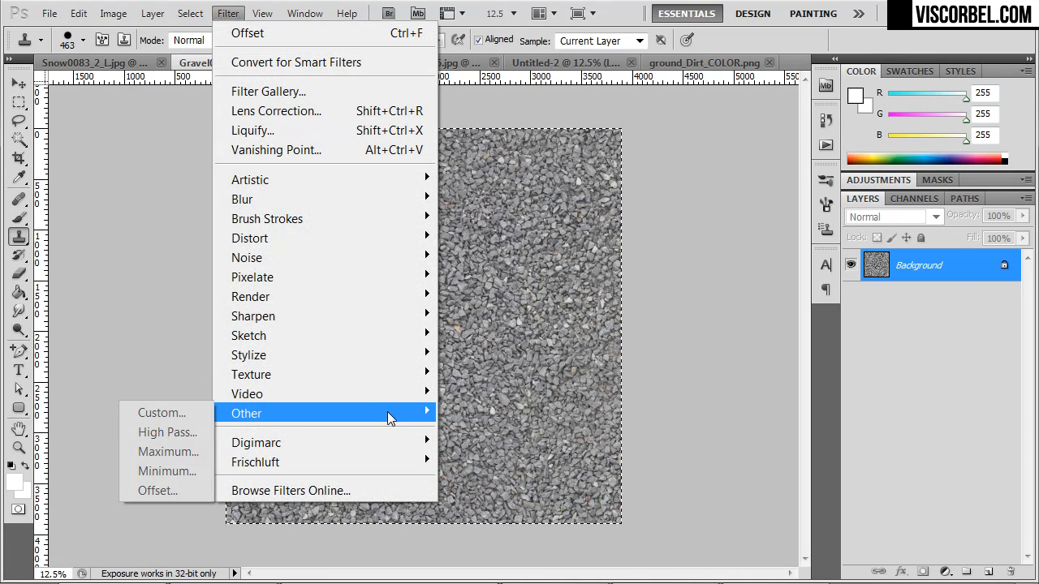
click(181, 492)
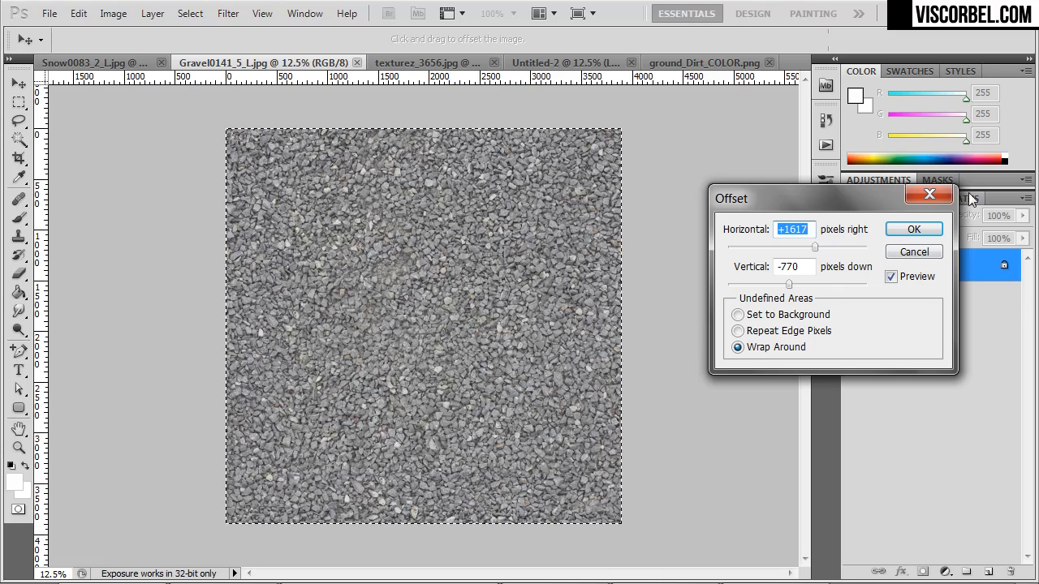
drag(790, 285, 837, 285)
click(920, 228)
key(s)
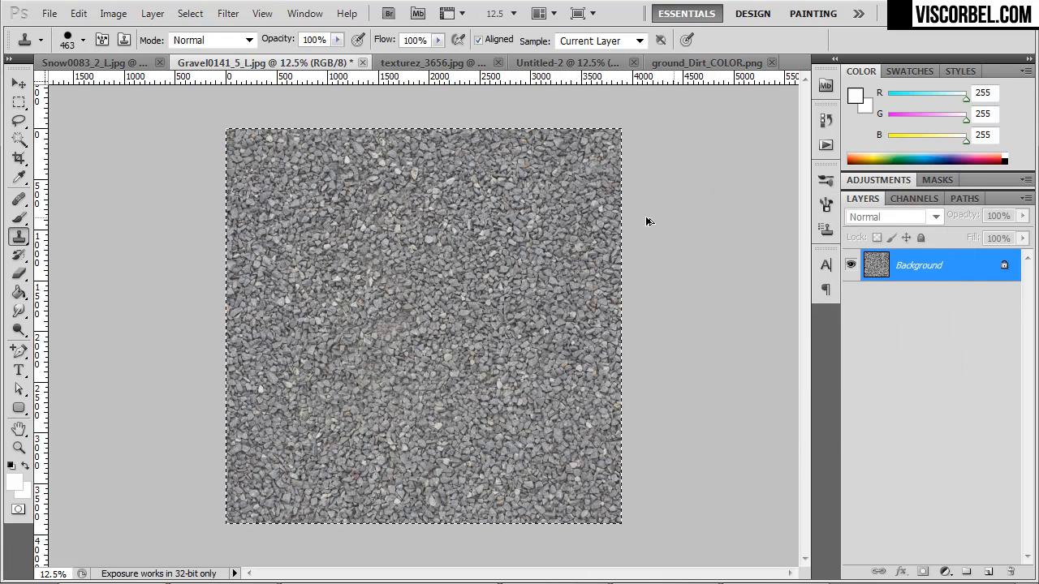
Step: Enlarge the gravel image's canvas to 200 percent width and 200 percent height around the centre
key(ctrl+alt+c)
click(808, 275)
click(804, 288)
double_click(754, 279)
text(0)
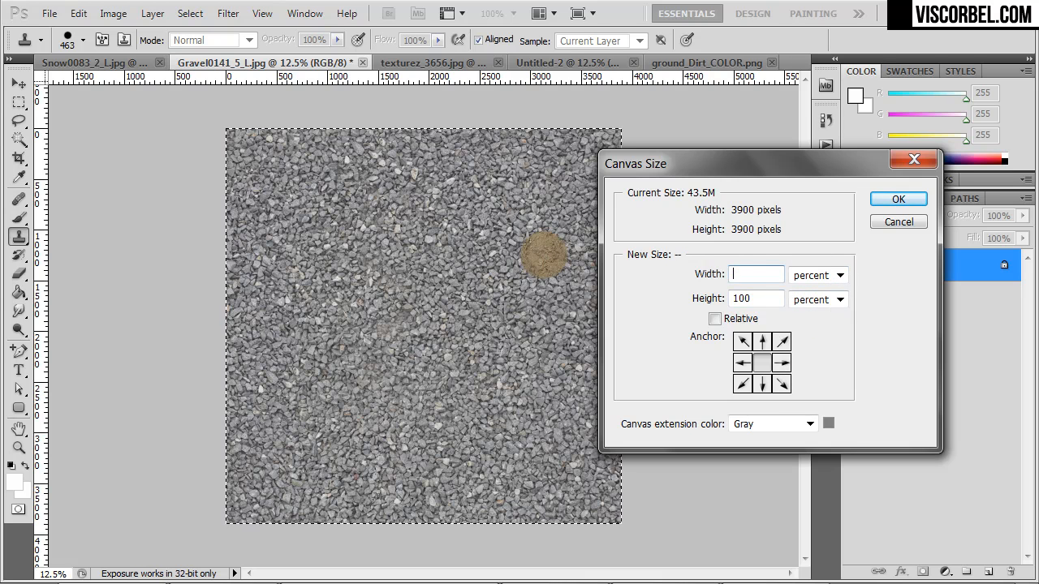
text(200)
key(Tab)
key(Tab)
text(20)
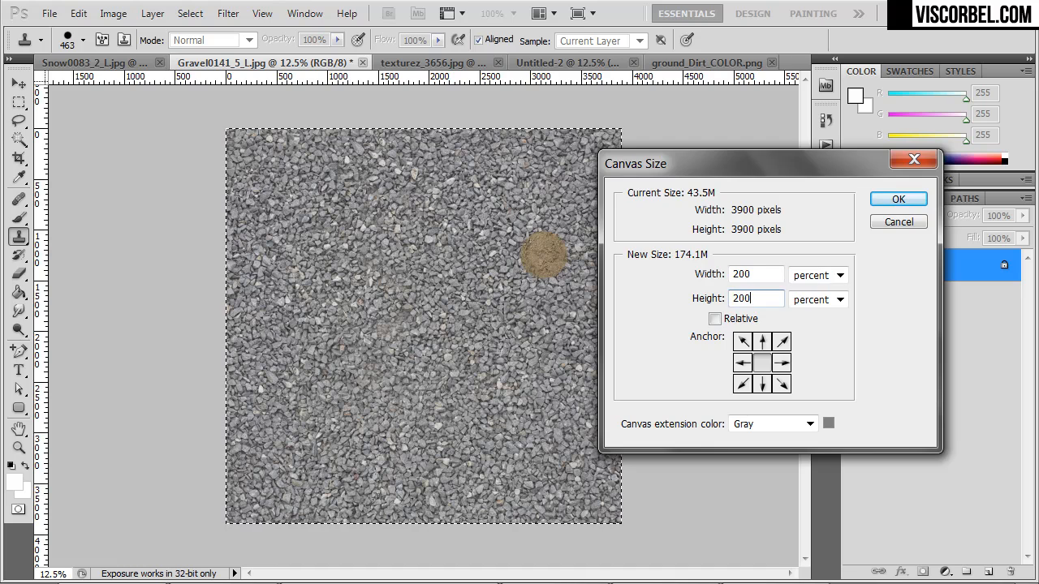
text(0)
key(Return)
key(ctrl+minus)
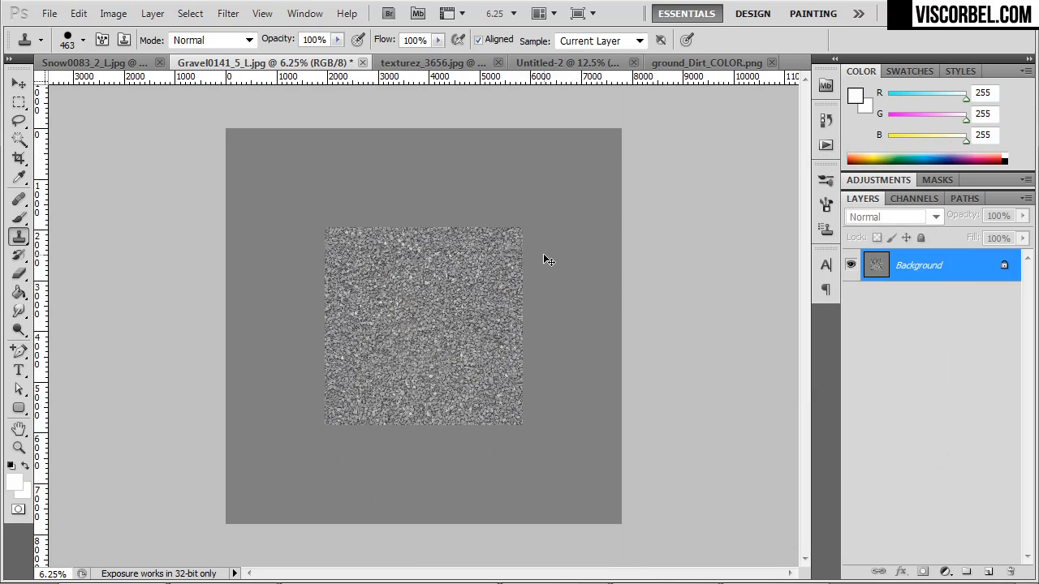
Step: Duplicate the gravel square into all four quadrants of the enlarged canvas and merge every layer into the background
key(ctrl+j)
ctrl+drag(438, 298, 340, 204)
key(ctrl+j)
mouse_move(406, 364)
ctrl+mouse_down()
mouse_move(513, 265)
mouse_move(389, 395)
mouse_move(382, 348)
mouse_move(476, 375)
mouse_move(474, 437)
mouse_move(487, 443)
ctrl+mouse_up()
key(ctrl+j)
key(ctrl+j)
shift+click(909, 402)
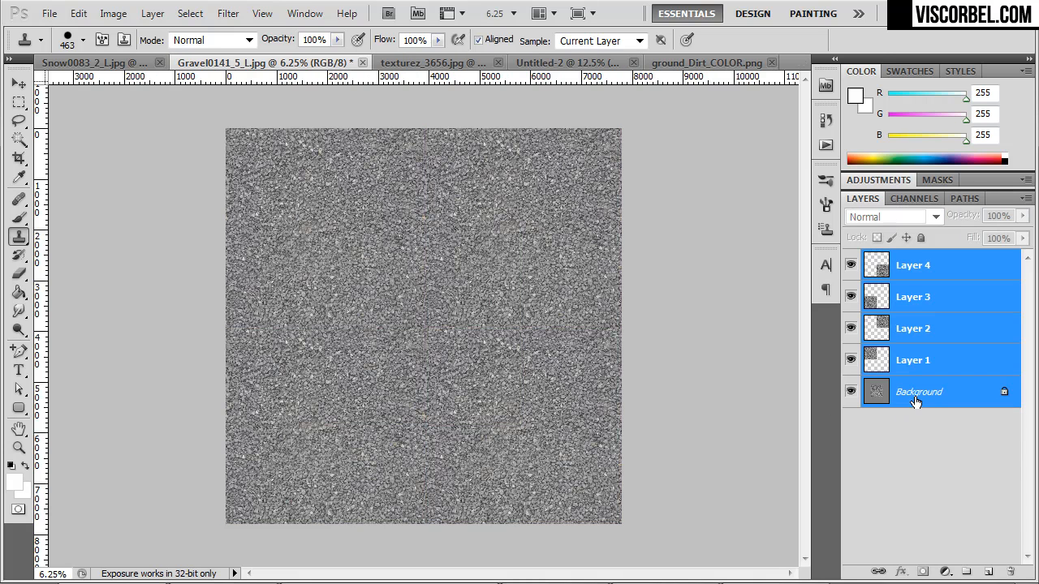
key(ctrl+e)
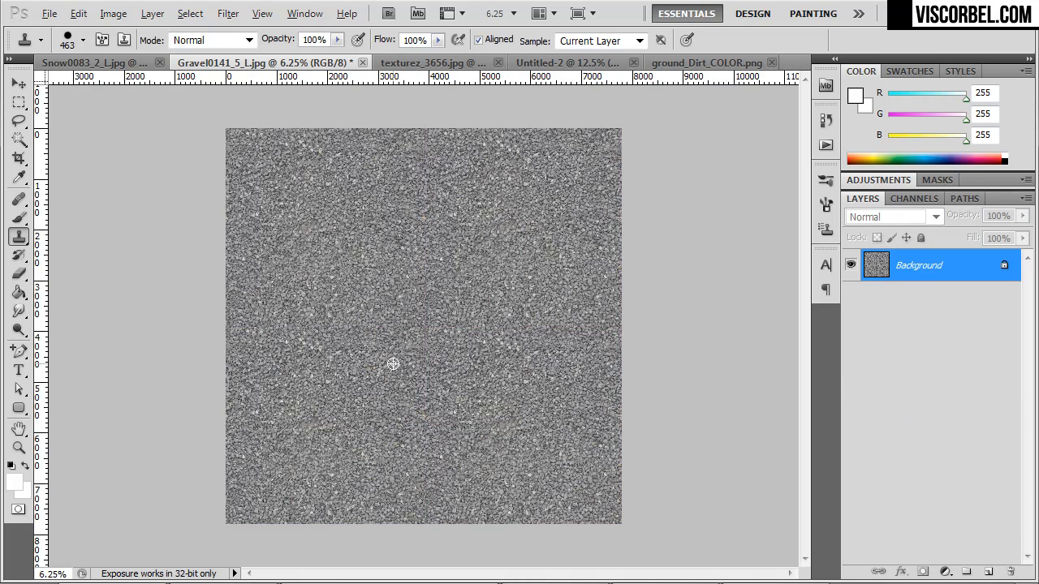
Step: Clone-stamp clean gravel over the repeating spots and patches across the tiled image to break up the repetition
alt+click(353, 400)
mouse_move(302, 430)
mouse_down()
mouse_move(311, 427)
mouse_move(262, 453)
mouse_move(350, 448)
mouse_up()
alt+click(469, 404)
mouse_move(490, 415)
mouse_down()
mouse_move(507, 414)
mouse_move(537, 445)
mouse_up()
alt+click(496, 333)
mouse_move(415, 285)
mouse_down()
mouse_move(437, 309)
mouse_move(448, 293)
mouse_up()
drag(314, 199, 308, 176)
alt+click(560, 281)
drag(501, 223, 488, 247)
alt+click(395, 284)
mouse_move(562, 210)
mouse_down()
mouse_move(589, 246)
mouse_move(556, 269)
mouse_move(530, 220)
mouse_move(525, 248)
mouse_up()
alt+click(415, 247)
mouse_move(318, 215)
mouse_down()
mouse_move(316, 241)
mouse_move(330, 243)
mouse_up()
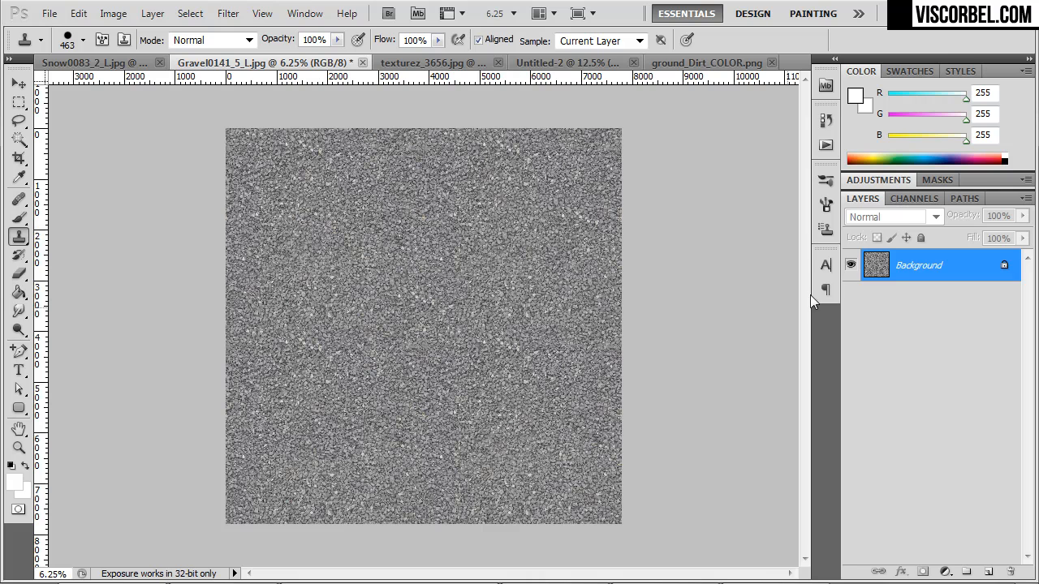
alt+click(397, 501)
drag(269, 512, 332, 498)
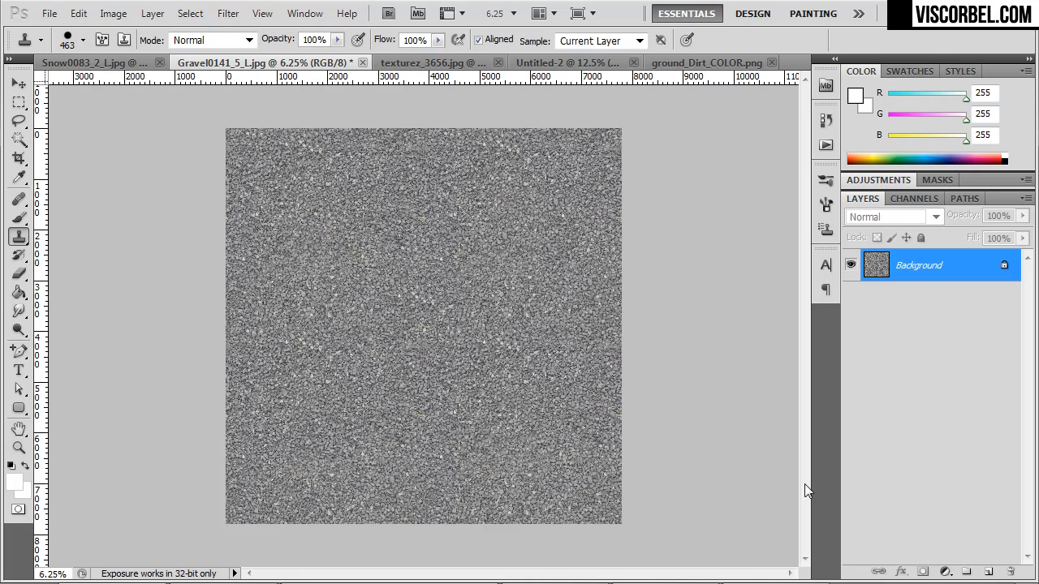
alt+click(518, 281)
drag(516, 346, 492, 344)
alt+click(329, 391)
drag(303, 342, 315, 344)
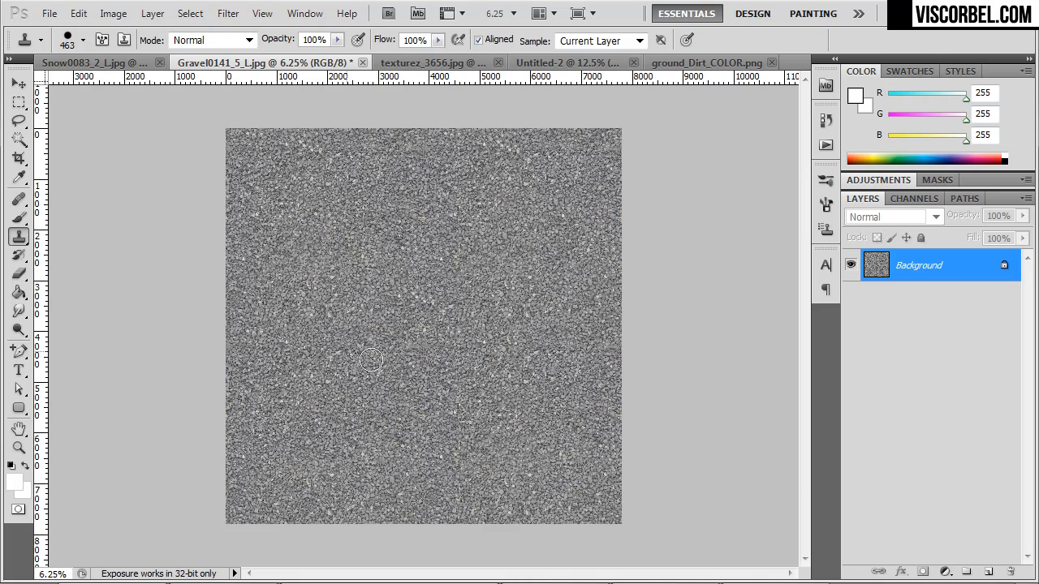
Step: Save the gravel texture as a JPEG named gravel in the Textures folder
key(ctrl+shift+s)
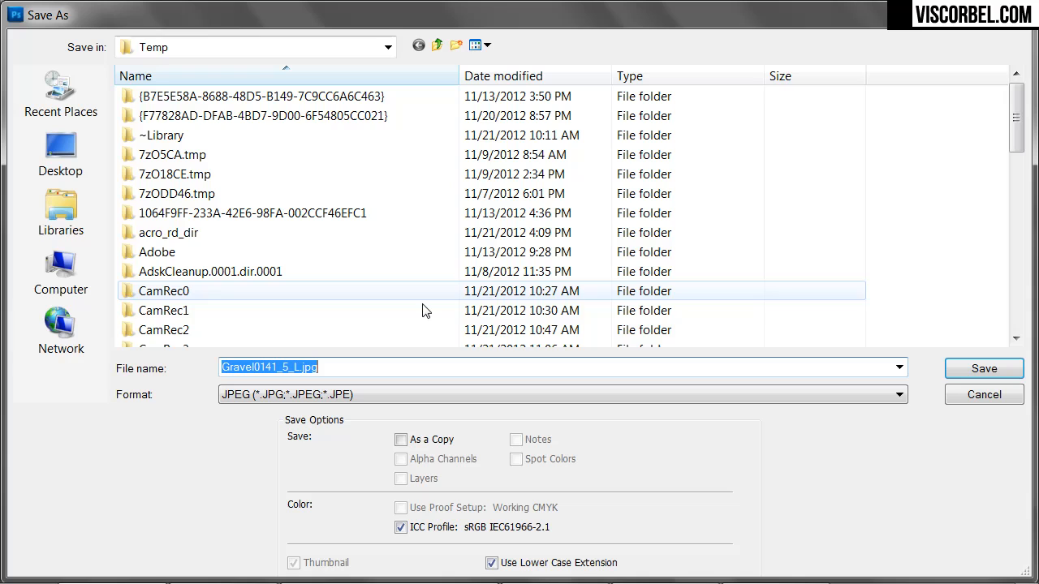
click(61, 154)
double_click(691, 130)
double_click(590, 130)
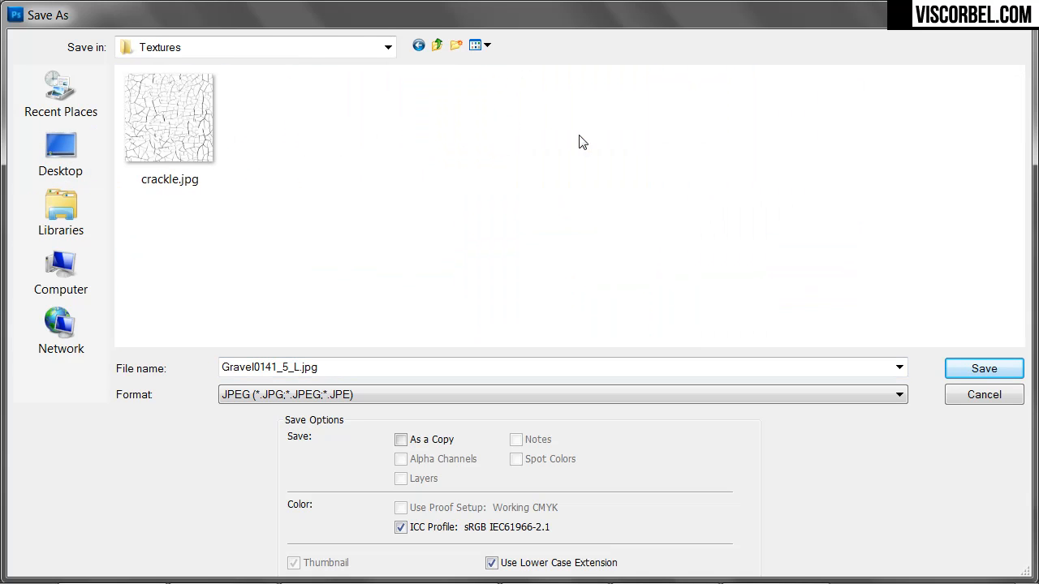
click(316, 369)
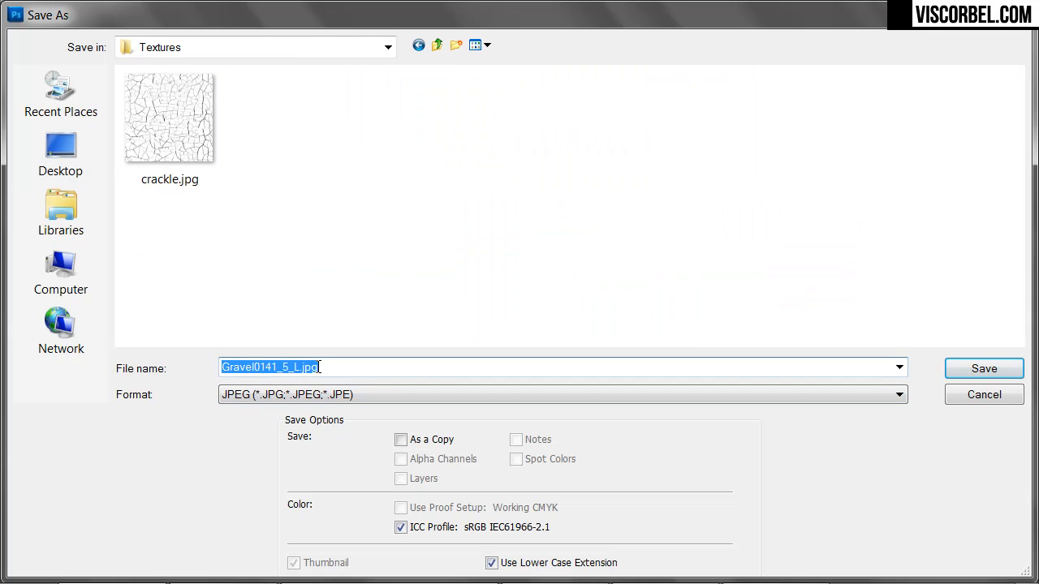
text(gravel)
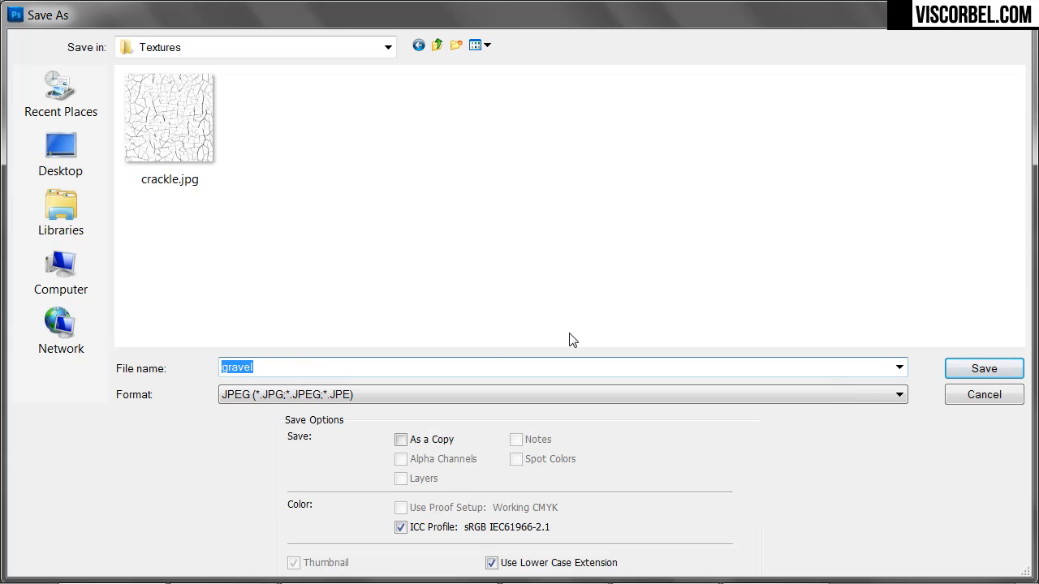
key(Return)
click(613, 140)
key(s)
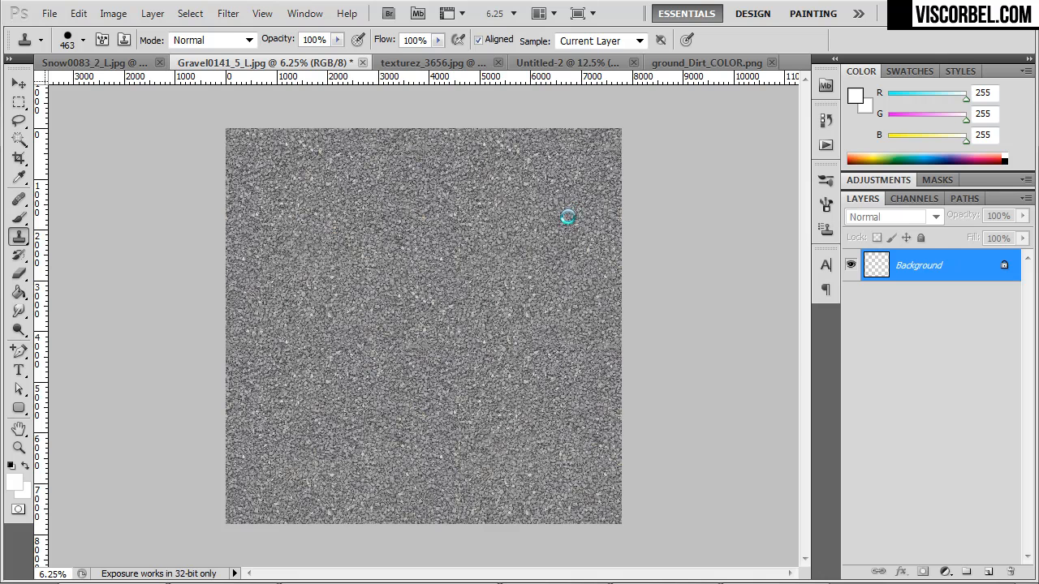
Step: Switch to 3ds Max, cancel the running render, and close the frame buffer and render settings
key(alt+Tab)
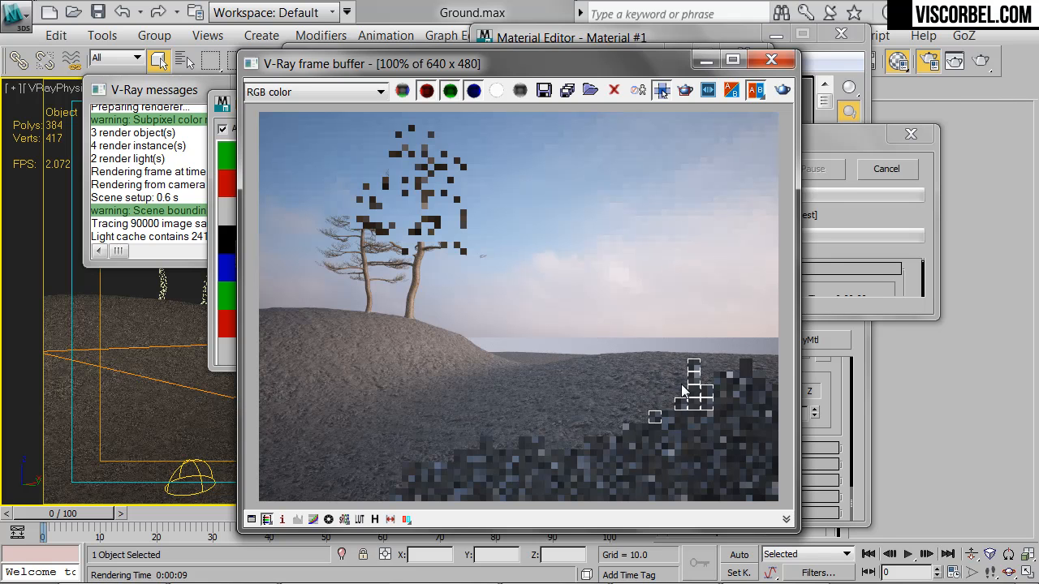
click(887, 169)
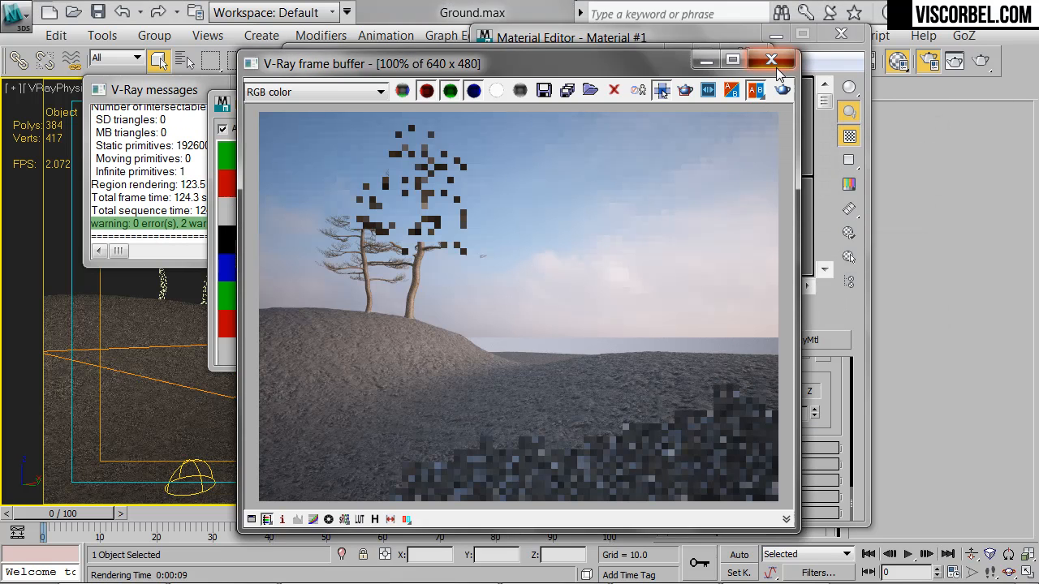
key(F10)
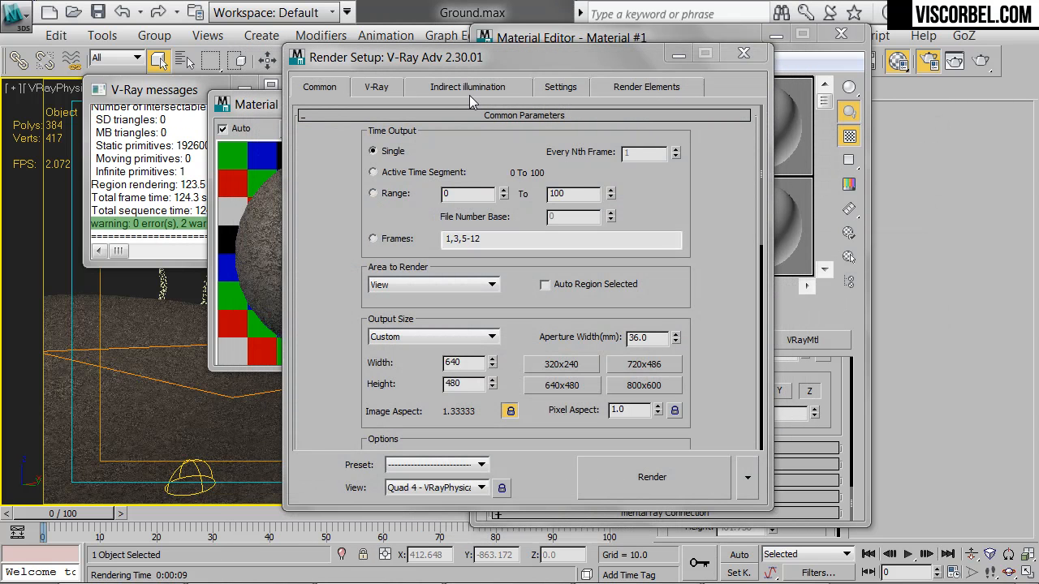
click(743, 54)
Step: Copy the ground material to the second slot as Material #1_ and move its ground_Dirt_DISP.tif map from displacement to bump
drag(563, 110, 613, 148)
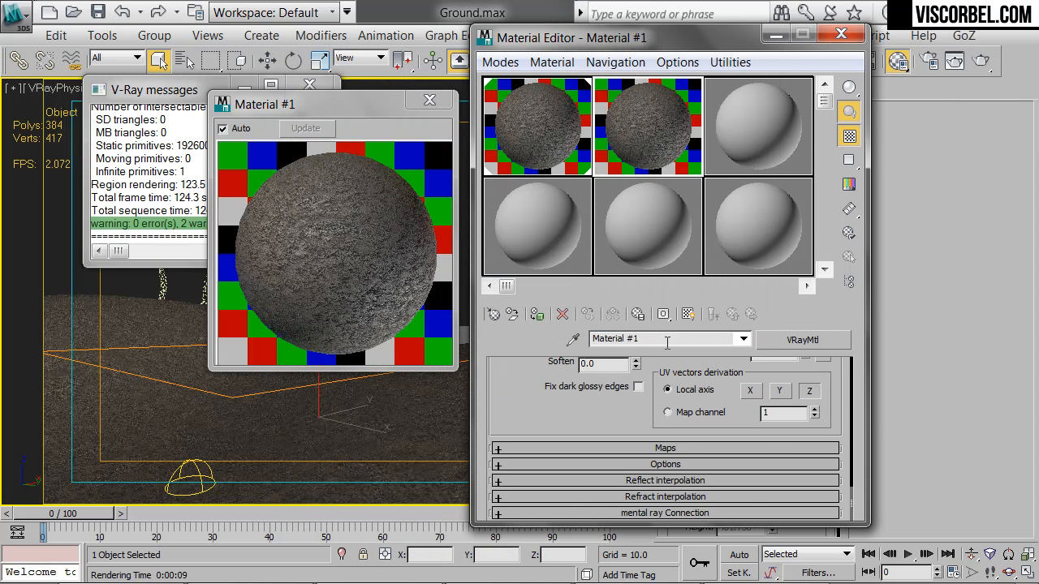
text(_)
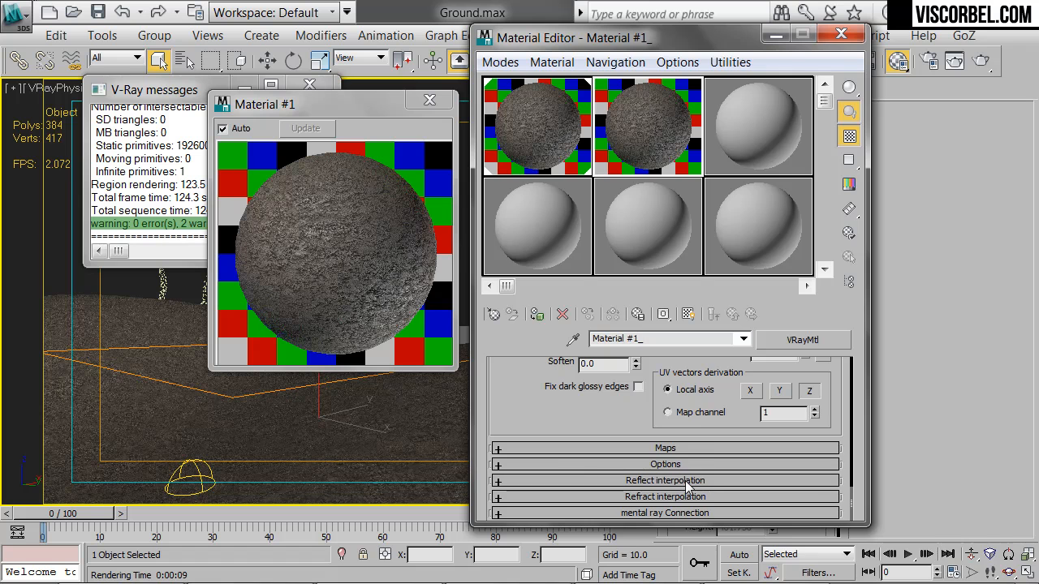
click(711, 449)
scroll(658, 384, down, 5)
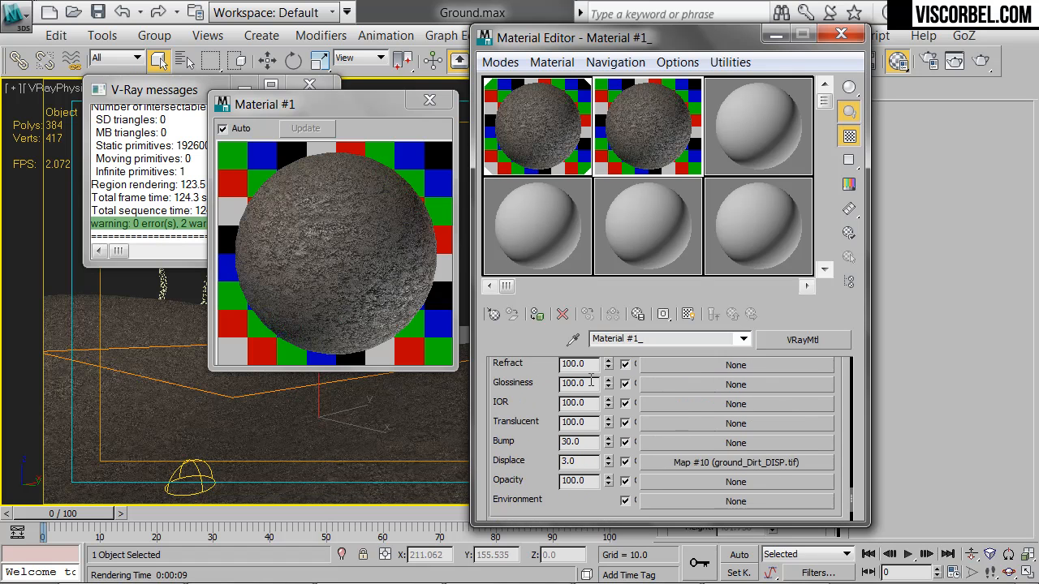
right_click(677, 397)
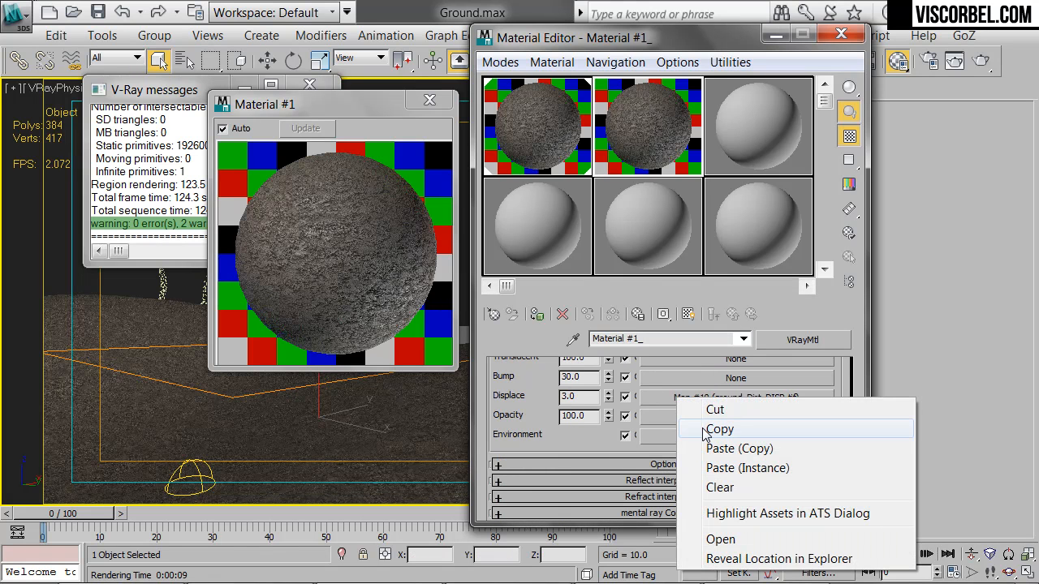
click(700, 409)
right_click(695, 376)
click(719, 391)
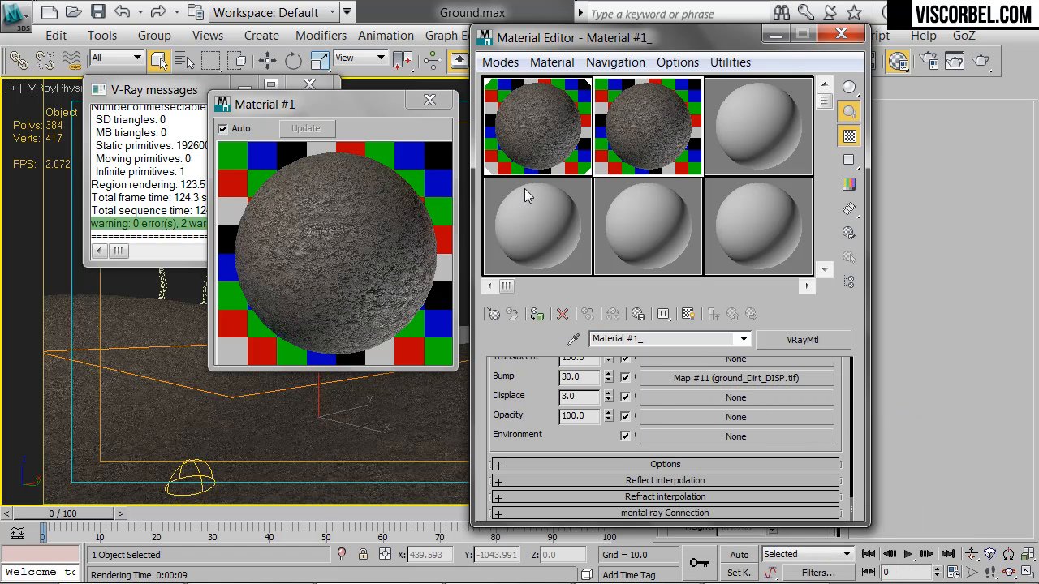
Step: Select the flat background plane in the camera view and assign Material #1_ to it
click(430, 100)
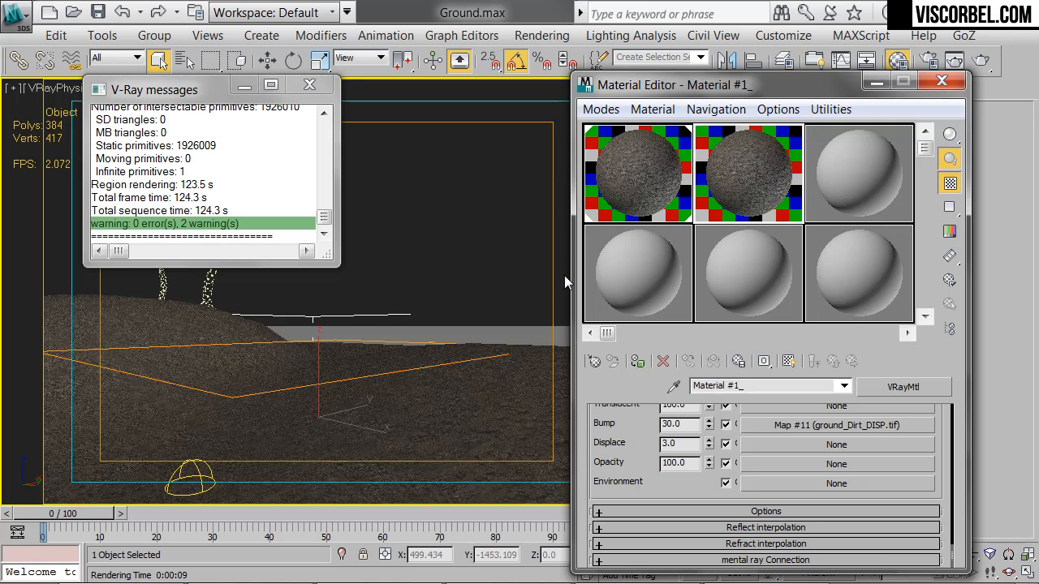
key(F3)
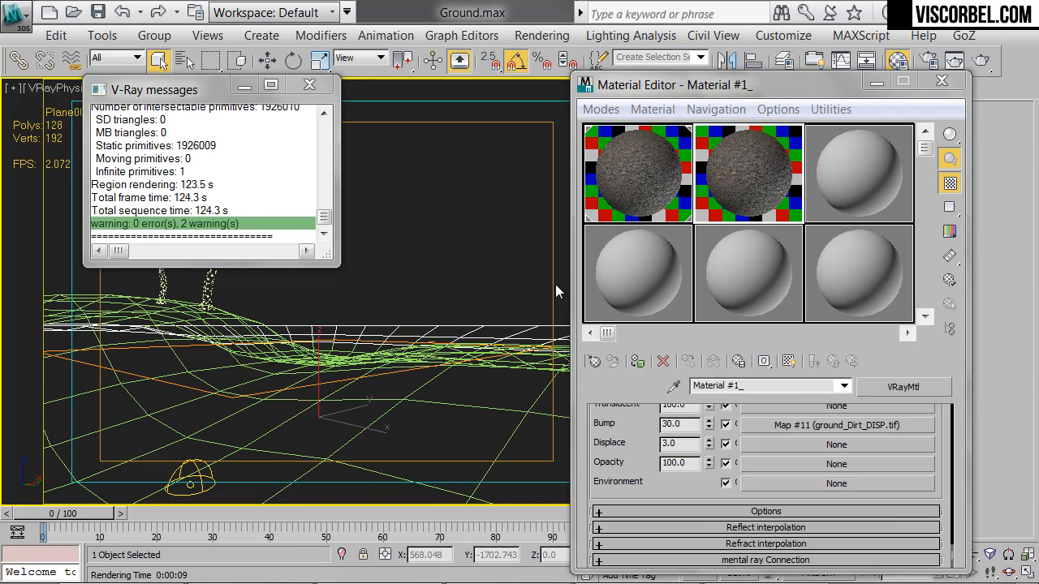
key(F3)
click(639, 362)
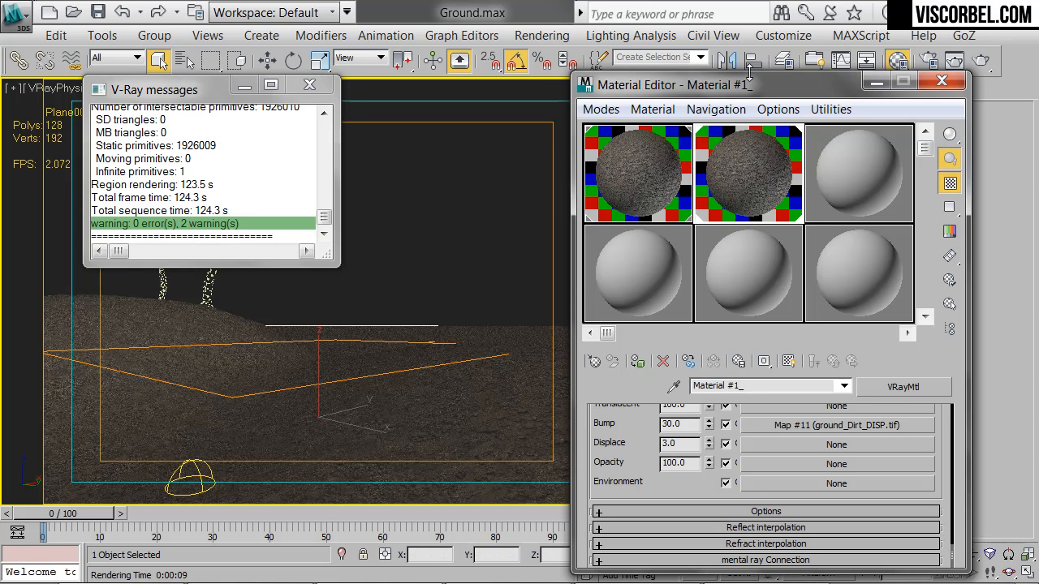
Step: Reopen the last V-Ray frame buffer, define a render region over the horizon beside the hill, and render it
click(928, 59)
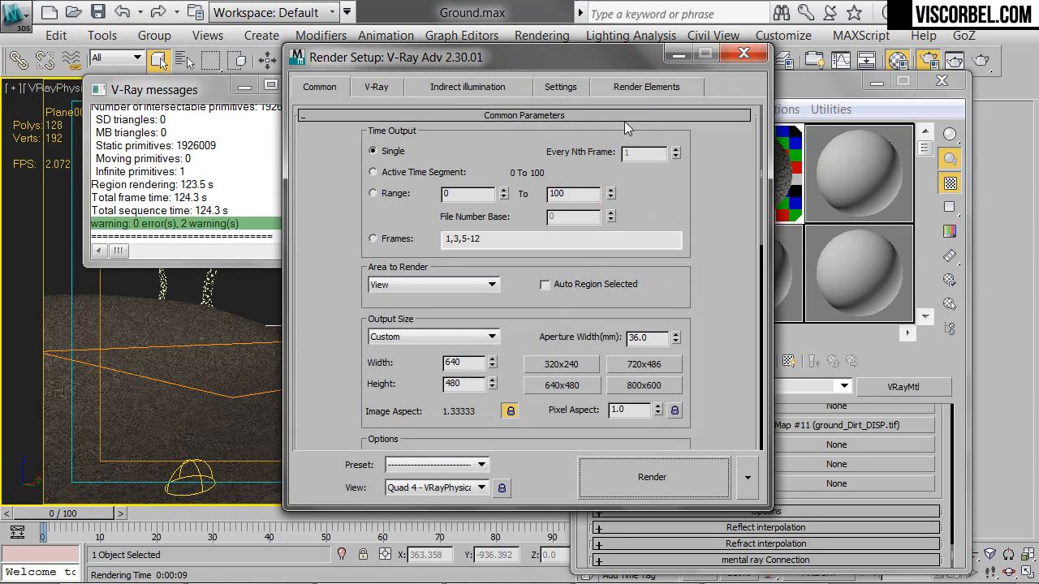
click(396, 88)
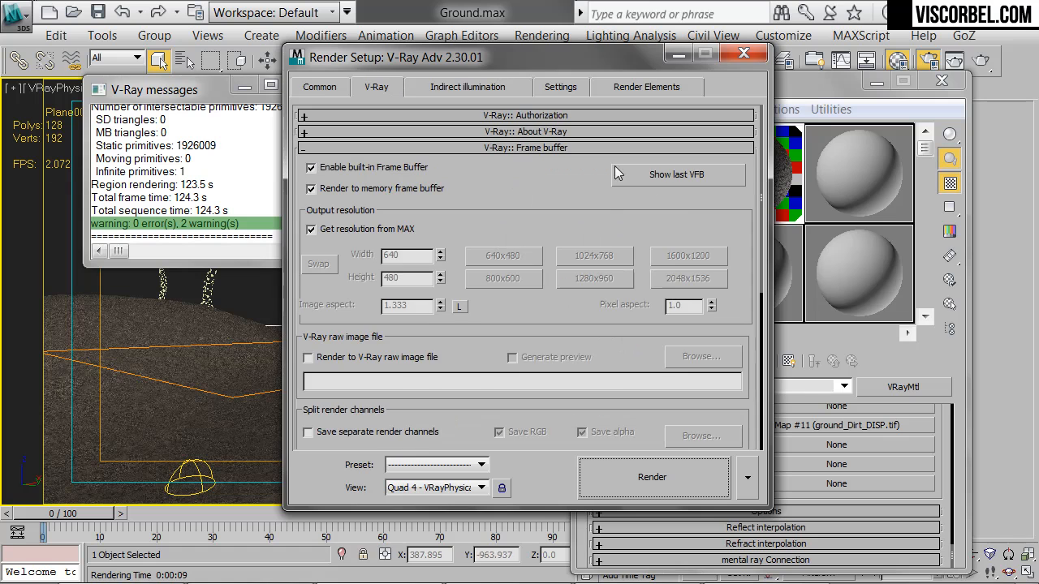
click(688, 180)
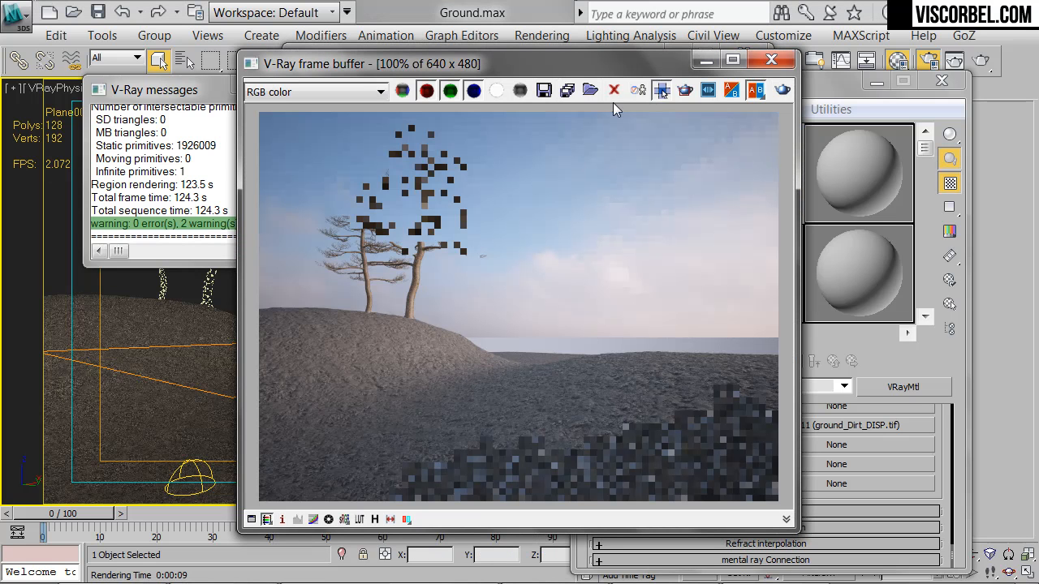
click(661, 90)
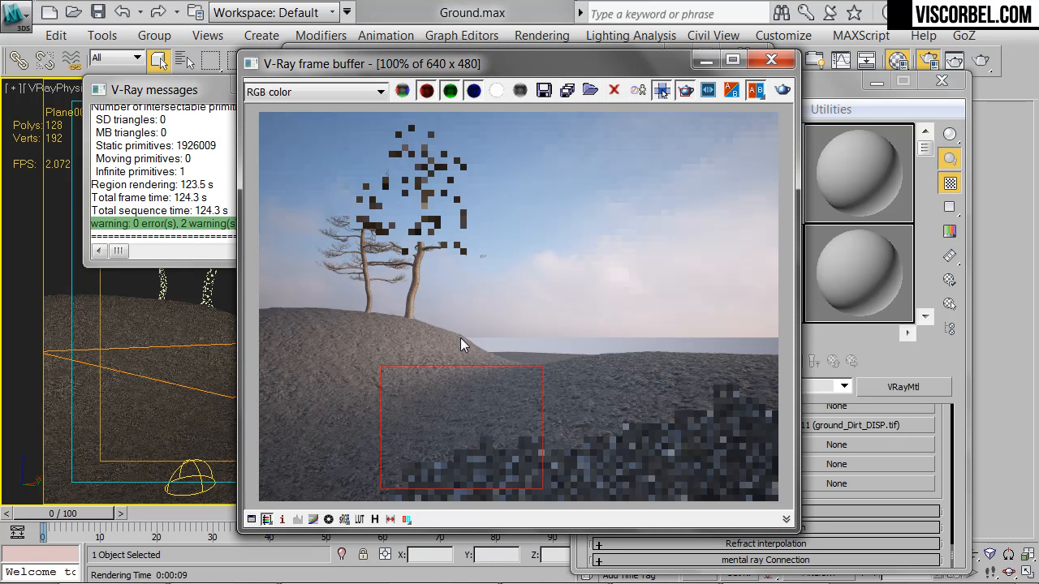
drag(451, 317, 565, 364)
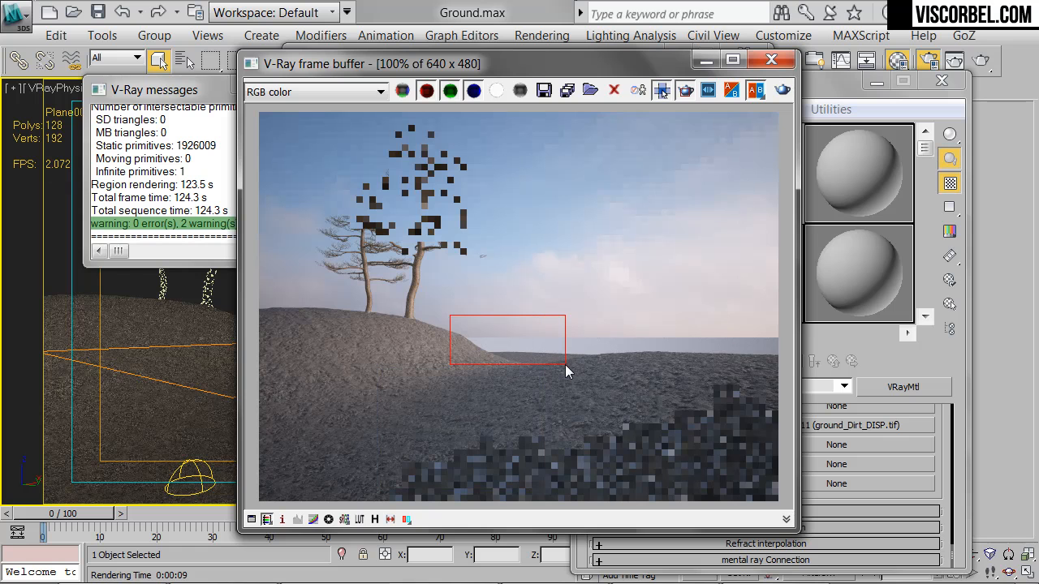
click(780, 91)
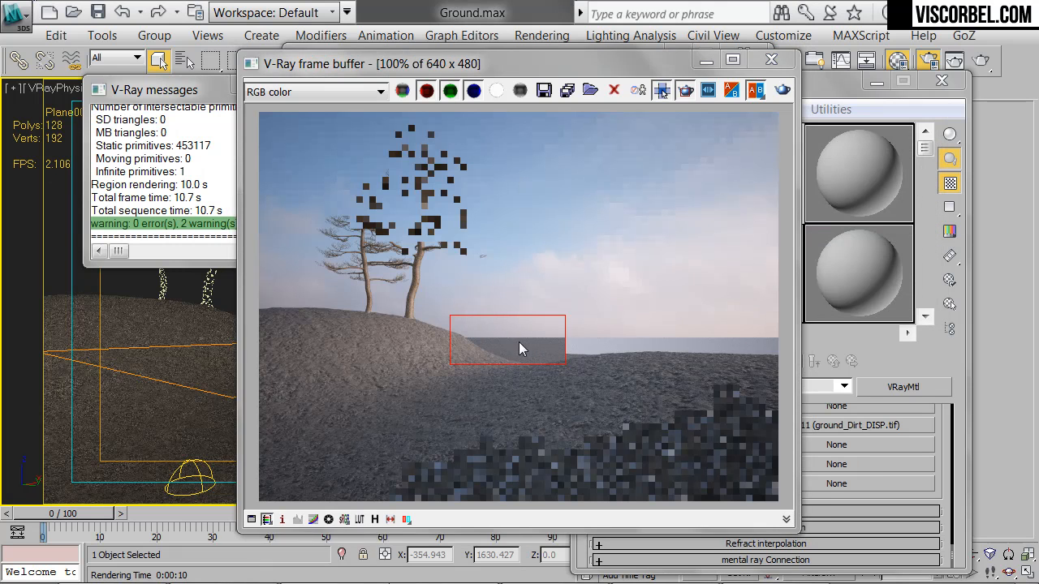
Step: Turn off the render region and close the V-Ray frame buffer, V-Ray messages and render settings windows
scroll(518, 342, up, 2)
scroll(534, 329, down, 3)
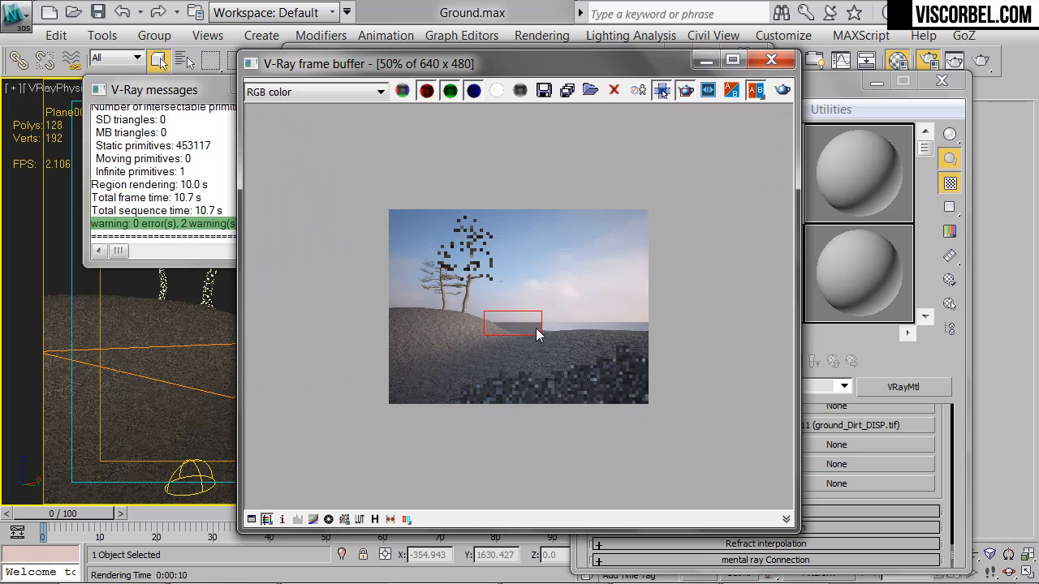
scroll(536, 328, up, 1)
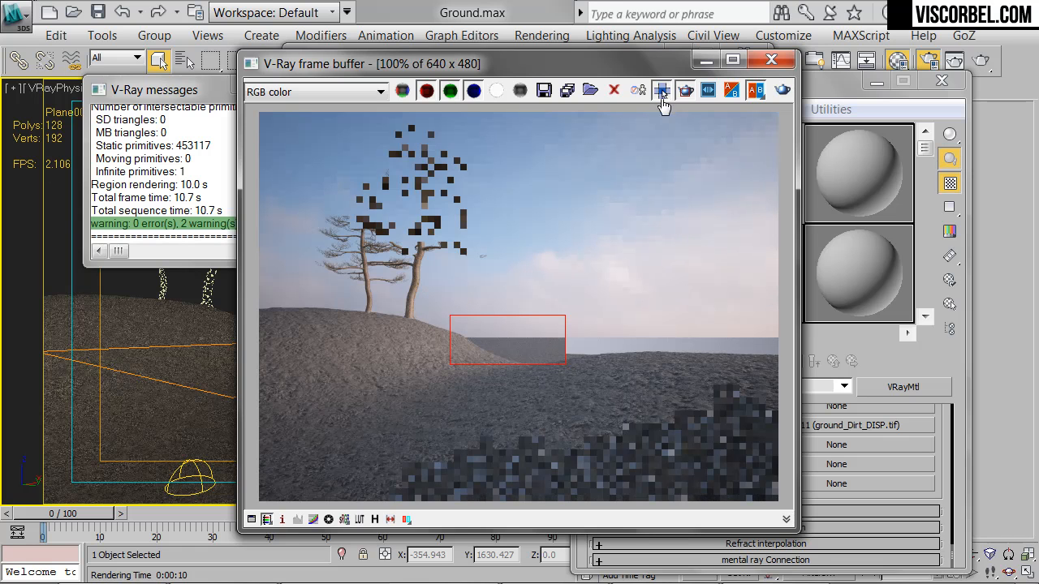
click(666, 90)
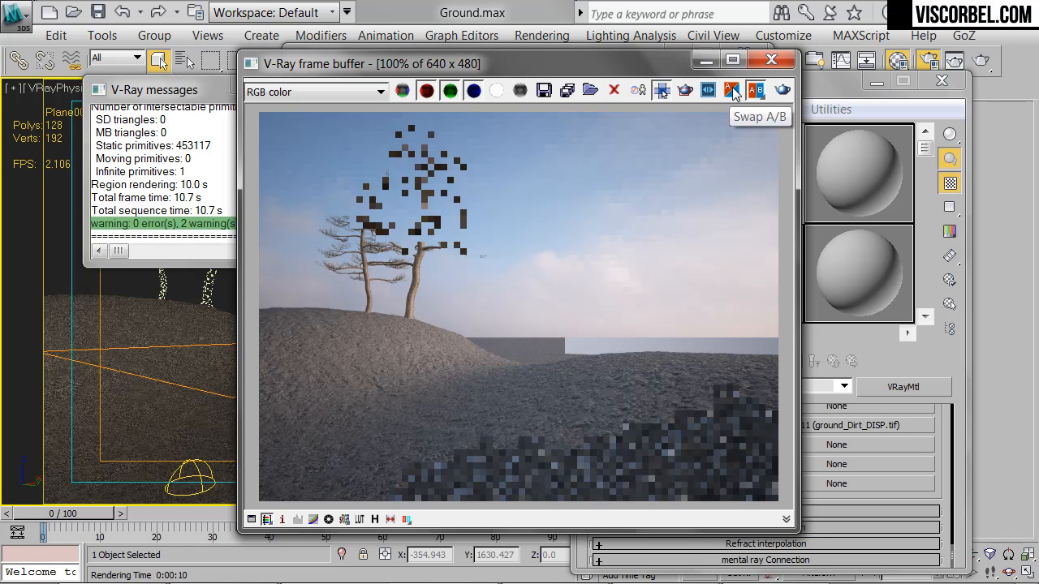
click(771, 60)
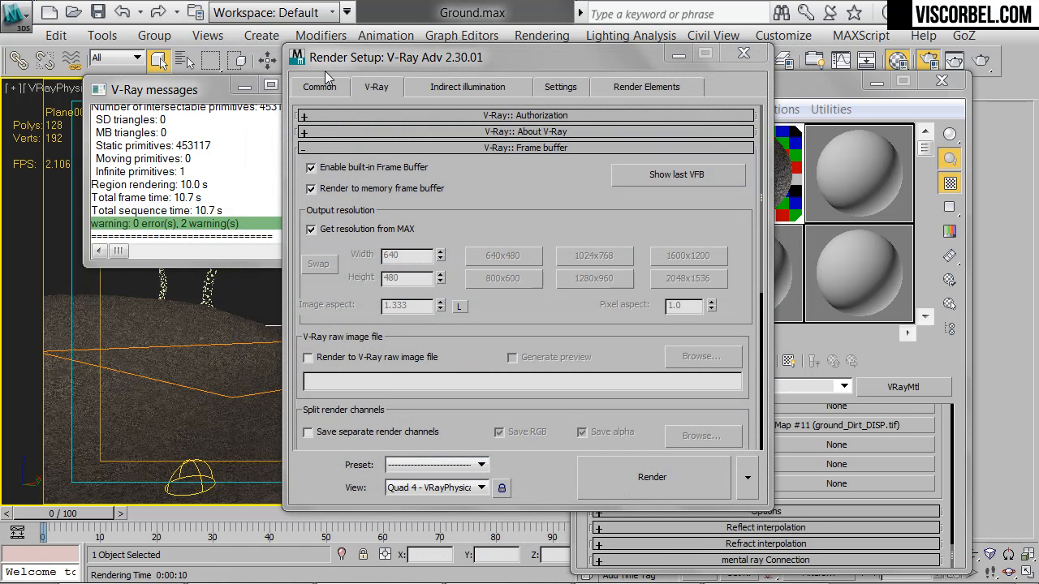
click(243, 91)
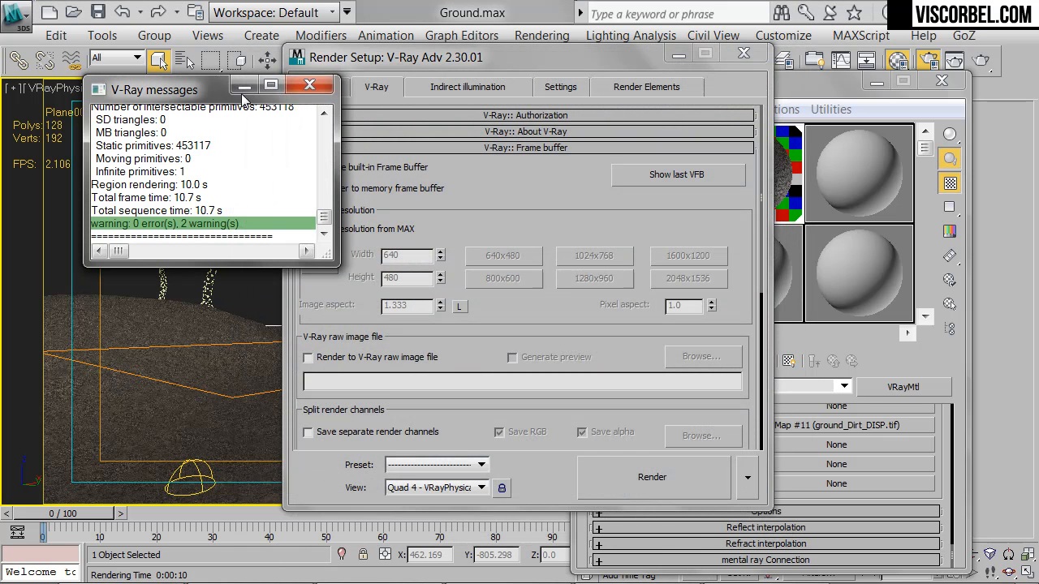
click(309, 85)
click(743, 53)
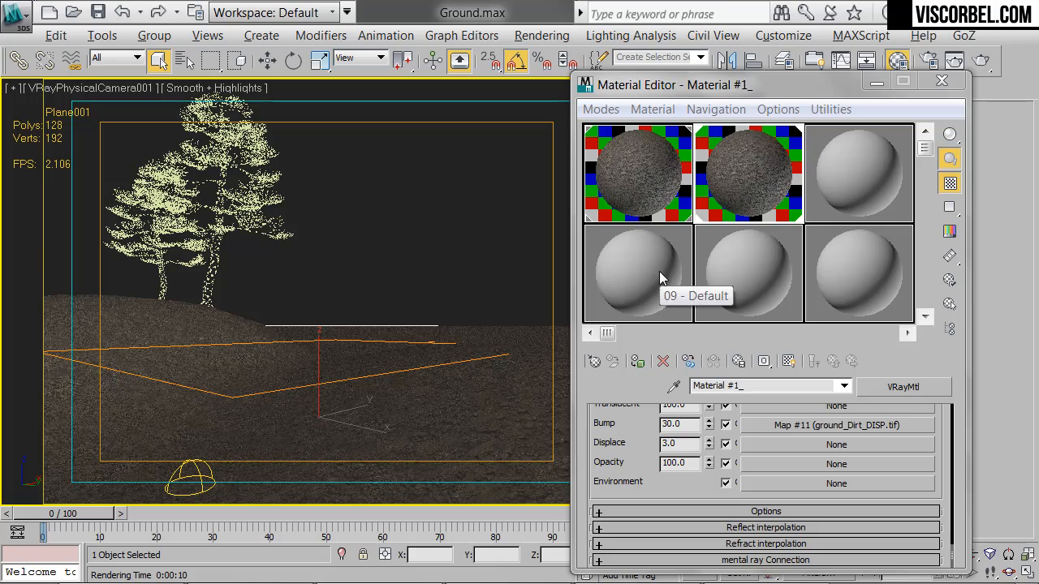
Step: Switch to CrazyBump, open gravel.jpg from the Textures folder as a photograph, and choose the first of the two shapes
key(alt+Tab)
key(alt+Tab)
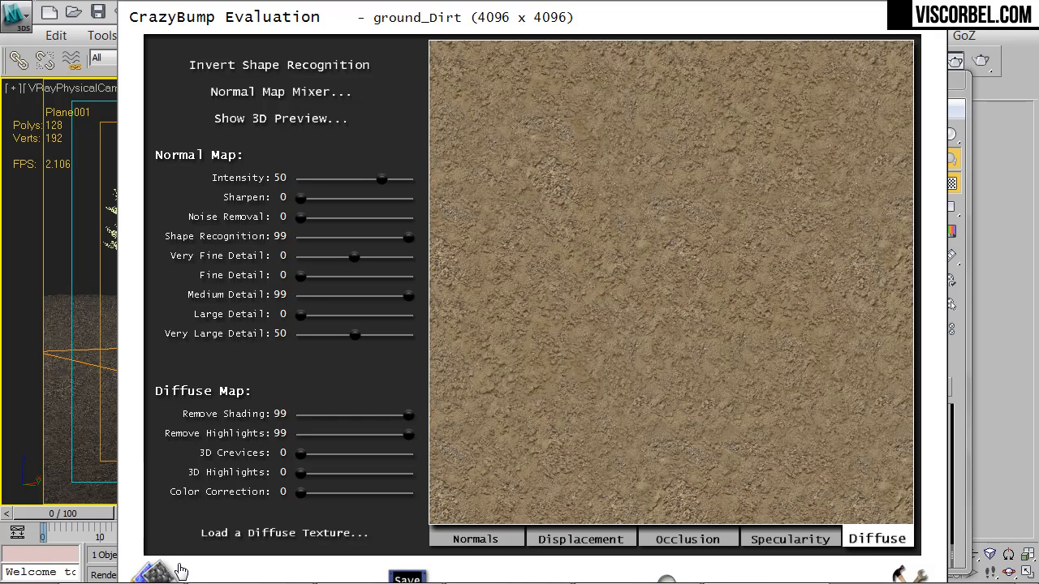
click(180, 572)
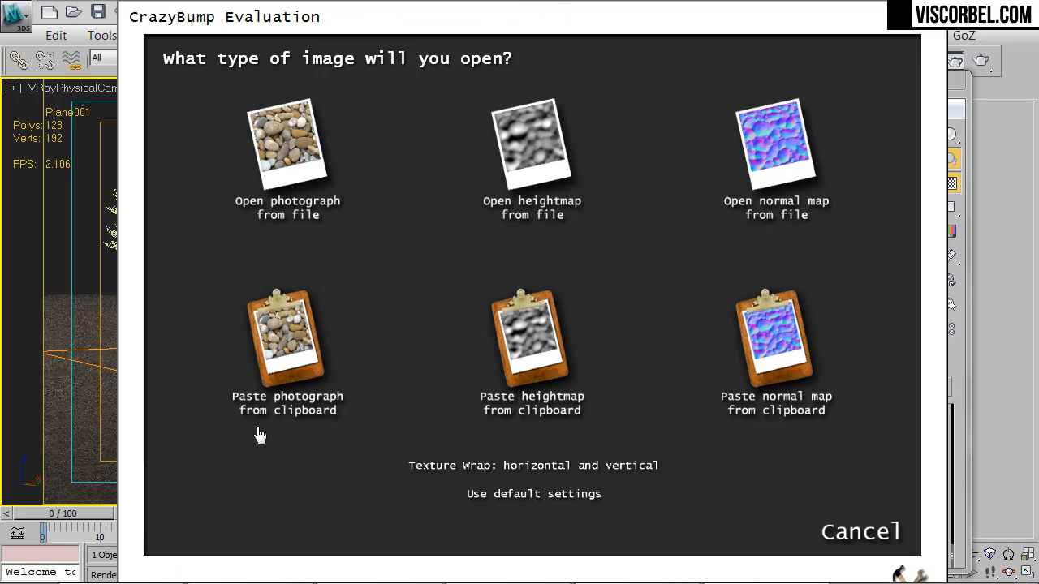
click(284, 93)
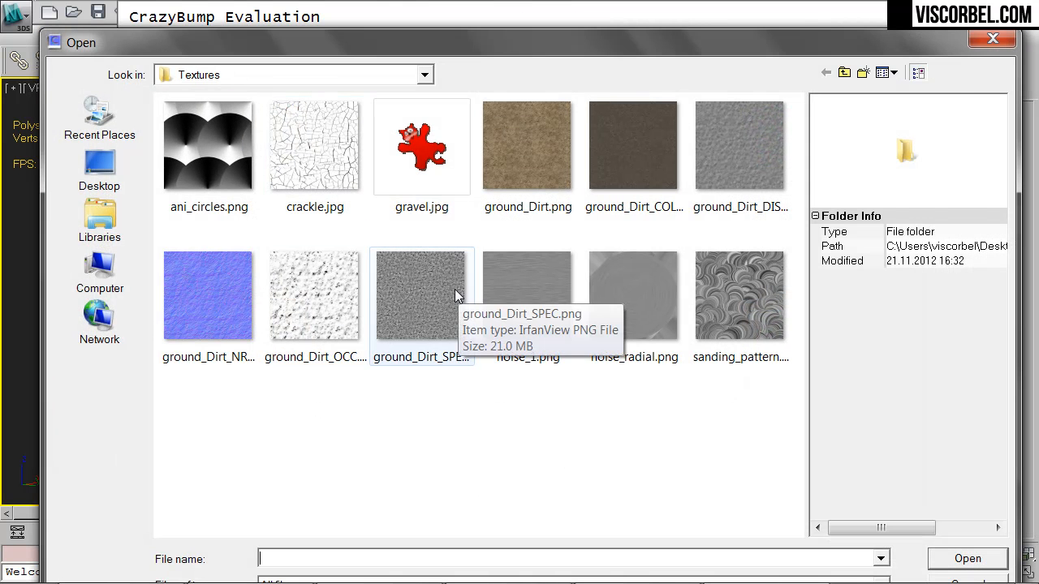
click(422, 191)
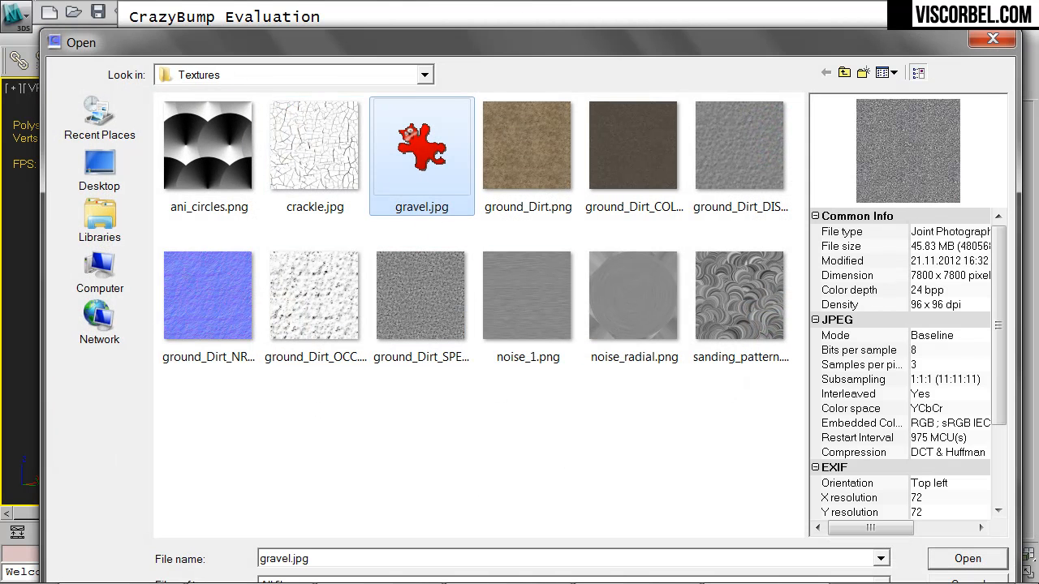
click(1005, 553)
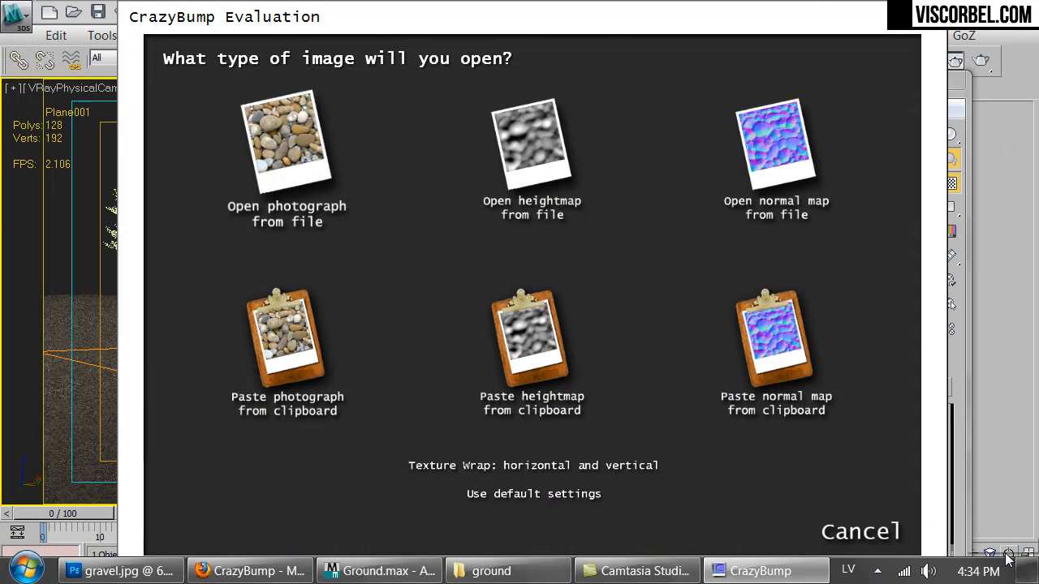
click(501, 329)
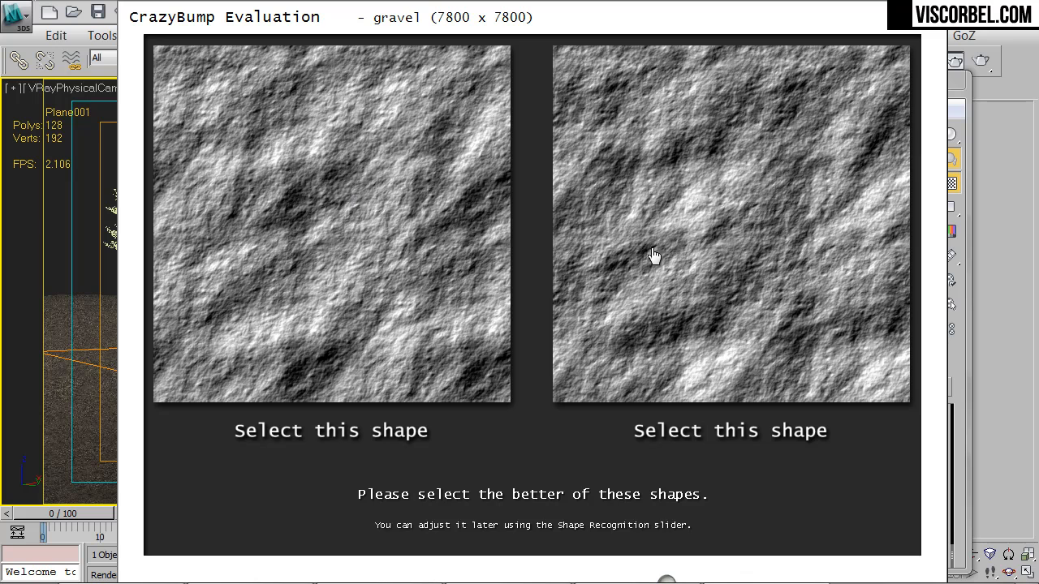
click(357, 243)
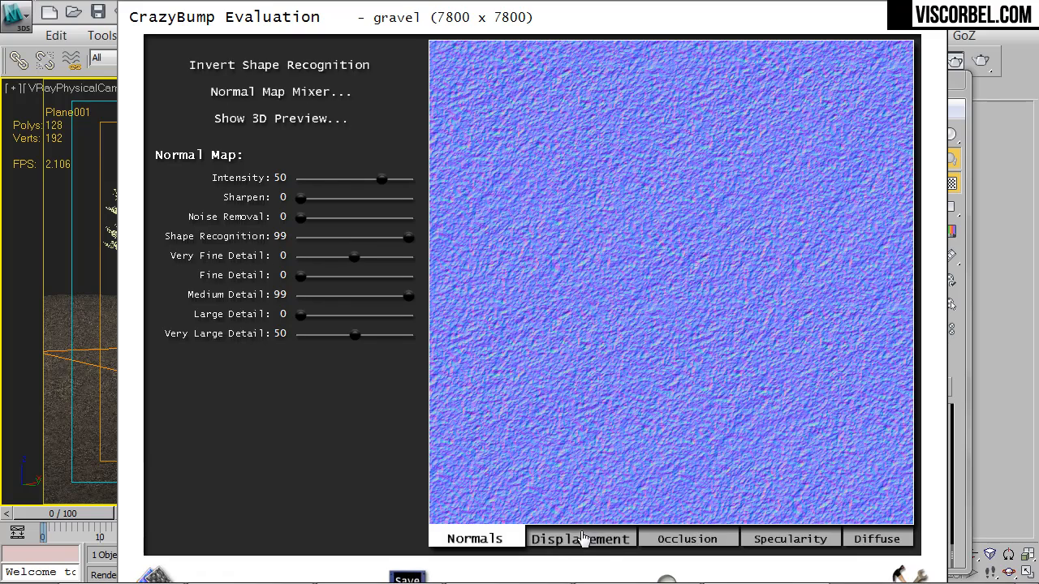
Step: Reposition the CrazyBump window and try to show the 3D preview of the gravel
drag(746, 14, 666, 64)
drag(566, 99, 734, 16)
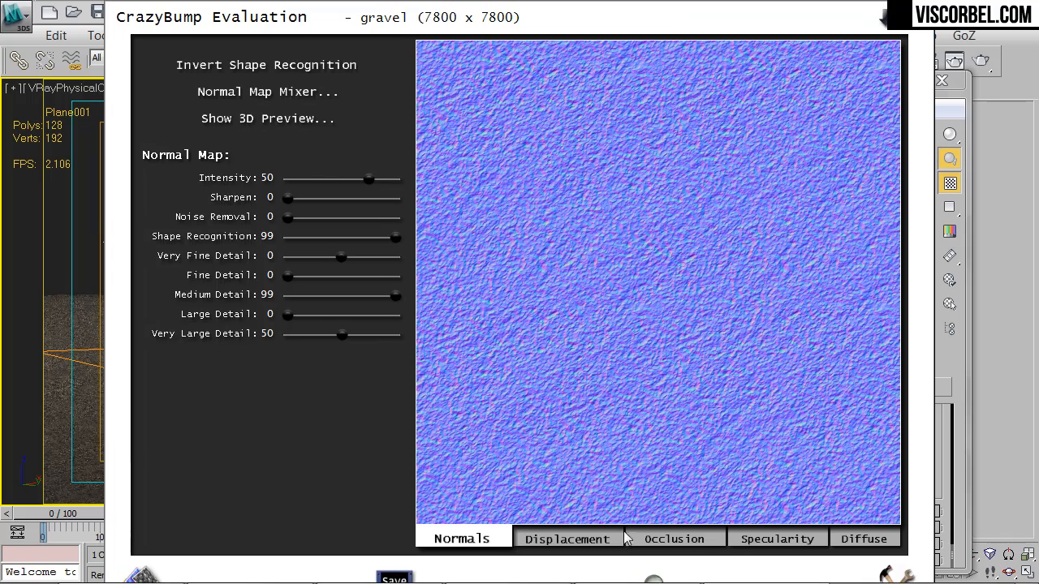
click(656, 579)
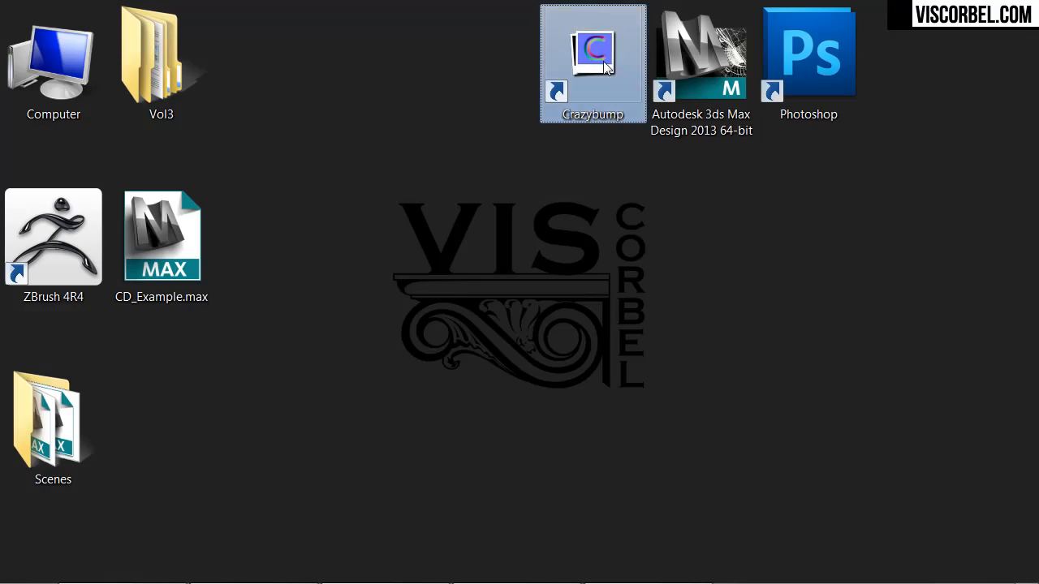
Step: Restart CrazyBump from the desktop, open gravel.jpg as a photograph again, and choose the first of the two shapes
double_click(602, 65)
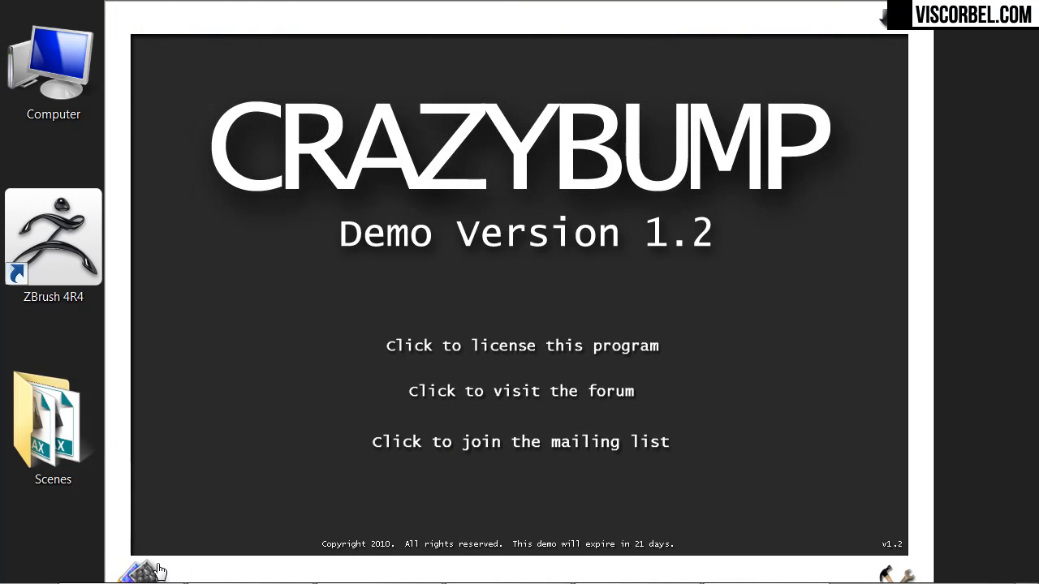
click(277, 136)
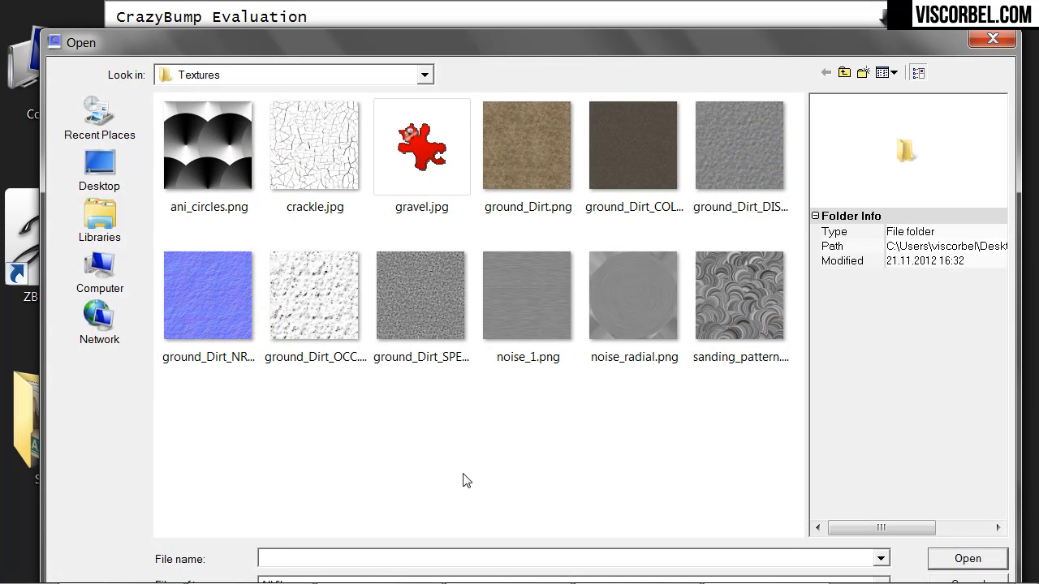
click(416, 147)
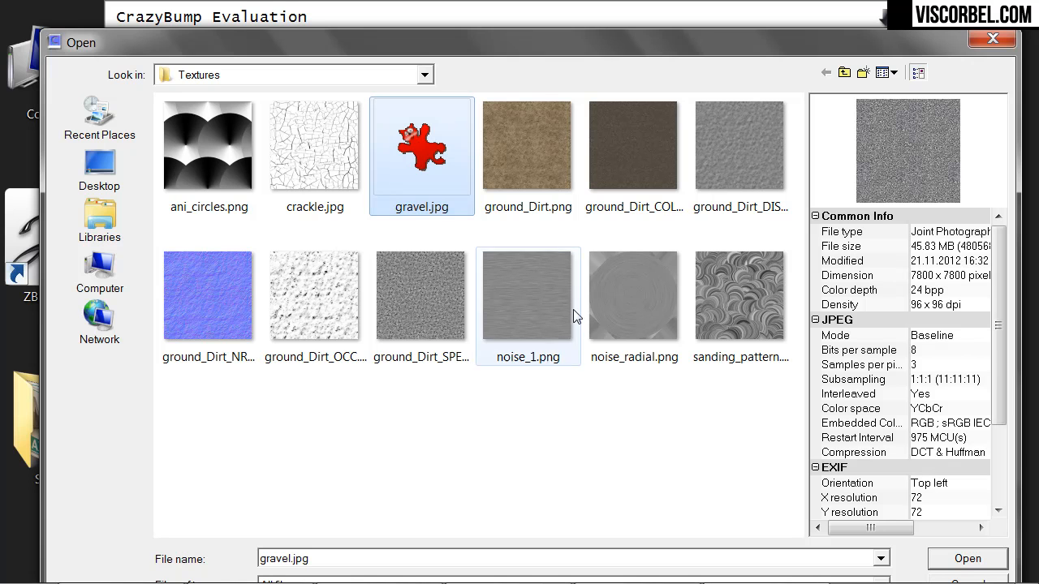
click(946, 561)
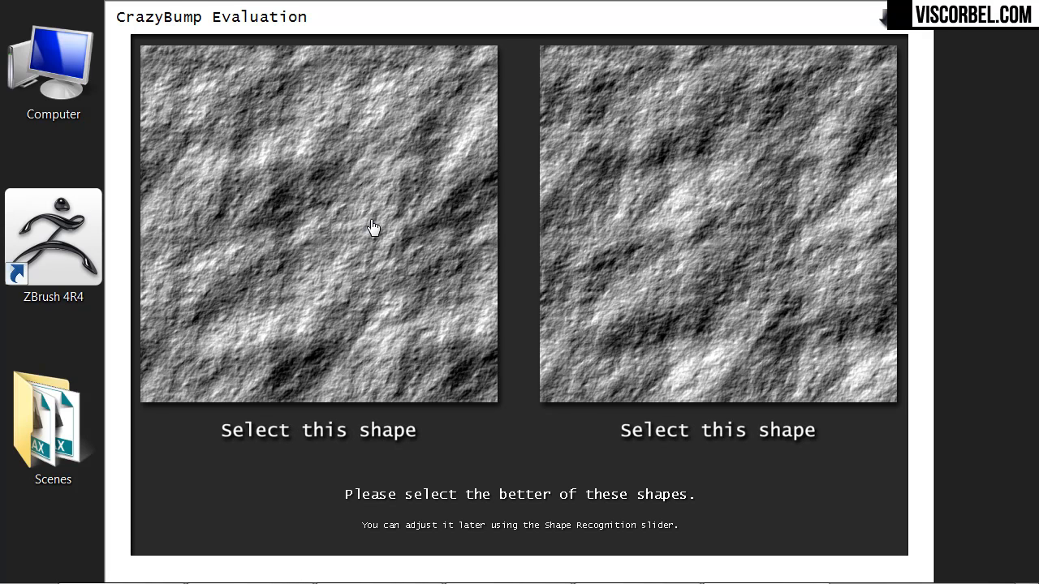
click(371, 225)
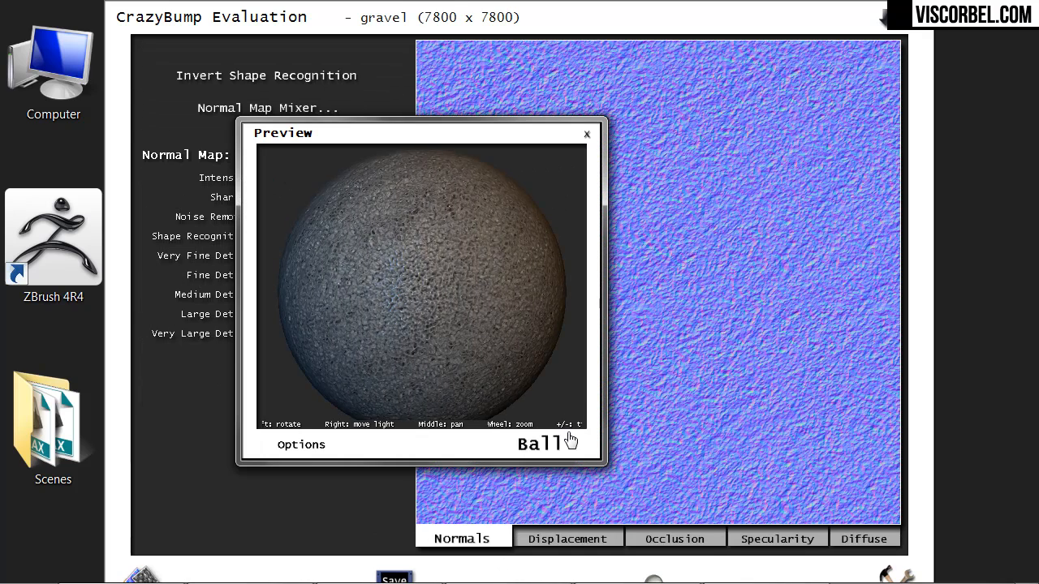
Step: Move the 3D preview clear of the sliders and set the normal map Intensity to 4
scroll(444, 283, up, 5)
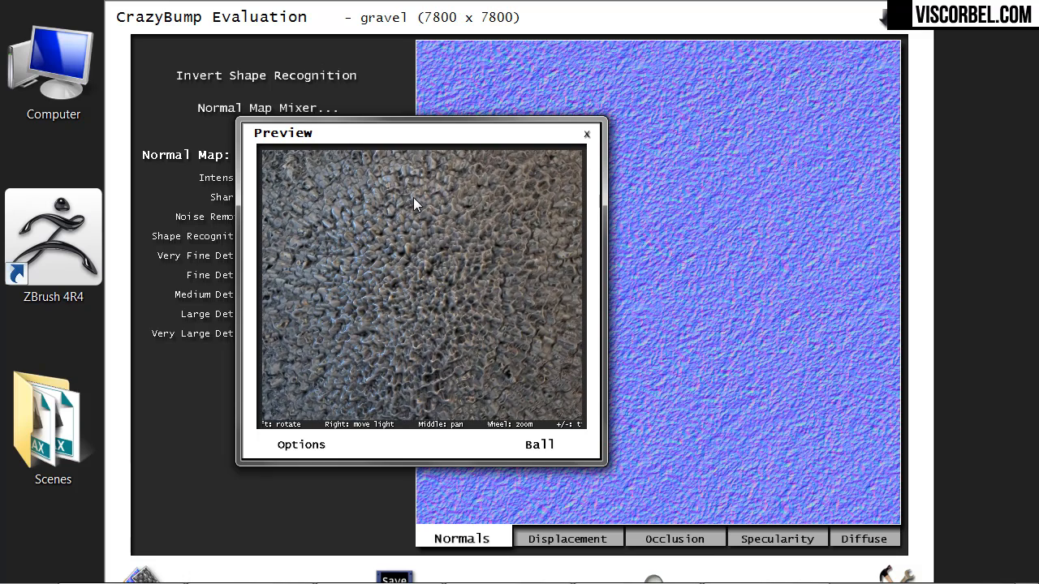
drag(388, 142, 580, 85)
drag(360, 179, 311, 180)
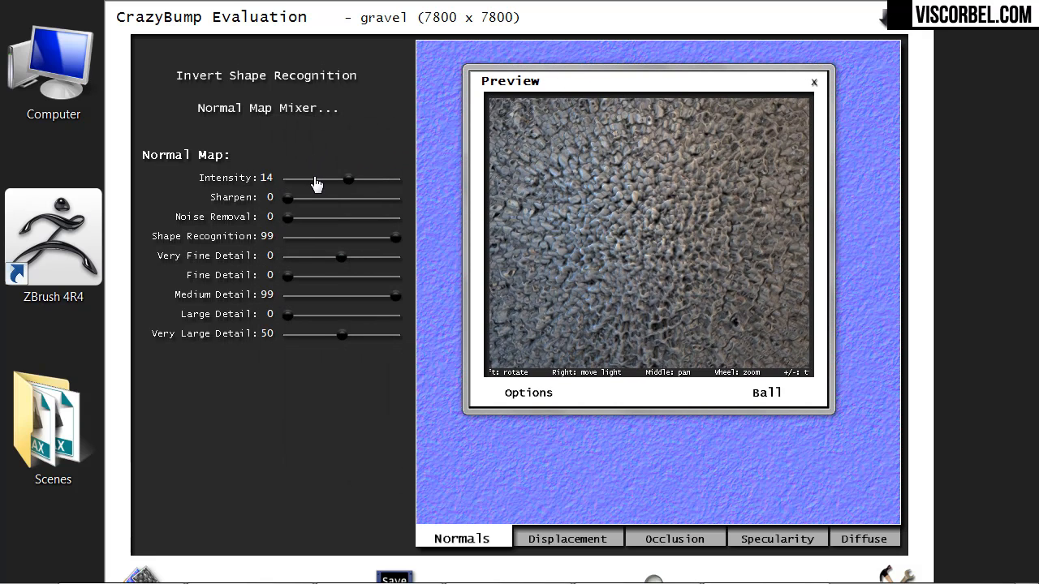
mouse_move(309, 181)
mouse_down()
mouse_move(396, 187)
mouse_move(341, 186)
mouse_up()
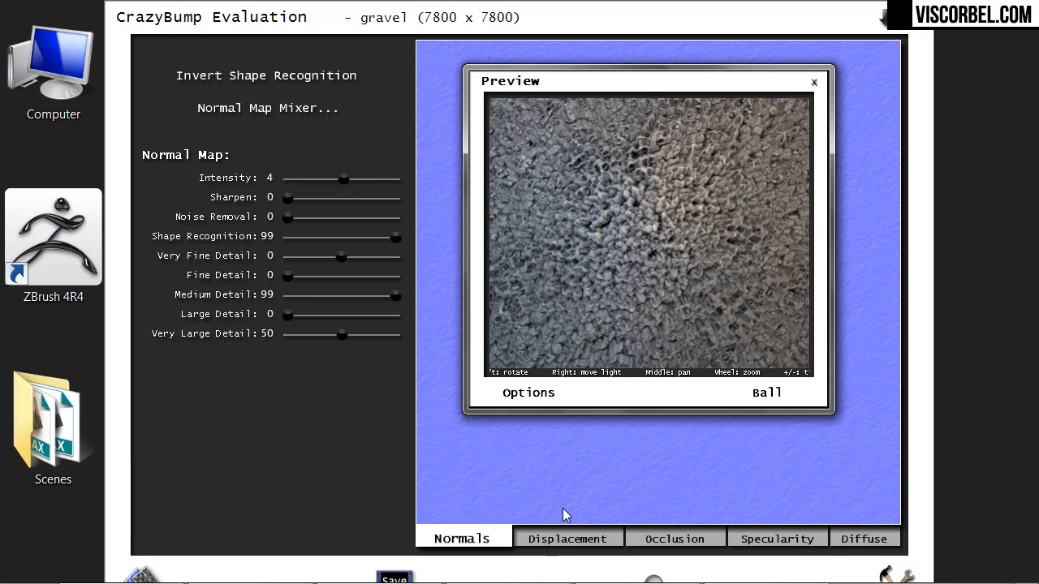
Step: Set the displacement map's Depth to 7 and its Enhance Detail to 98
click(569, 539)
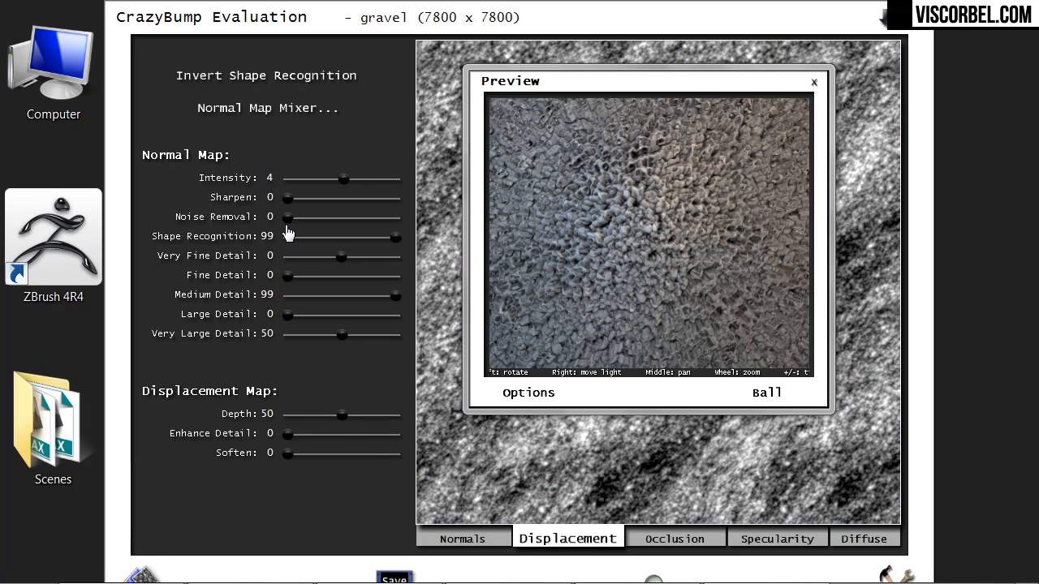
drag(341, 424, 295, 426)
drag(543, 297, 554, 190)
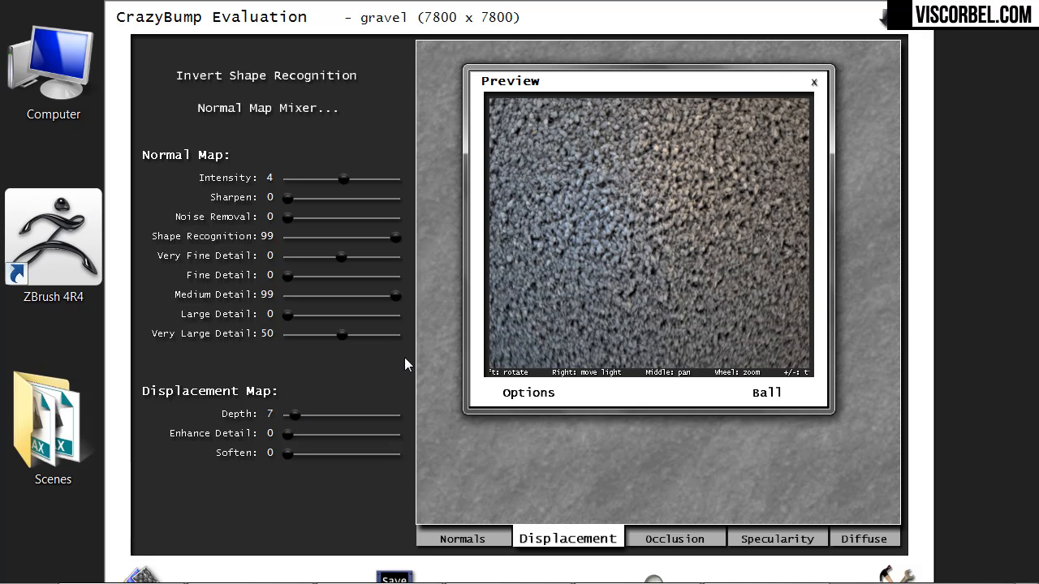
click(345, 436)
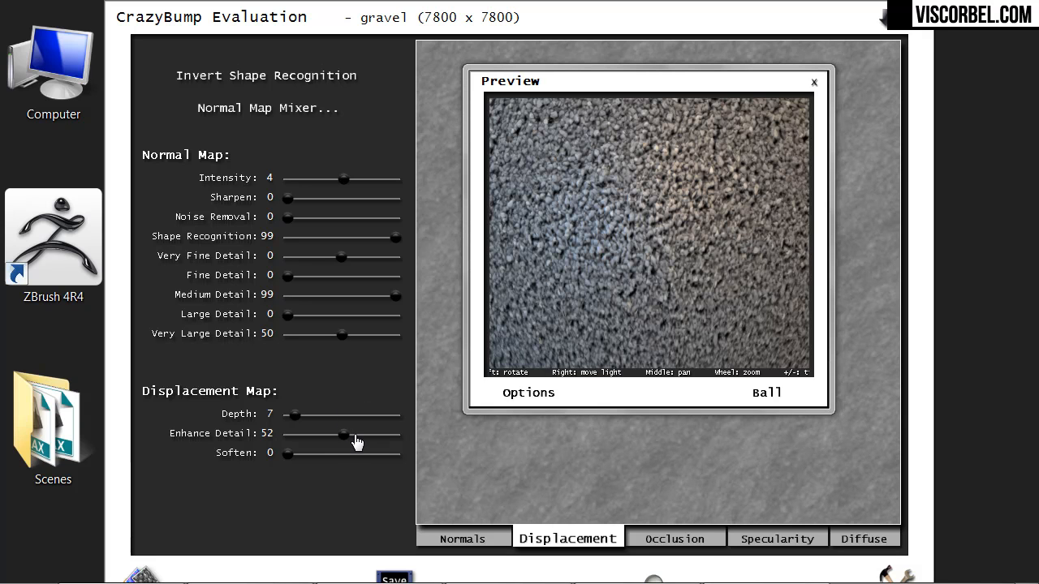
drag(348, 436, 396, 444)
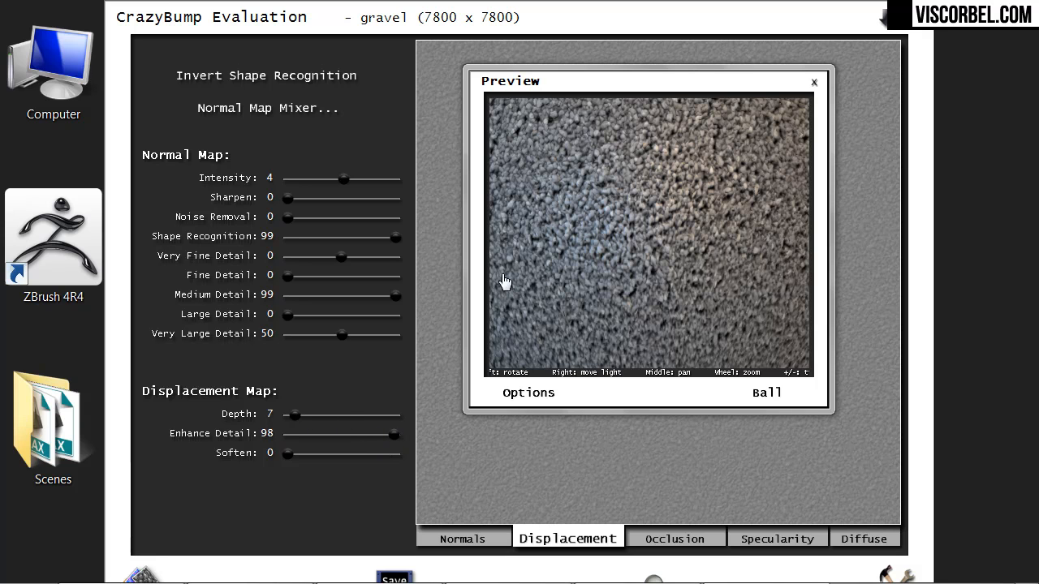
Step: Inspect the gravel on the preview ball and turn off Ambient Occlusion for the 3D preview
mouse_move(586, 217)
mouse_down()
mouse_move(592, 246)
mouse_move(594, 222)
mouse_up()
scroll(594, 223, down, 4)
scroll(593, 223, down, 5)
scroll(594, 222, up, 5)
scroll(691, 247, down, 2)
scroll(691, 248, down, 1)
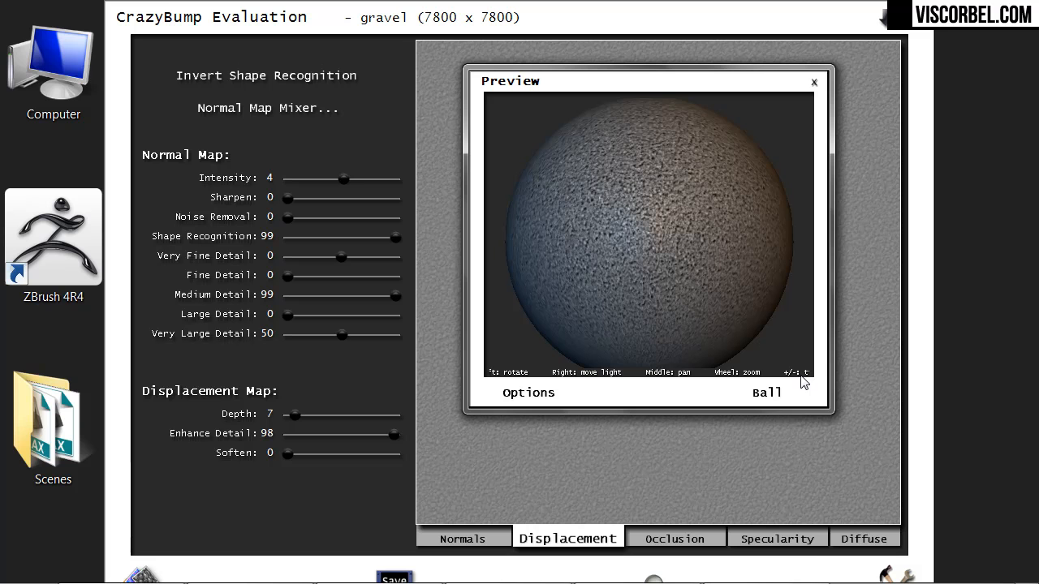
click(591, 396)
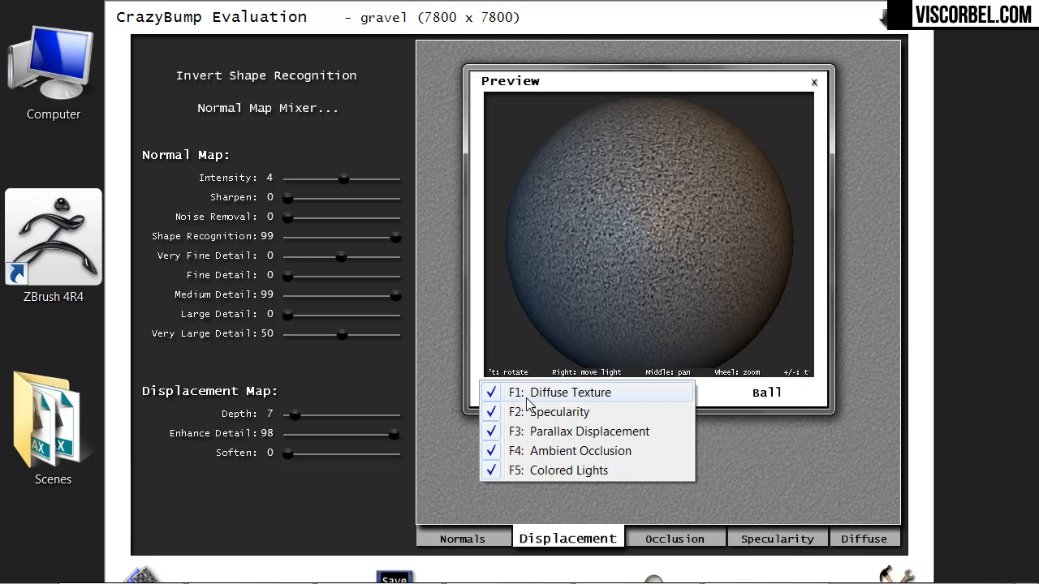
click(564, 451)
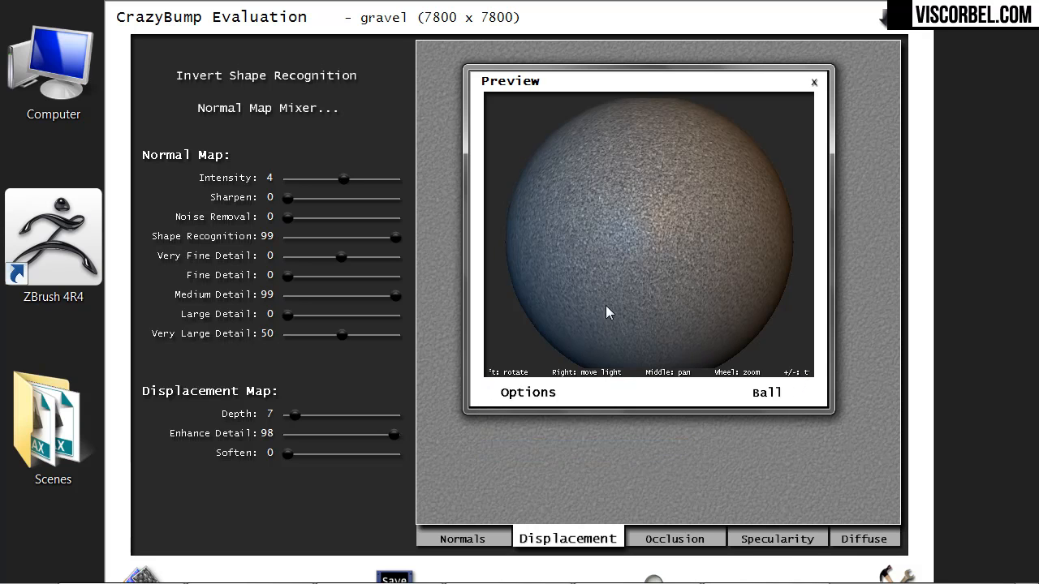
Step: Examine the gravel relief in the 3D preview and set the displacement map's Depth to 10
scroll(645, 215, up, 5)
scroll(642, 232, up, 4)
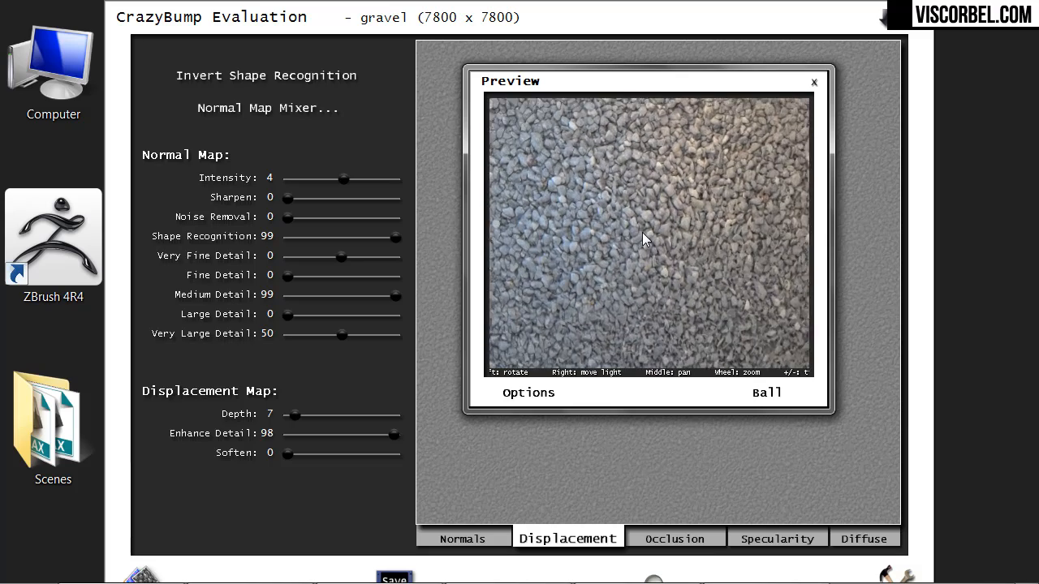
drag(633, 265, 719, 262)
scroll(674, 239, down, 8)
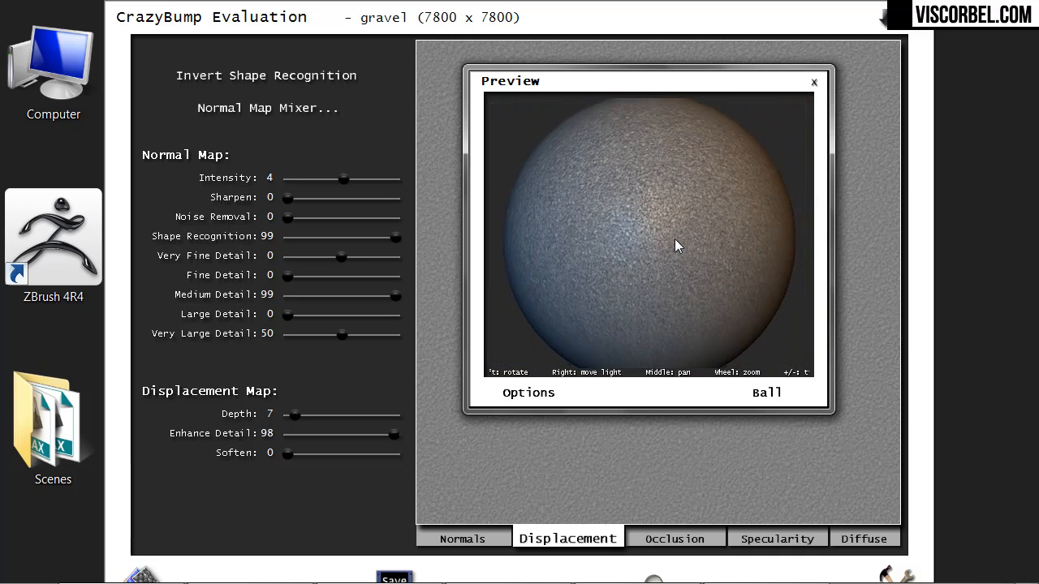
scroll(675, 239, up, 8)
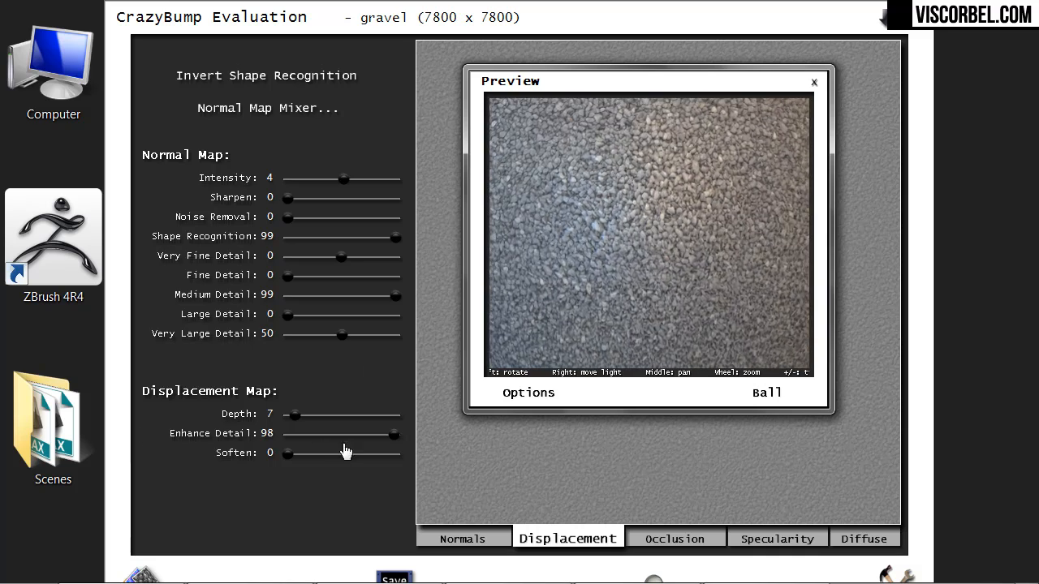
drag(294, 417, 299, 418)
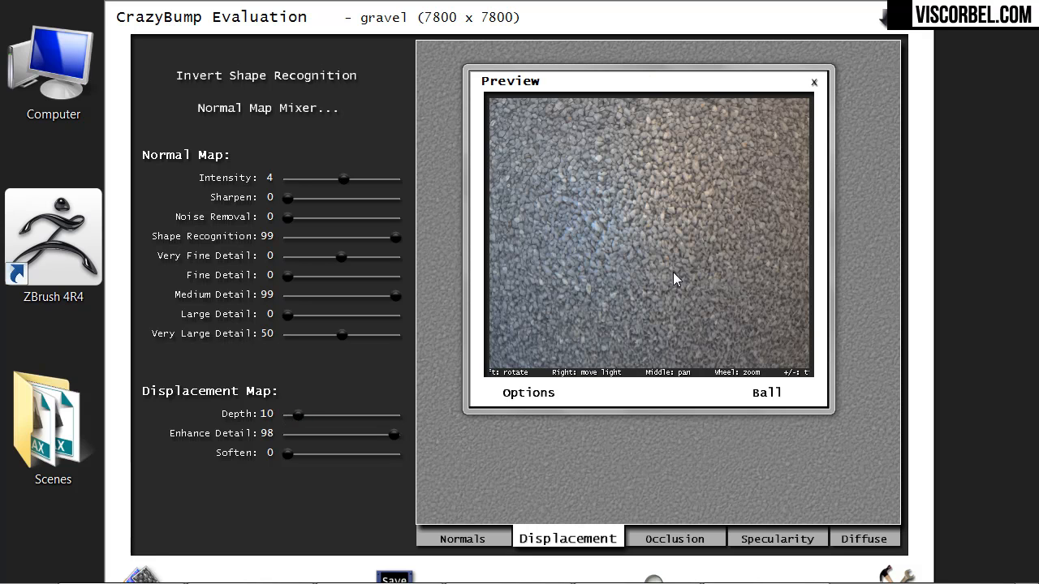
drag(719, 233, 700, 309)
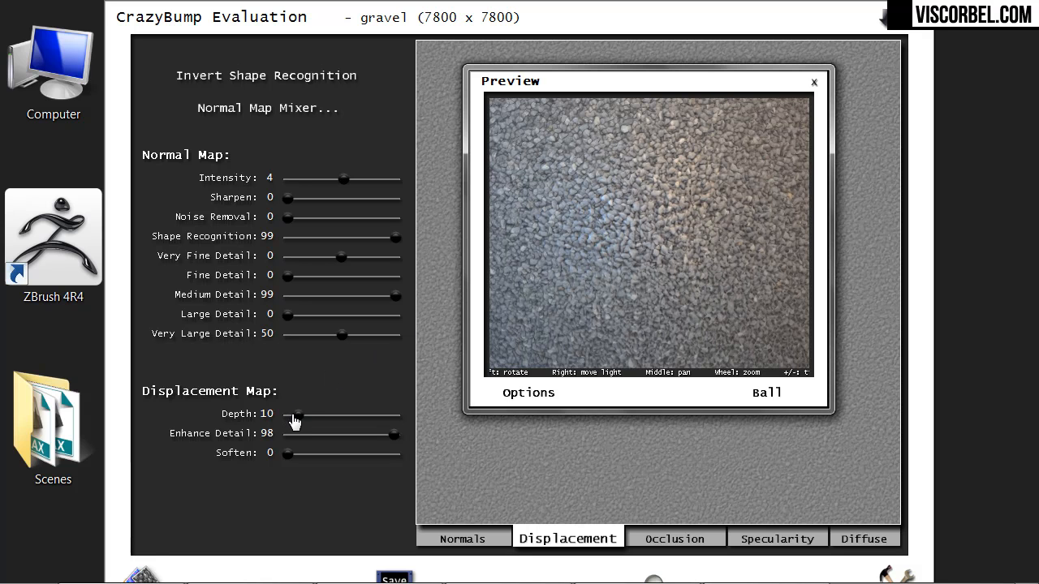
Step: Set the displacement map's Depth to 12, check the relief in the 3D preview and display the occlusion map
drag(293, 420, 301, 419)
drag(655, 229, 651, 159)
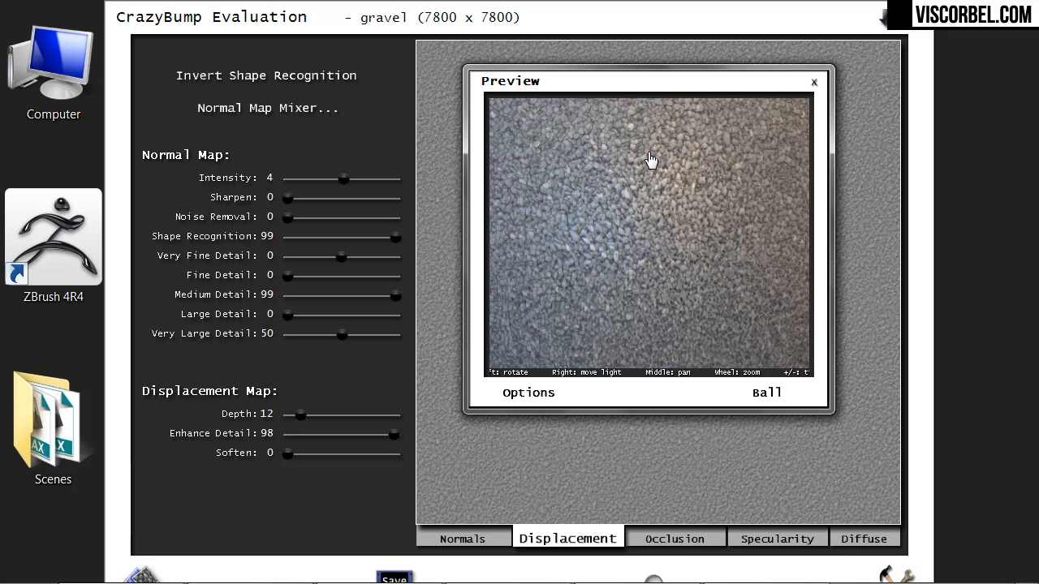
click(681, 540)
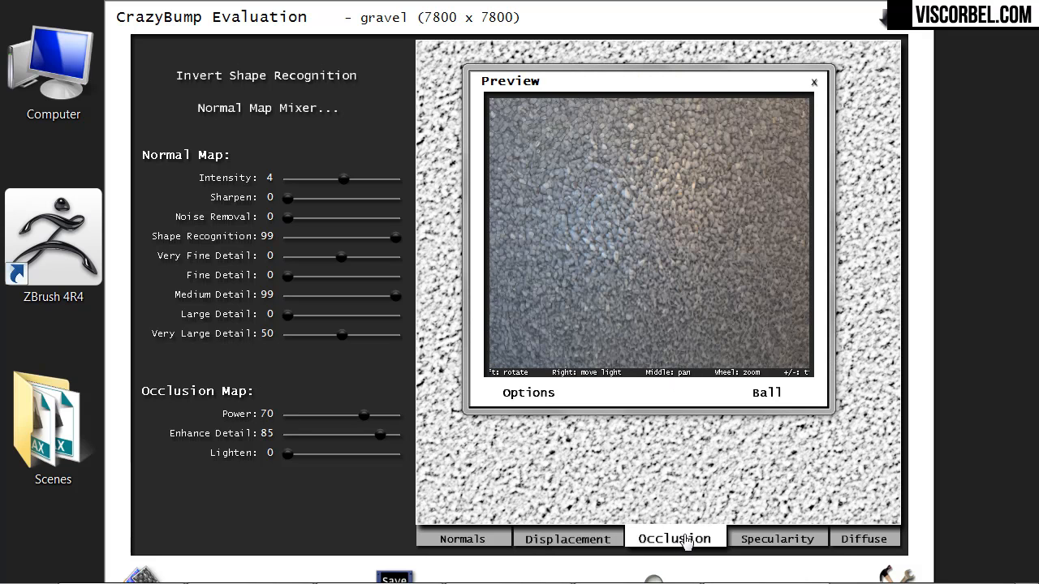
Step: Set the specularity map's Texture Influence to 83 and Slope Influence to 28, moving the 3D preview clear of the sliders
click(796, 537)
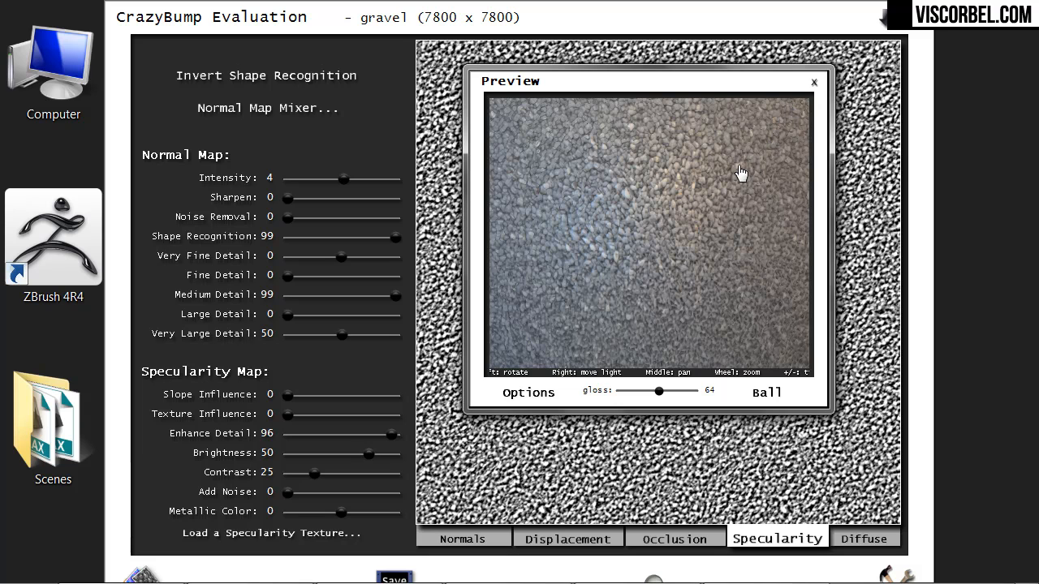
mouse_move(703, 85)
mouse_down()
mouse_move(845, 217)
mouse_move(1012, 422)
mouse_up()
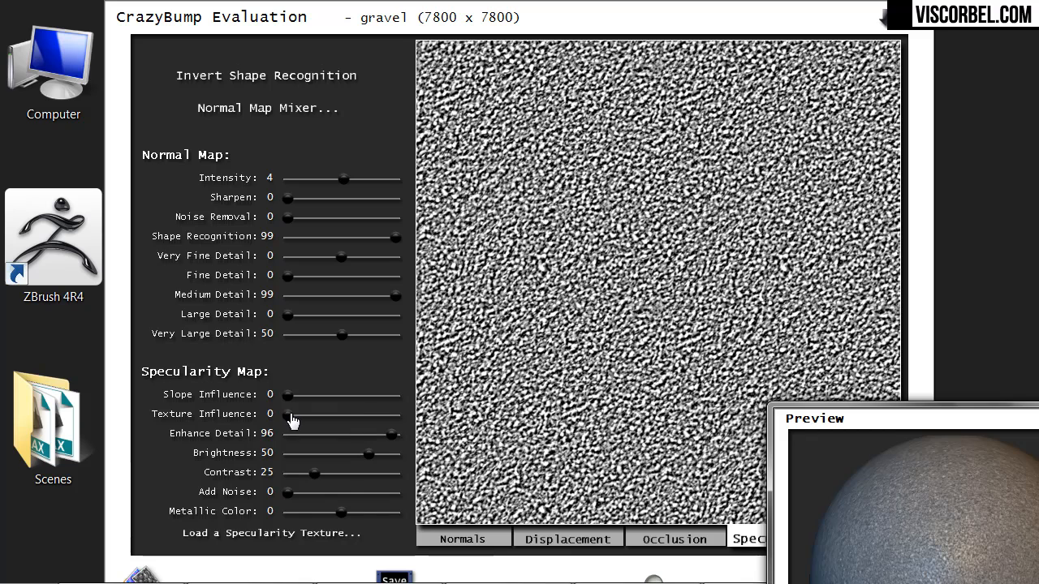
drag(289, 416, 378, 415)
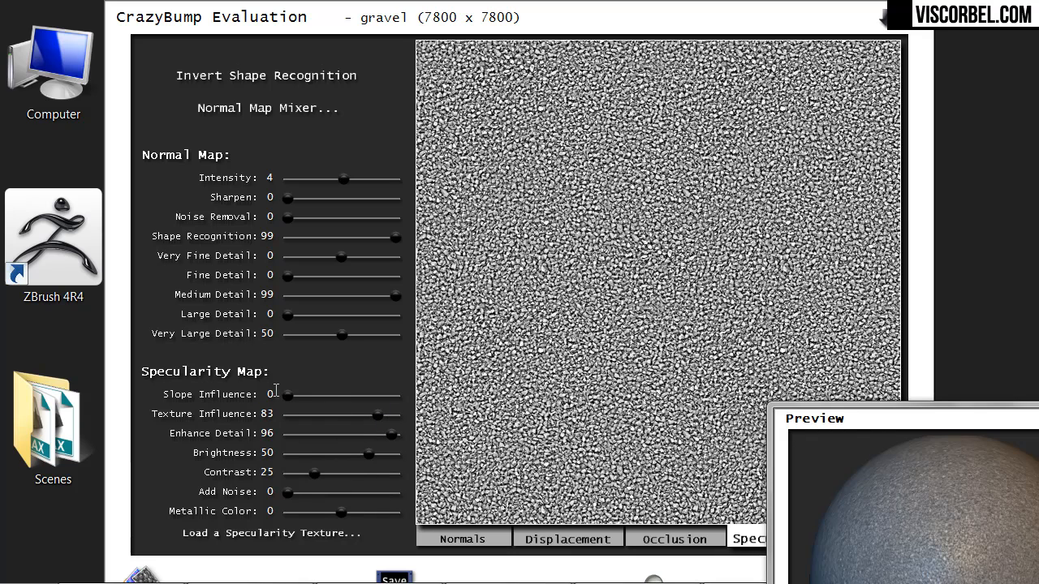
drag(290, 401, 318, 396)
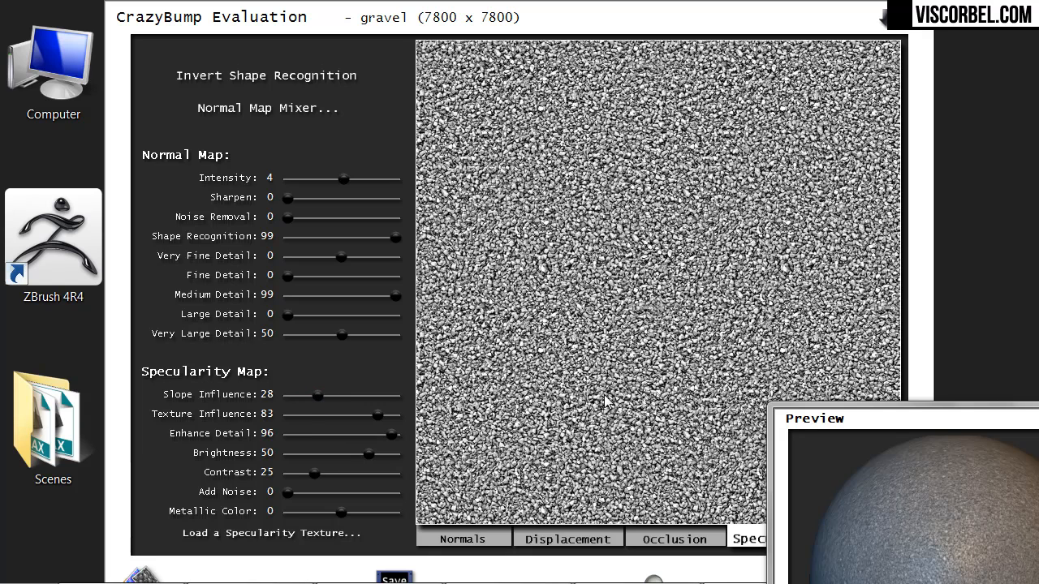
drag(982, 423, 342, 137)
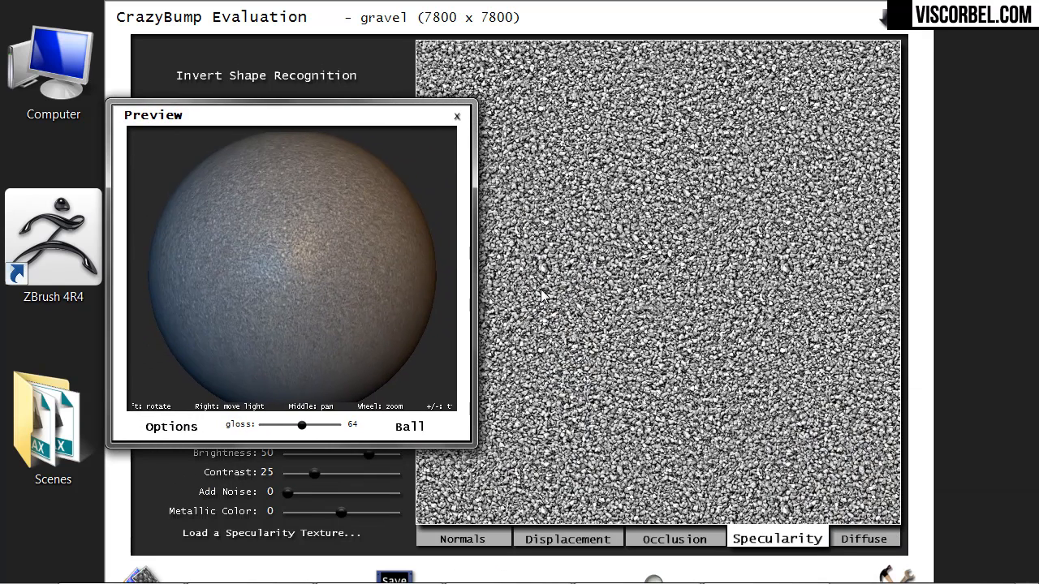
Step: Set the diffuse map's Remove Shading to 99 and Remove Highlights to 87
click(844, 540)
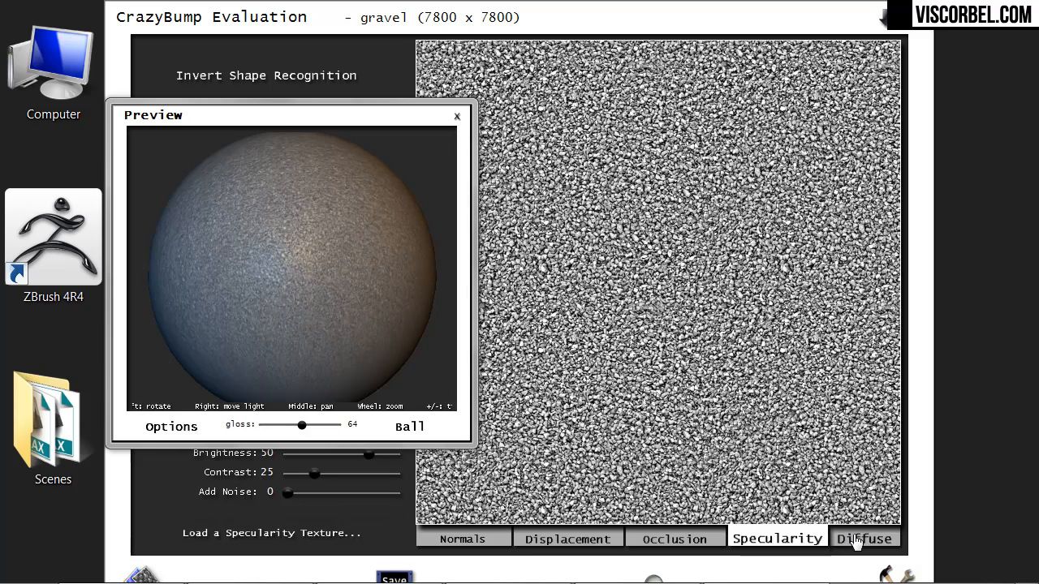
drag(310, 120, 678, 525)
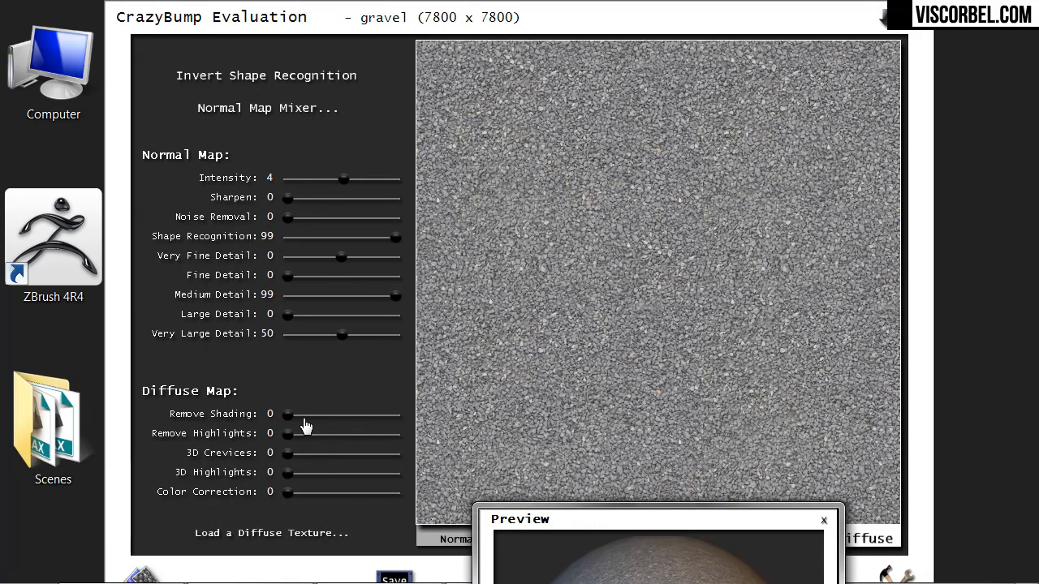
drag(302, 424, 304, 417)
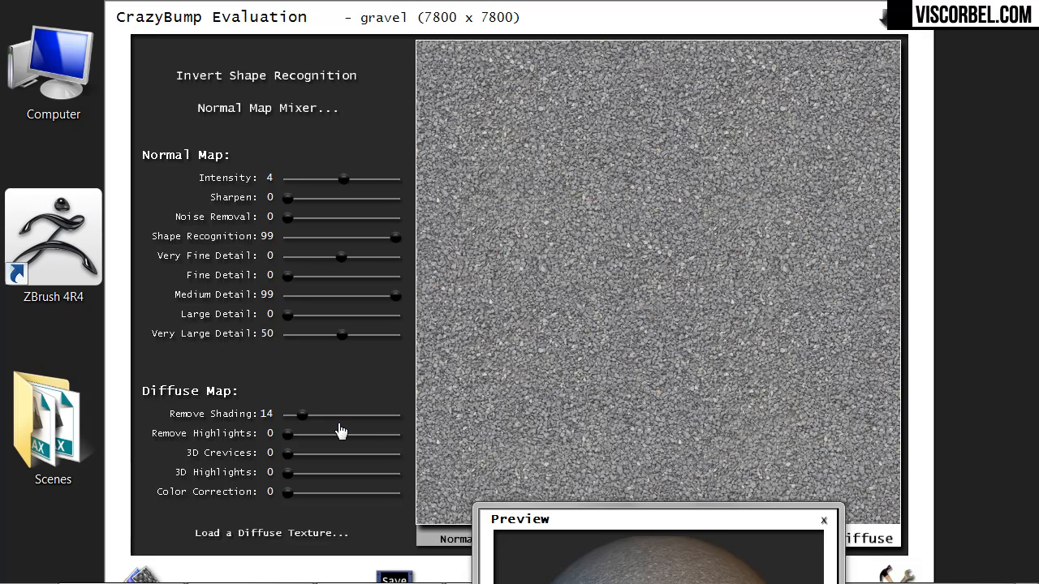
drag(314, 420, 397, 417)
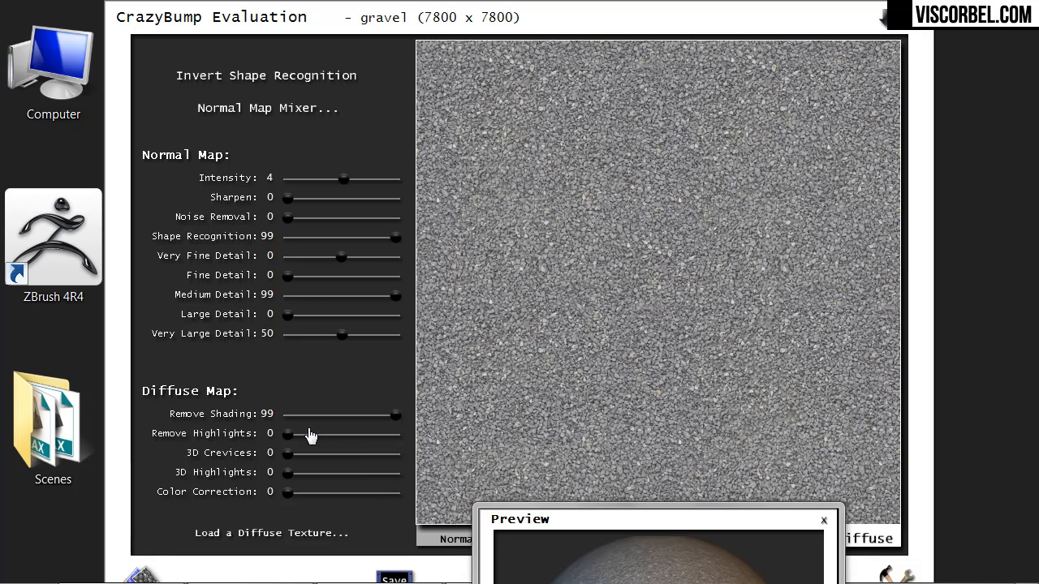
drag(290, 444, 384, 437)
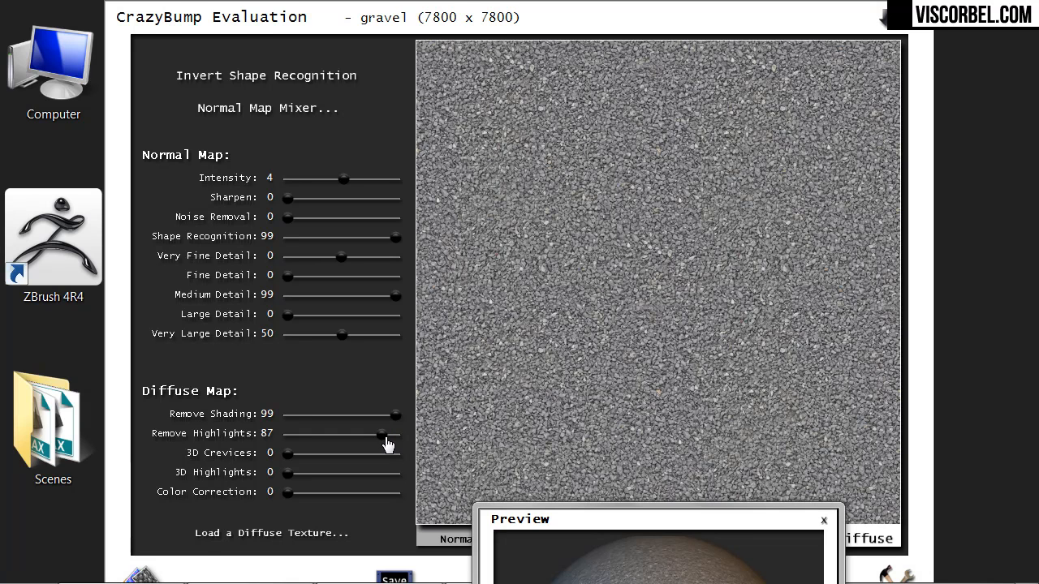
drag(694, 522, 540, 76)
Step: Save all gravel textures as PNG files to the Textures folder under the base name gravel.png
click(409, 577)
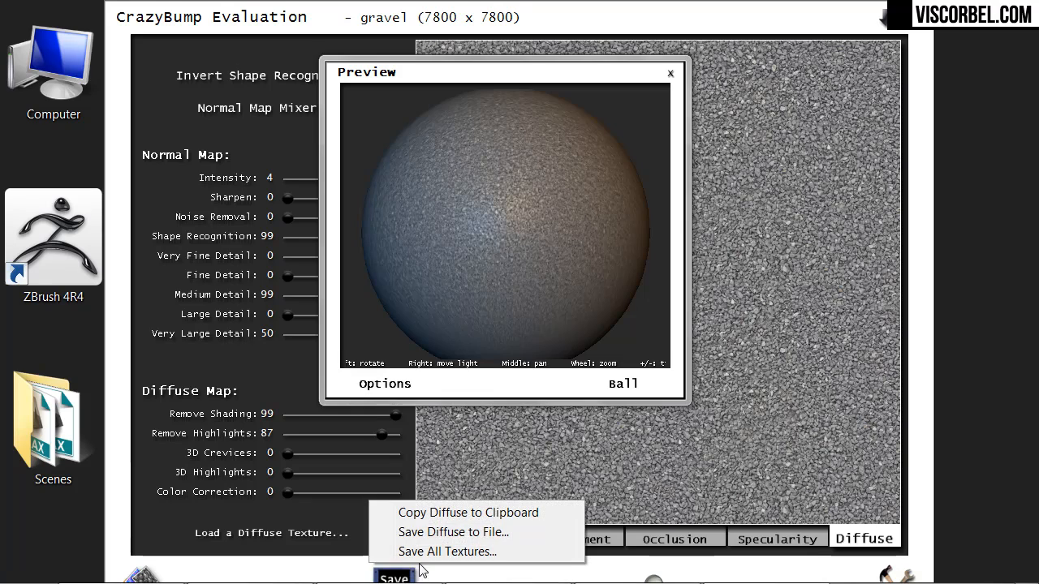
click(449, 552)
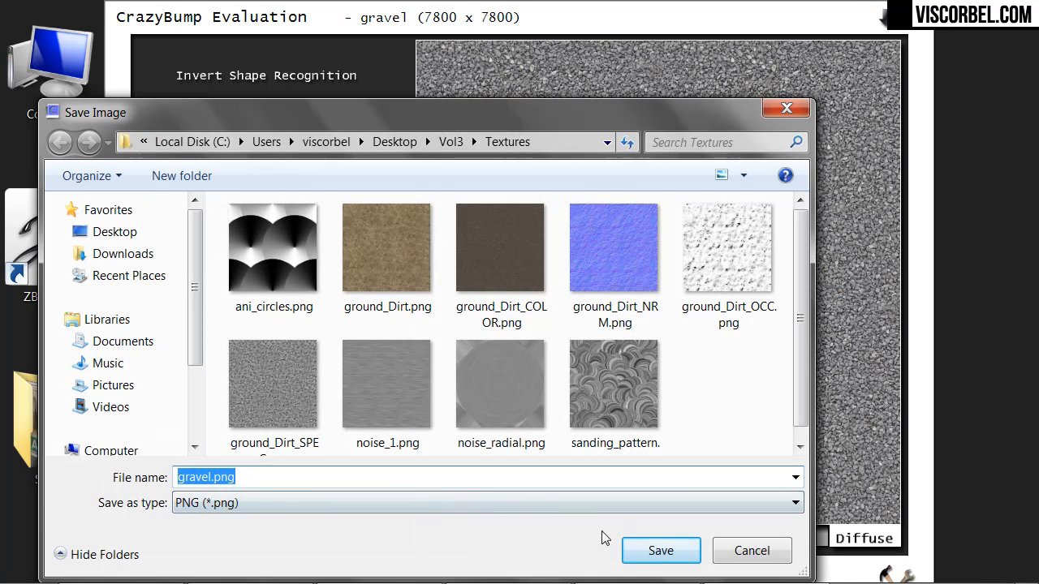
click(660, 551)
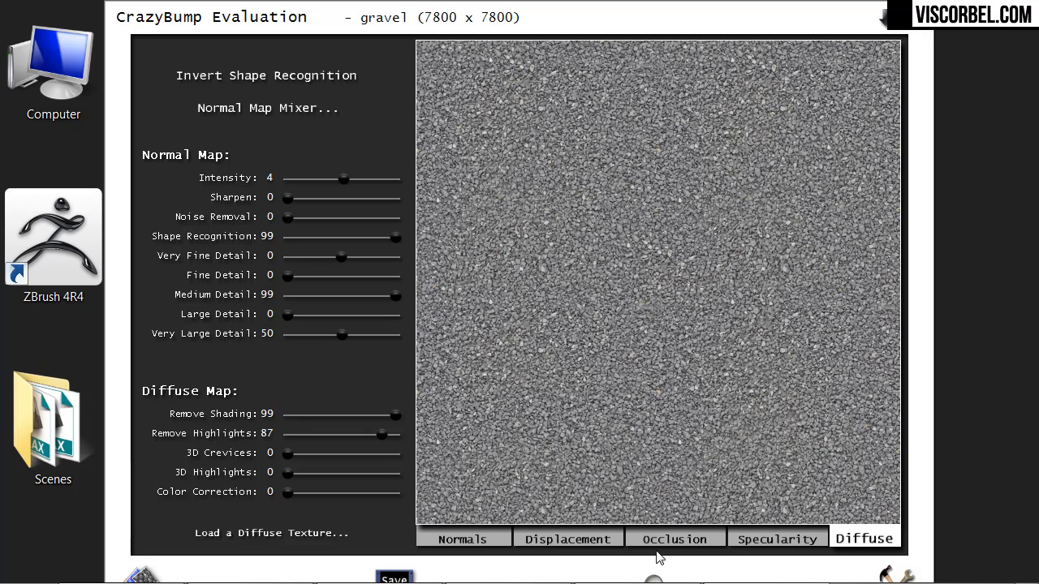
Step: Switch to 3ds Max and create a VRayMtl material in the first unused sample slot of the second row
key(alt+Tab)
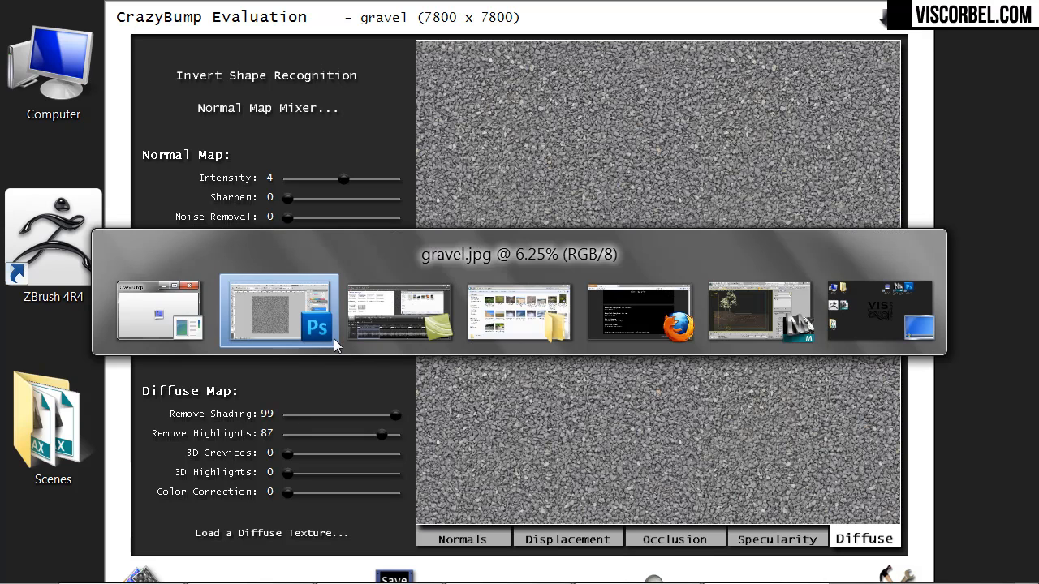
key(Tab)
key(Tab)
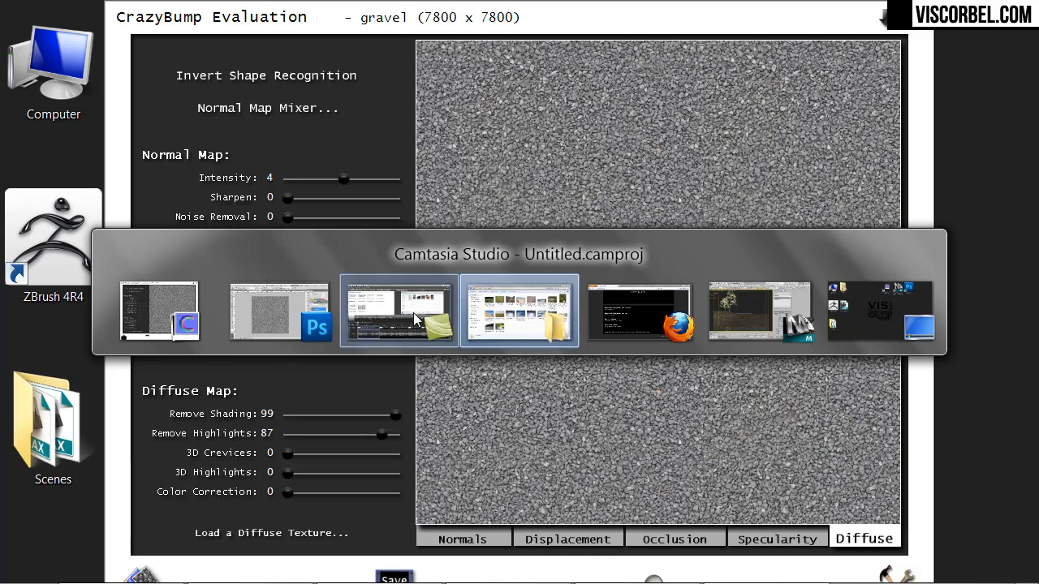
click(706, 294)
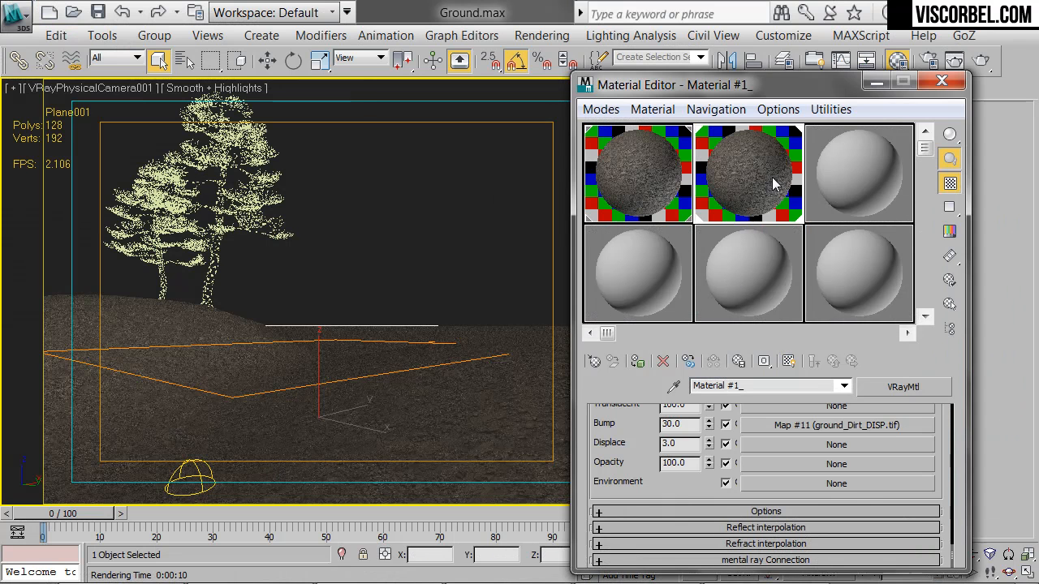
click(660, 282)
click(593, 362)
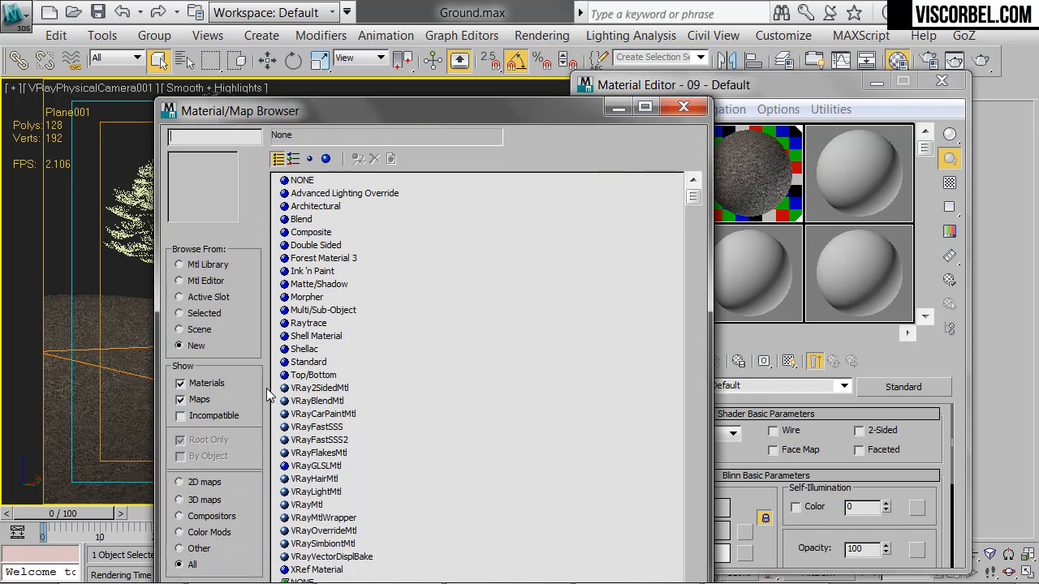
double_click(306, 505)
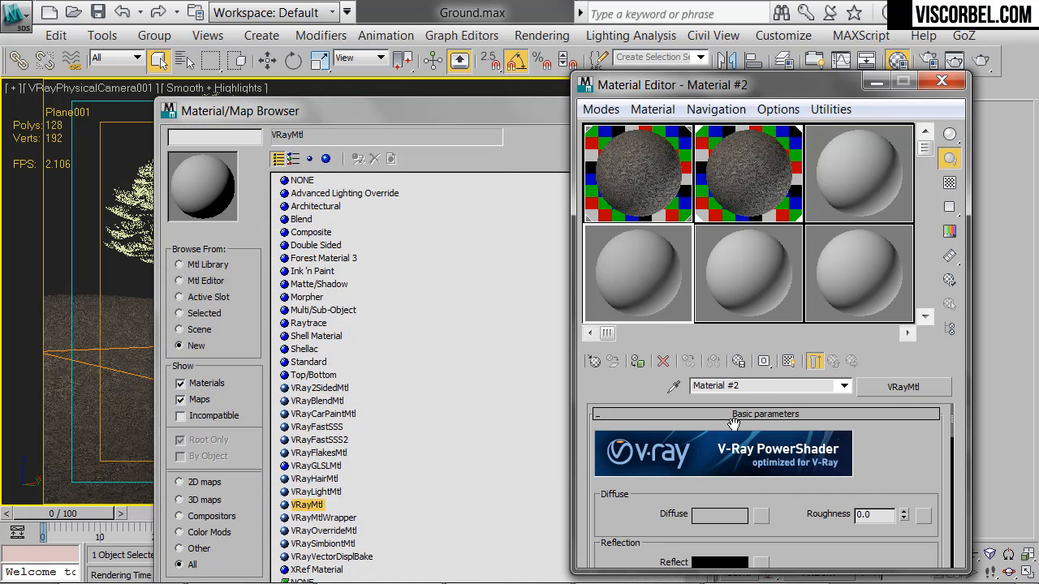
Step: Load gravel.jpg as the new material's Diffuse bitmap and close the Material/Map Browser
click(762, 514)
click(434, 85)
double_click(438, 86)
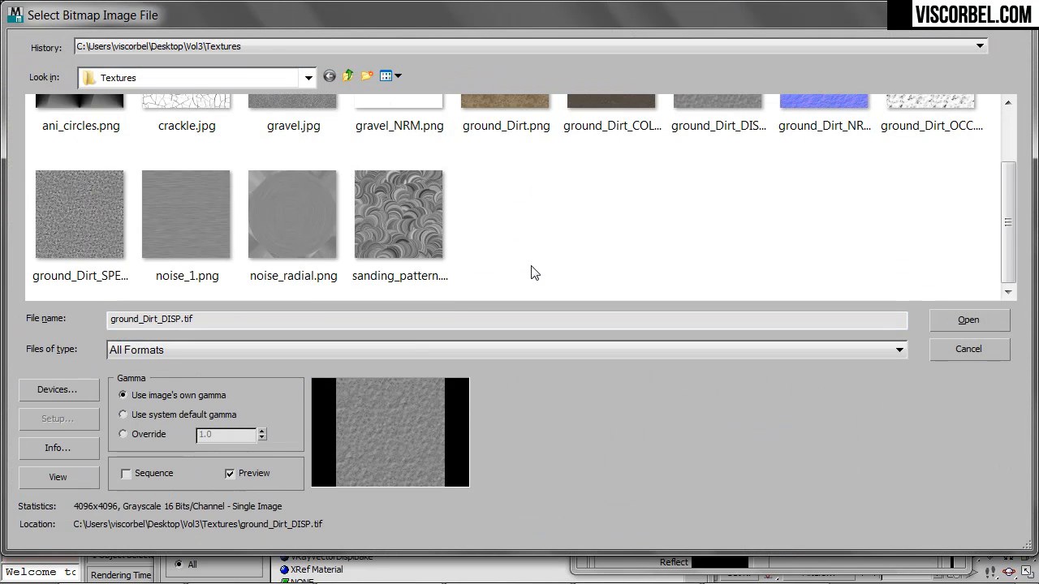
scroll(534, 273, down, 2)
scroll(533, 272, up, 2)
click(338, 149)
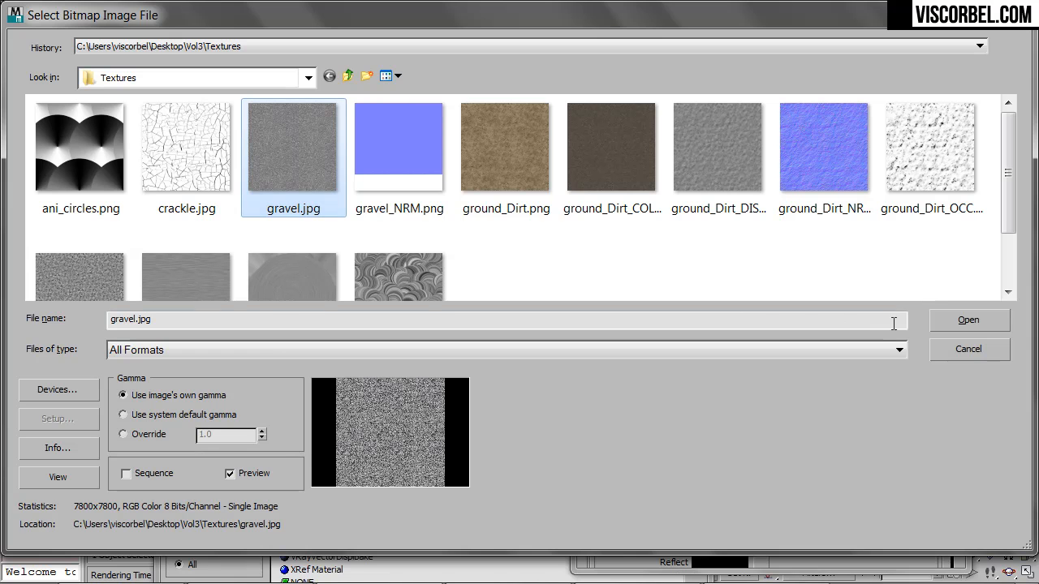
click(962, 323)
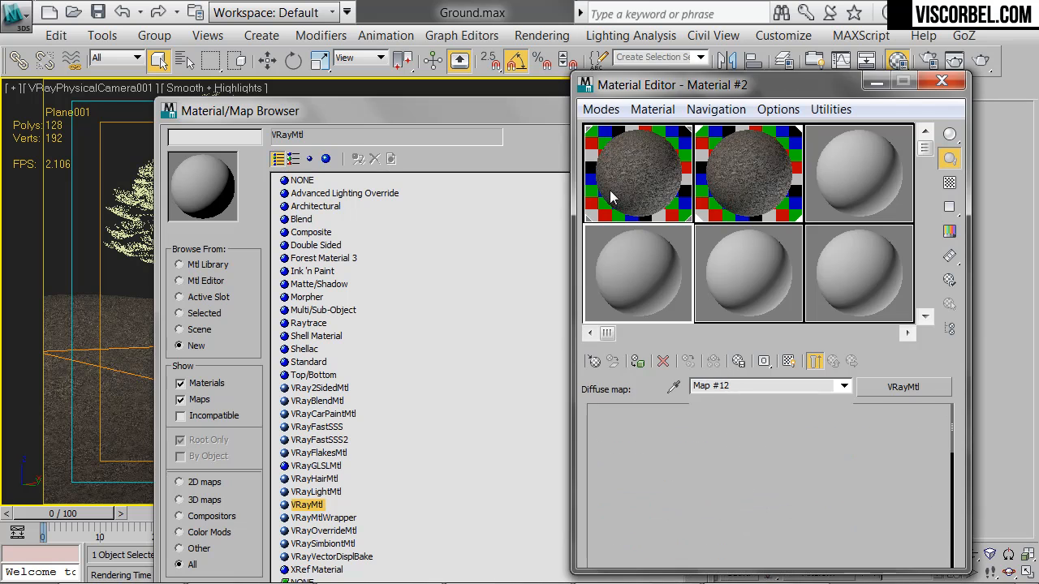
click(564, 145)
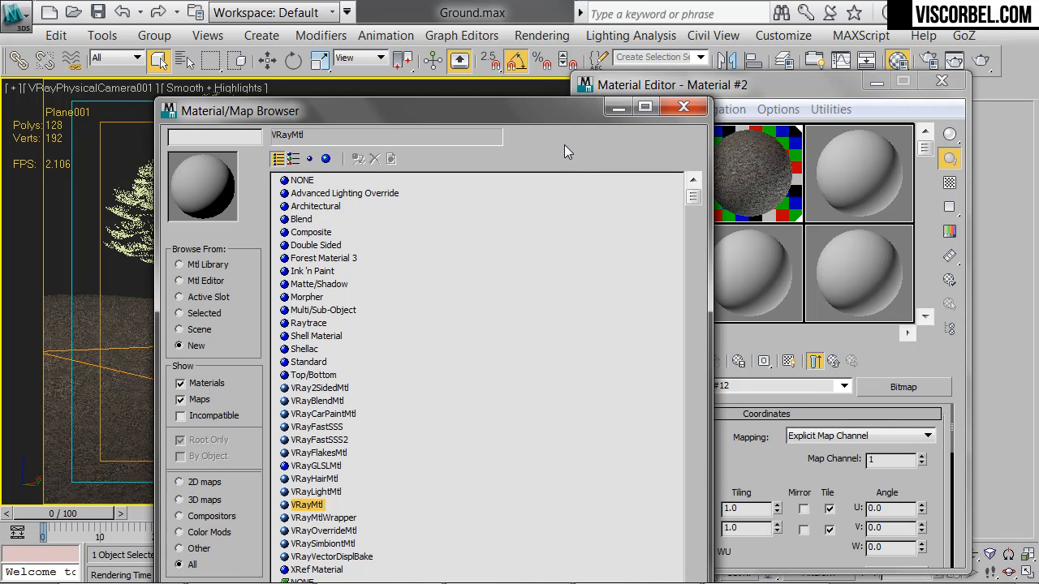
click(684, 106)
Step: Assign the gravel material to the foreground ground and set the diffuse bitmap's Blur to 0.1
drag(637, 297, 487, 384)
drag(610, 514, 612, 415)
drag(655, 477, 622, 469)
text(0.1)
key(Return)
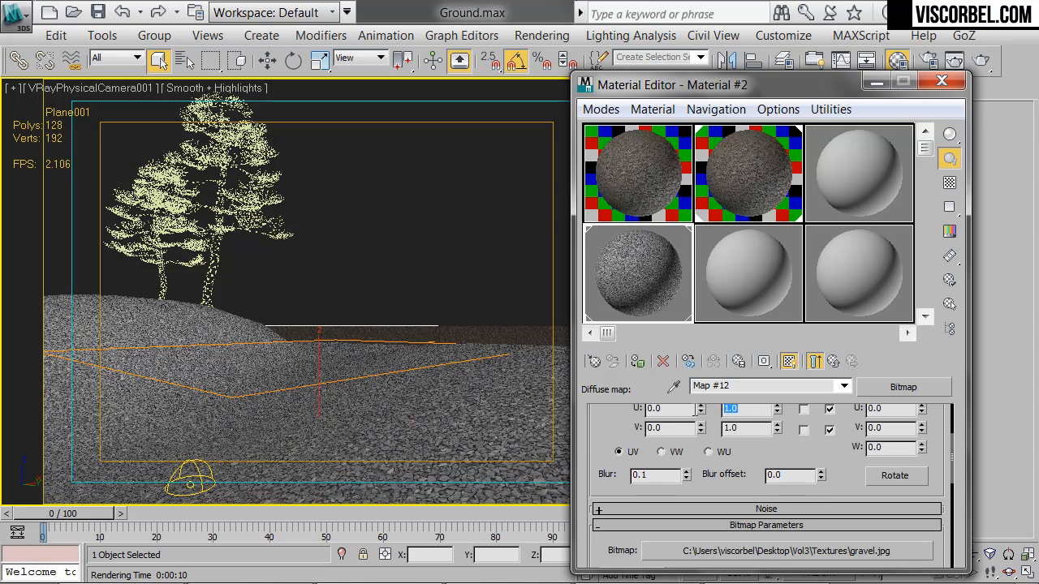
Step: Set the diffuse bitmap's U and V Tiling to 2.0 and return to the parent material
key(Tab)
text(2)
key(Return)
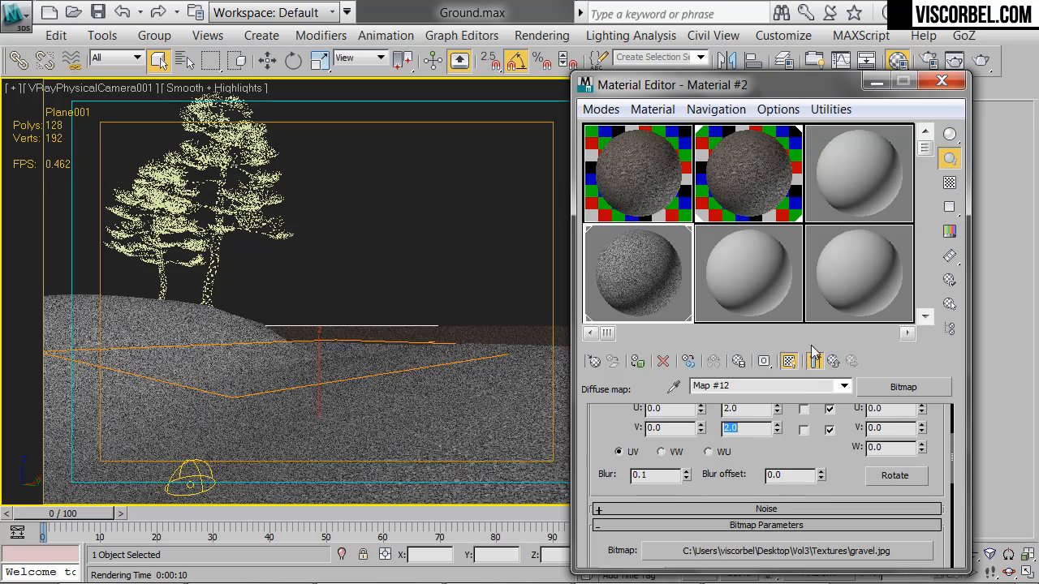
click(833, 363)
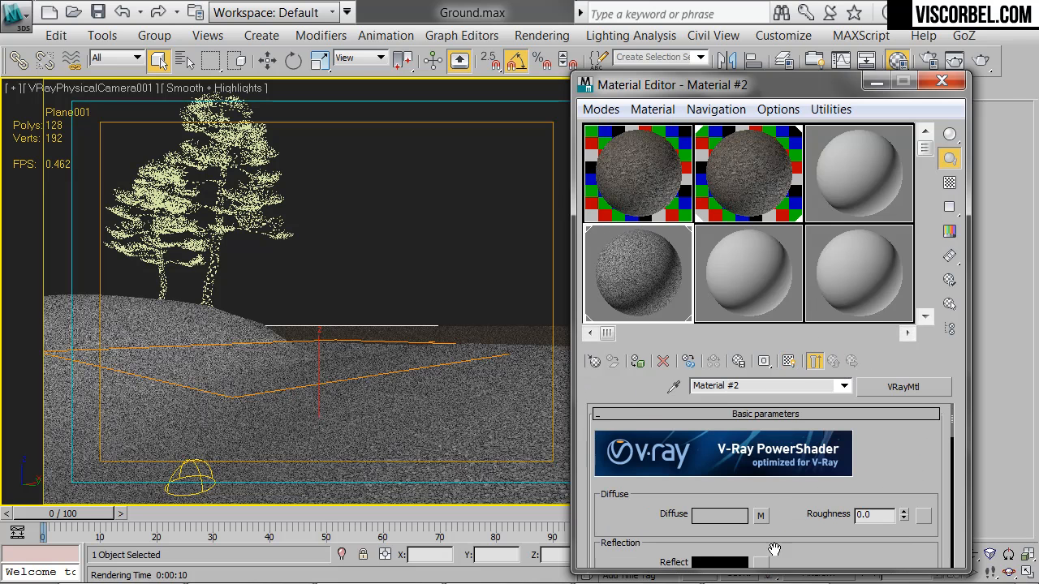
Step: Load the saved gravel specularity texture as the bitmap for the material's Reflect map
click(763, 563)
click(432, 86)
double_click(432, 86)
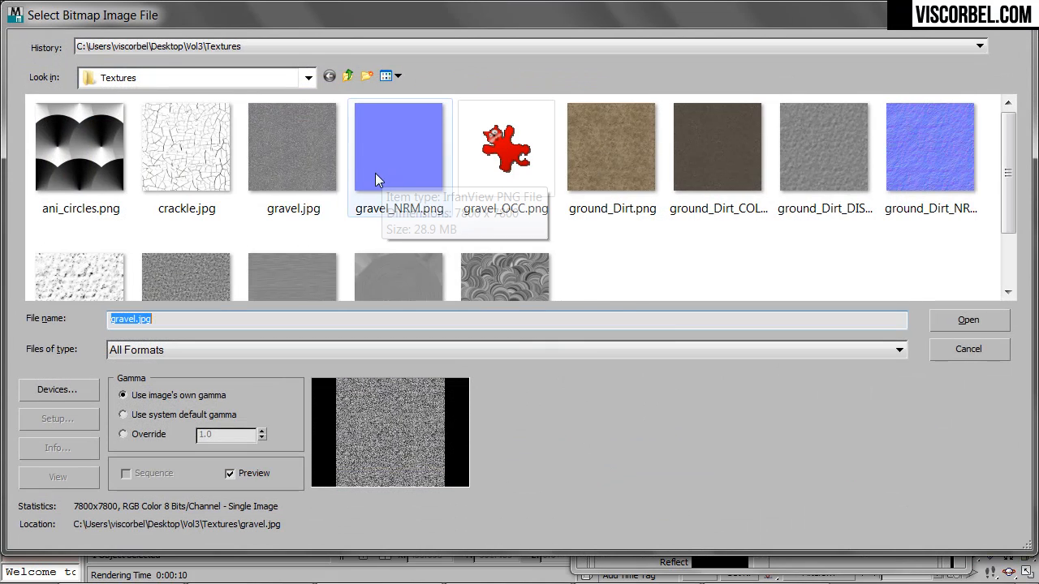
click(466, 193)
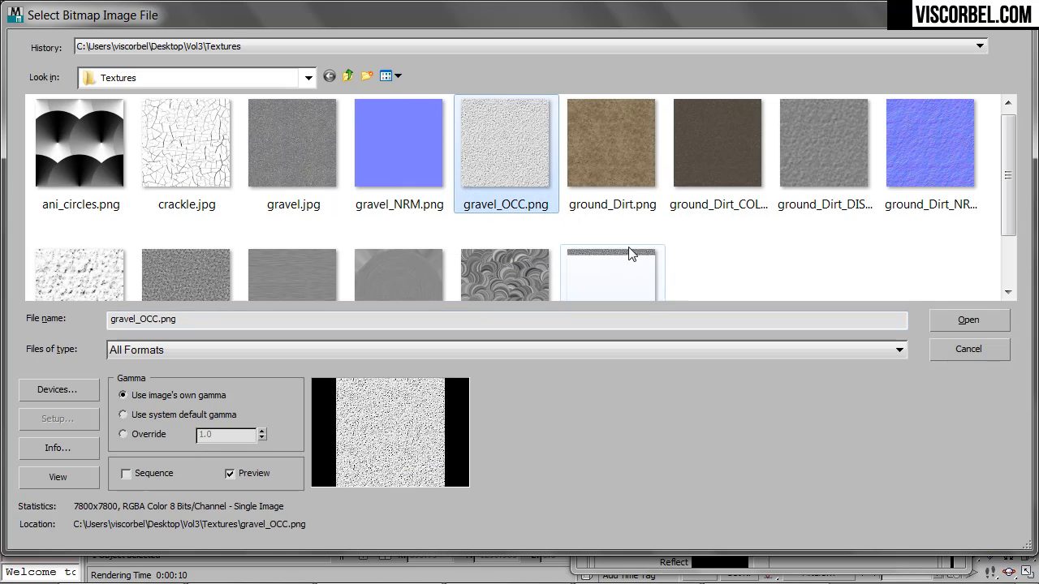
click(703, 272)
scroll(702, 272, down, 2)
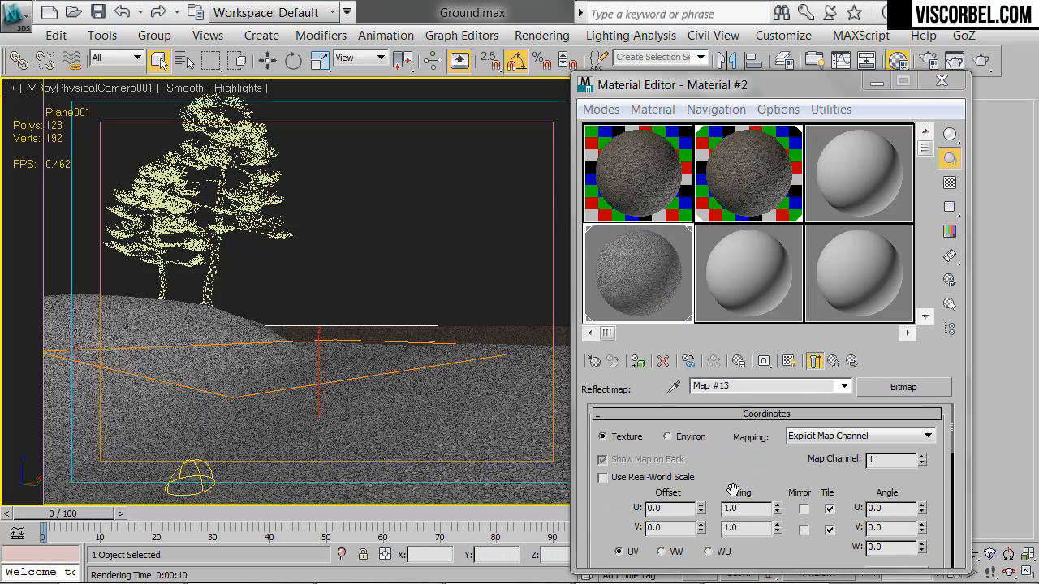
Step: Set the reflect bitmap's U and V Tiling to 2 and return to the parent material
drag(748, 510, 692, 507)
text(2)
key(Tab)
text(2)
key(Return)
click(833, 360)
Step: Set the gravel material's Refl. glossiness to 0.5
scroll(734, 461, down, 3)
text(0.5)
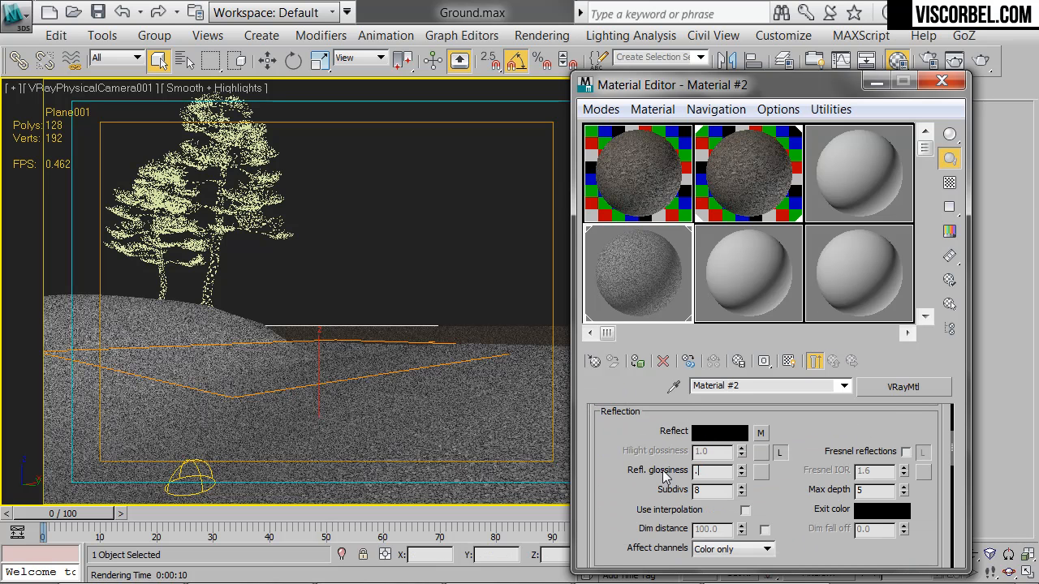
key(Return)
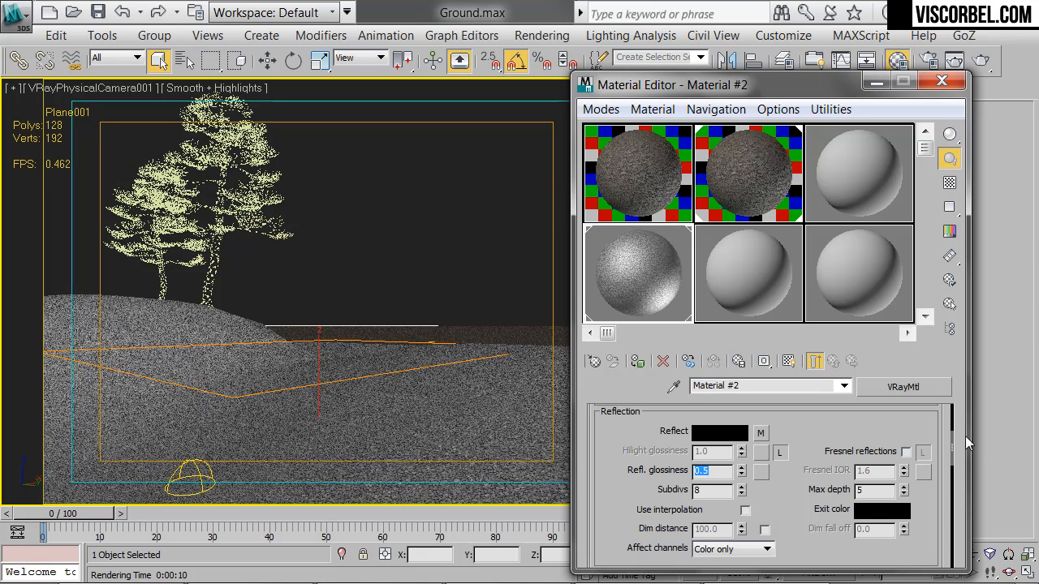
Step: Enable Fresnel reflections with a Fresnel IOR of 3.0 and turn on the checkered background for the material sample
click(906, 452)
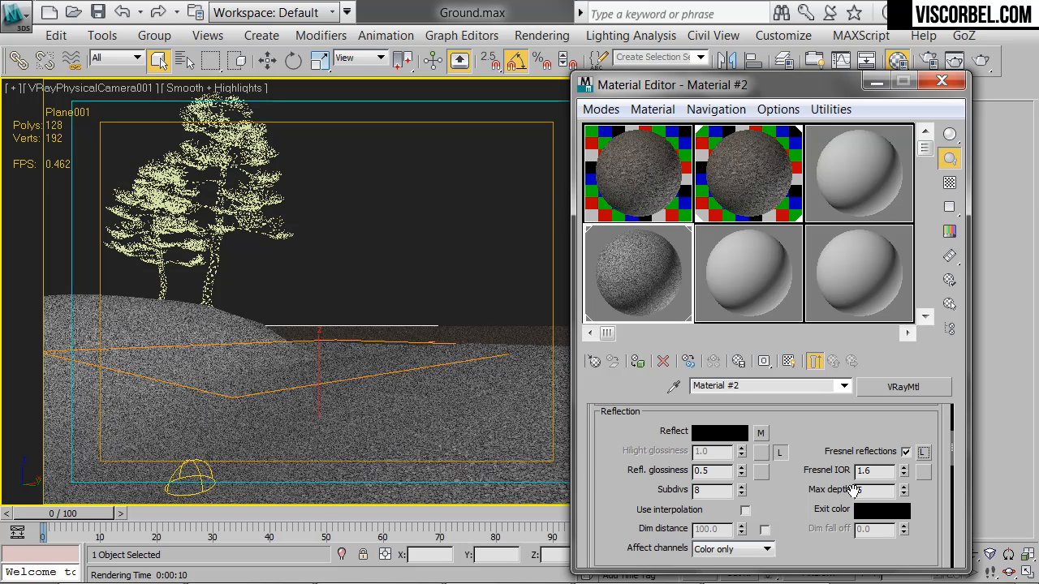
double_click(886, 475)
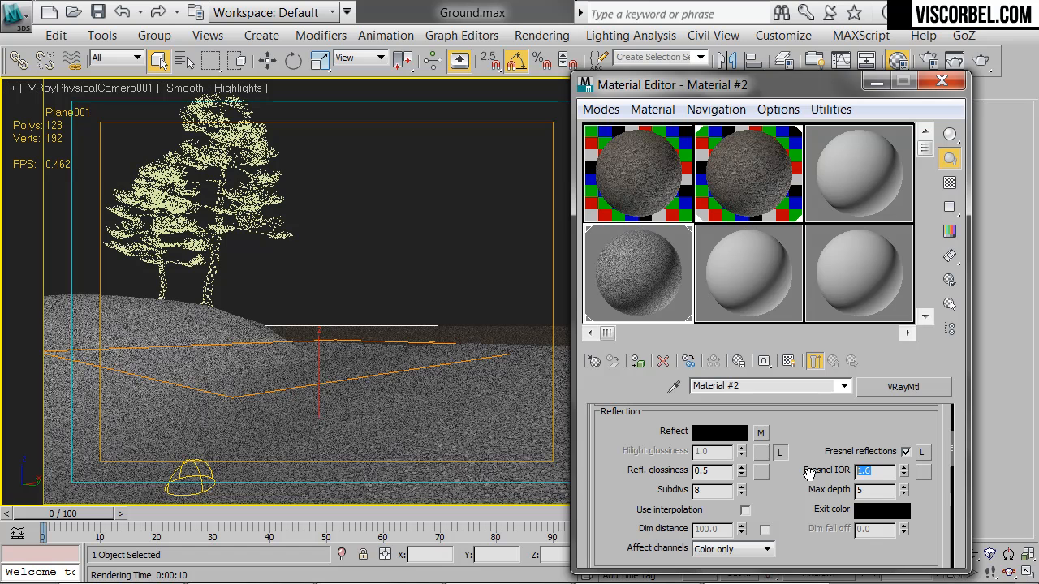
text(3)
key(Return)
click(950, 183)
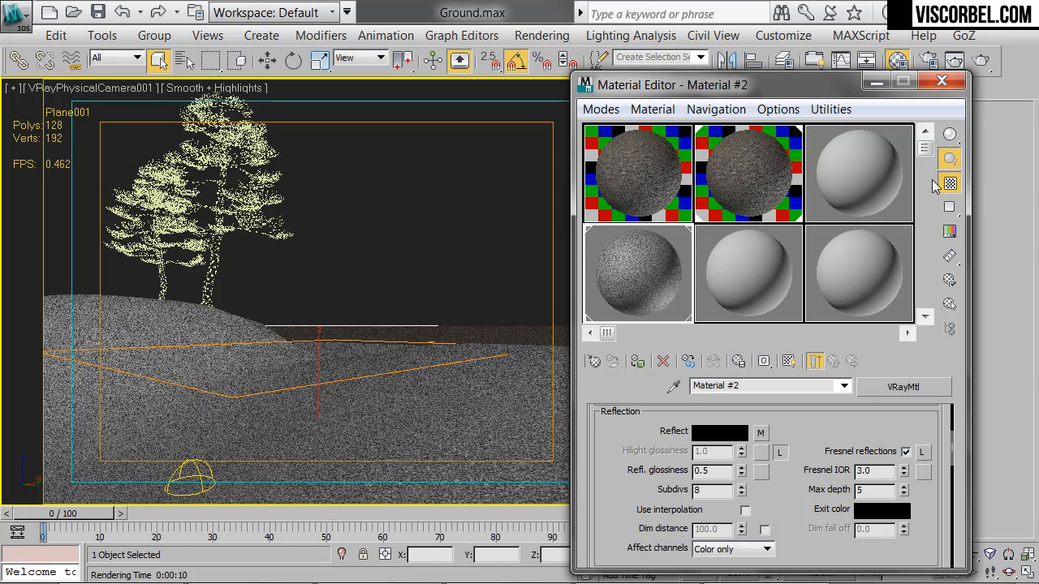
Step: Add a Bitmap map to the gravel material's Displace slot
scroll(656, 366, down, 10)
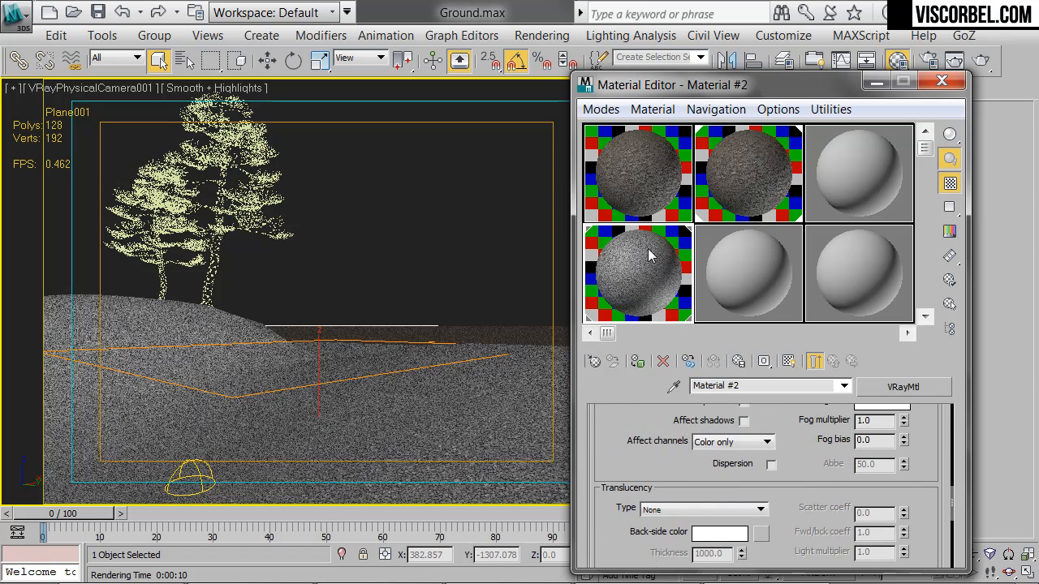
scroll(755, 528, down, 3)
click(766, 496)
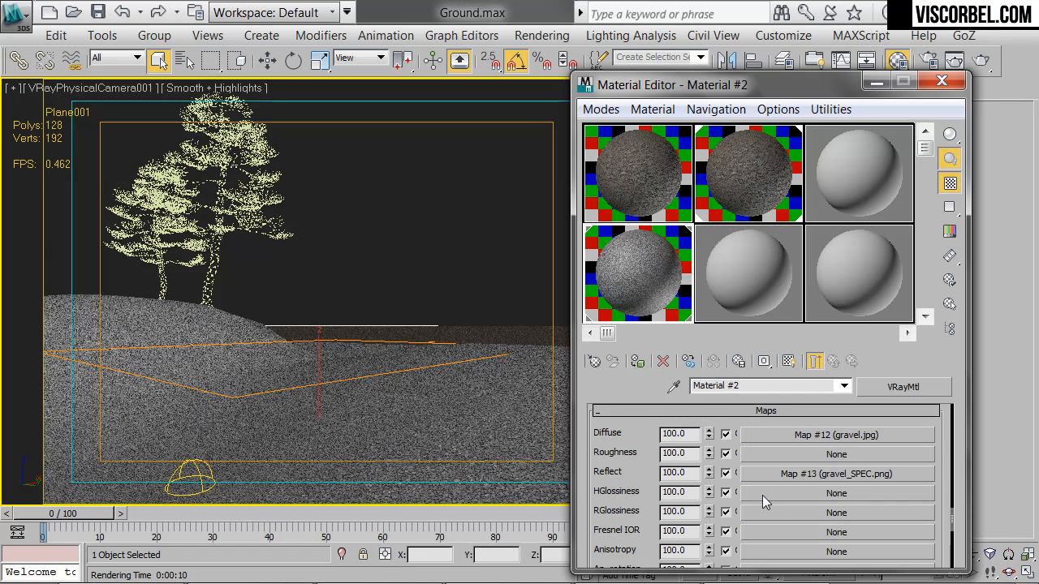
scroll(778, 526, down, 3)
click(780, 526)
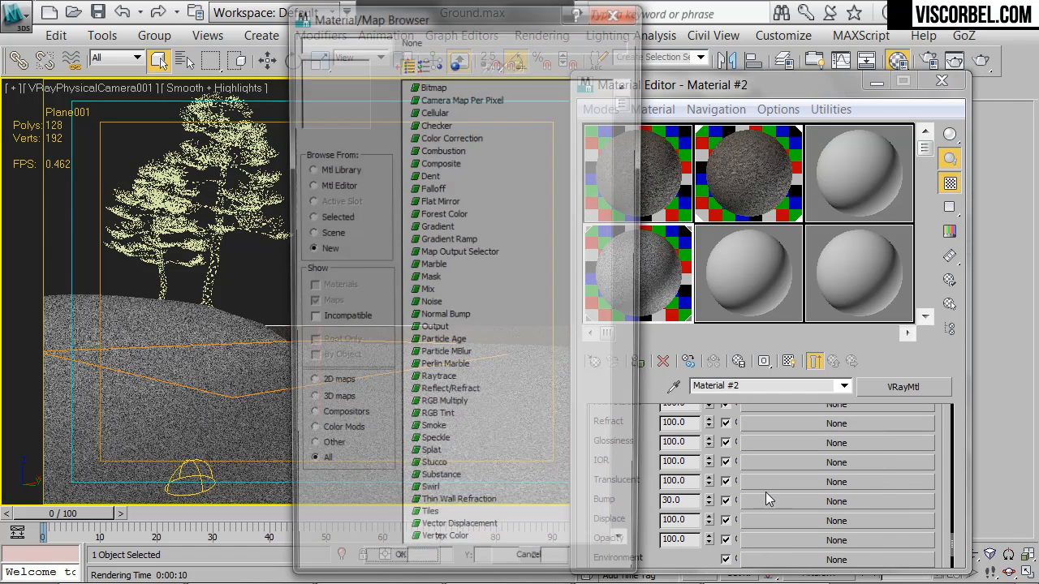
double_click(428, 81)
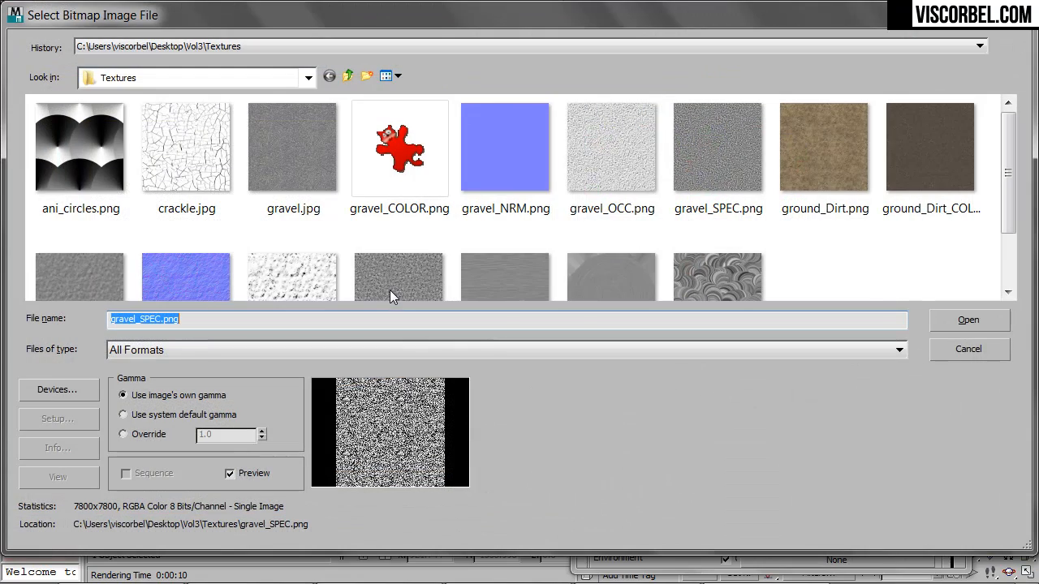
Step: List all file types in the Textures folder and try to load gravel_DISP.tiff as the displacement bitmap
click(357, 350)
click(234, 332)
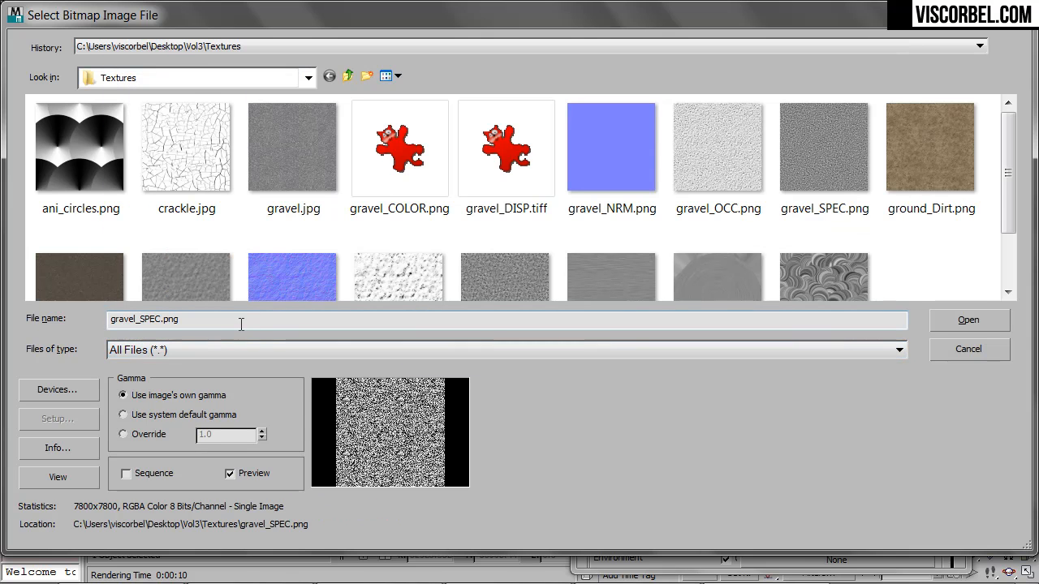
click(474, 183)
click(988, 327)
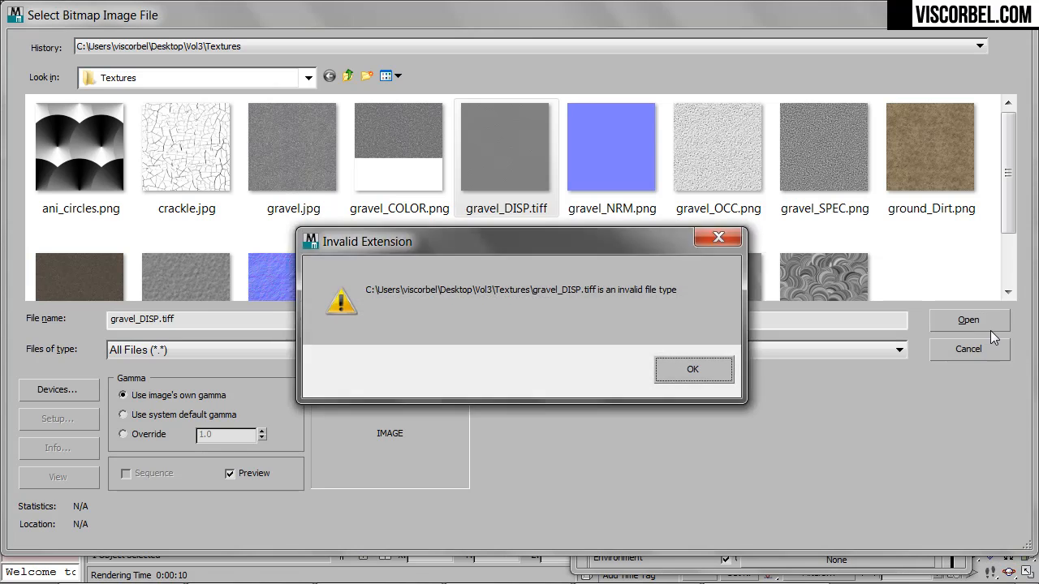
Step: Rename the displacement texture file to gravel_DISP.tif and load it as the Displace bitmap
click(724, 367)
key(F2)
click(549, 210)
key(BackSpace)
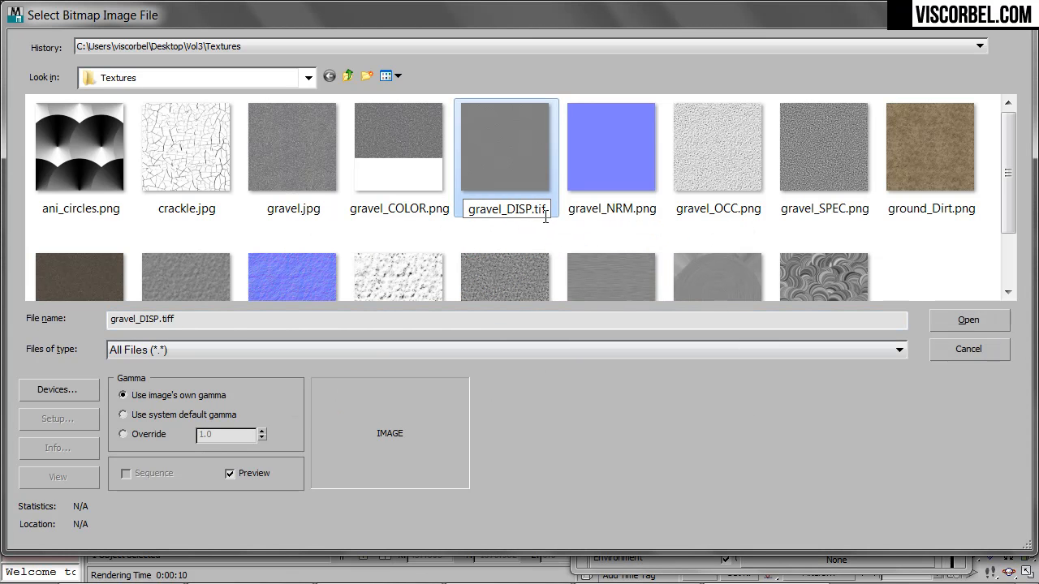
key(Return)
click(623, 313)
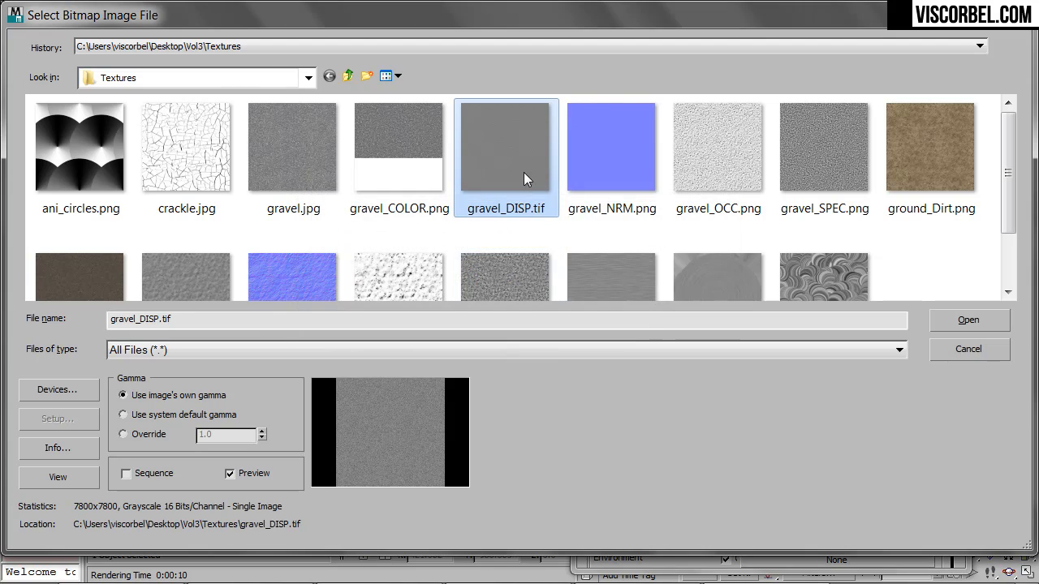
double_click(524, 172)
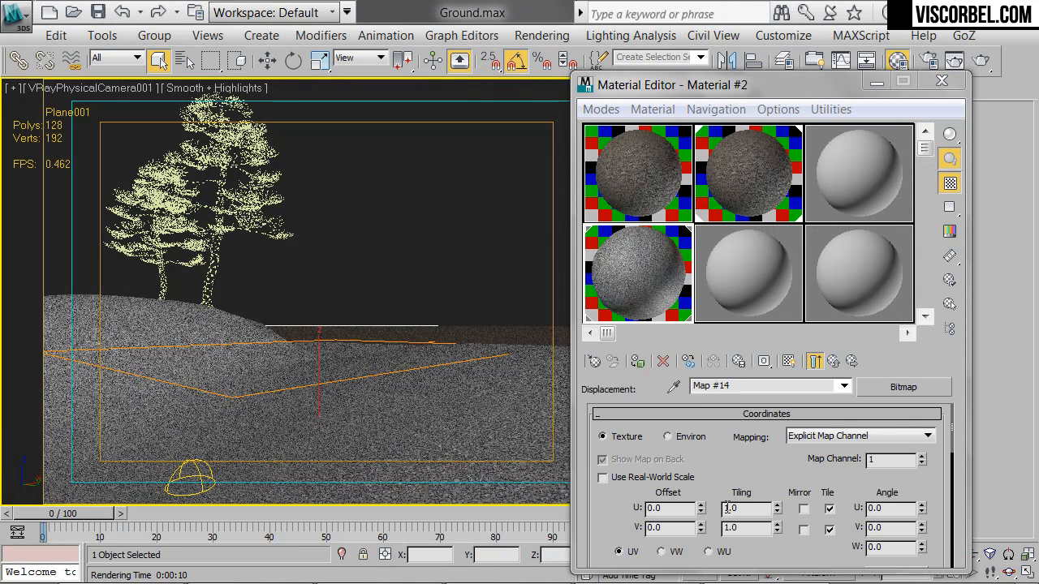
Step: Set the displacement bitmap's U and V Tiling to 2 and return to the parent material
double_click(740, 509)
text(2)
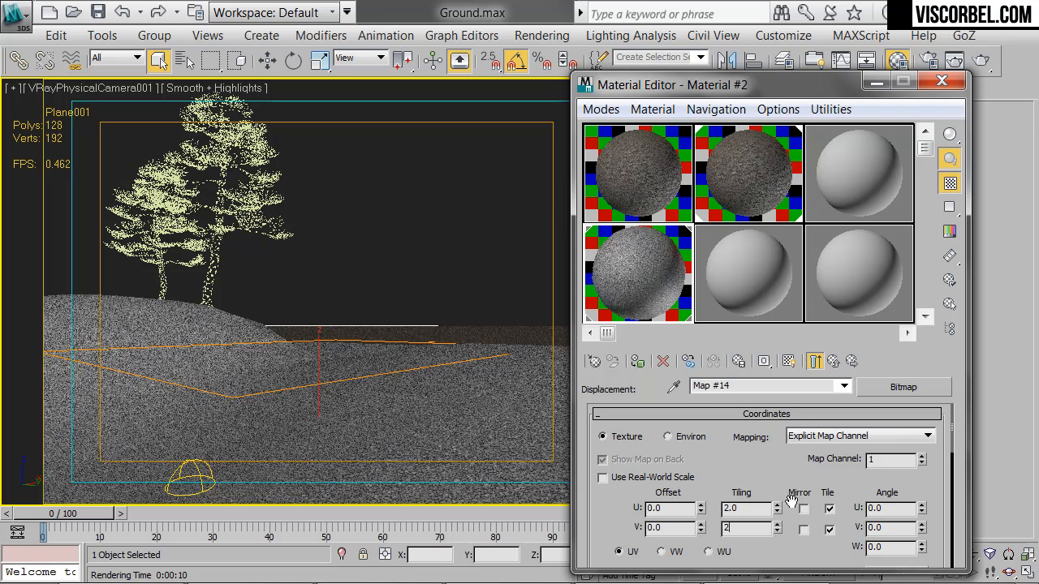
click(836, 362)
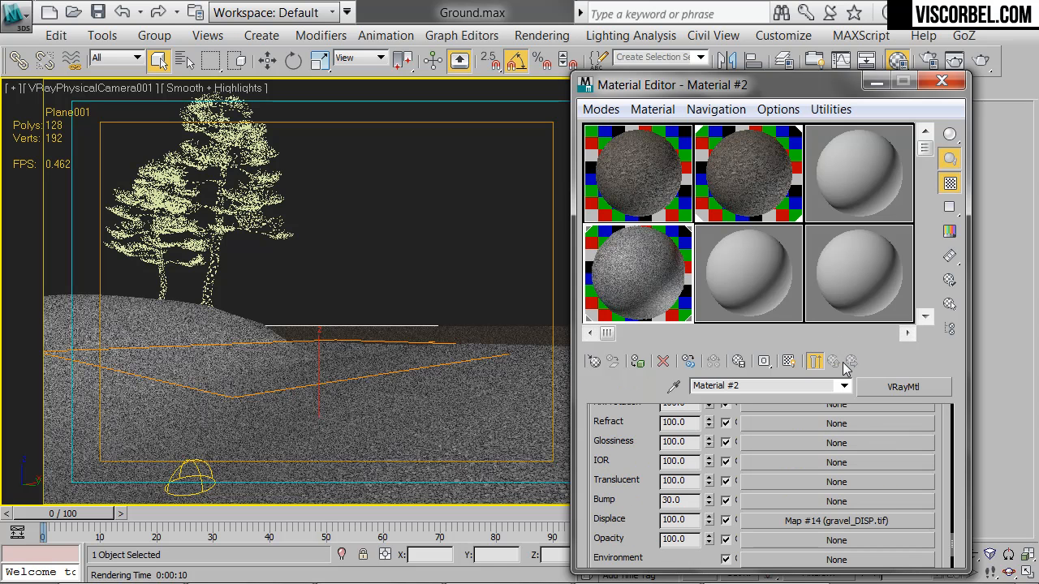
Step: Start a test render of the displaced gravel, cancel it, and set the material's Displace amount to 3
click(981, 68)
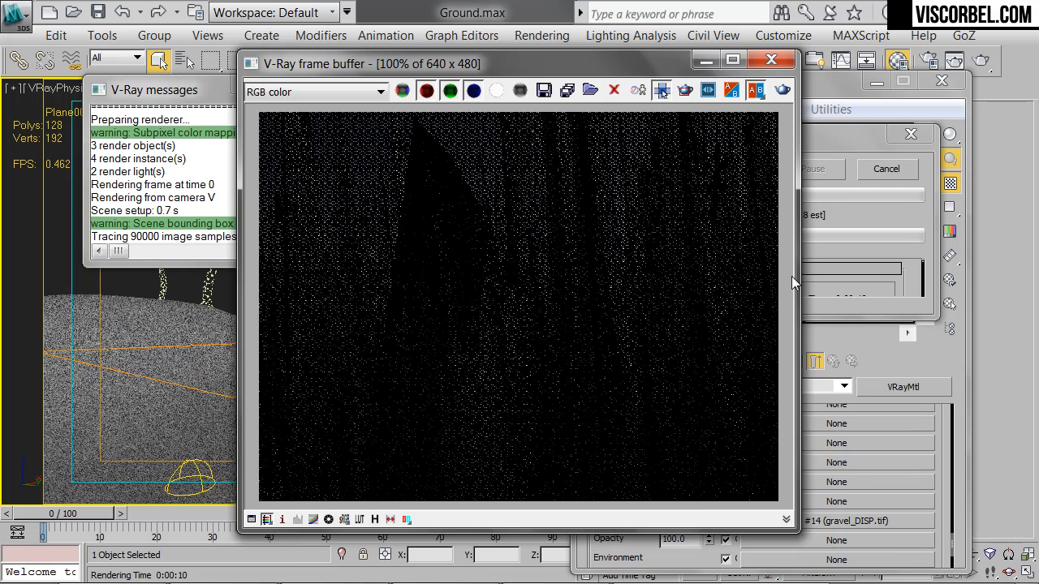
click(881, 168)
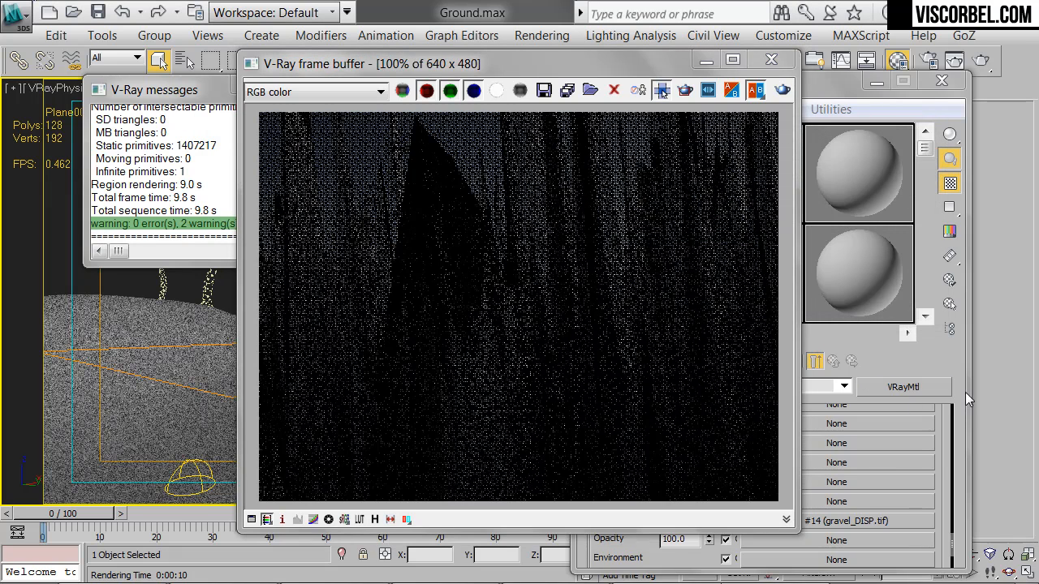
drag(940, 468, 940, 448)
double_click(686, 500)
text(3)
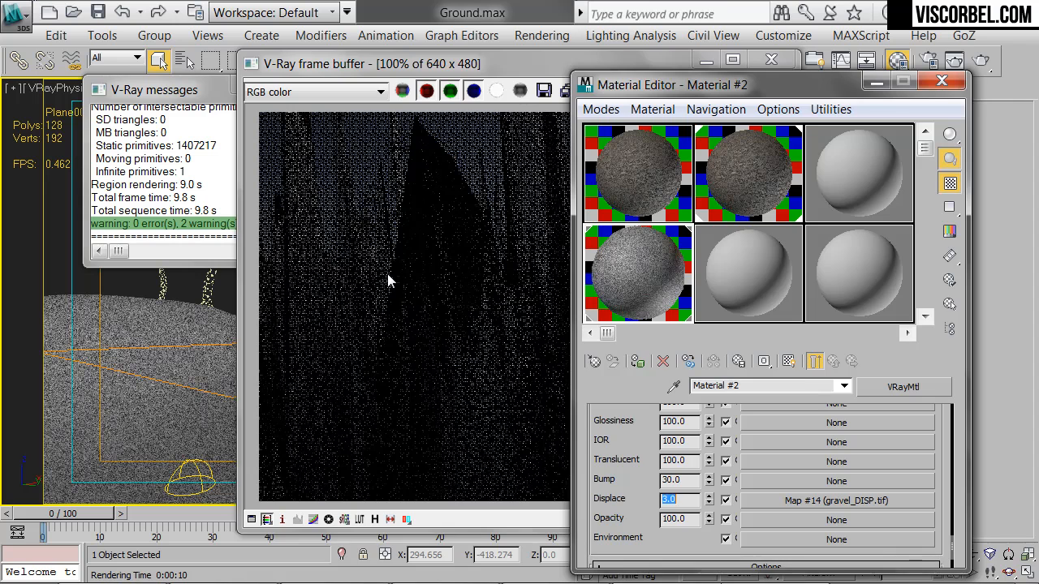
Step: Render the scene again, examine the displaced gravel close up, and close the V-Ray frame buffer
click(387, 273)
click(783, 92)
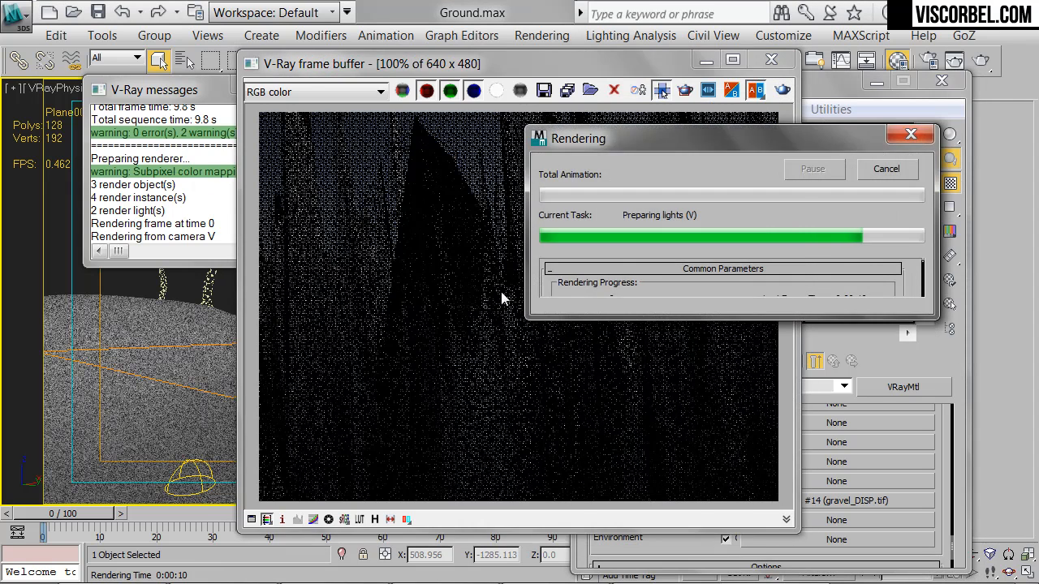
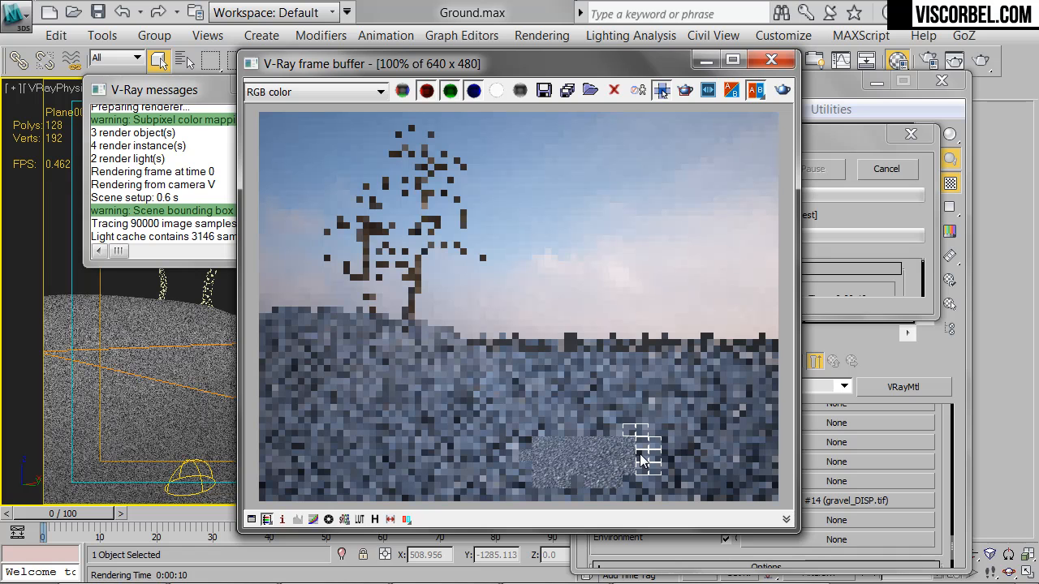
scroll(674, 445, up, 1)
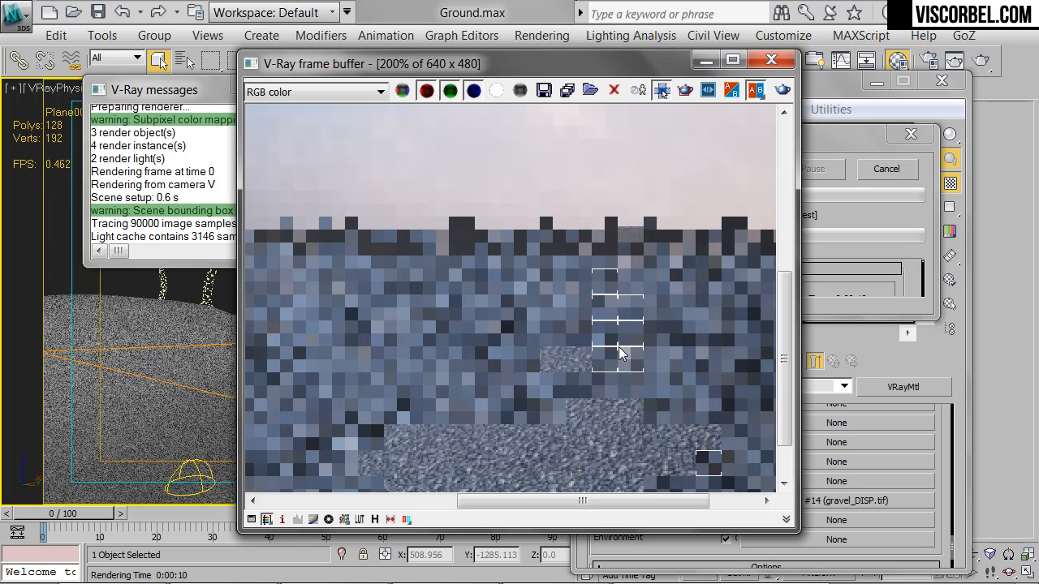
scroll(647, 398, down, 1)
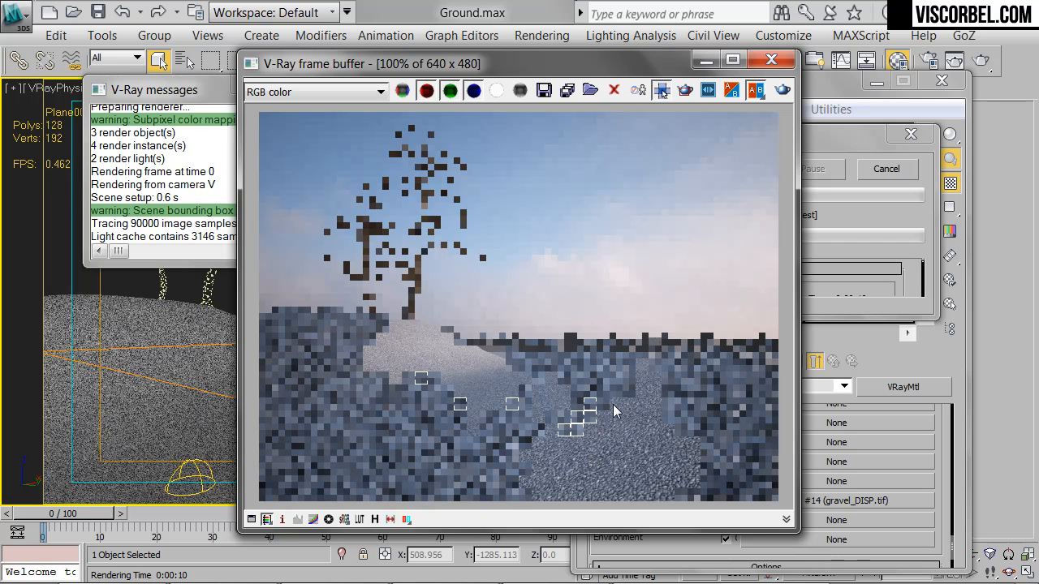
scroll(648, 470, up, 1)
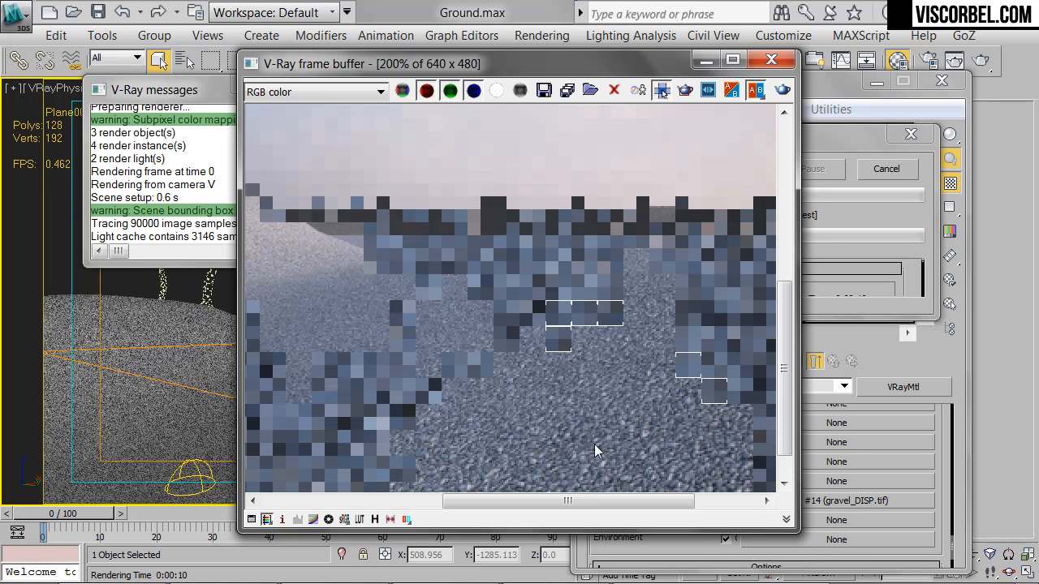
scroll(607, 414, down, 1)
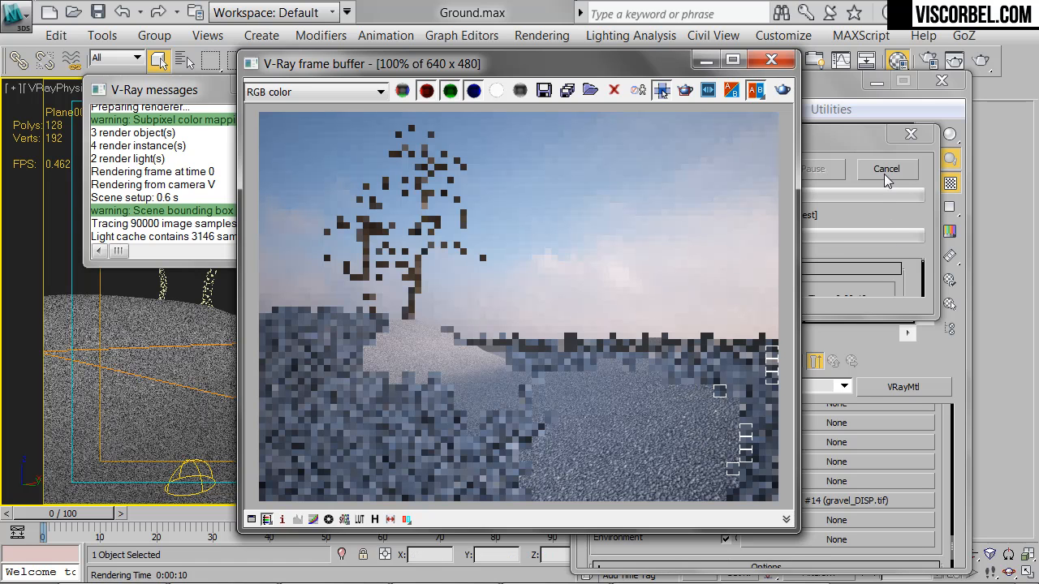
click(771, 60)
Step: Switch to Photoshop, bring up the Snow0083_2_L.jpg texture and apply a Hue/Saturation adjustment to it
mouse_move(158, 575)
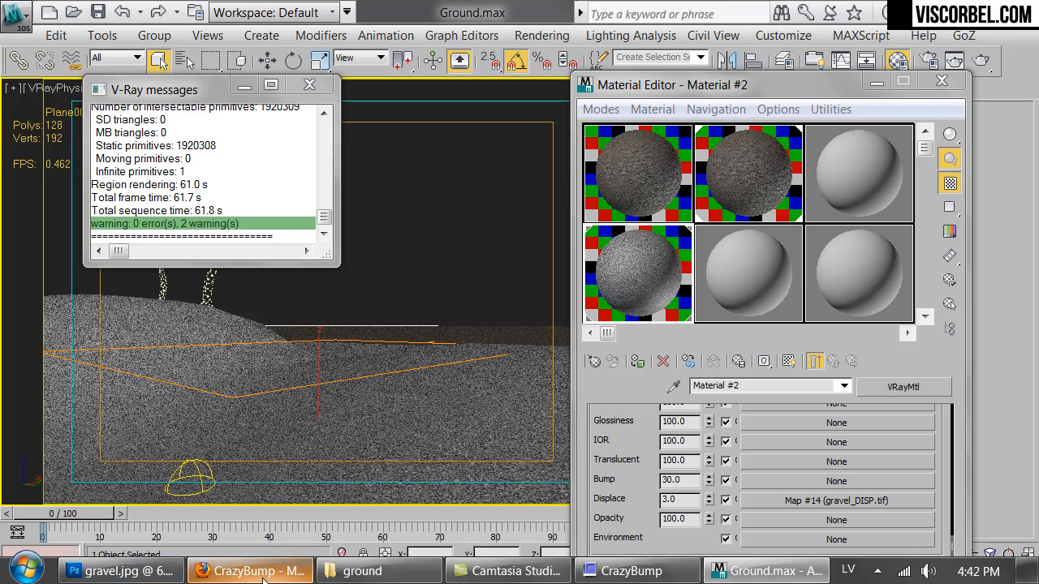
click(137, 571)
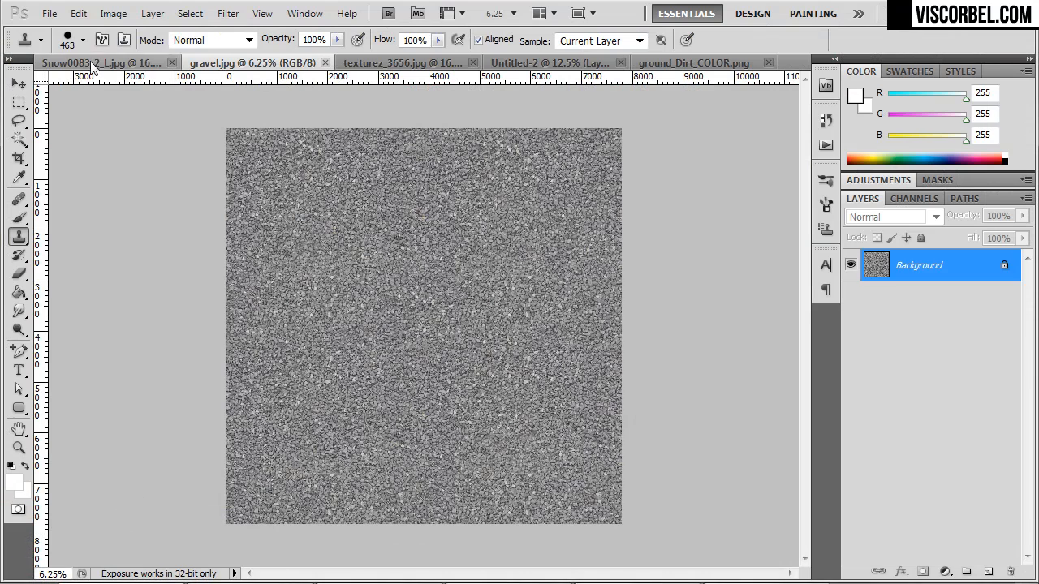
click(150, 63)
key(ctrl+u)
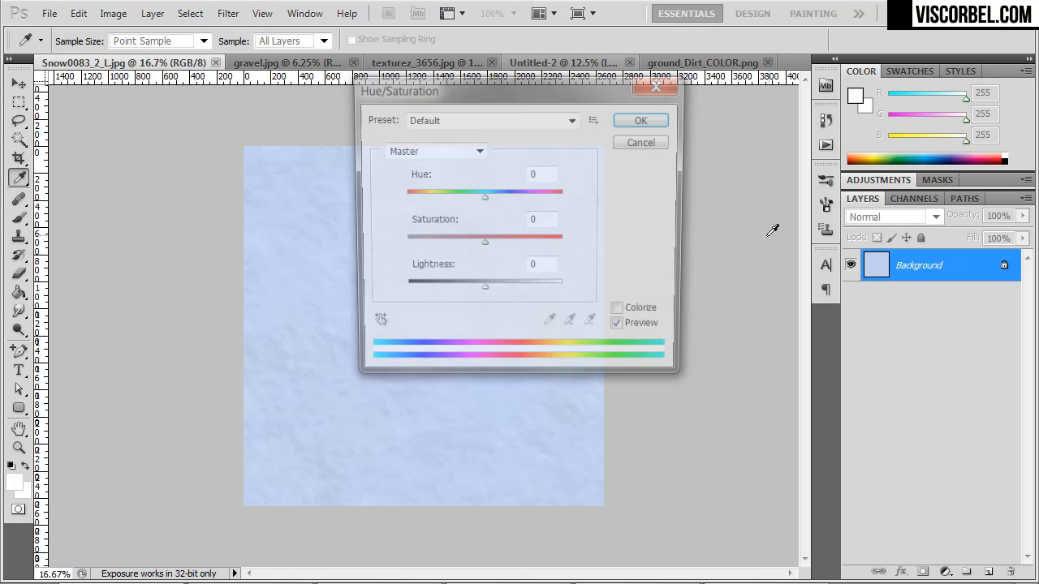
click(655, 116)
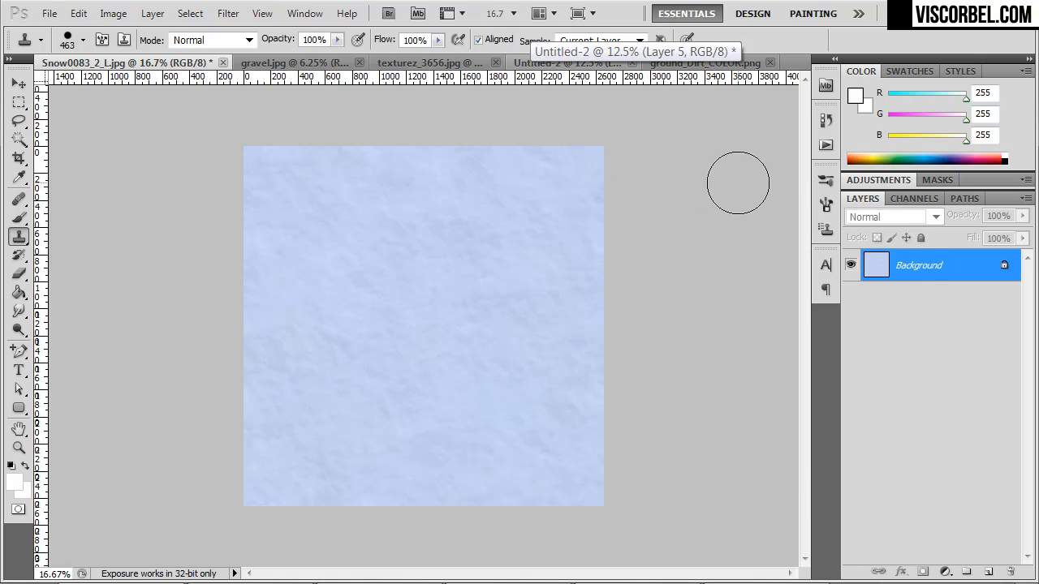
Step: Apply a Levels adjustment to the snow texture with the black input level at 92
key(ctrl+l)
drag(615, 370, 690, 367)
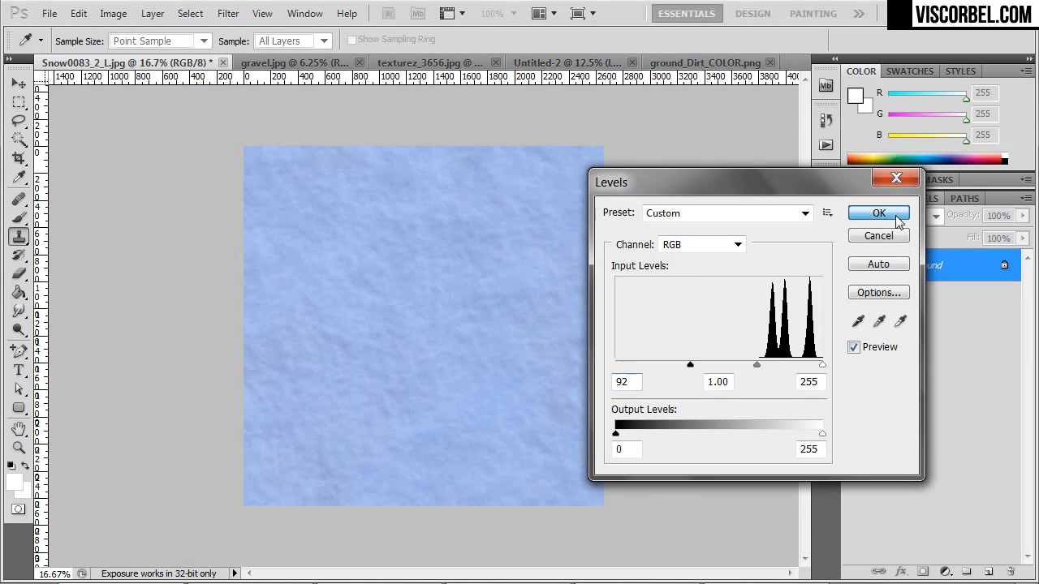
click(892, 216)
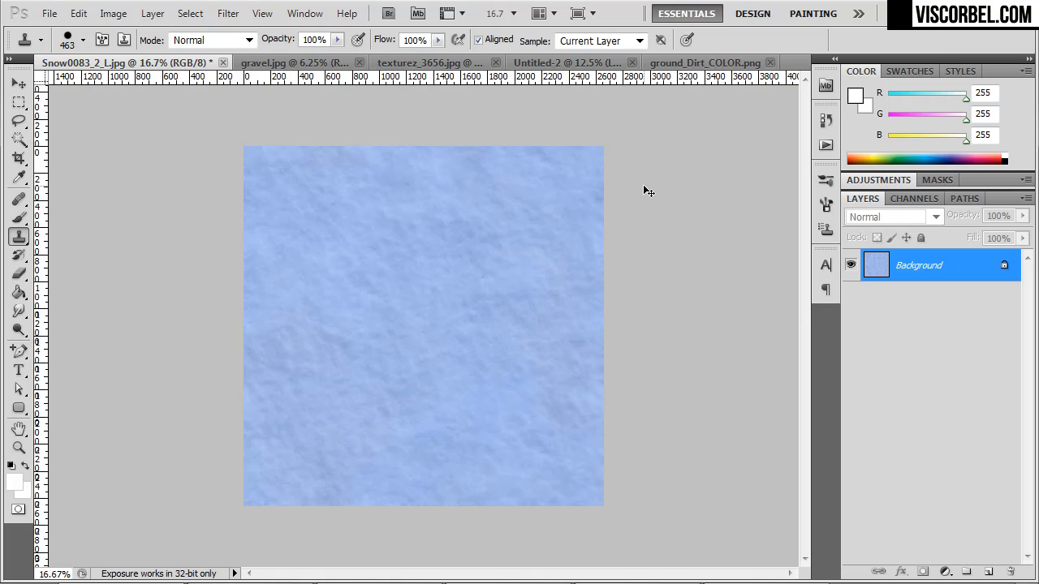
Step: Start saving the adjusted snow texture under a new location, browsing to the Vol3 folder on the Desktop
key(ctrl+shift+s)
click(61, 151)
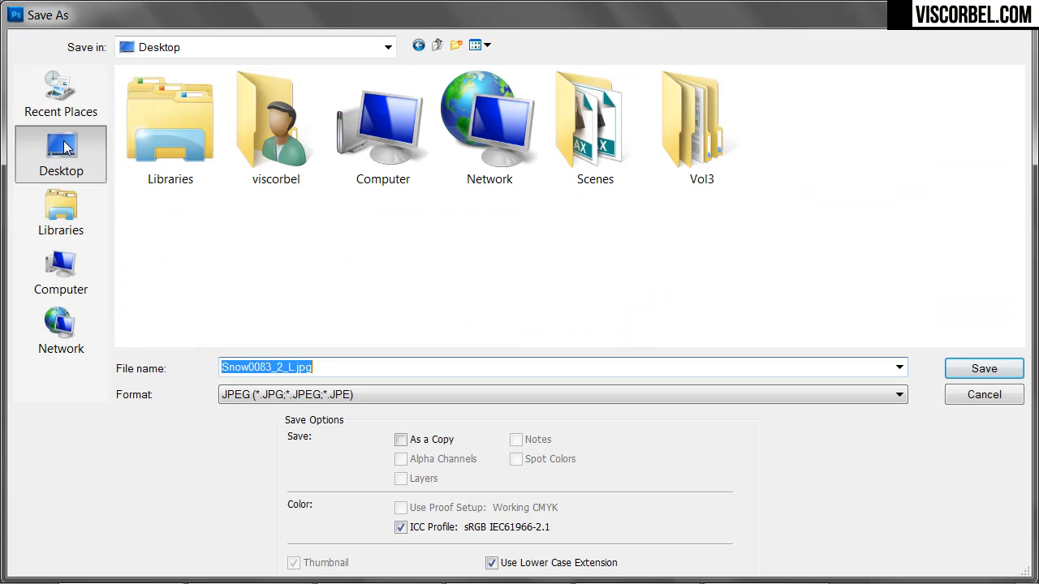
double_click(736, 158)
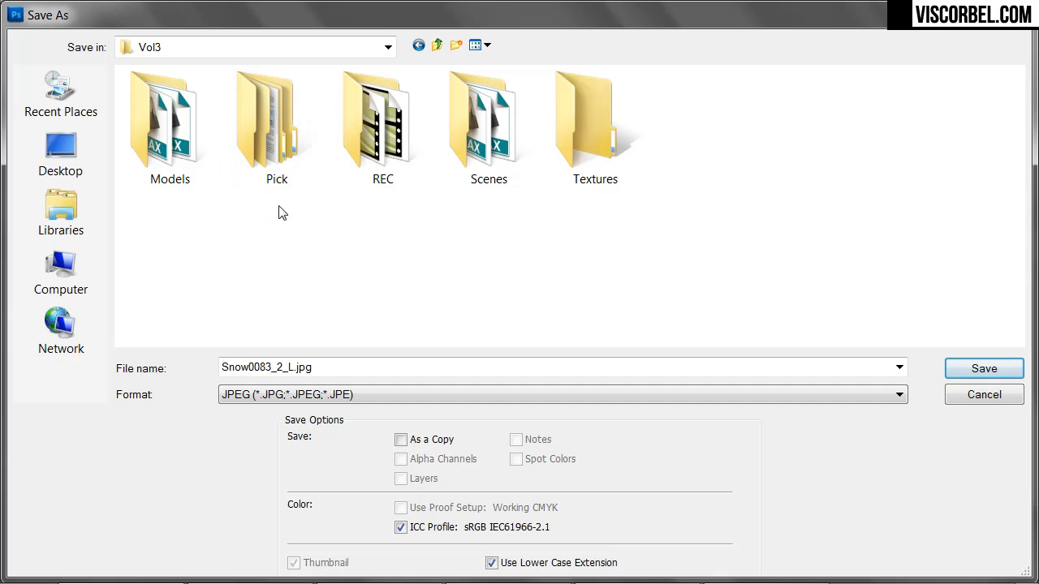
Step: Save the snow texture as a JPEG named snow in the Textures folder
double_click(615, 139)
double_click(286, 367)
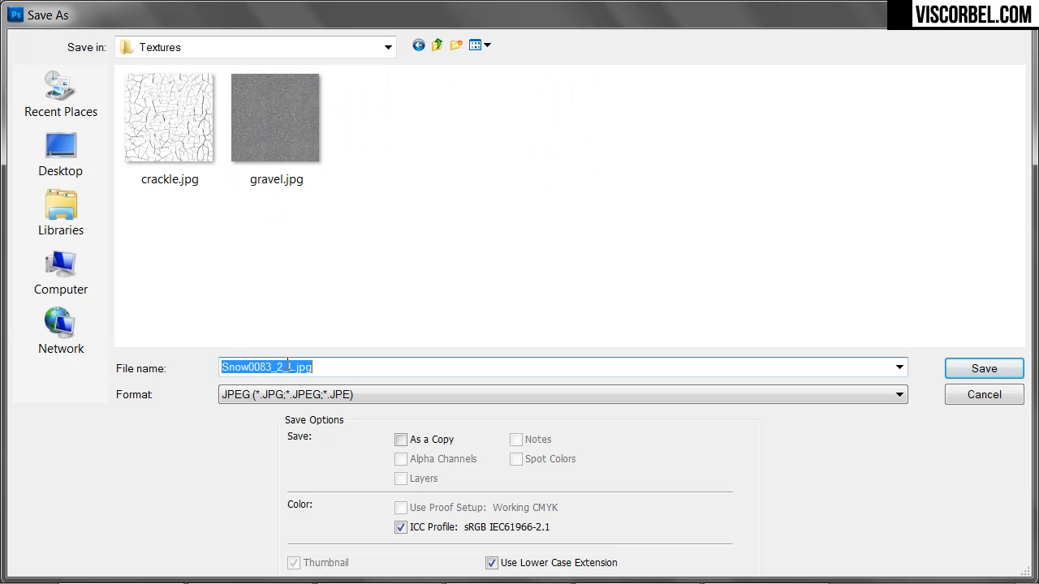
text(snow)
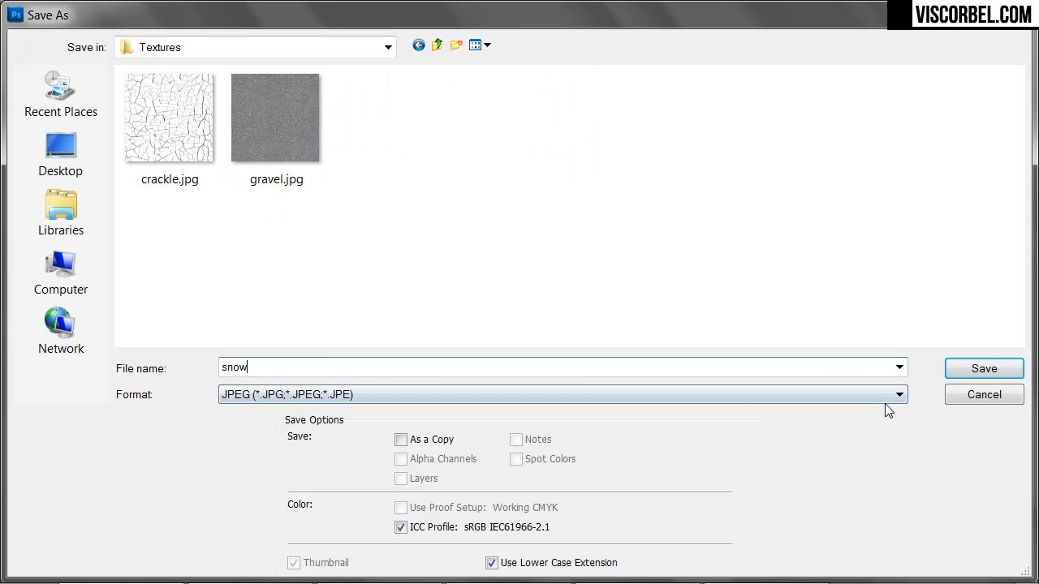
click(998, 364)
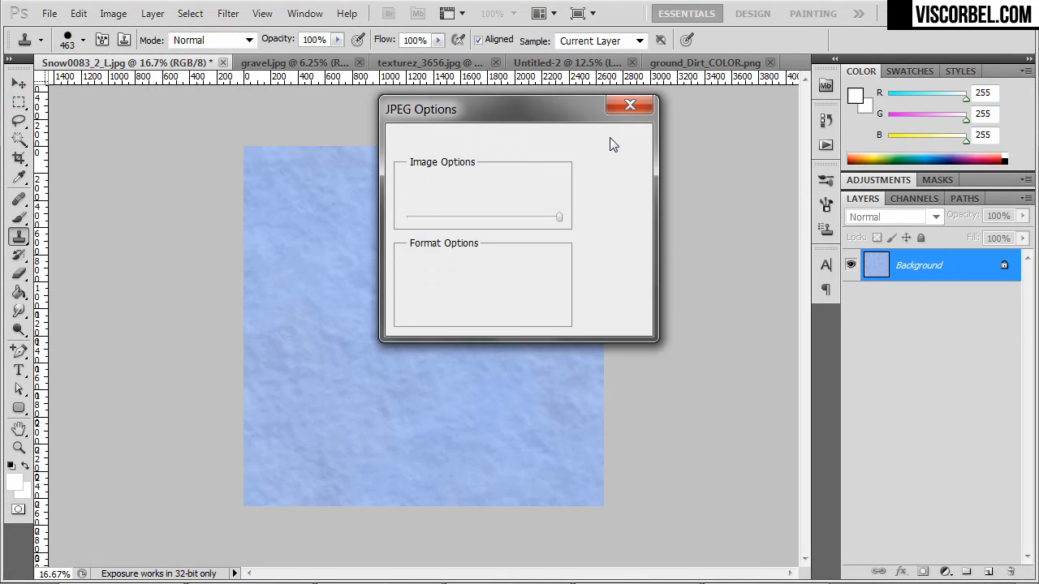
click(614, 142)
key(s)
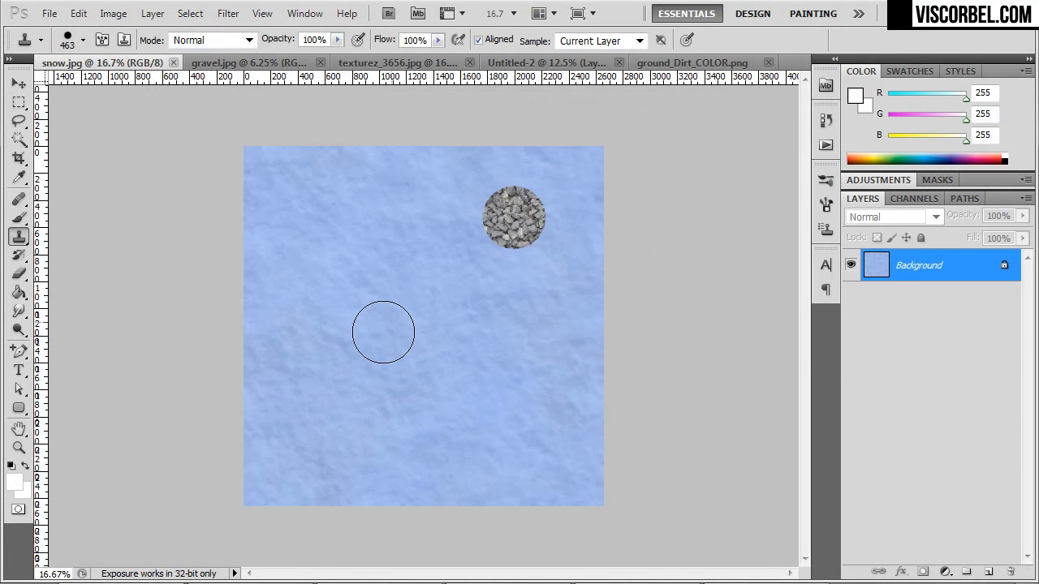
Step: Switch to CrazyBump, load snow.jpg from the Textures folder and choose the second of the two proposed shapes
key(alt+Tab)
alt+click(394, 328)
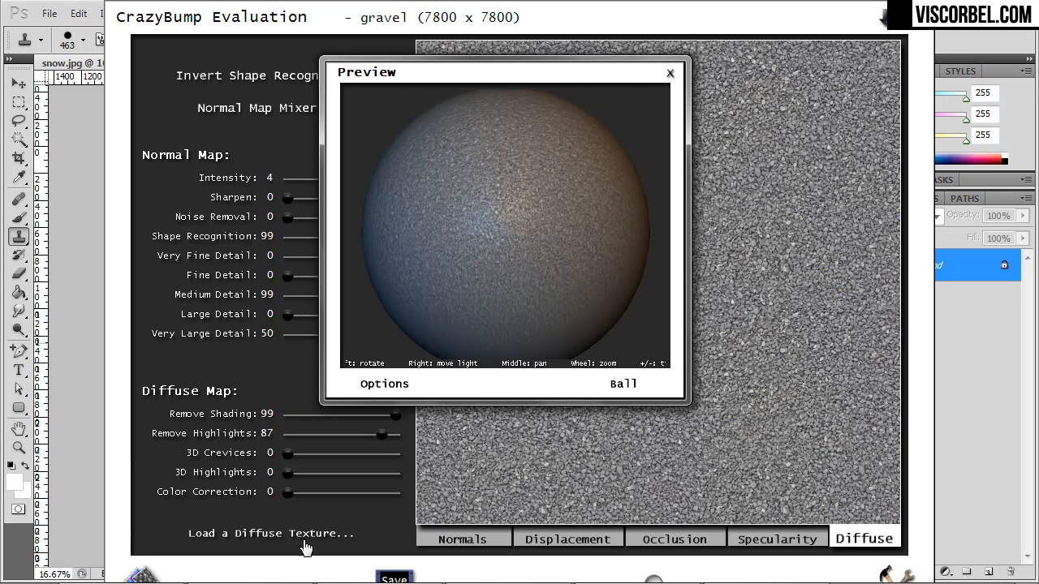
click(139, 575)
click(237, 214)
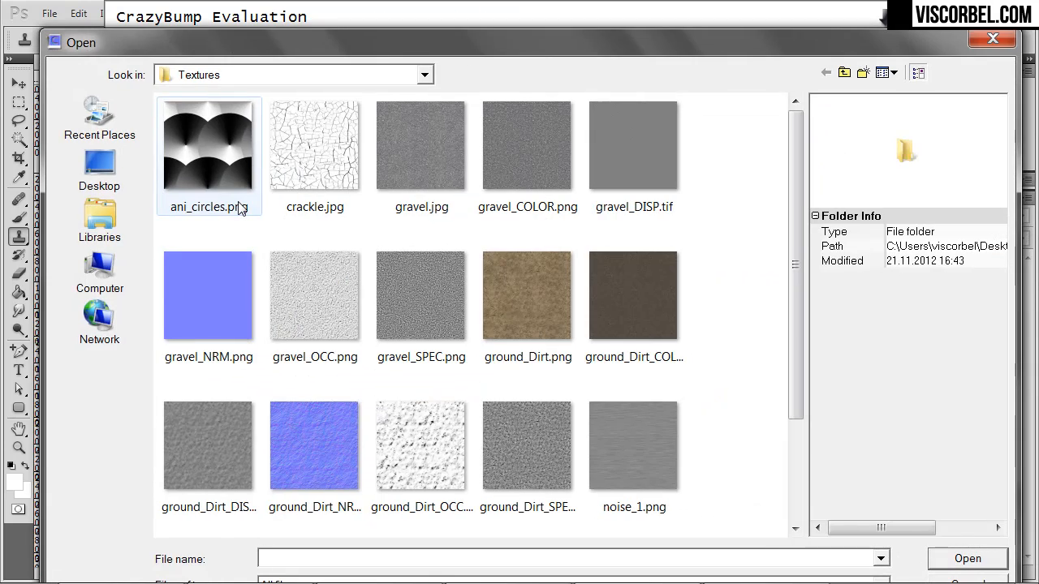
click(214, 313)
scroll(215, 313, down, 2)
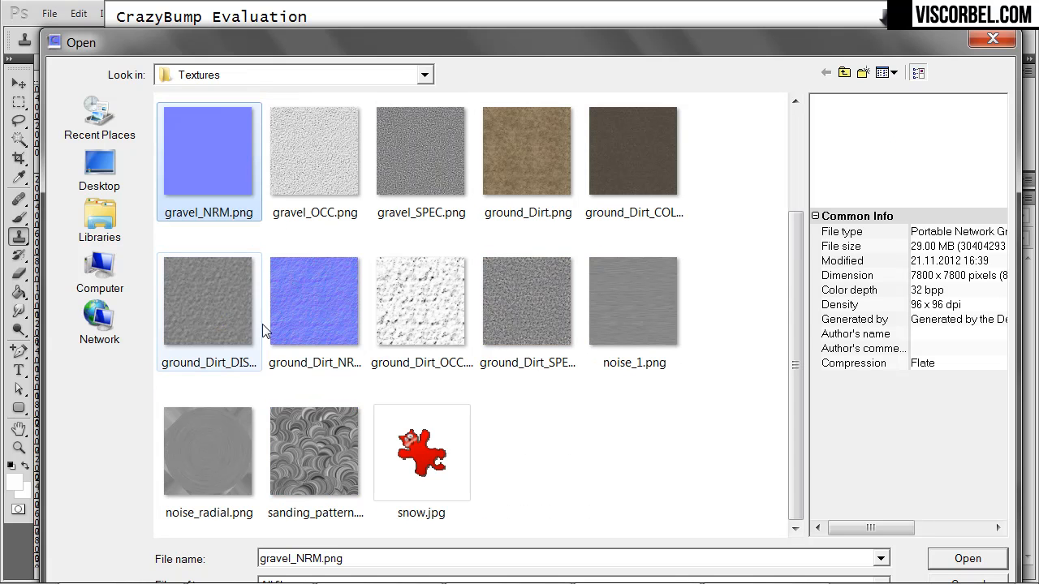
click(469, 479)
click(968, 560)
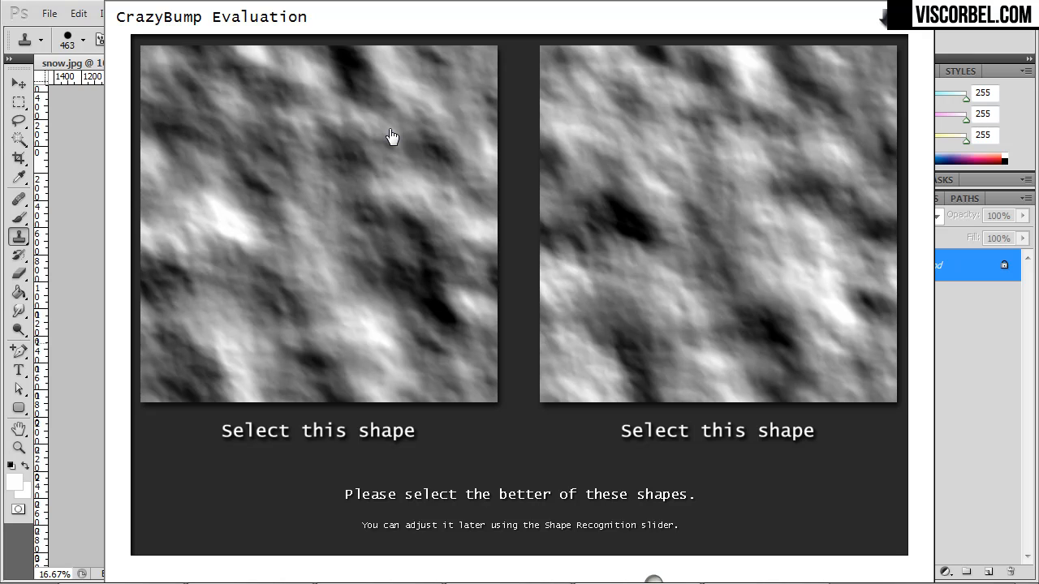
click(753, 316)
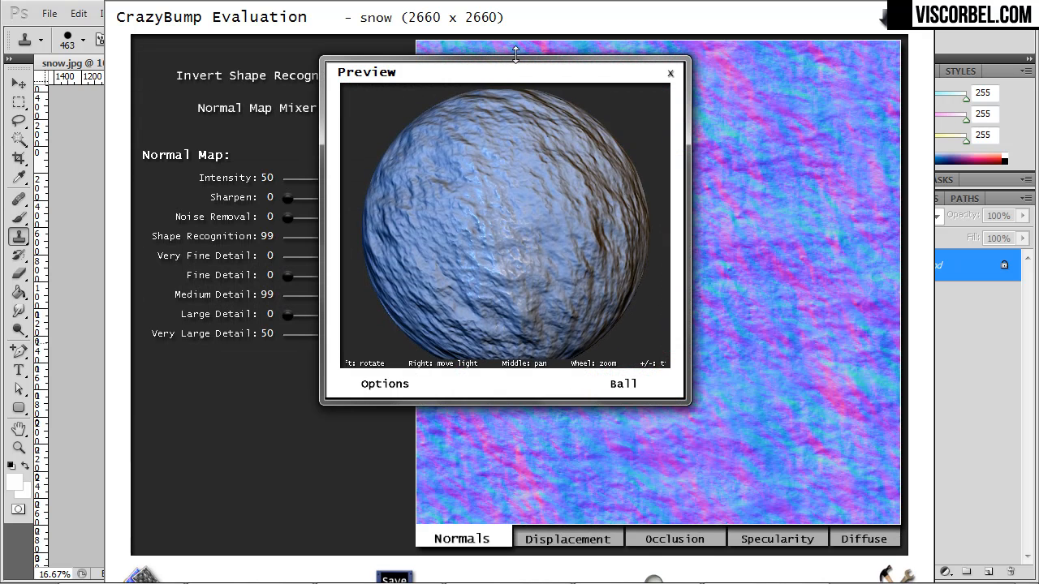
Step: Move the 3D preview aside and set the displacement map's Depth to 20
drag(467, 77, 867, 137)
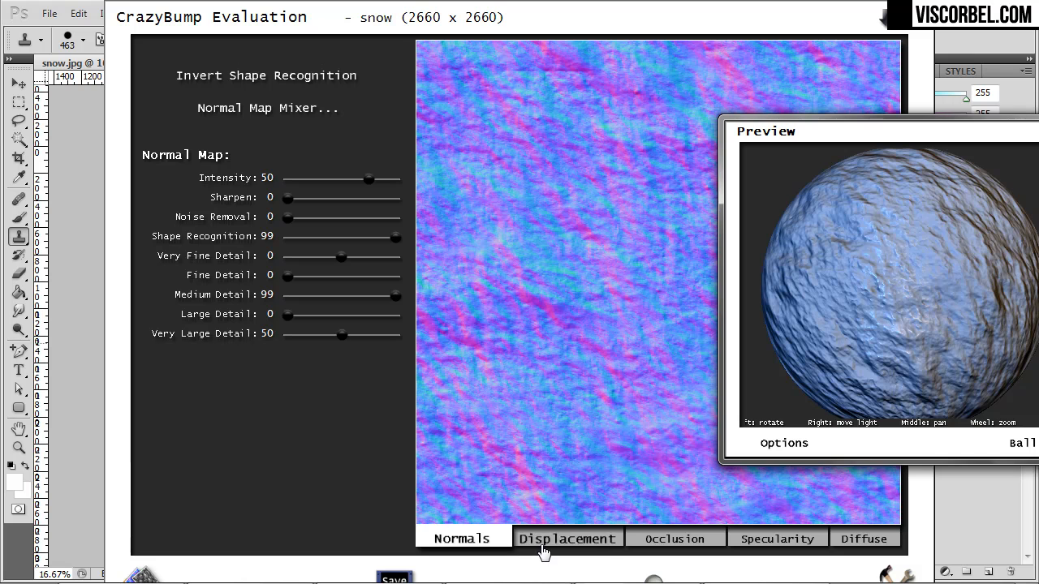
click(549, 541)
drag(282, 432, 319, 423)
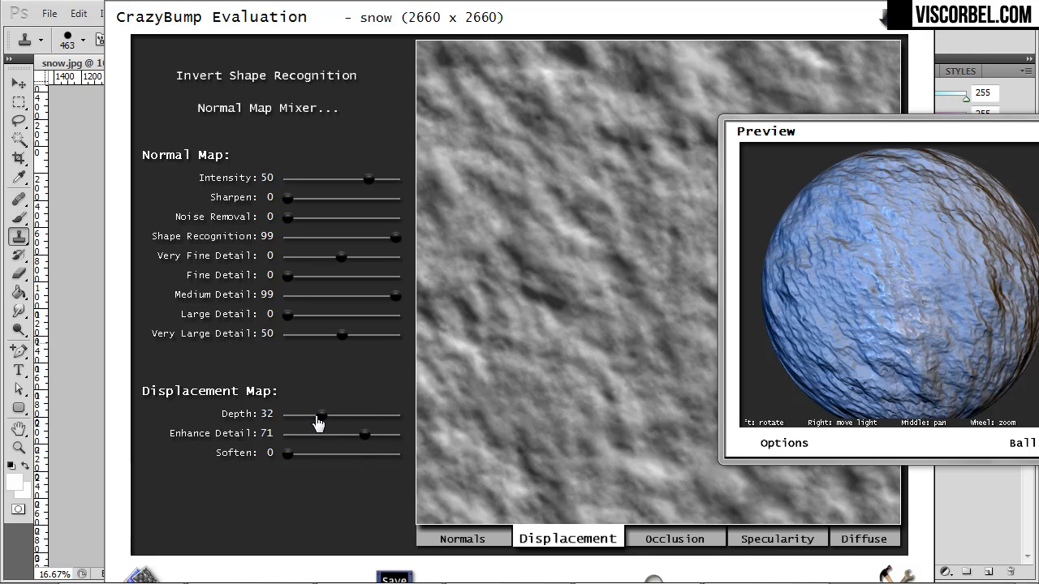
drag(319, 423, 306, 425)
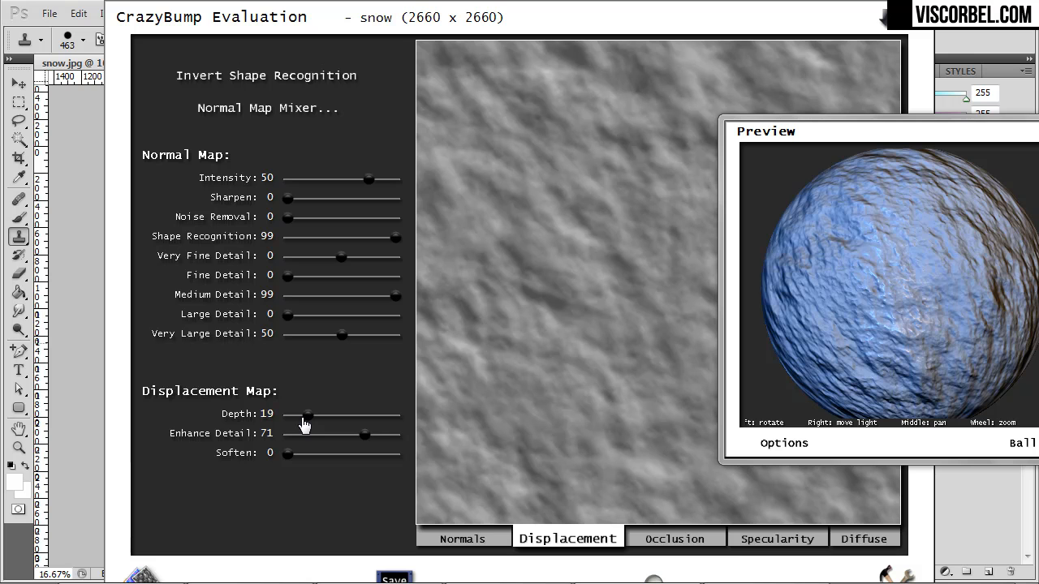
Step: Check the occlusion and specularity maps and increase Remove Shading on the diffuse map
click(674, 539)
click(777, 540)
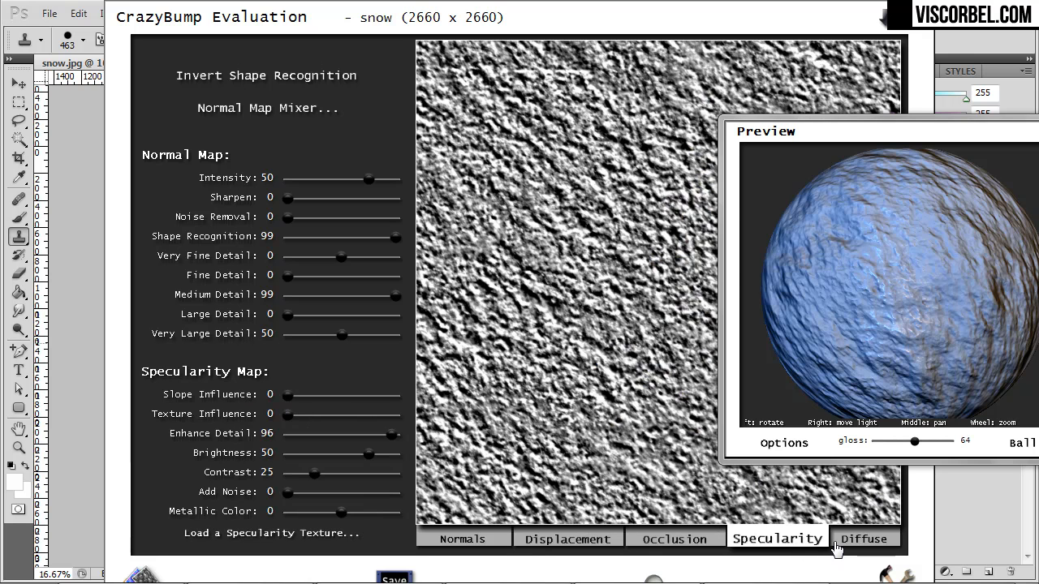
click(836, 541)
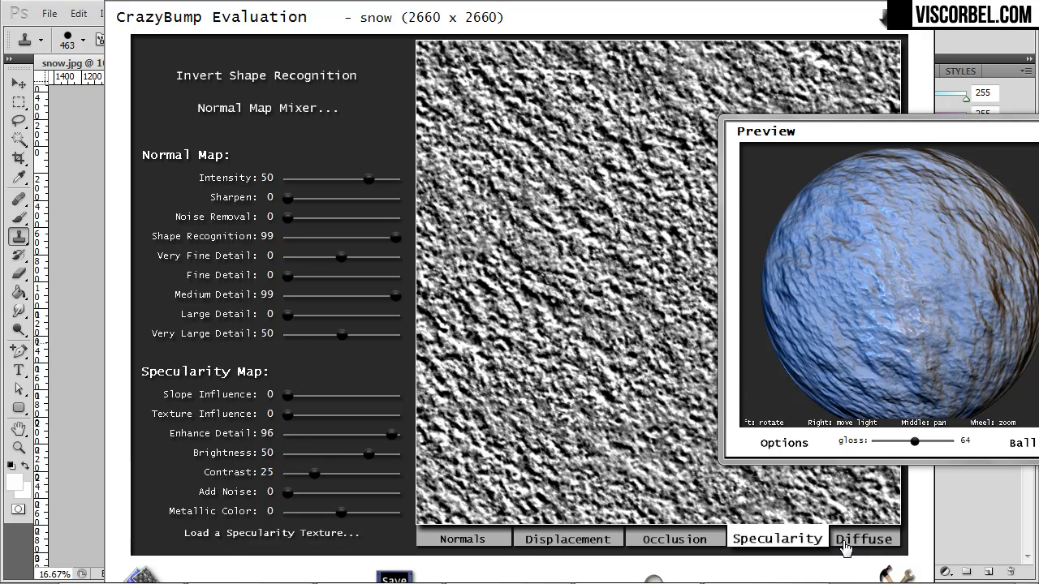
click(317, 416)
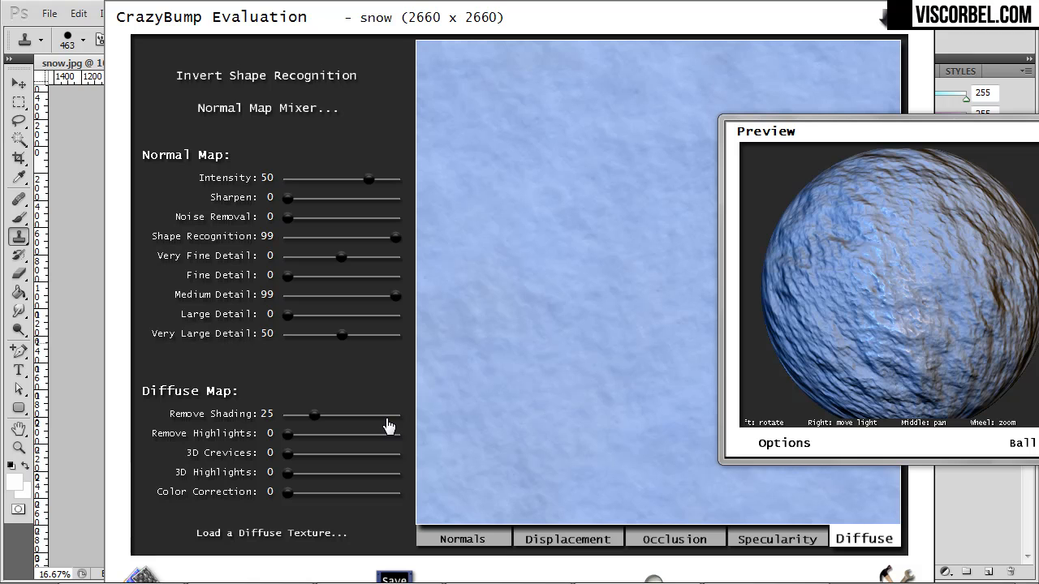
drag(316, 424, 375, 428)
Step: Save the displacement map as a 16-bit TIFF named snow_DISP.tif in the Textures folder
click(547, 542)
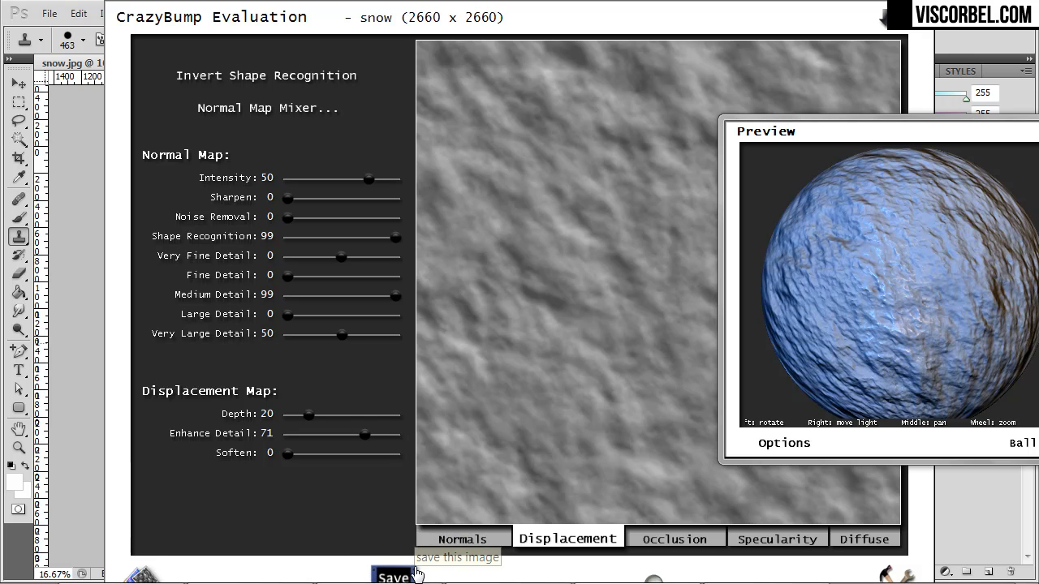
click(394, 578)
click(423, 533)
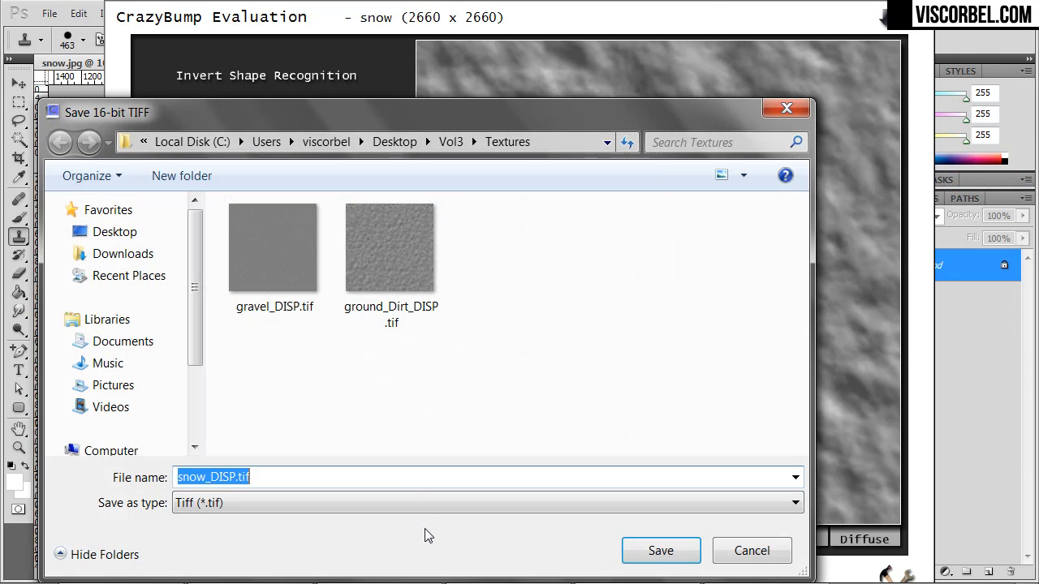
click(635, 550)
Step: Inspect the snow surface in the 3D preview under different lighting and close the preview
drag(814, 235, 715, 290)
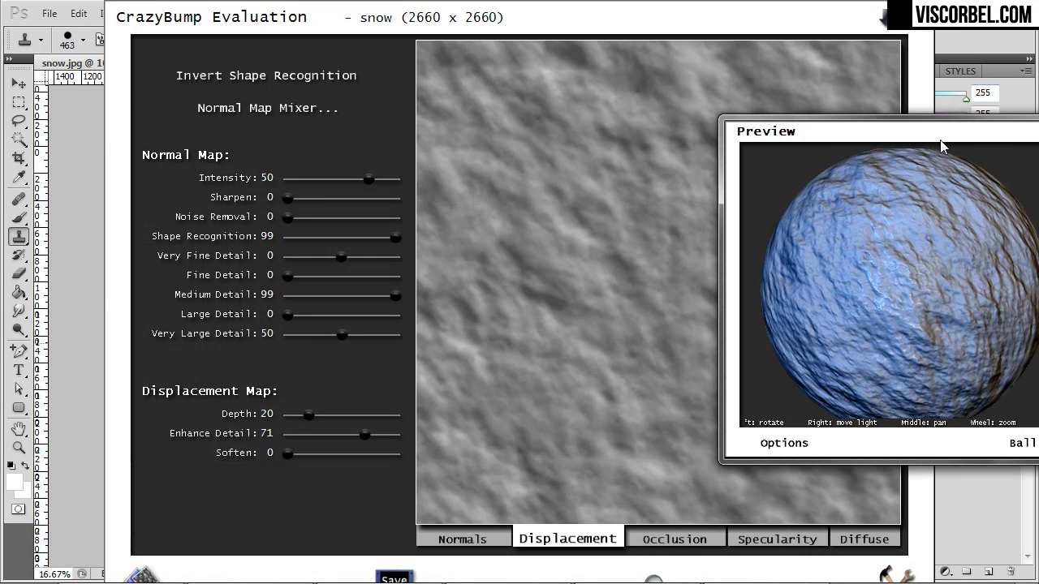
drag(928, 146, 668, 121)
right_drag(755, 180, 639, 260)
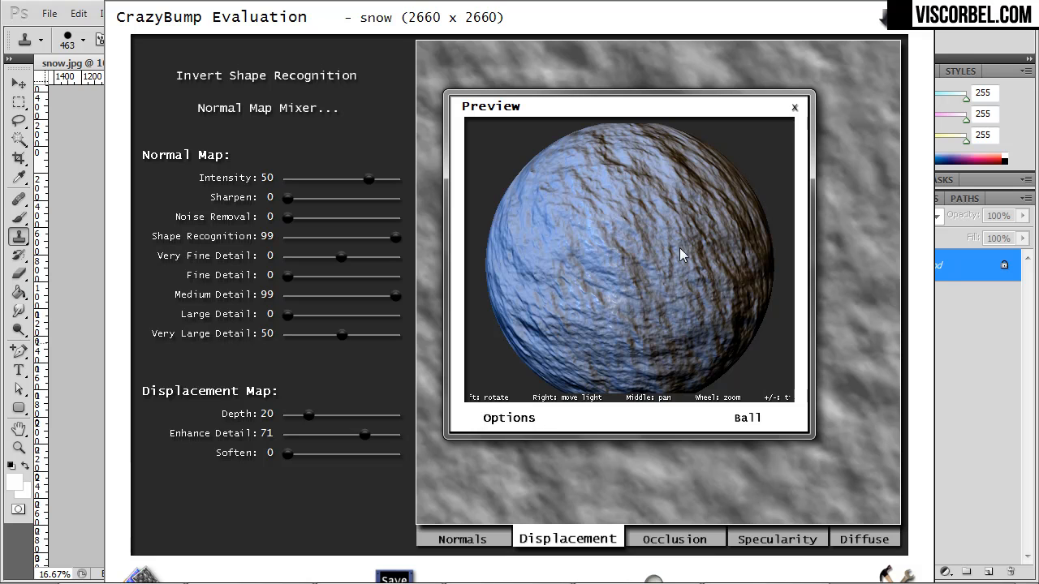
click(795, 108)
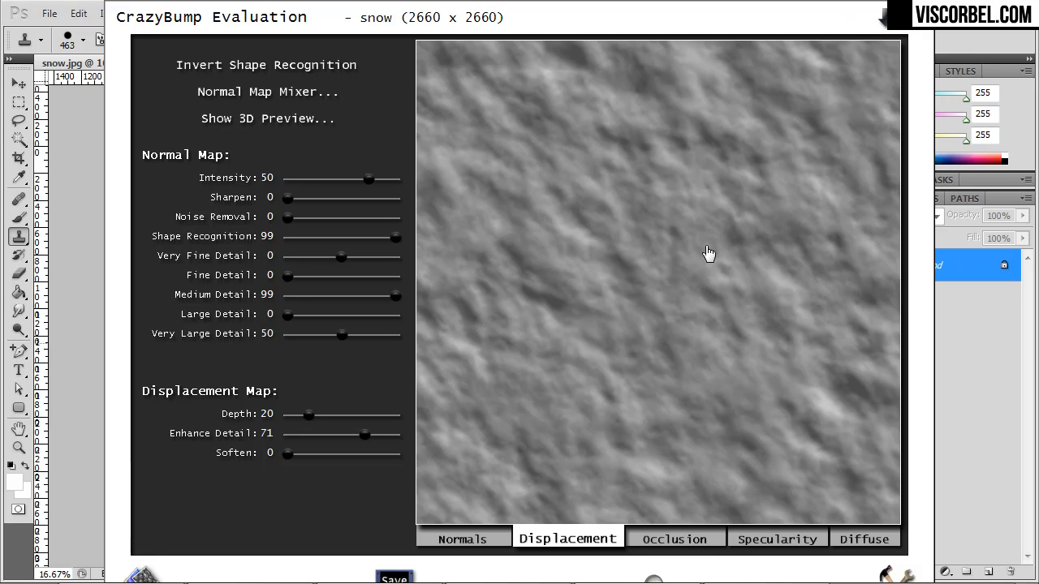
Step: Switch to 3ds Max and turn the unused material slot beside the gravel material into a VRayCarPaintMtl
click(422, 583)
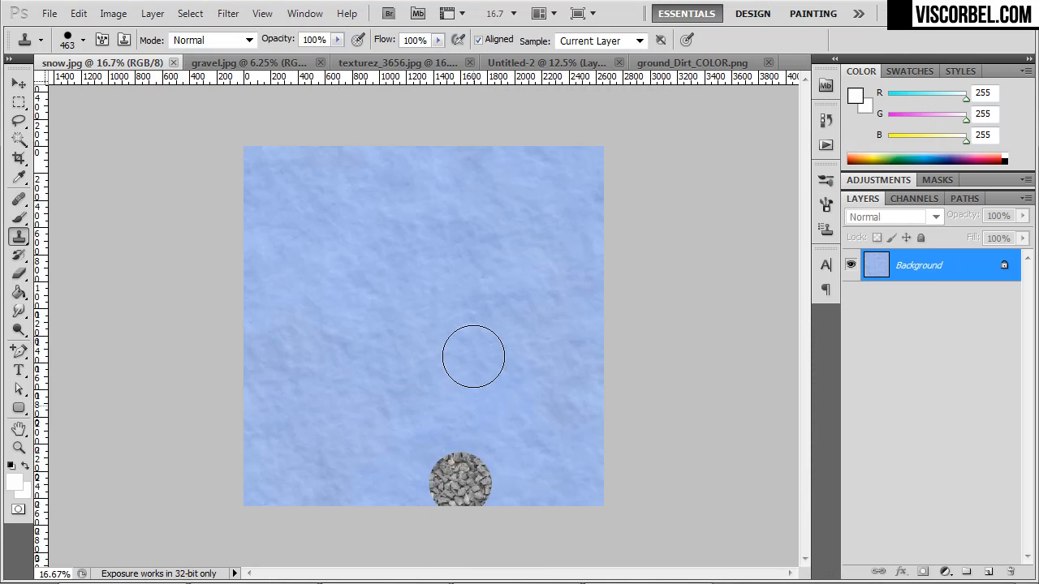
key(alt+Tab)
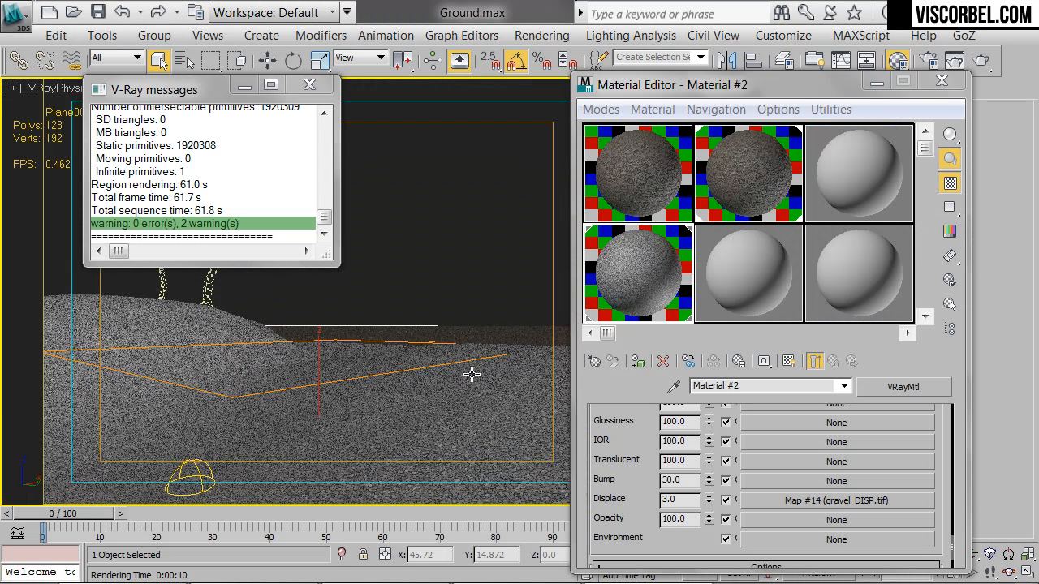
click(719, 283)
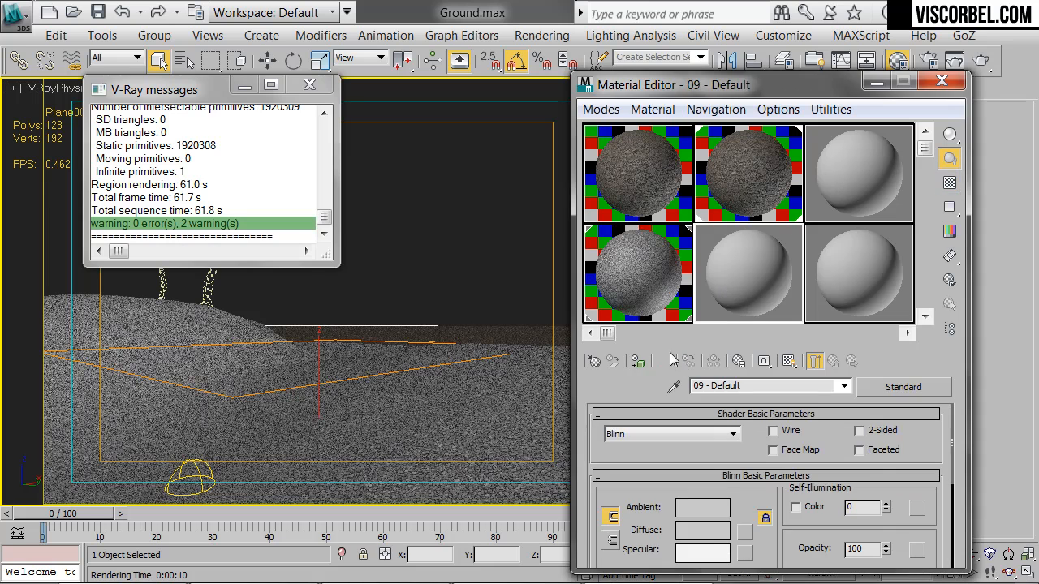
click(593, 361)
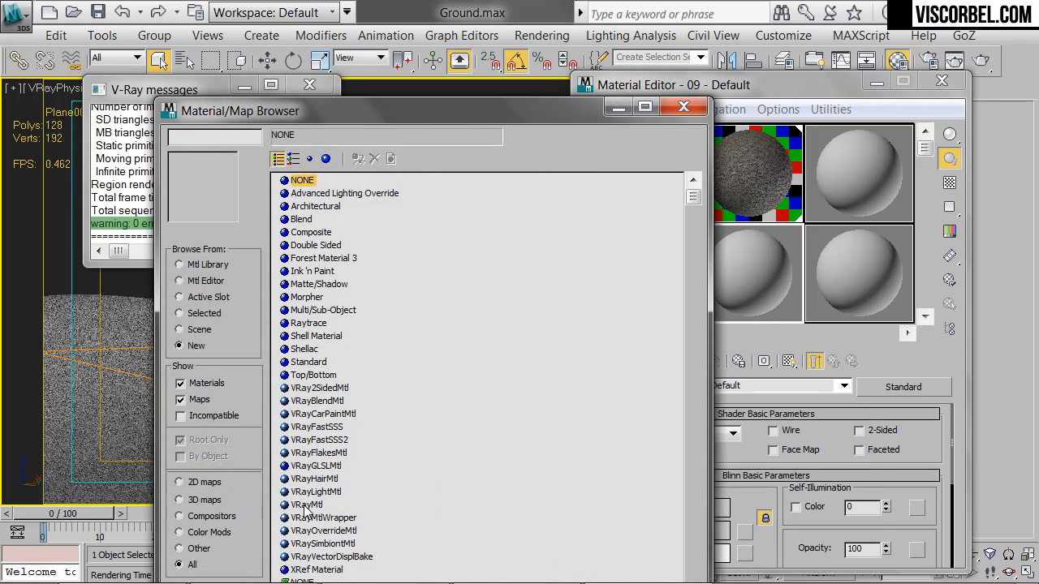
double_click(307, 505)
drag(345, 113, 317, 26)
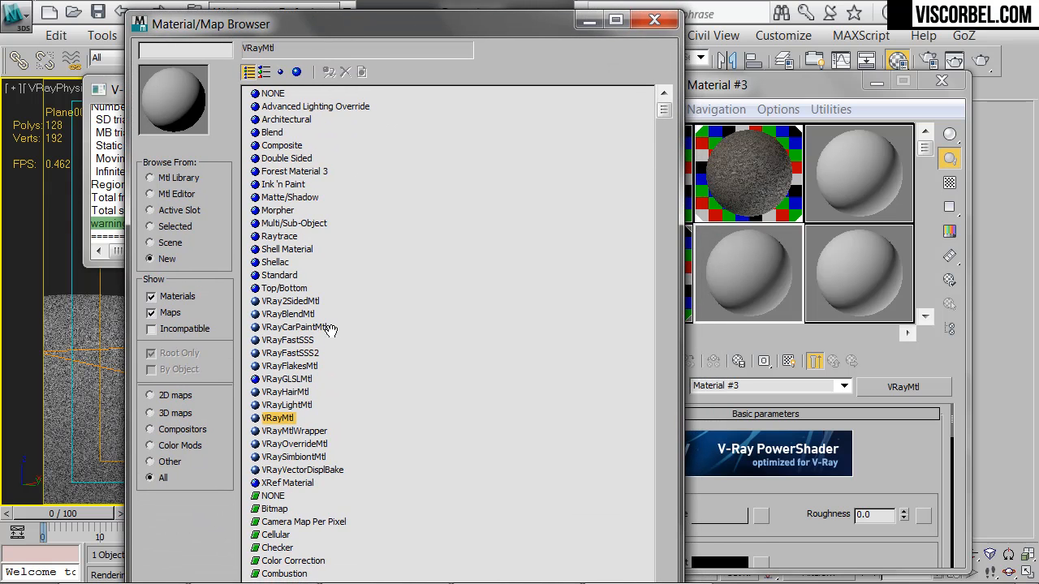
click(289, 249)
scroll(288, 251, down, 4)
scroll(289, 252, up, 3)
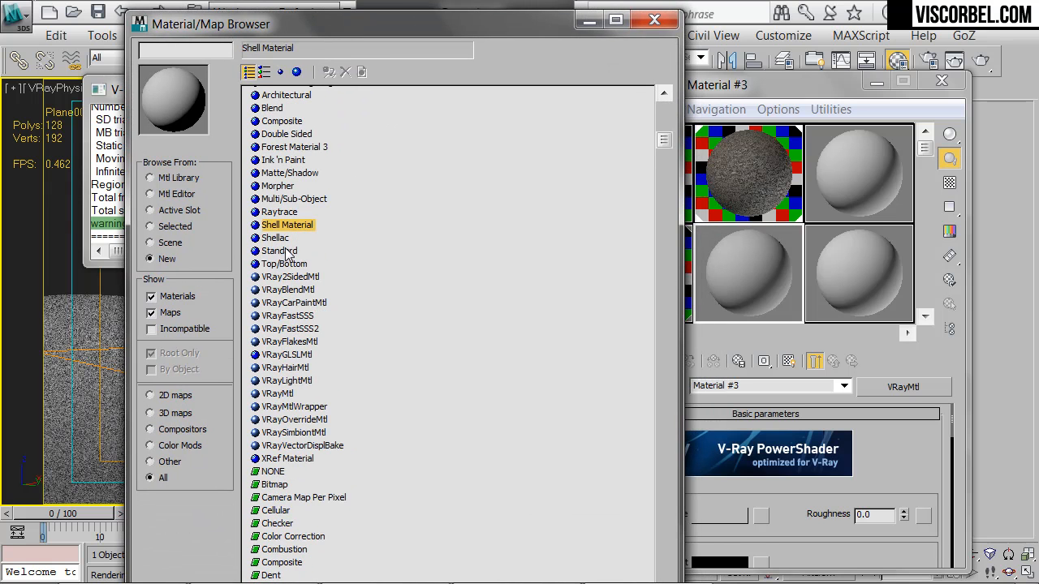
double_click(286, 304)
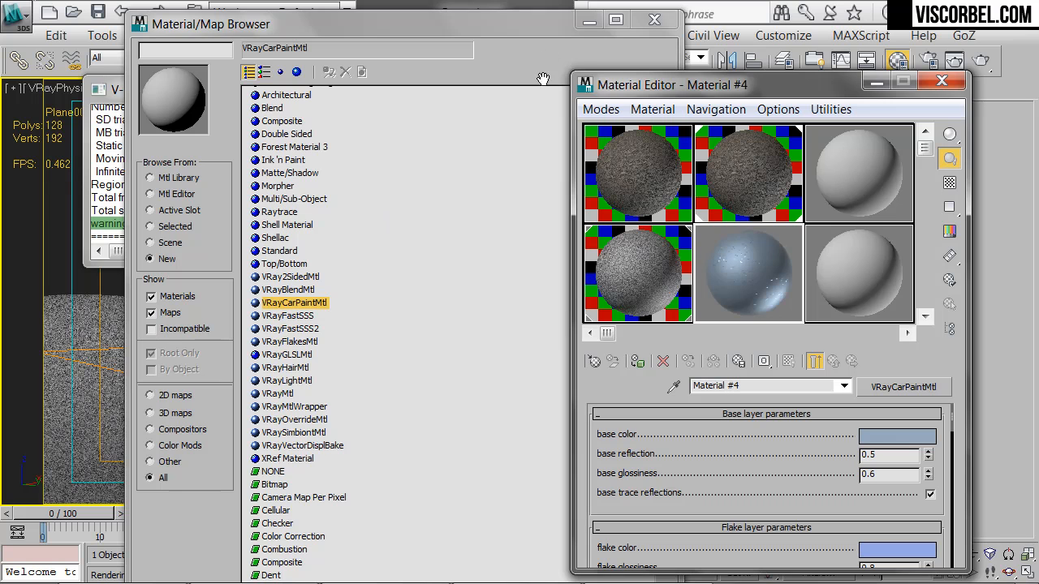
click(647, 27)
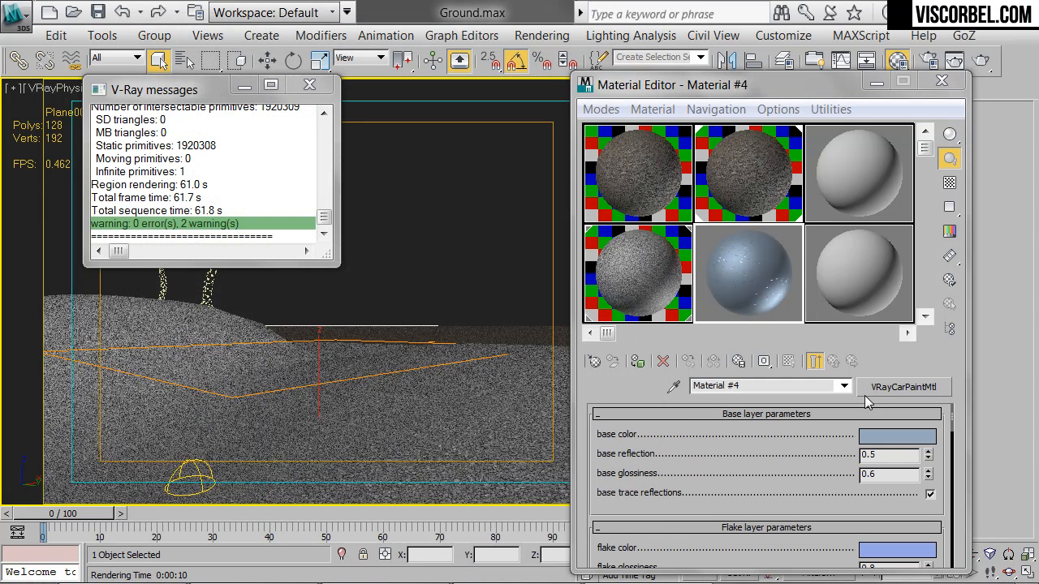
Step: Inspect the car paint material in an enlarged preview and set its base glossiness to 0.5
click(742, 289)
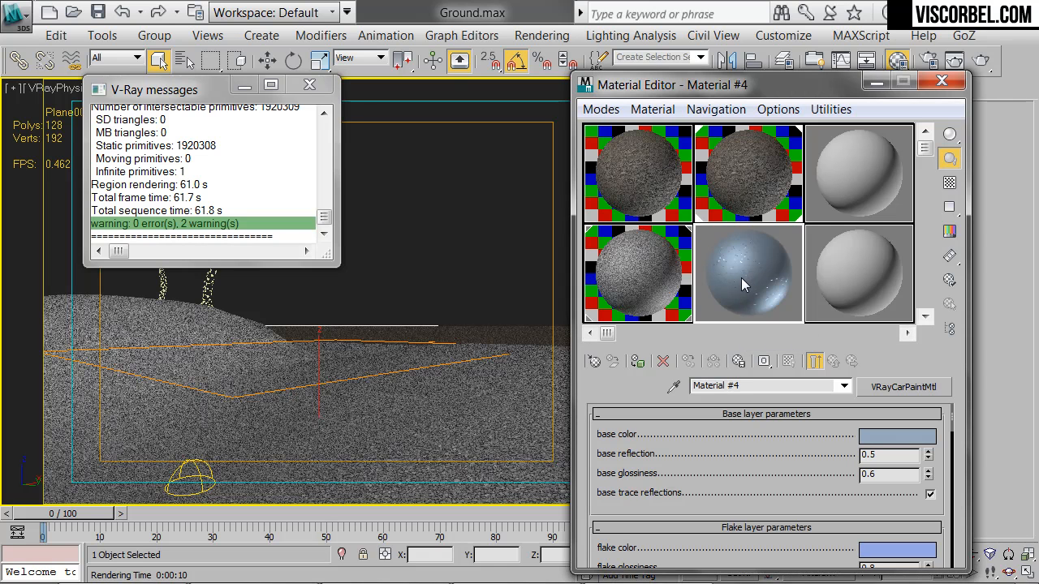
double_click(743, 266)
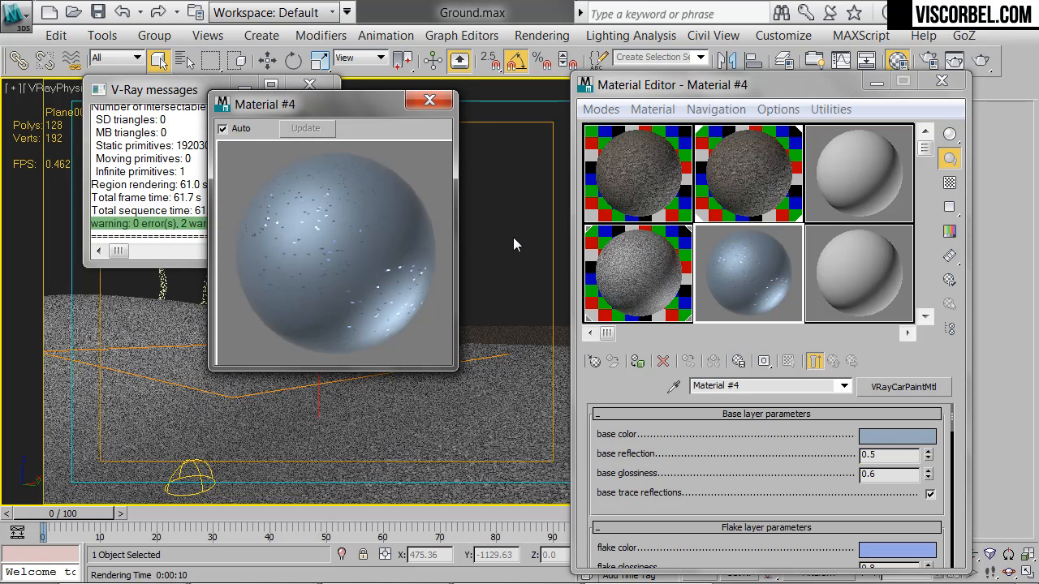
click(429, 100)
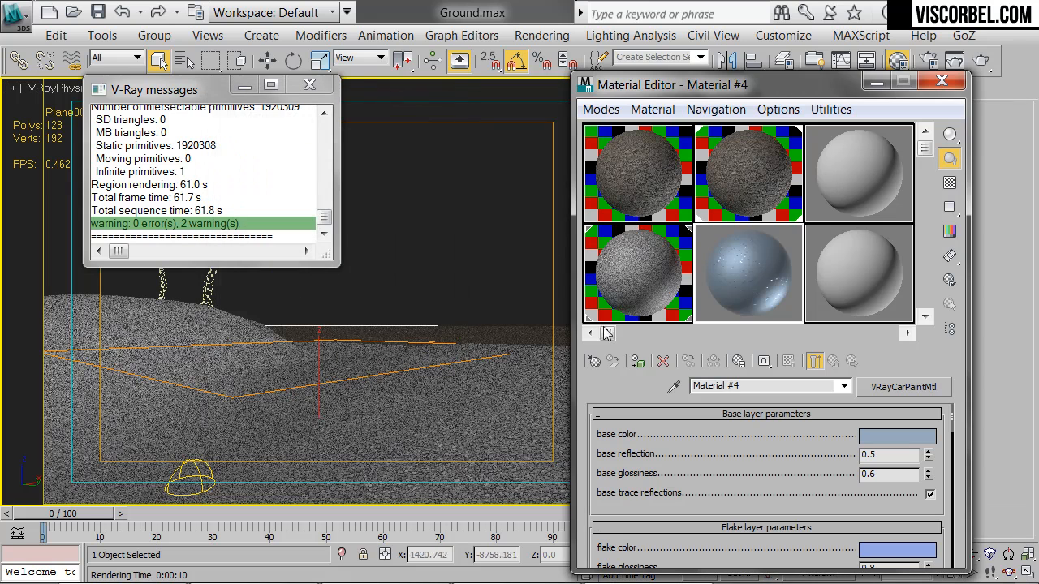
click(928, 479)
click(928, 472)
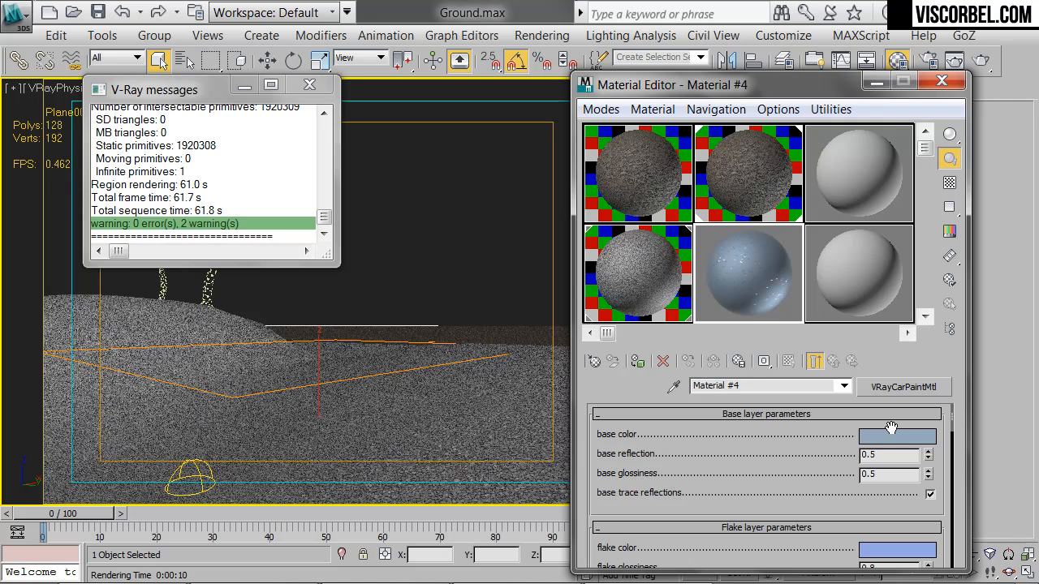
Step: Assign a Falloff map to the car paint material's base color
scroll(838, 452, down, 10)
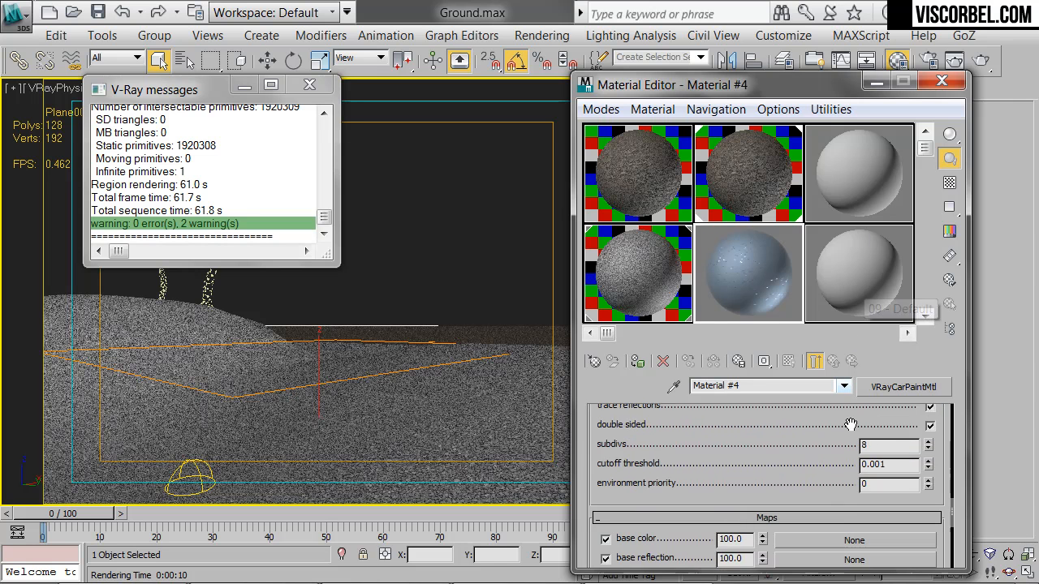
click(837, 466)
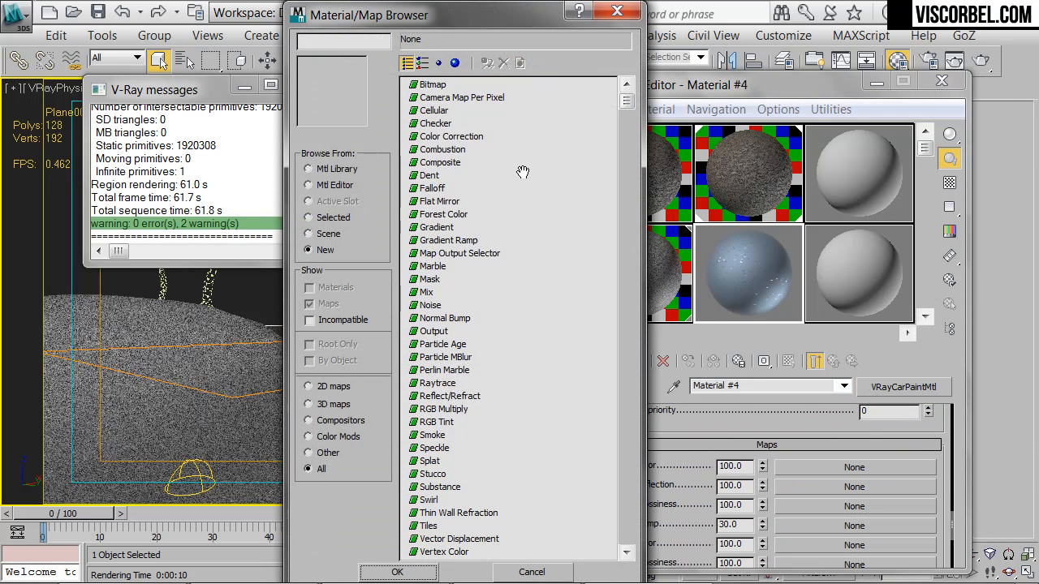
double_click(419, 189)
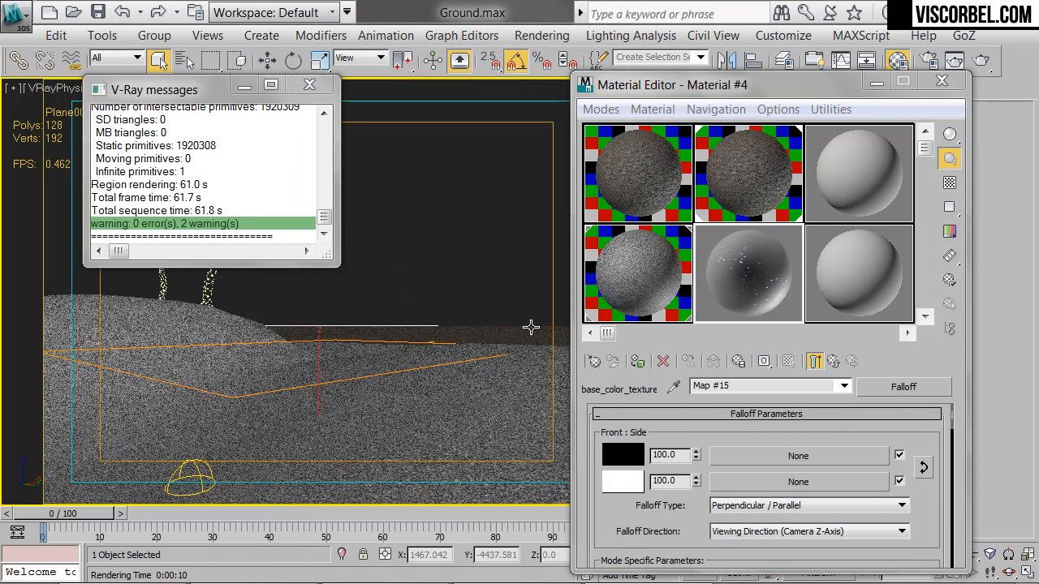
Step: Set the Falloff map's front color to a near-white with value 245
click(624, 458)
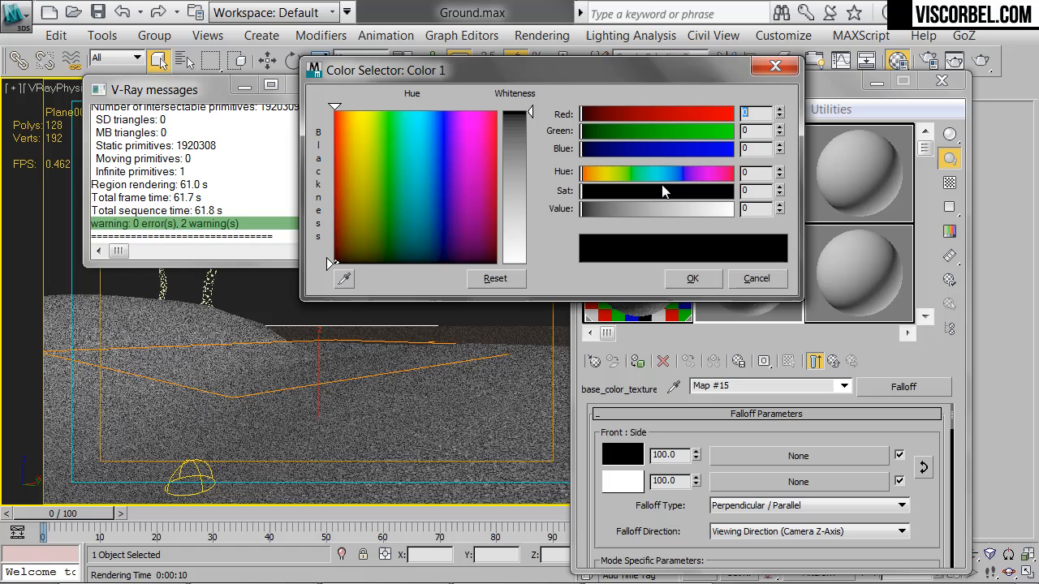
click(730, 210)
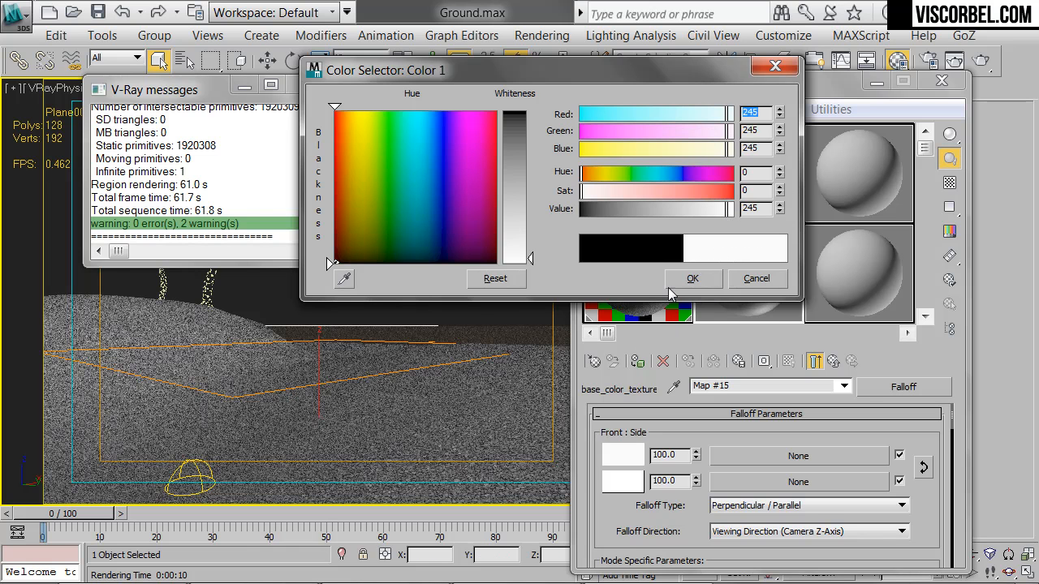
click(682, 278)
Step: Change the Falloff map's side color to a slightly darker, pale desaturated blue
click(624, 481)
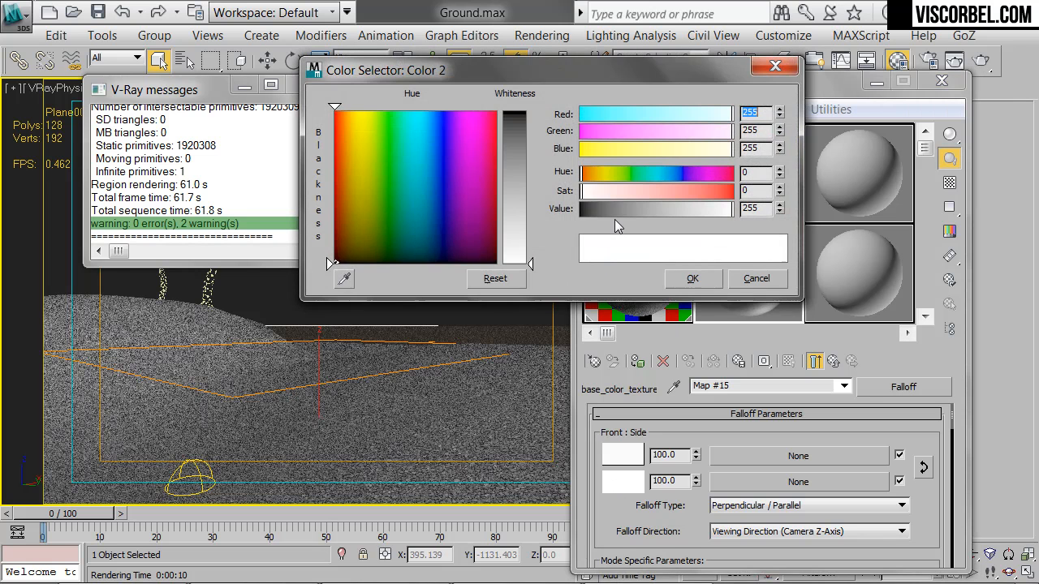
drag(720, 209, 712, 209)
drag(621, 175, 662, 172)
click(597, 192)
click(692, 279)
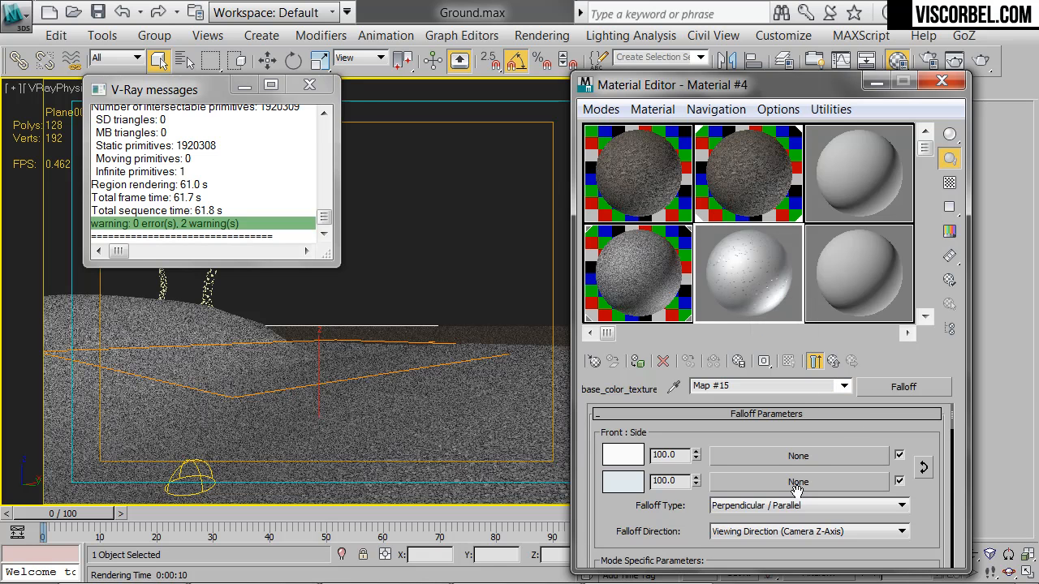
click(811, 507)
click(748, 520)
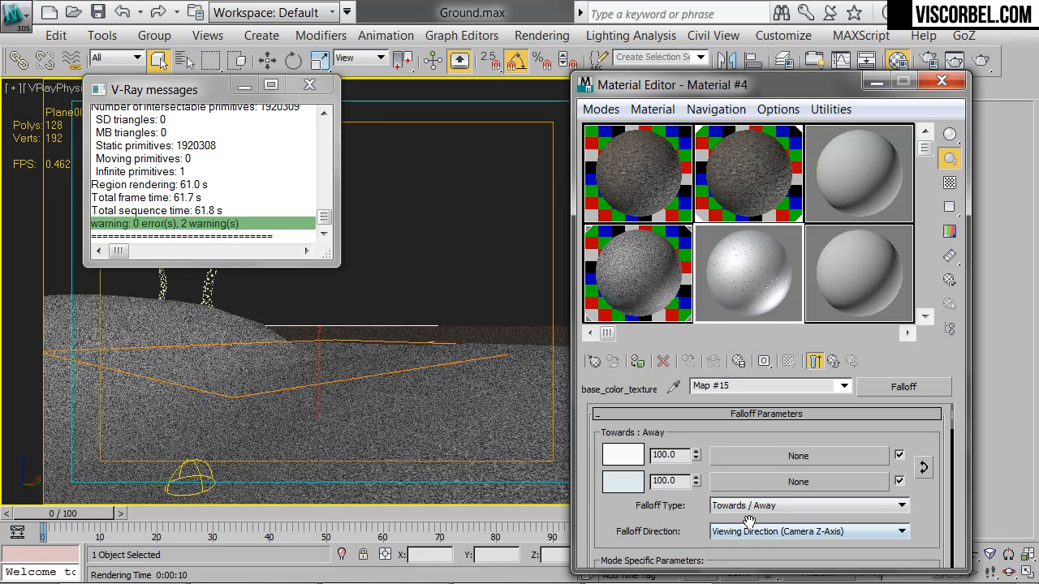
scroll(749, 516, down, 1)
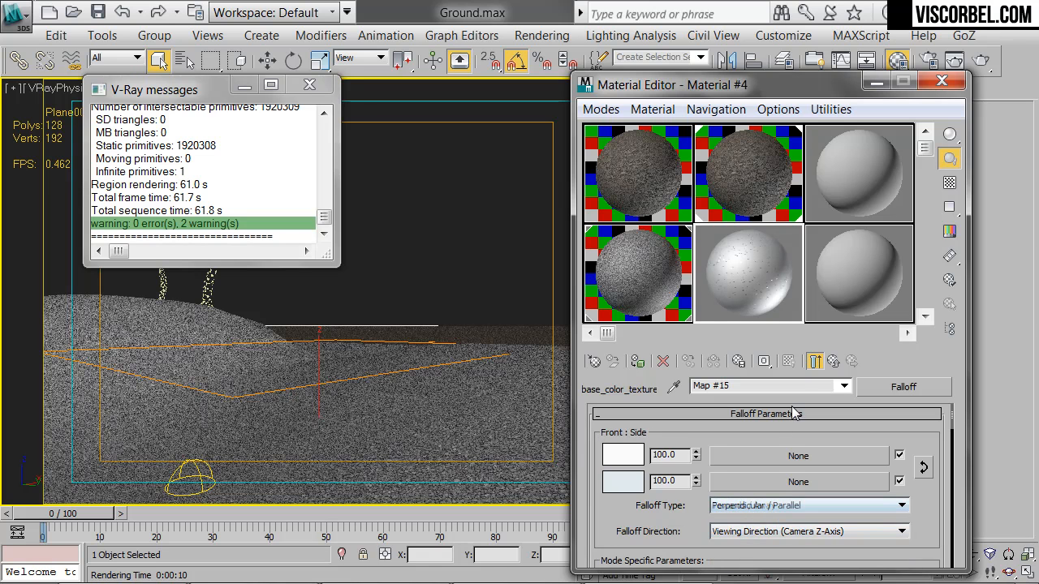
Step: Return to the parent car paint material and assign it to the foreground hill and the distant ground plane
click(838, 365)
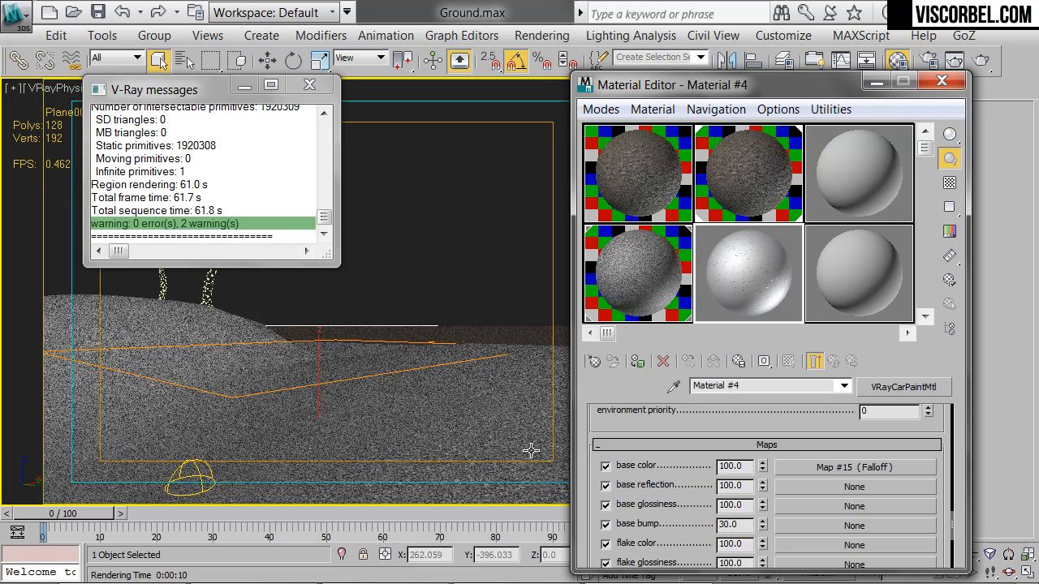
drag(768, 296, 457, 431)
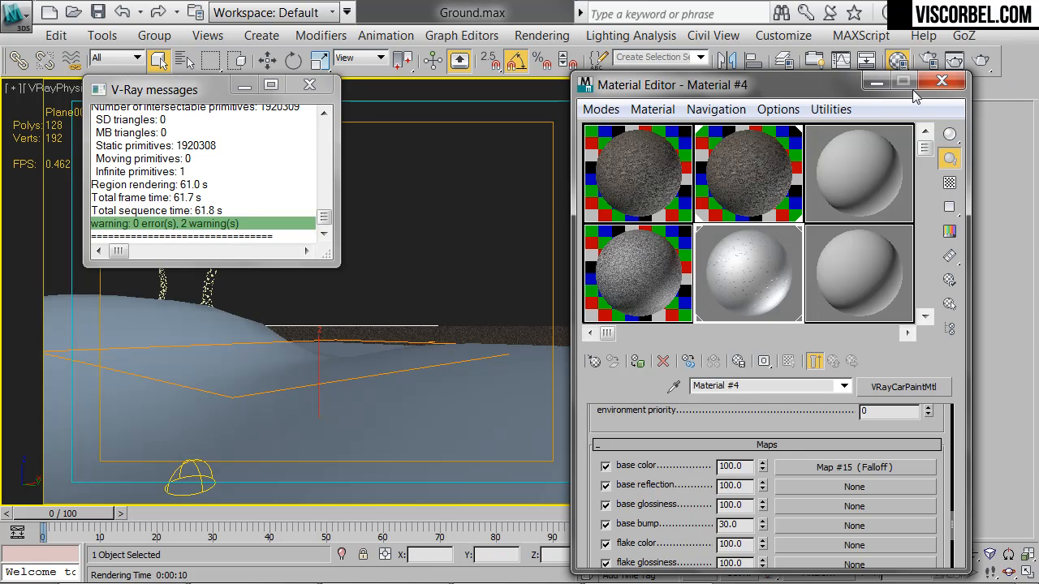
drag(647, 293, 496, 332)
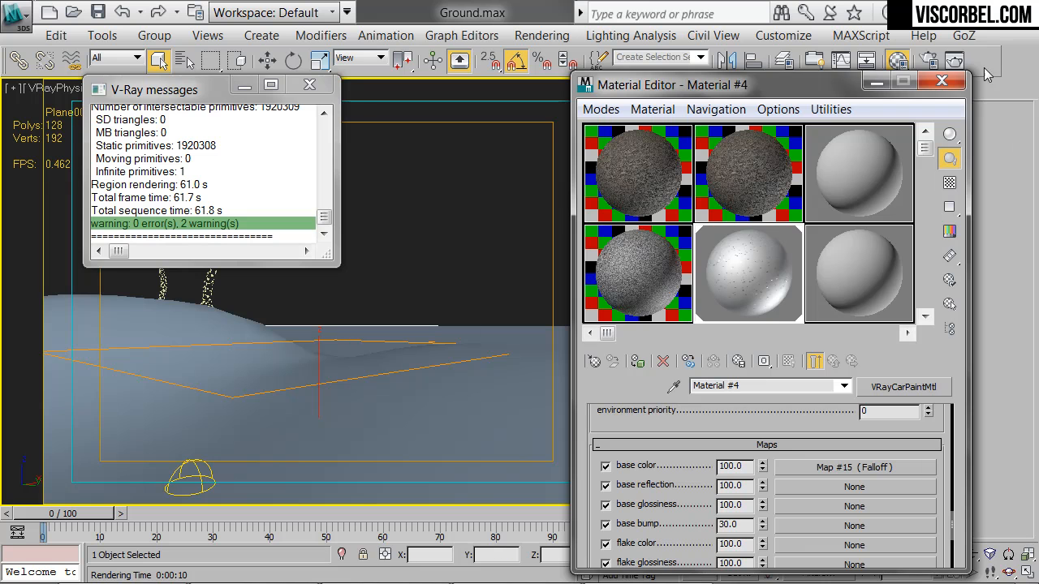
Step: Set the render output size to 320x240 and render the camera view
click(929, 60)
click(307, 91)
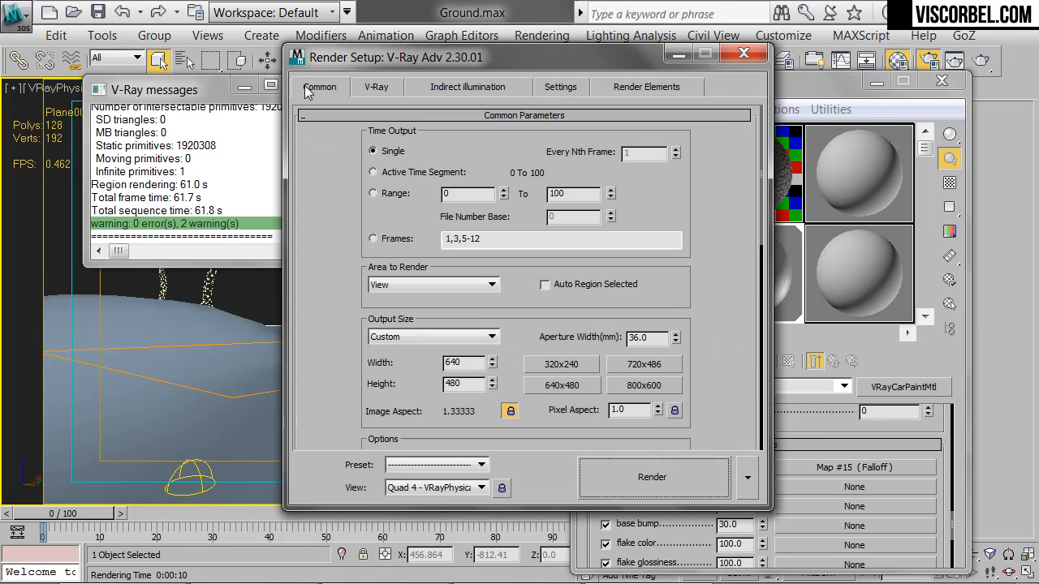
click(568, 372)
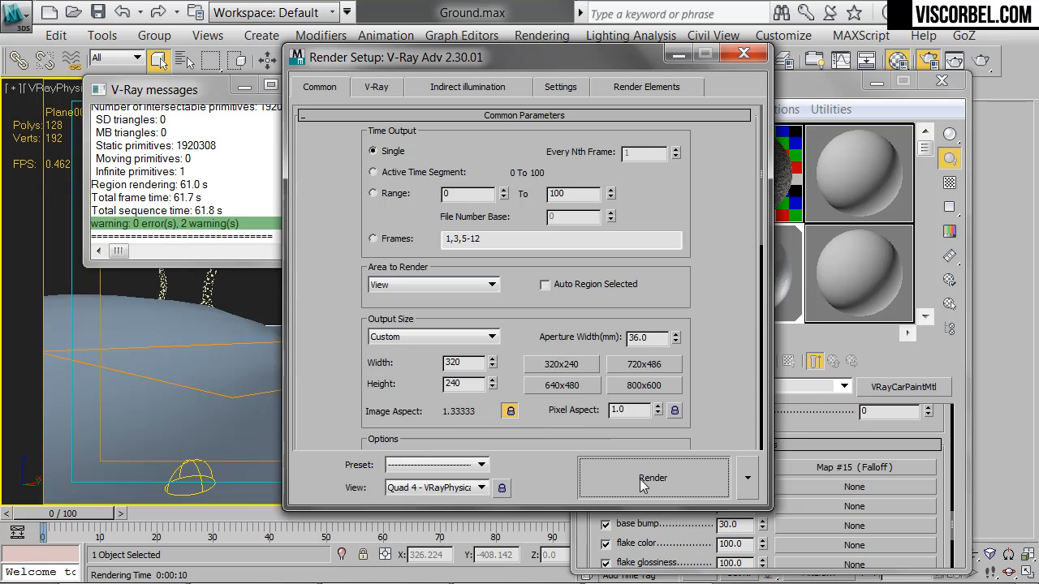
click(646, 485)
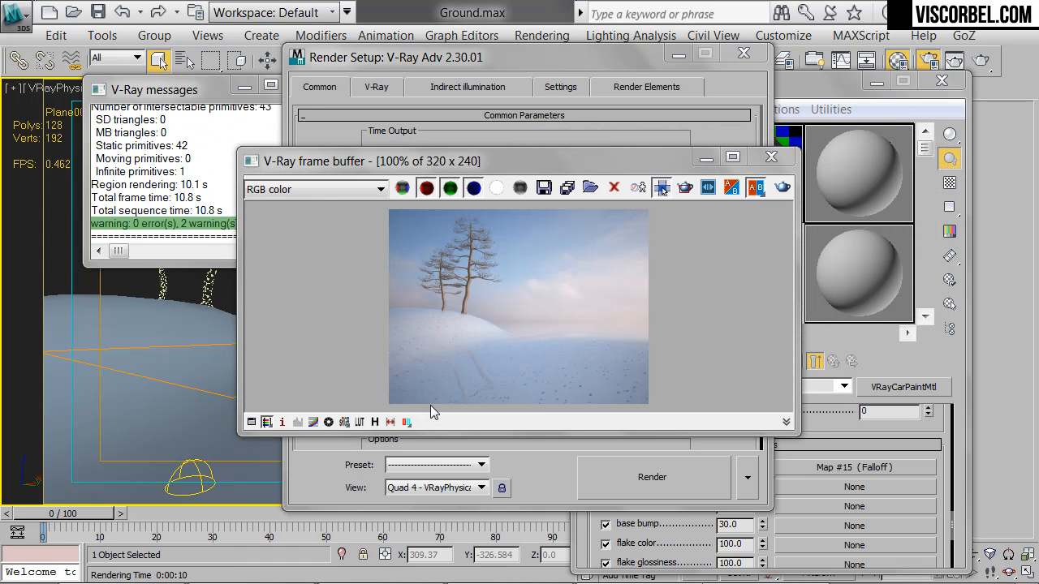
Step: Mark a render region over the right foreground snow in the V-Ray frame buffer
click(944, 478)
drag(944, 478, 932, 573)
scroll(885, 524, down, 10)
scroll(882, 507, up, 5)
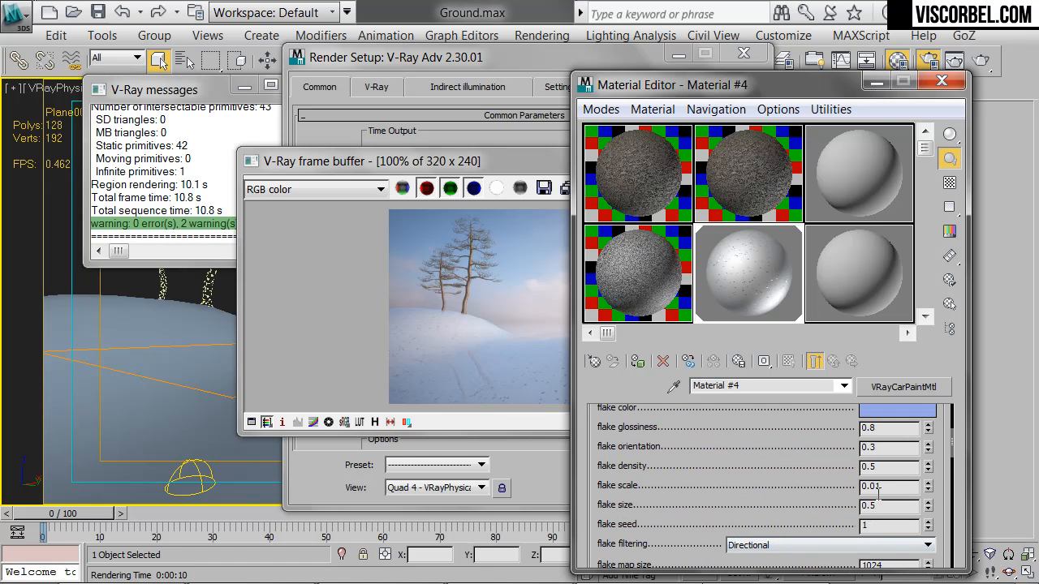
click(519, 274)
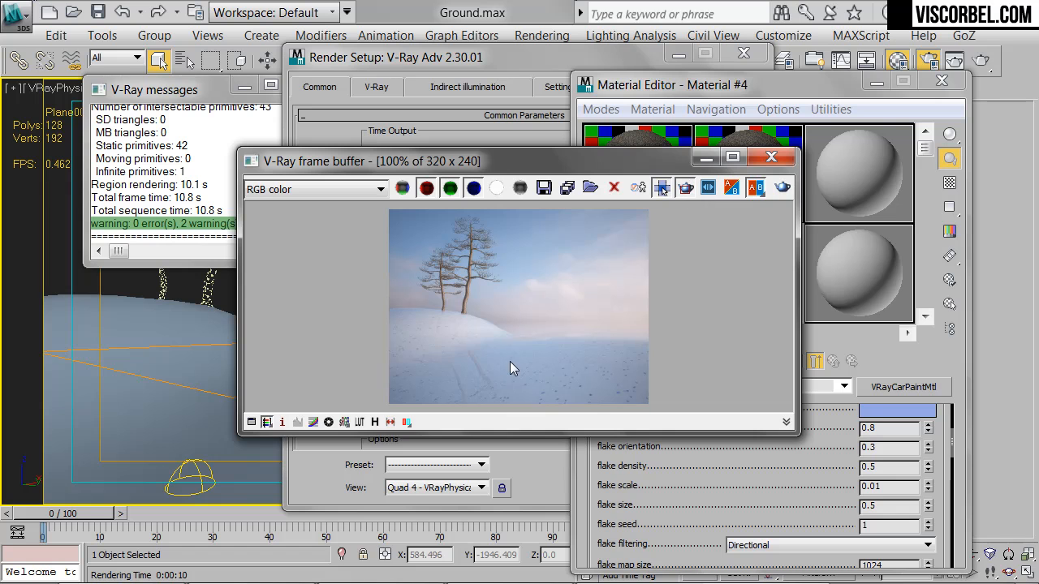
drag(505, 342, 664, 432)
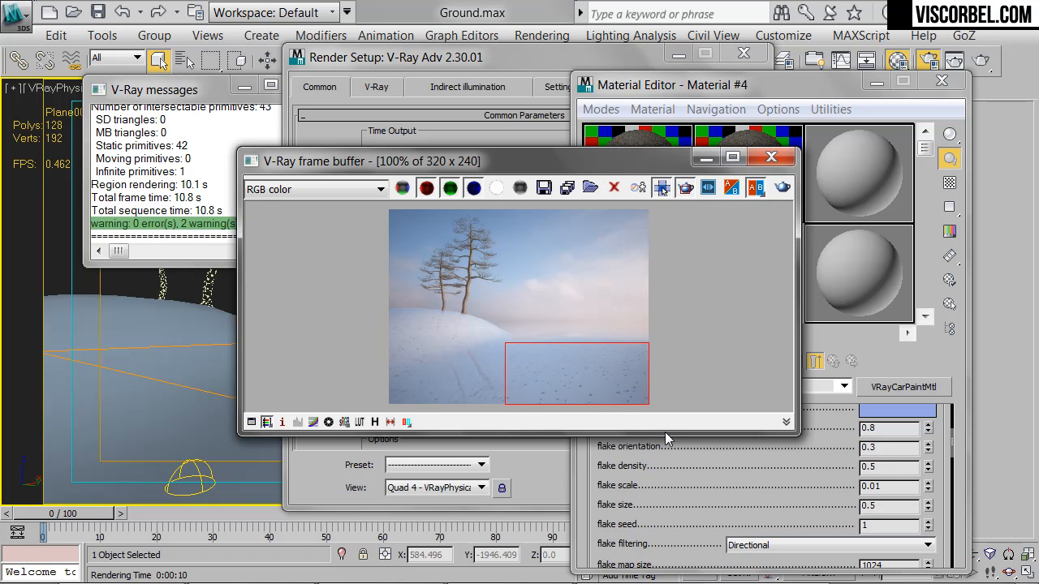
Step: Set the car paint material's flake density to 4.0 and render the marked region
click(883, 475)
click(928, 462)
click(928, 463)
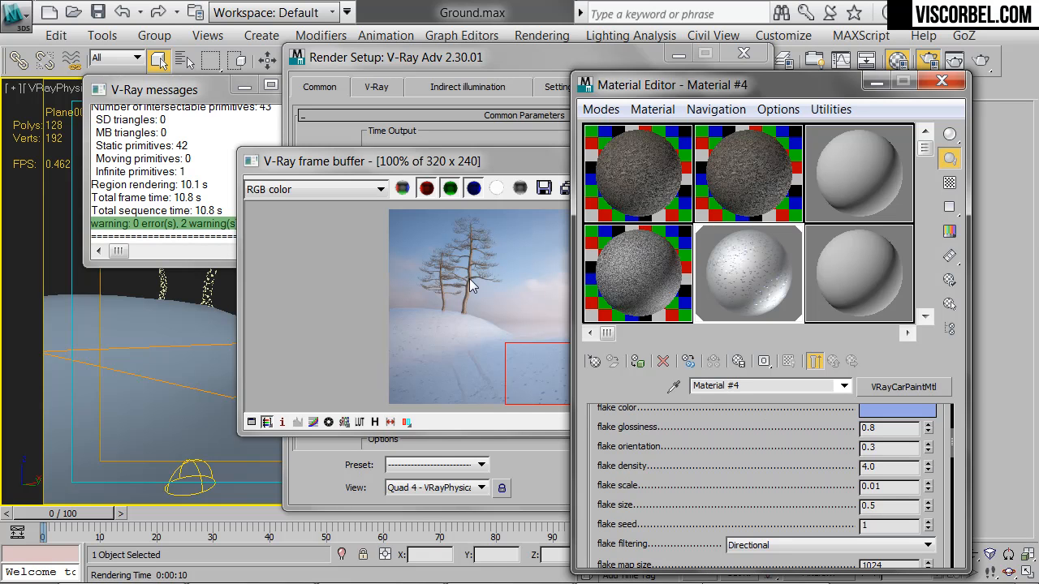
click(457, 311)
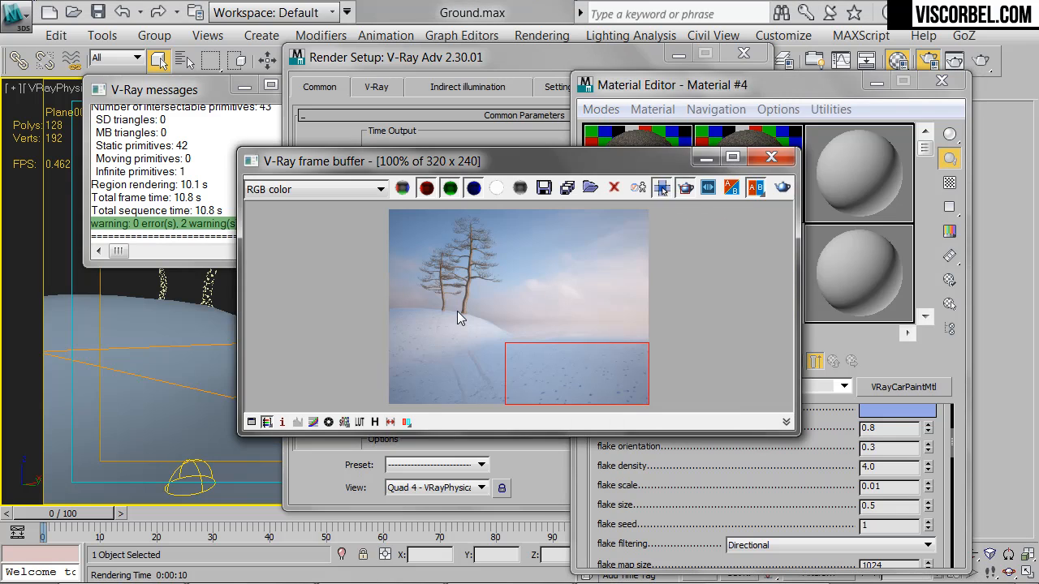
click(784, 193)
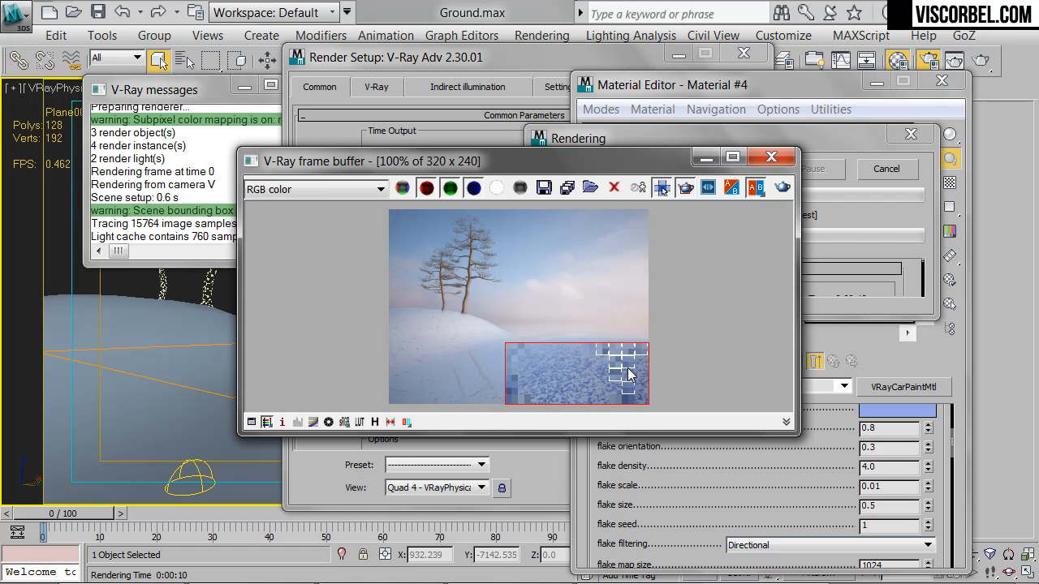
Step: Set the flake size to 0.7 and render the region to test it
click(929, 450)
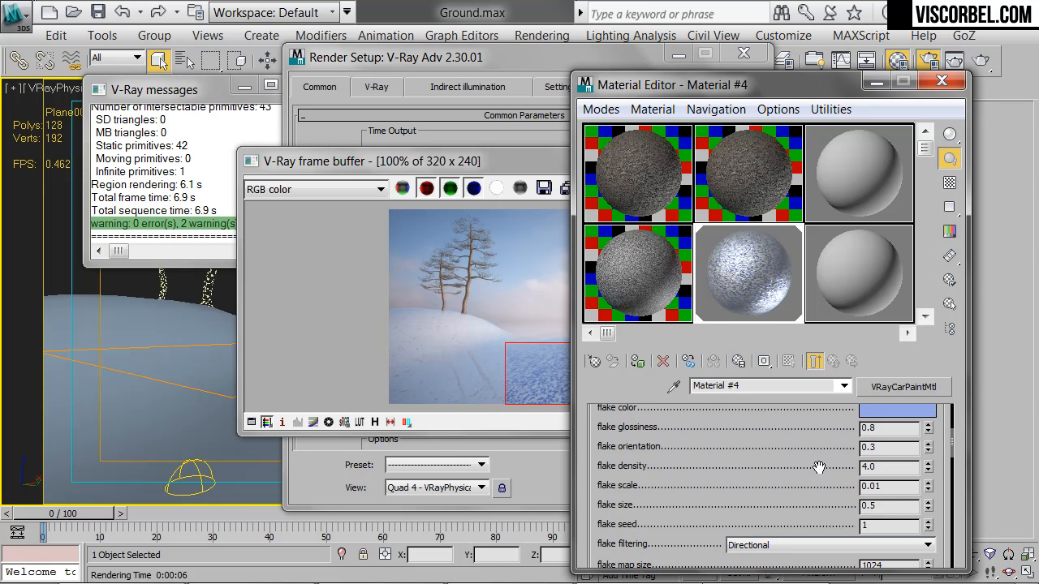
click(929, 502)
click(929, 503)
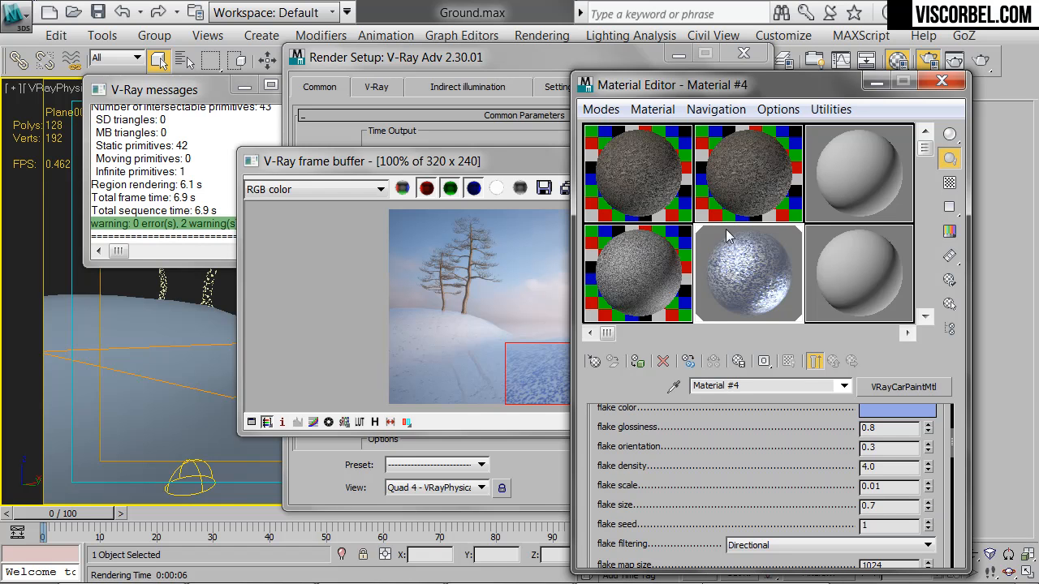
key(shift+q)
click(782, 188)
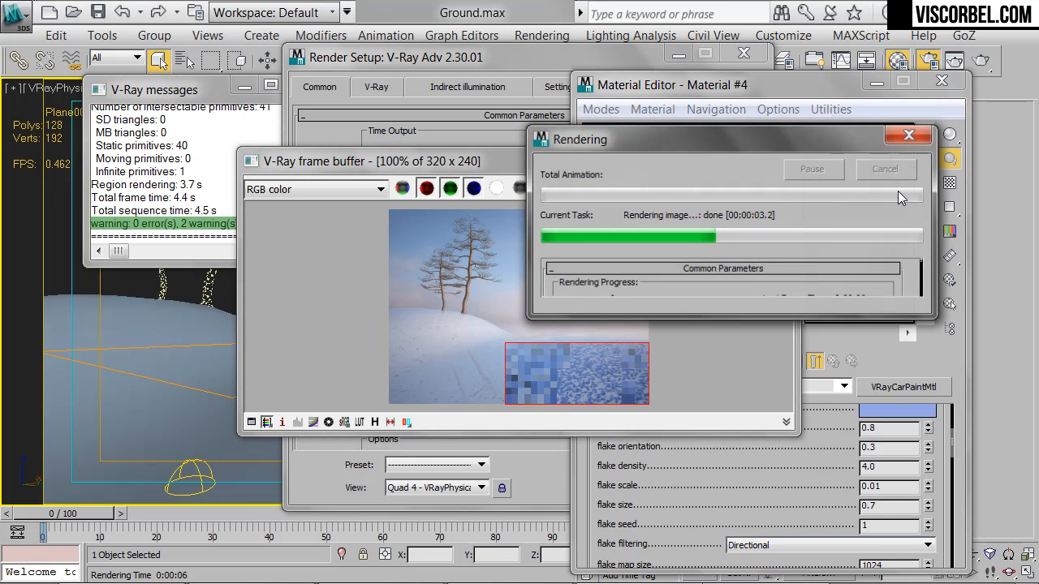
Step: Set the flake size to 0.6 and re-render the region
click(930, 509)
click(346, 276)
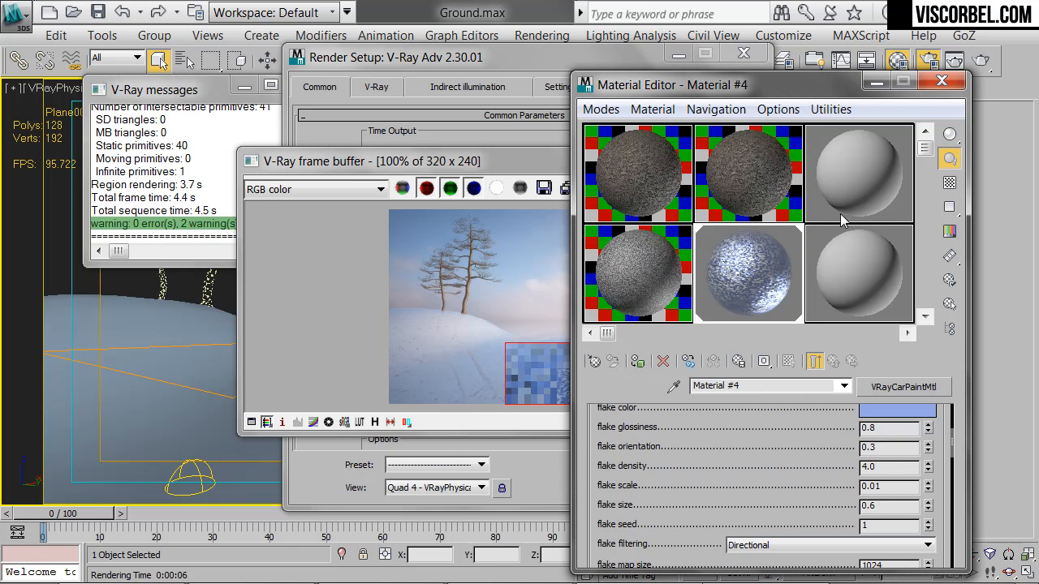
click(782, 188)
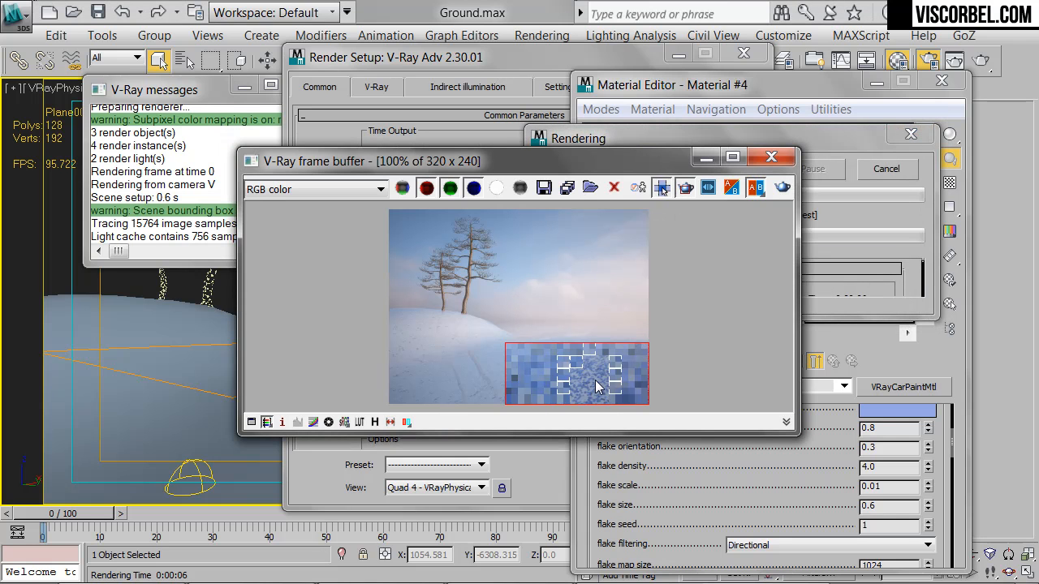
Step: Change the flake color to pure white without saturation and render the region again
click(896, 413)
drag(637, 191, 582, 192)
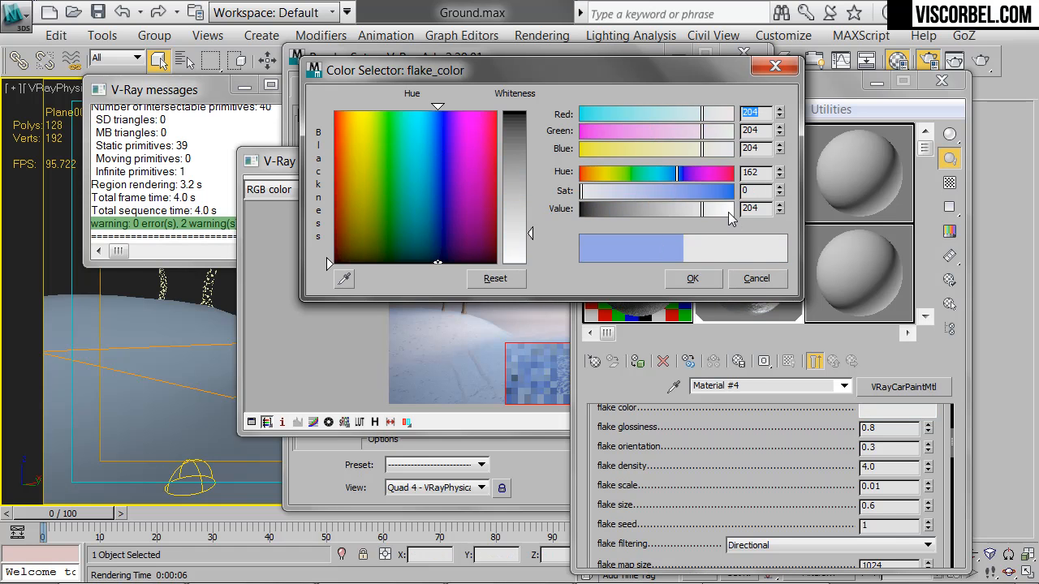
drag(728, 211, 734, 210)
click(693, 278)
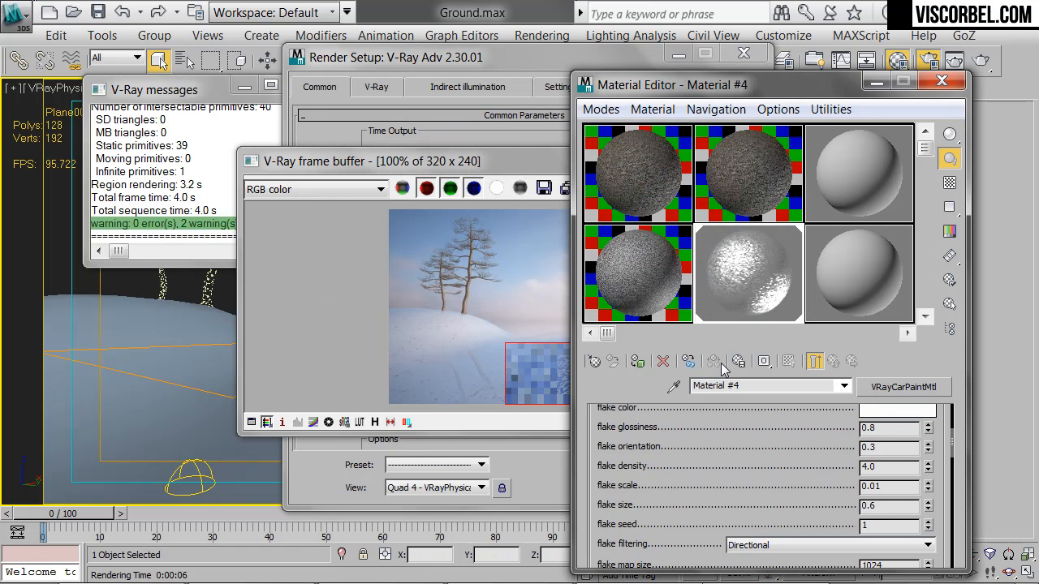
click(406, 297)
click(777, 190)
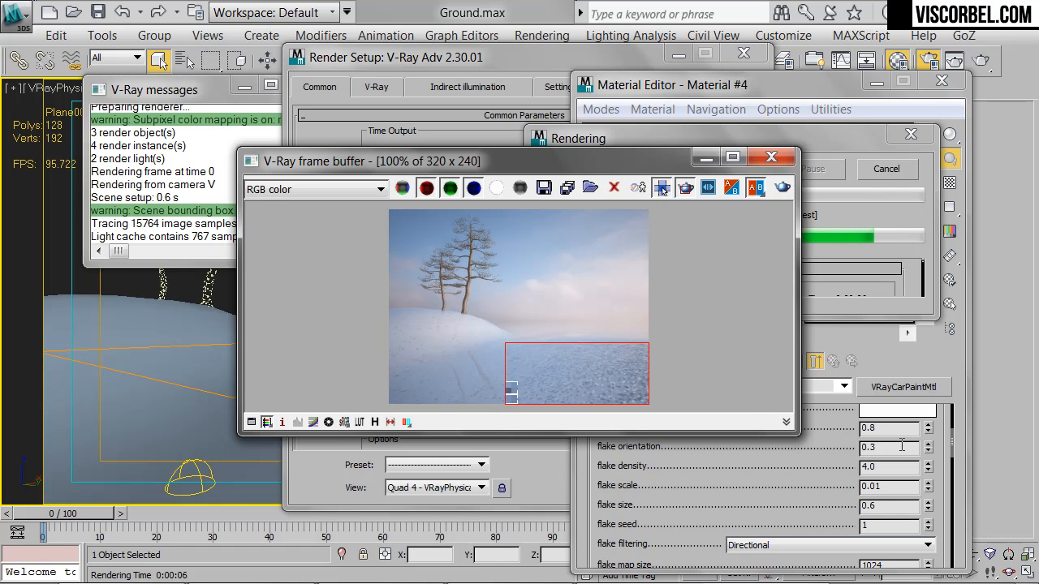
Step: Set the flake orientation to 0.6, start a region render to judge the flakes, and stop it early
click(764, 485)
drag(762, 469, 763, 447)
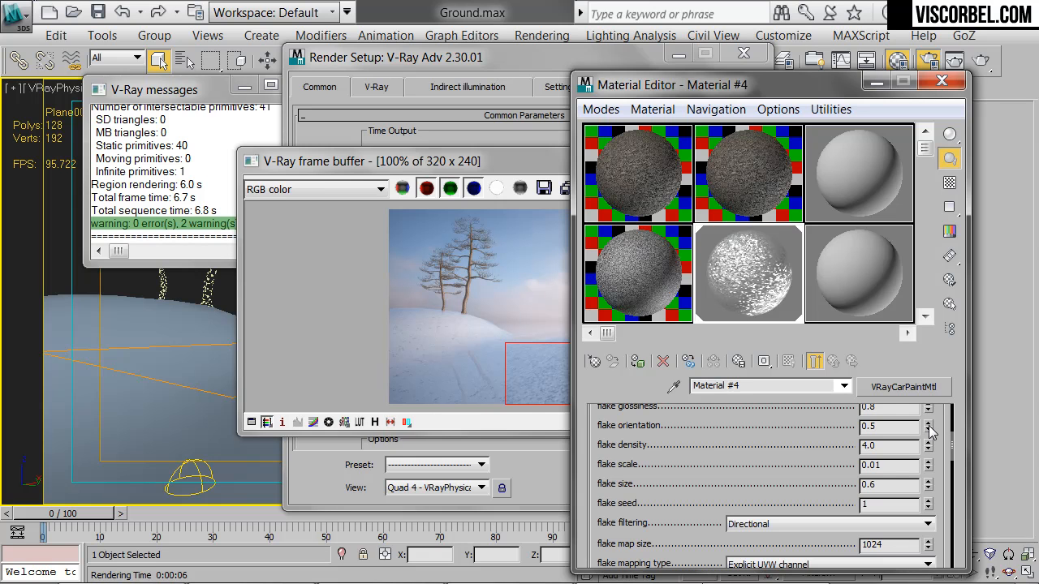
click(928, 423)
click(337, 303)
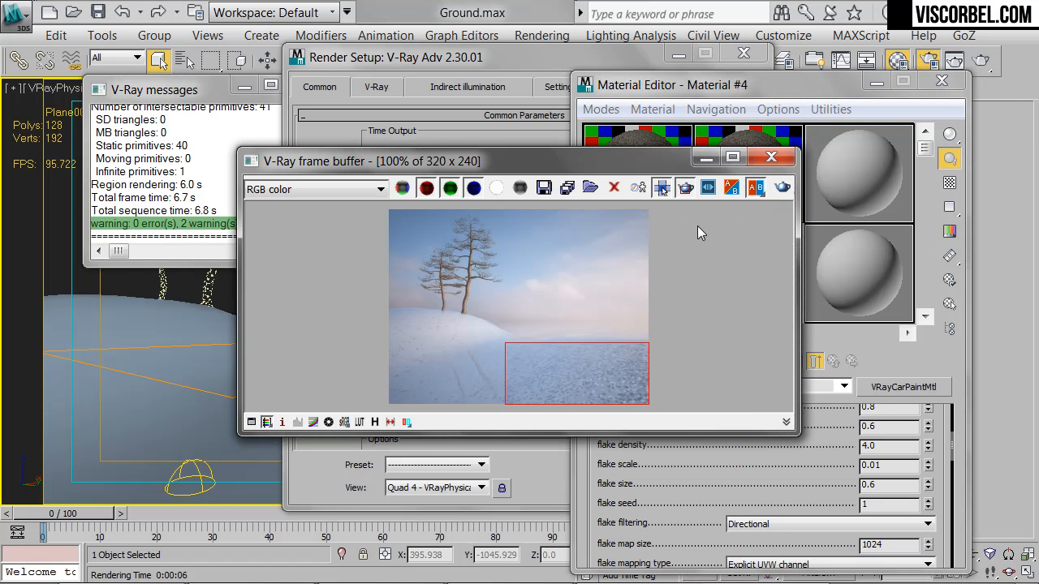
click(782, 187)
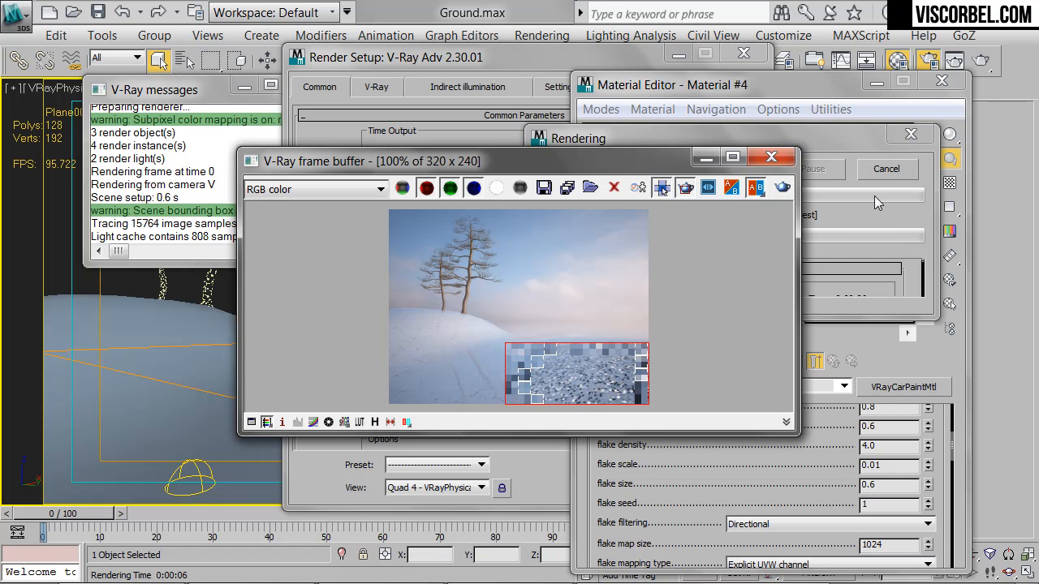
click(887, 170)
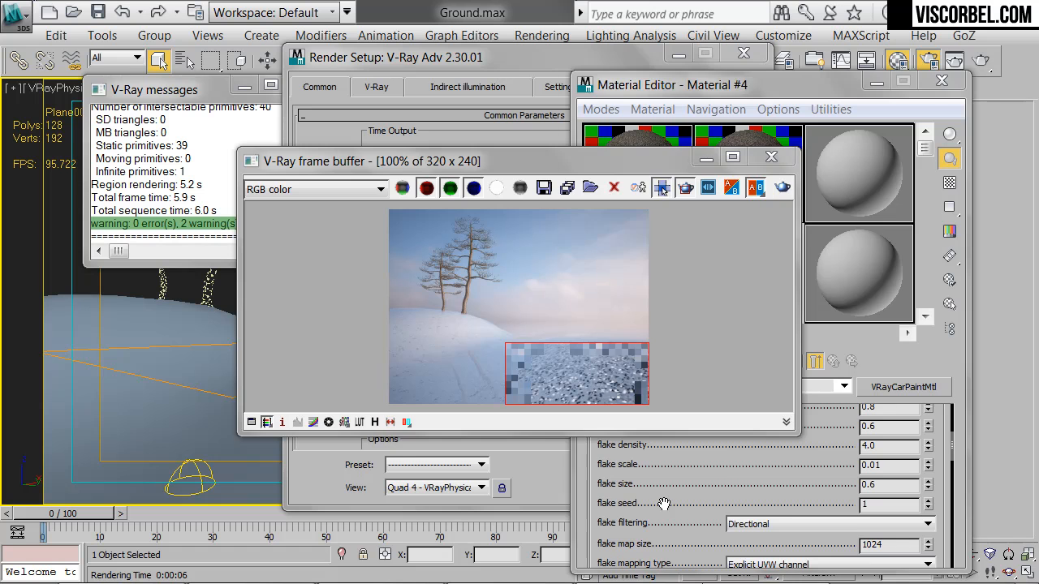
Step: Set the flake scale to 0.005 and test render the region
drag(664, 504, 664, 488)
mouse_move(777, 471)
mouse_down()
mouse_move(772, 449)
mouse_move(766, 483)
mouse_up()
drag(893, 461, 878, 472)
text(05)
key(Return)
click(479, 314)
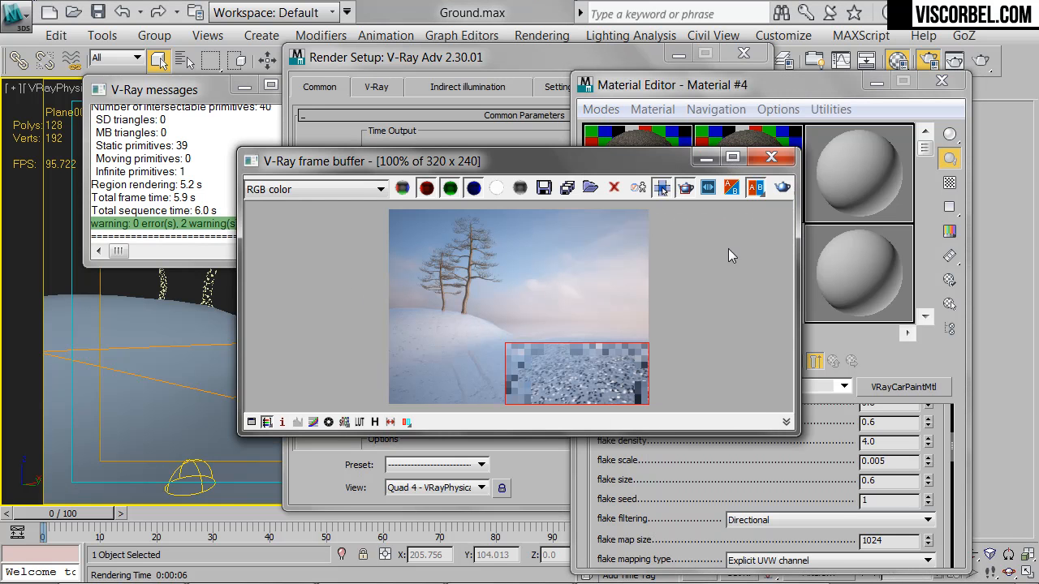
click(783, 187)
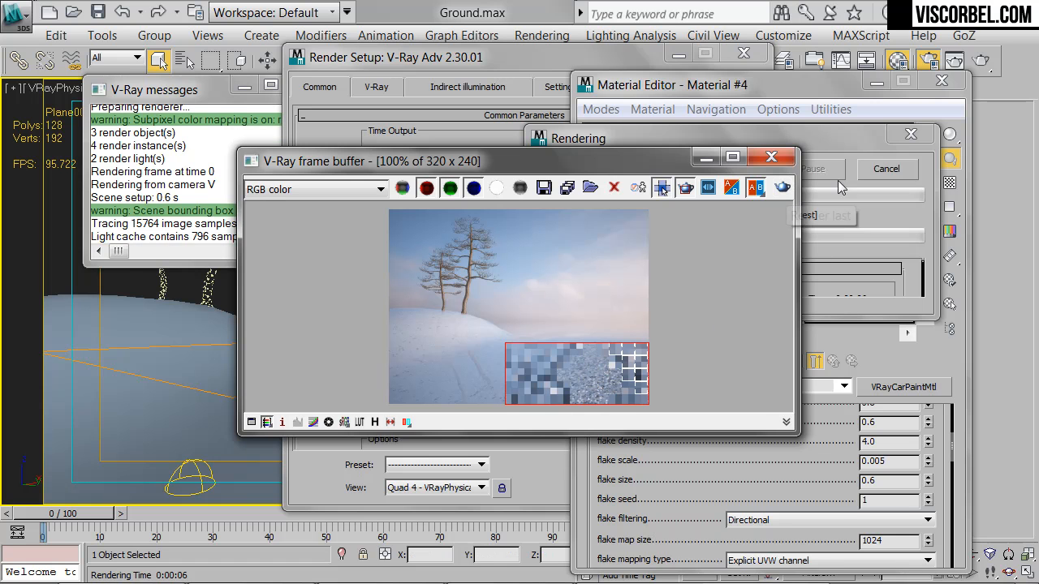
Step: Set the flake scale to 0.001 and re-render the region
click(882, 461)
text(1)
click(452, 341)
click(781, 190)
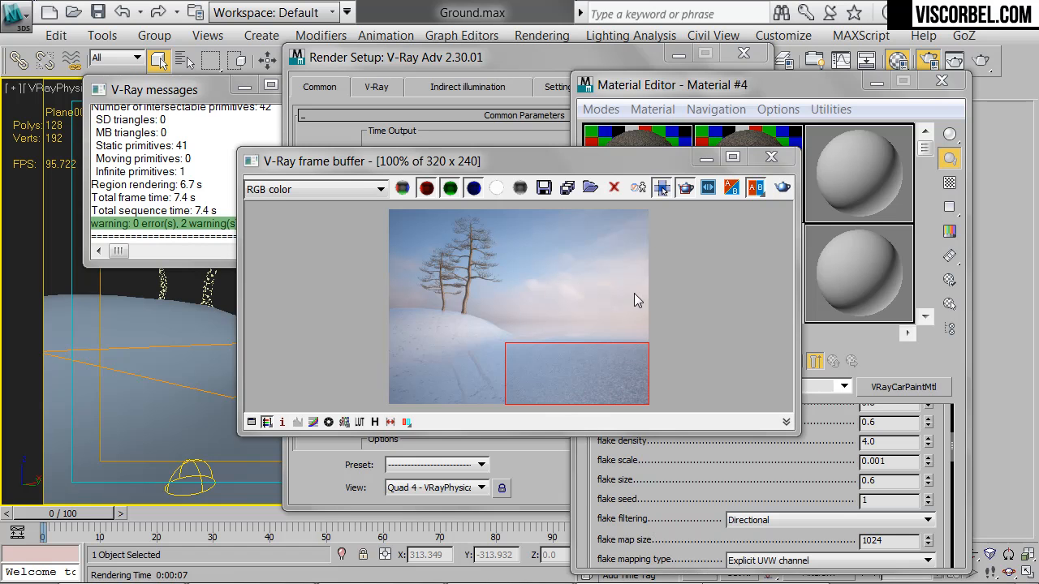
Step: Turn off region rendering and load snow_DISP.tif as a bitmap into the material's base bump slot
click(687, 189)
click(634, 549)
scroll(691, 488, down, 10)
scroll(733, 487, up, 3)
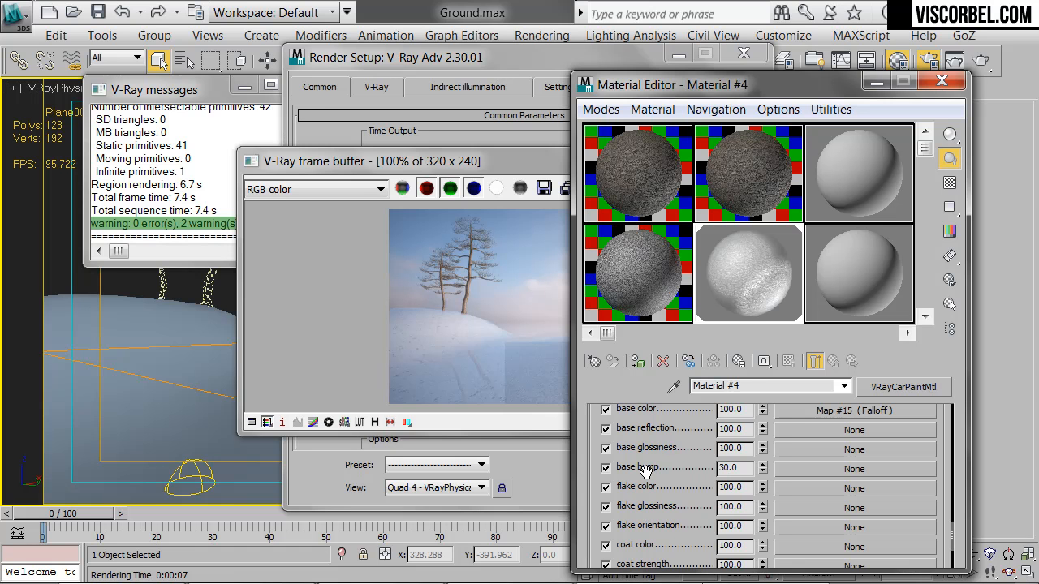
click(791, 470)
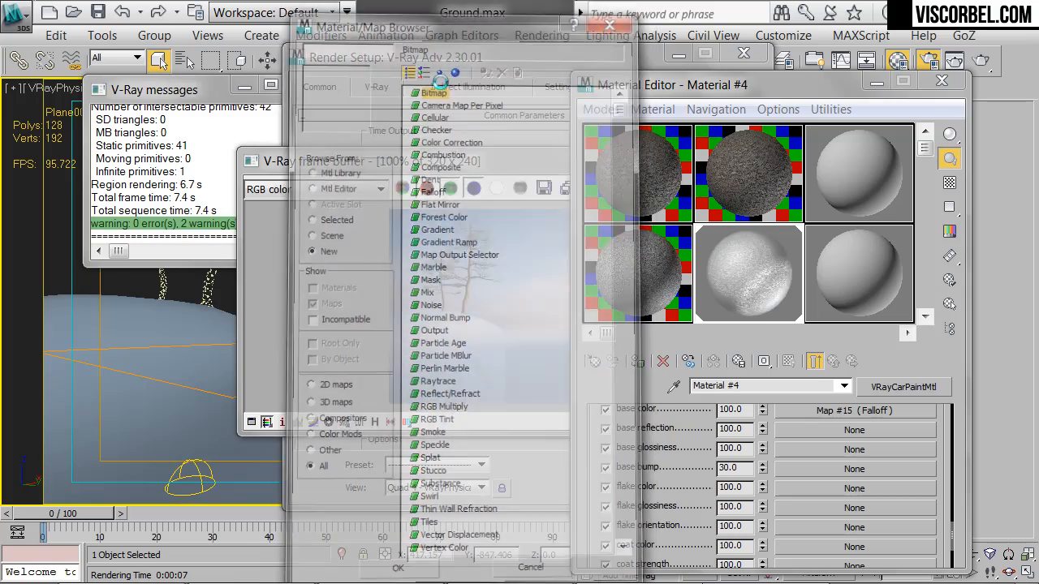
double_click(442, 89)
click(462, 179)
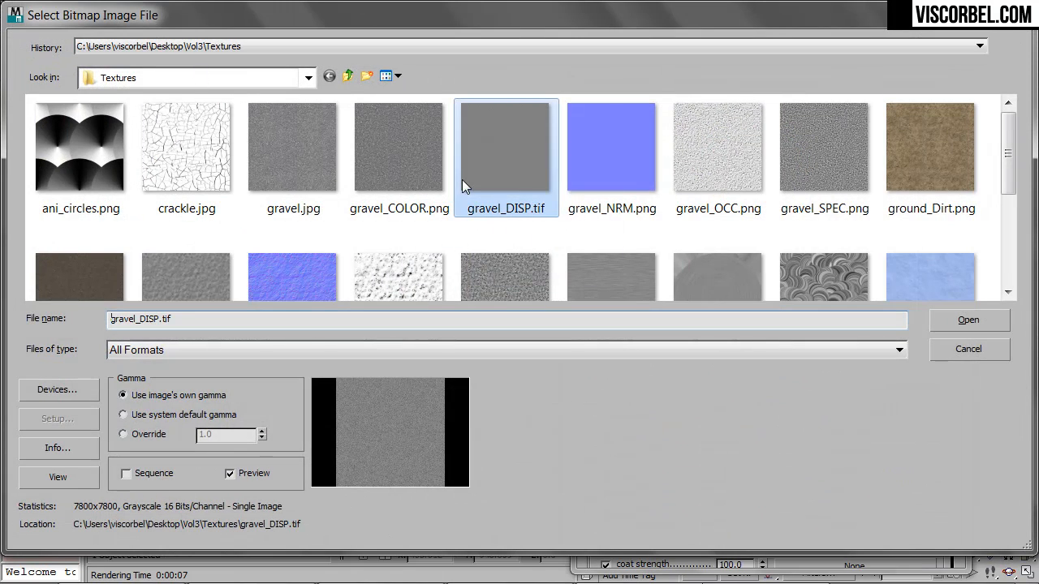
scroll(495, 249, down, 3)
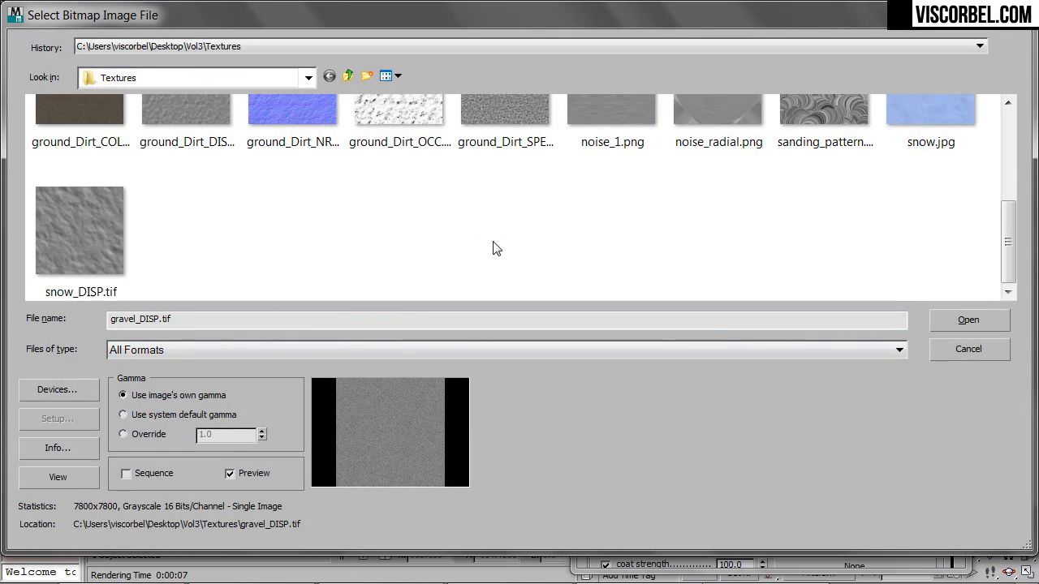
click(78, 263)
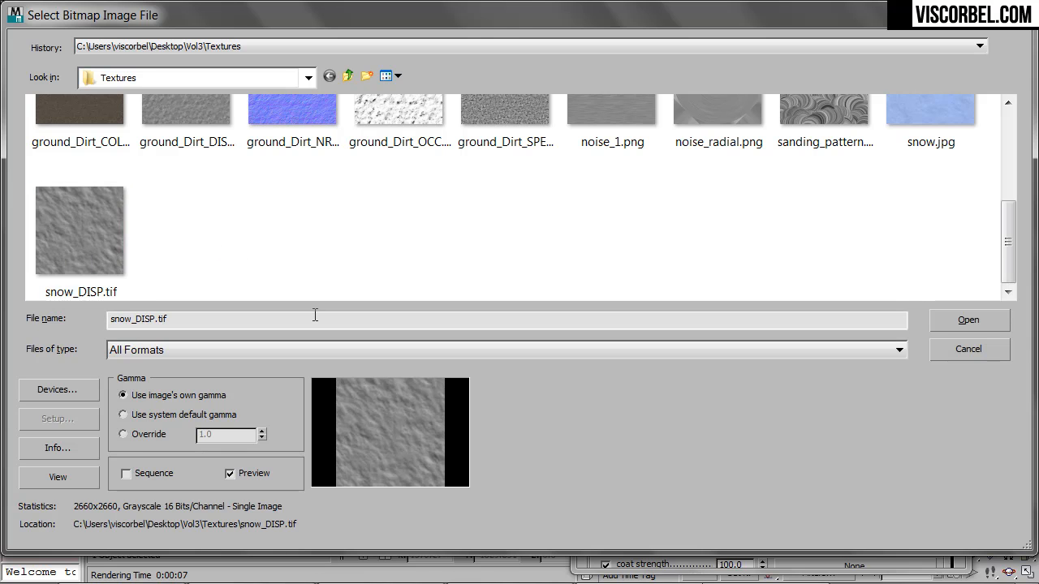
click(975, 320)
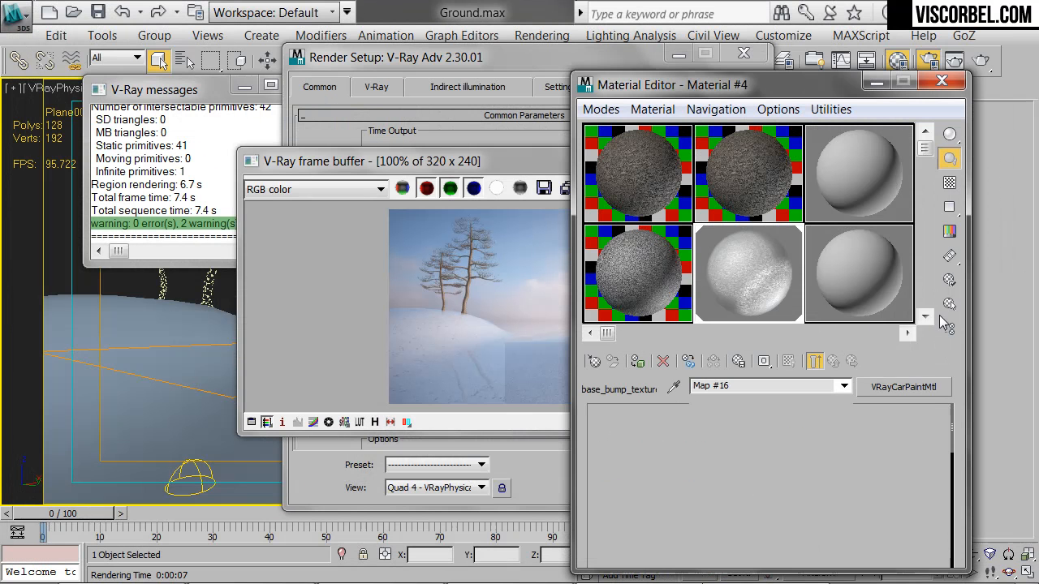
Step: Show the bump bitmap on the ground in the viewport and close the frame buffer and Render Setup windows
click(788, 360)
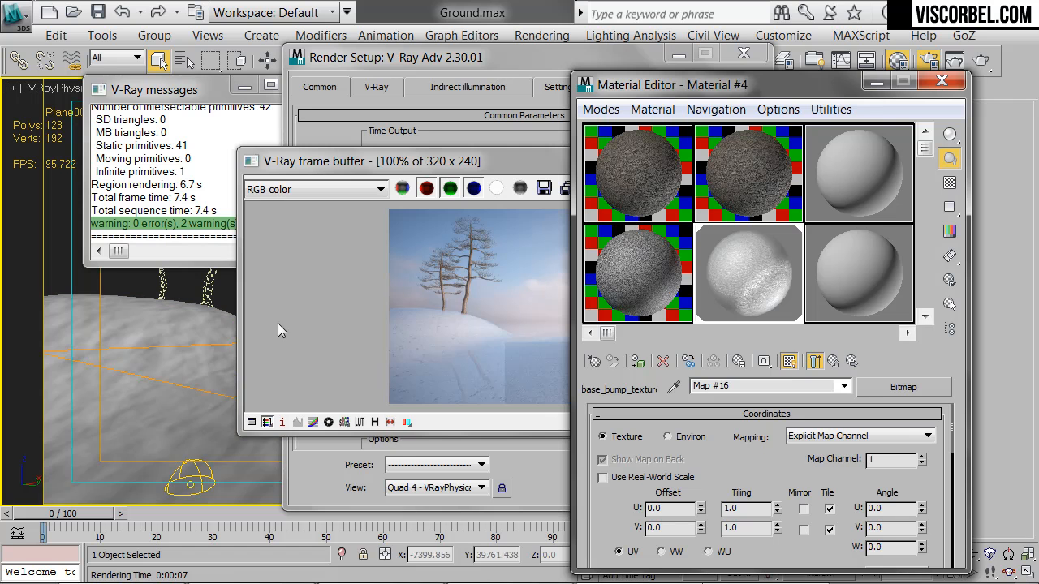
drag(431, 161, 275, 295)
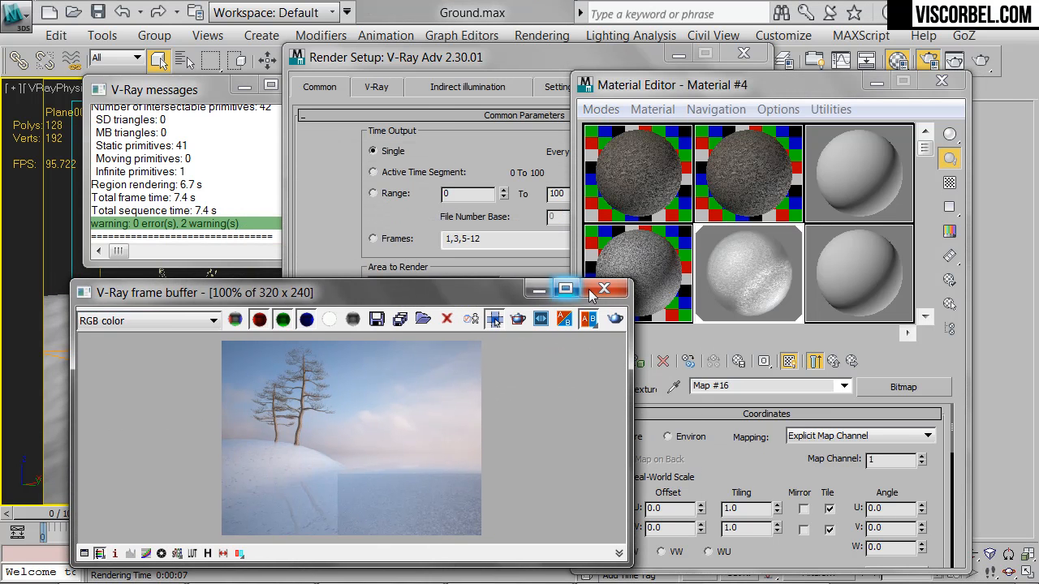
click(614, 292)
click(744, 54)
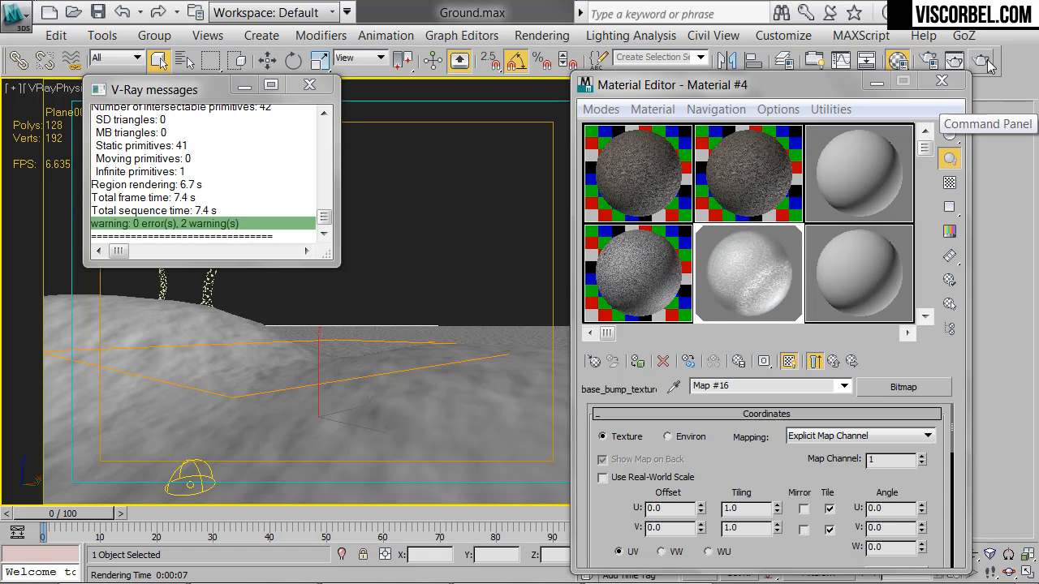
Step: Return to the parent car paint material and set its base bump amount to 20
click(815, 362)
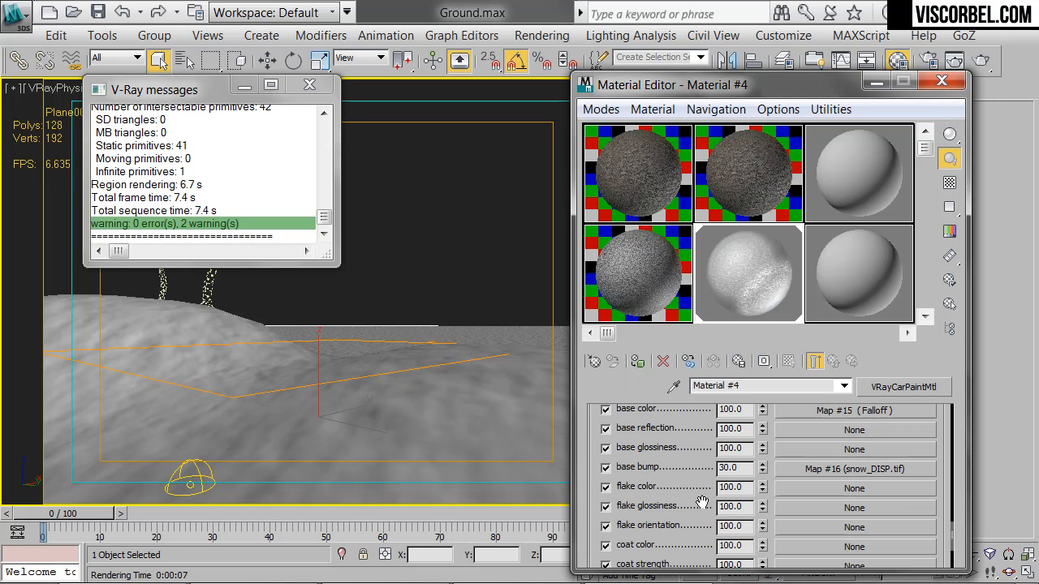
double_click(745, 472)
text(20)
key(Return)
Step: Start a full-frame test render to examine the snow bump up close, stop it early, and close the frame buffer
click(982, 58)
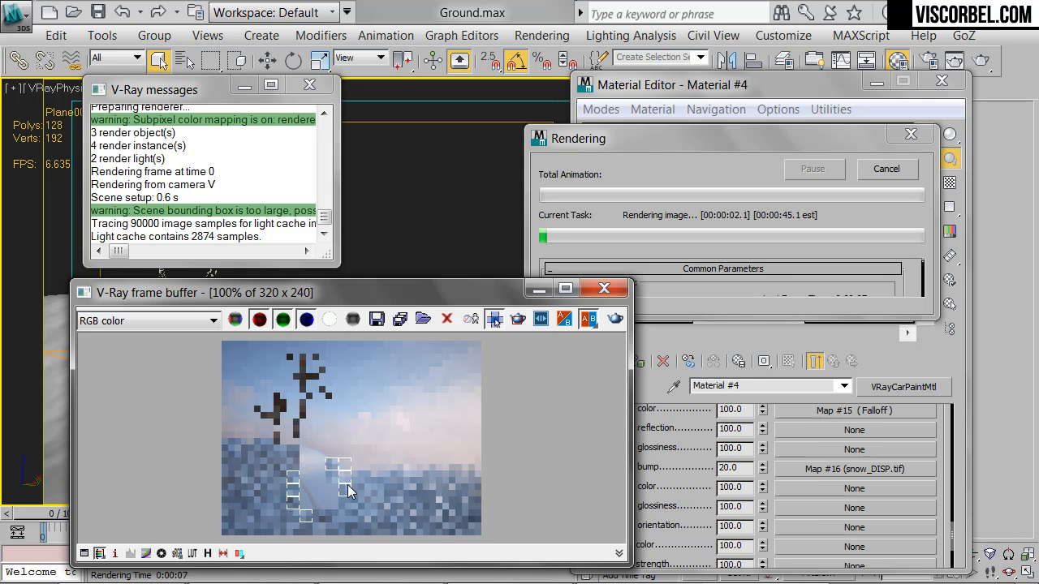
scroll(321, 510, up, 1)
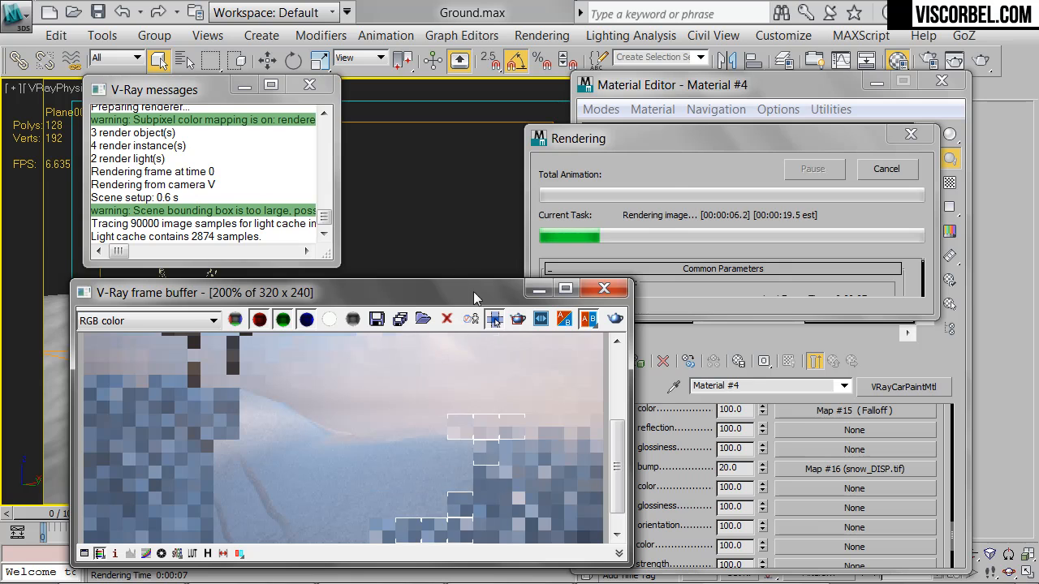
drag(450, 294, 481, 151)
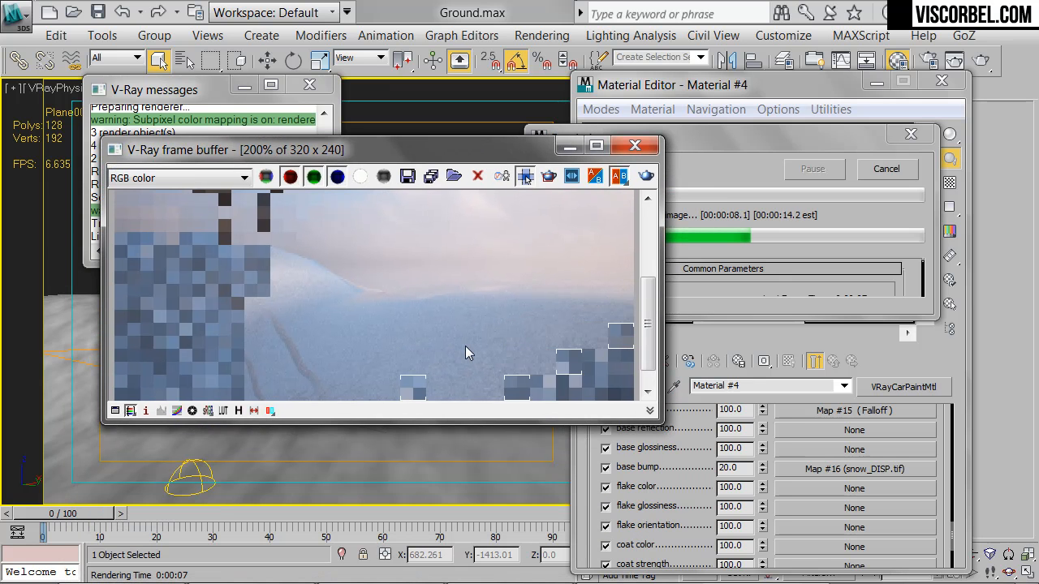
scroll(466, 347, down, 1)
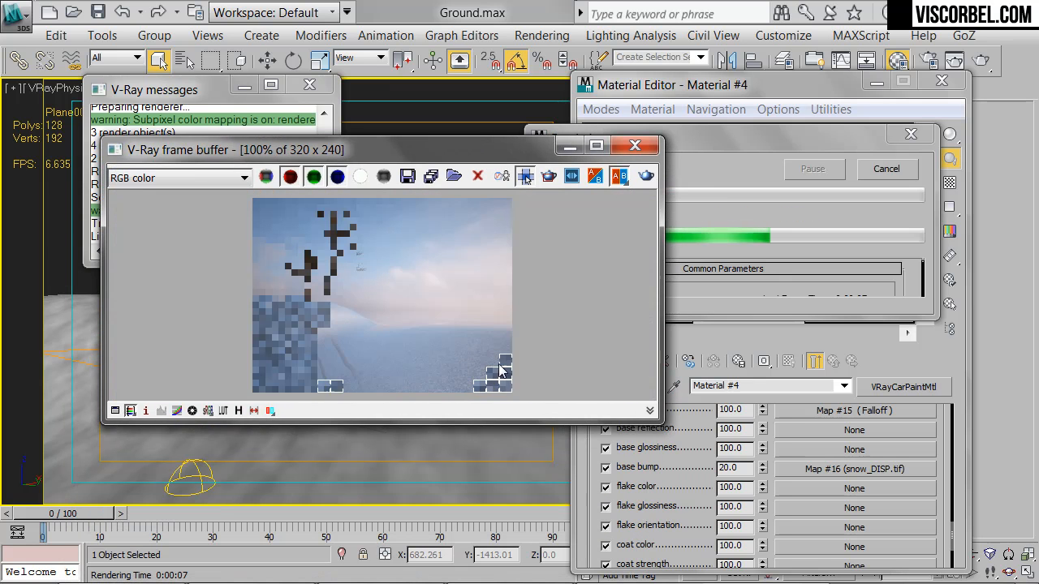
click(887, 173)
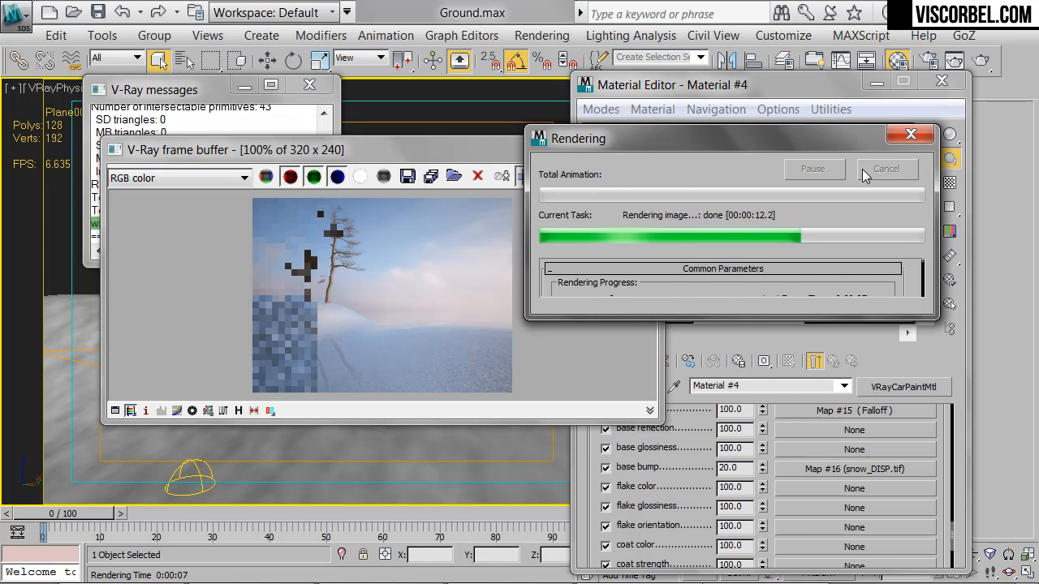
click(647, 150)
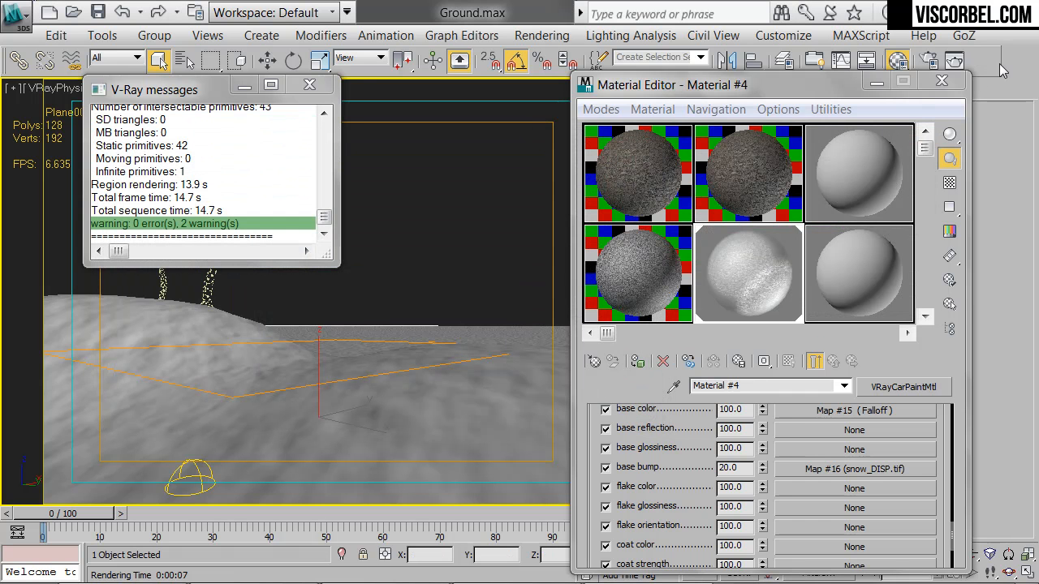
Step: Close the Material Editor, display the viewport in wireframe, and add a TurboSmooth modifier to the ground object
click(942, 81)
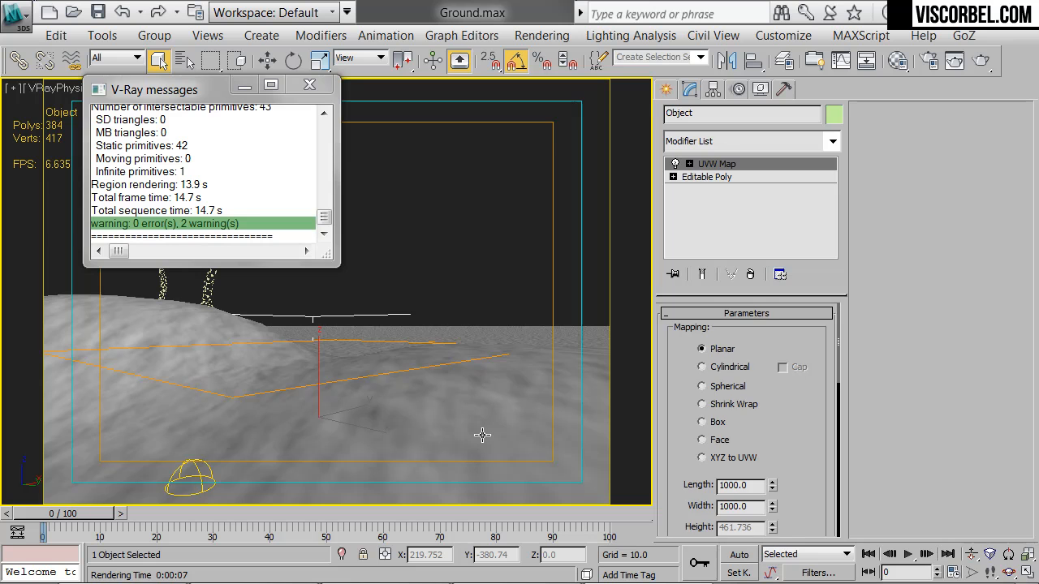
key(F3)
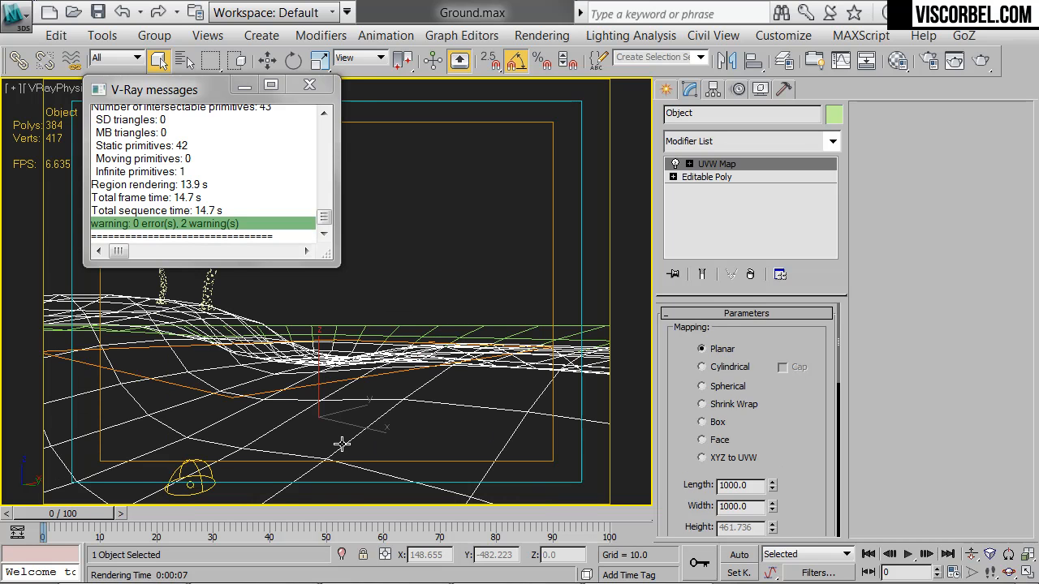
click(765, 143)
scroll(742, 322, down, 15)
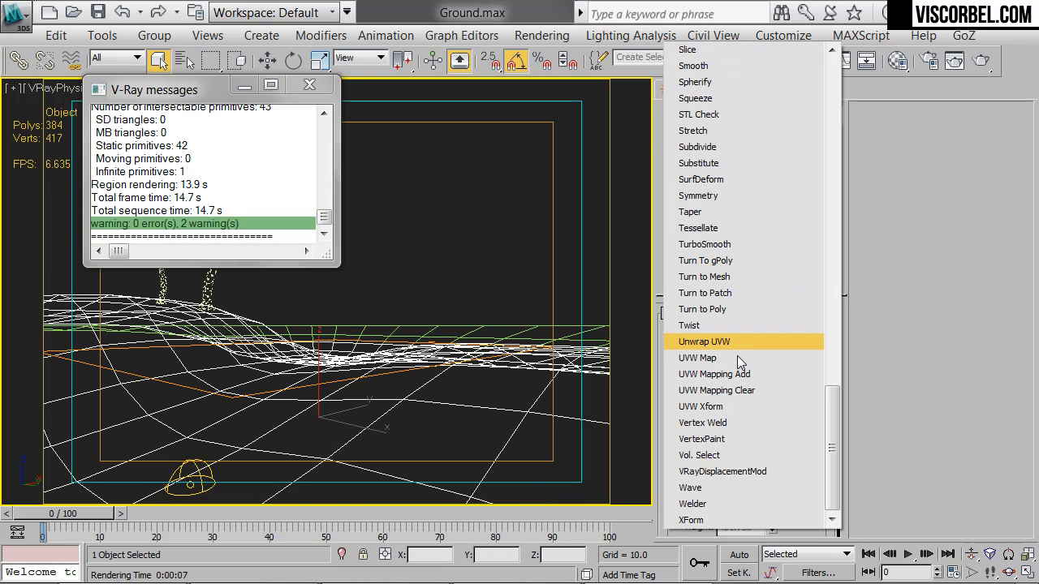
click(719, 244)
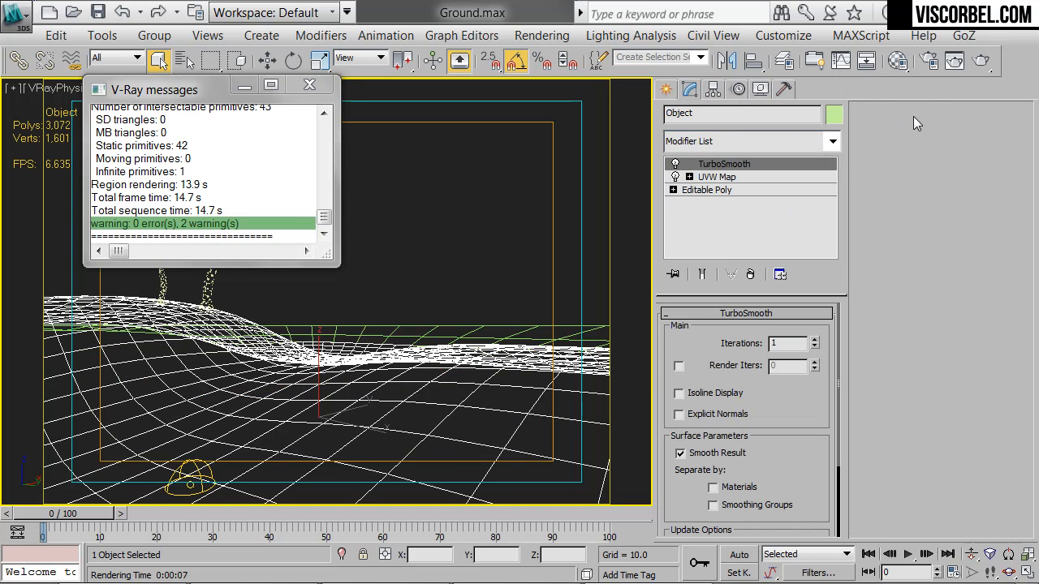
Step: Render the full frame and examine the smoothed snow surface up close
click(982, 63)
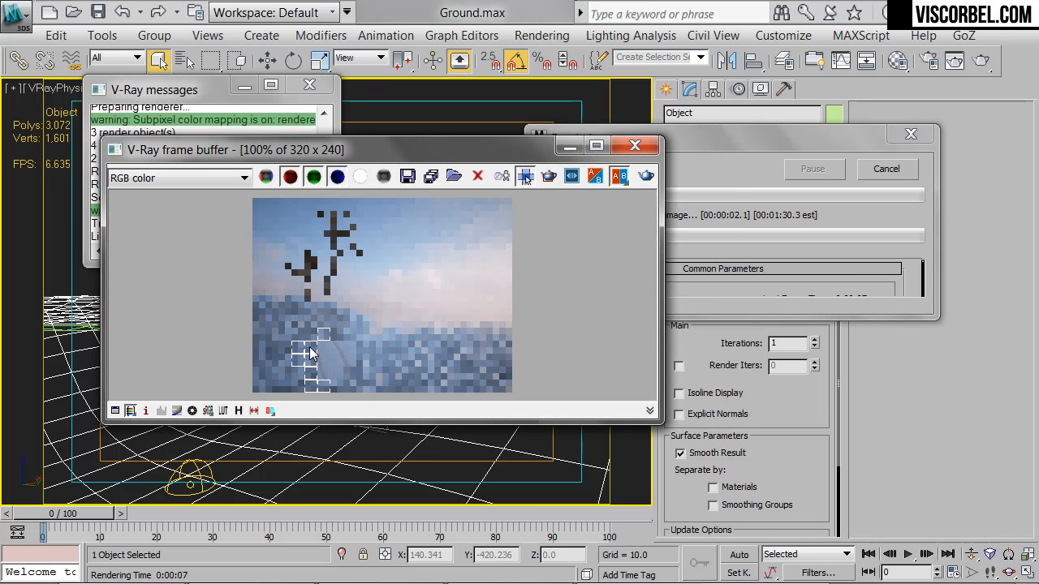
scroll(294, 357, up, 2)
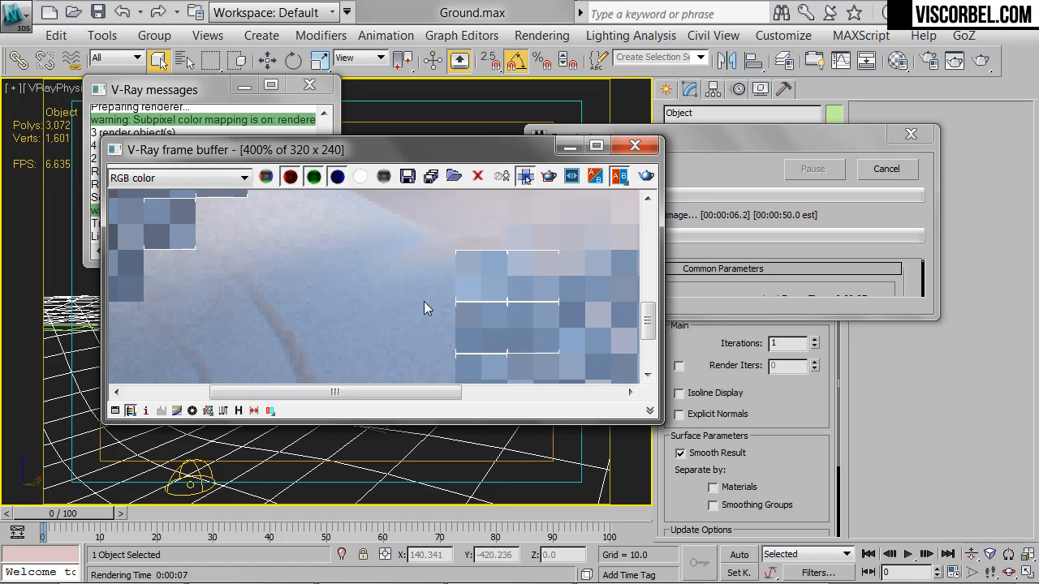
scroll(423, 301, down, 2)
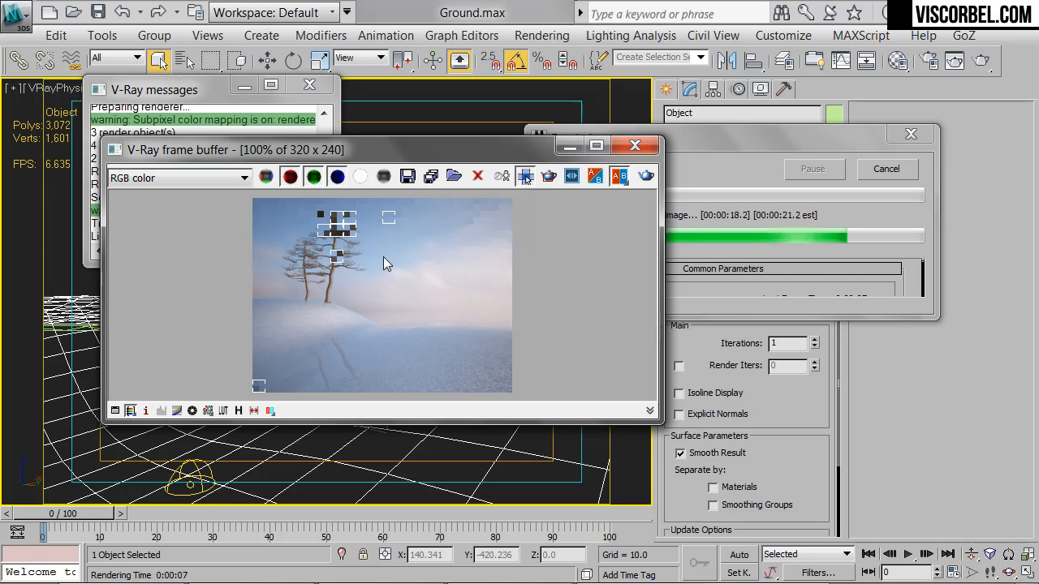
Step: Reopen the snow material's coat layer parameters and turn on the checkered background for its sample sphere
key(m)
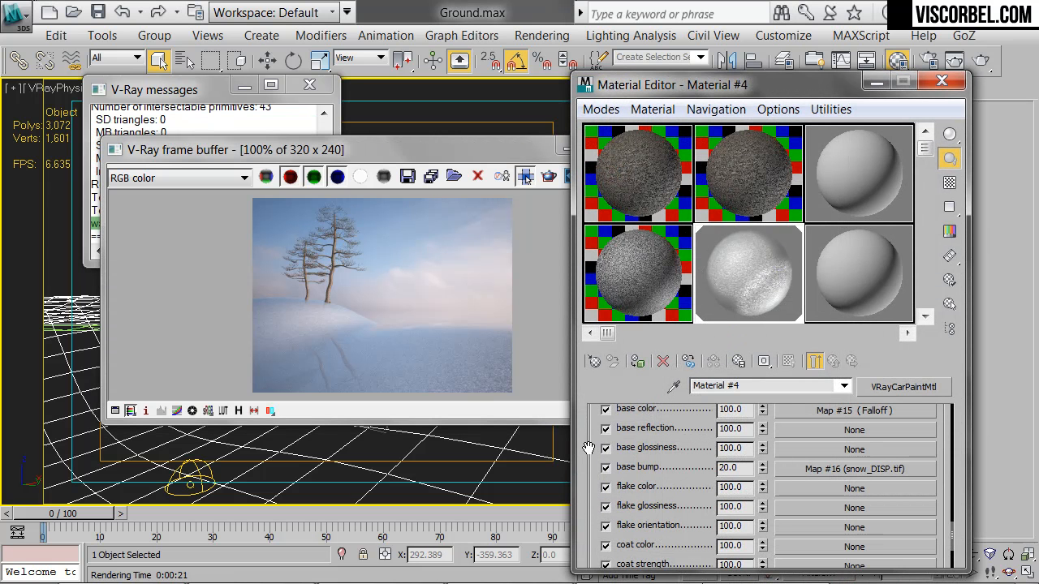
scroll(912, 463, up, 5)
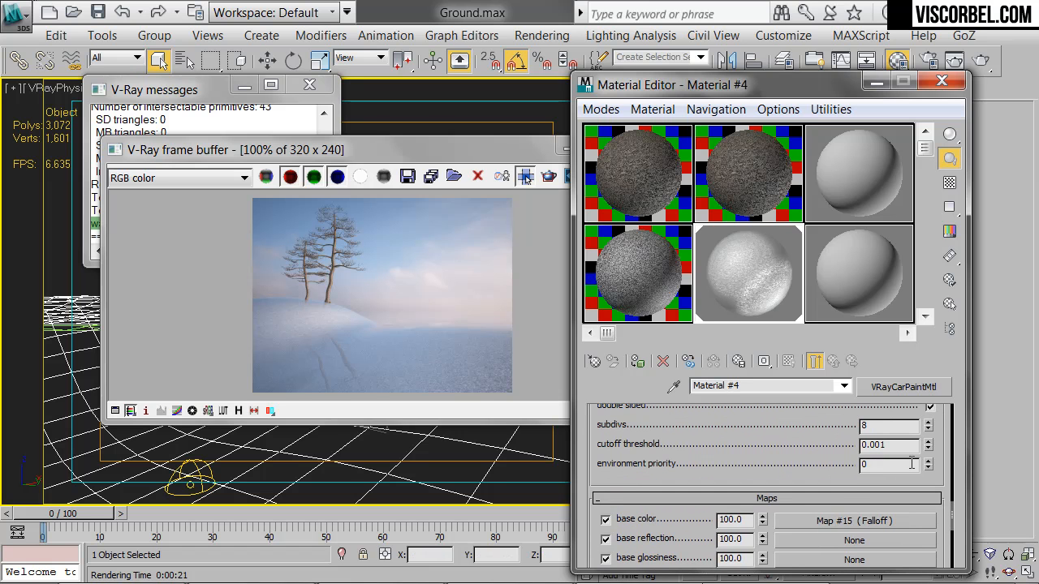
scroll(864, 470, up, 3)
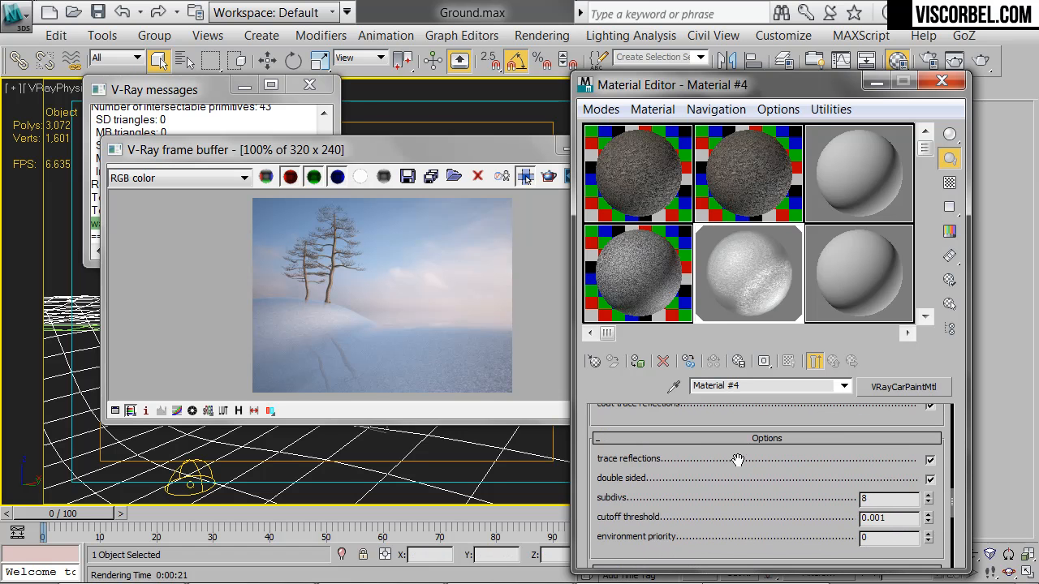
scroll(712, 461, up, 5)
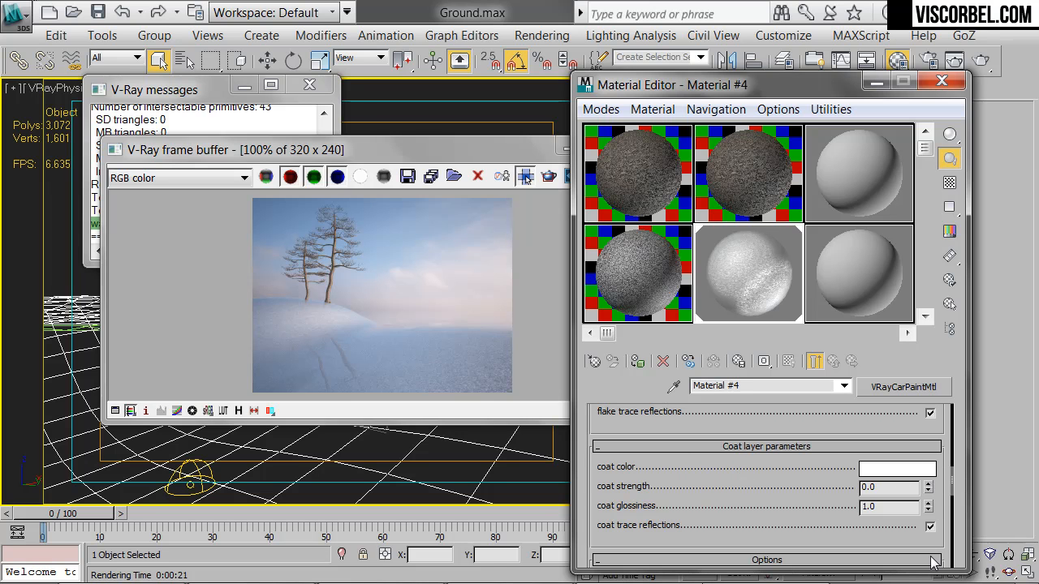
click(951, 185)
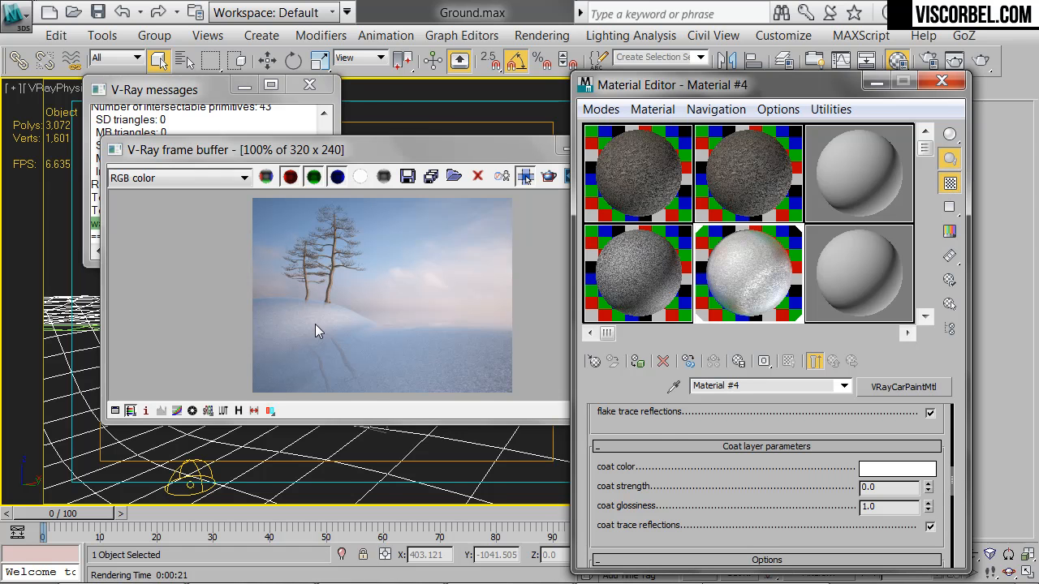
Step: Start another full-frame render, check the snow at 200% zoom, and stop it early
click(315, 324)
click(647, 177)
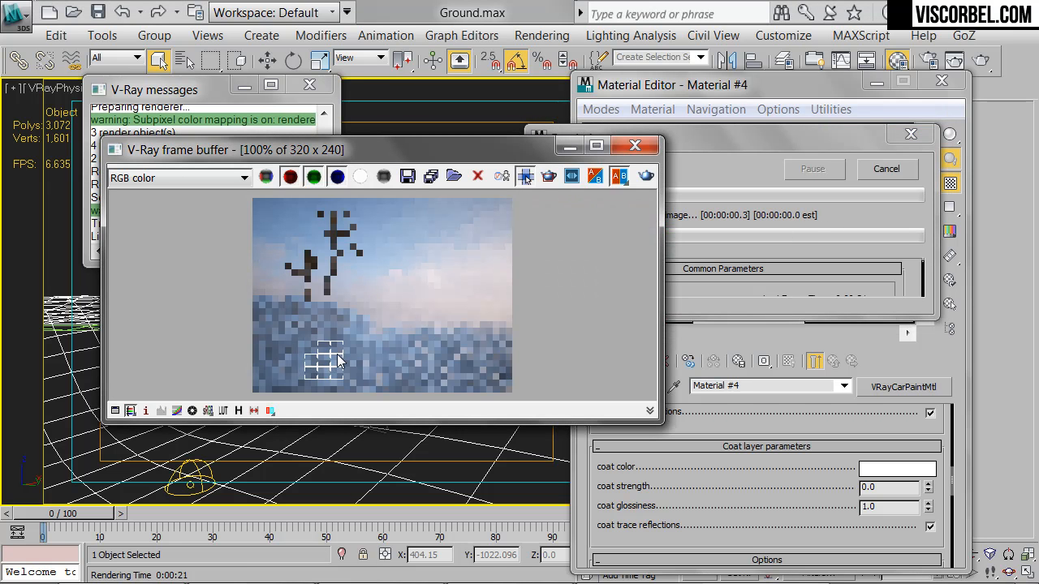
scroll(337, 350, up, 2)
scroll(337, 351, down, 1)
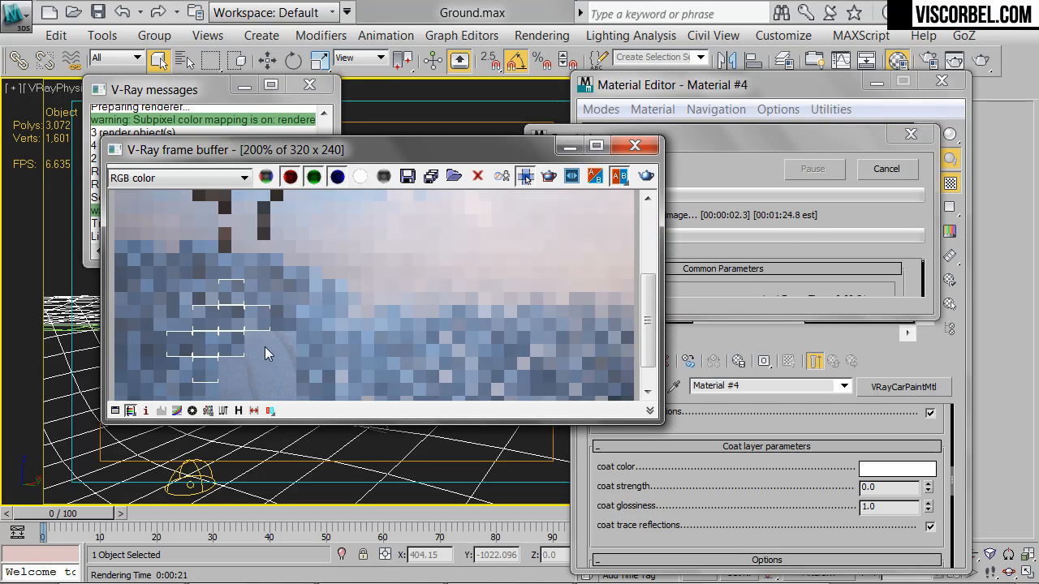
click(887, 168)
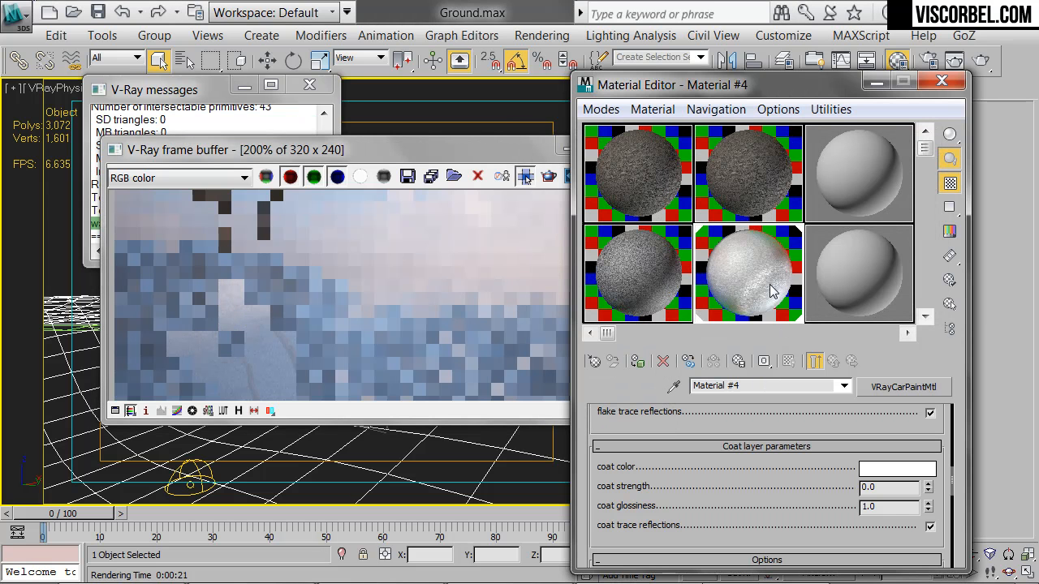
Step: Set the coat color to black
click(871, 471)
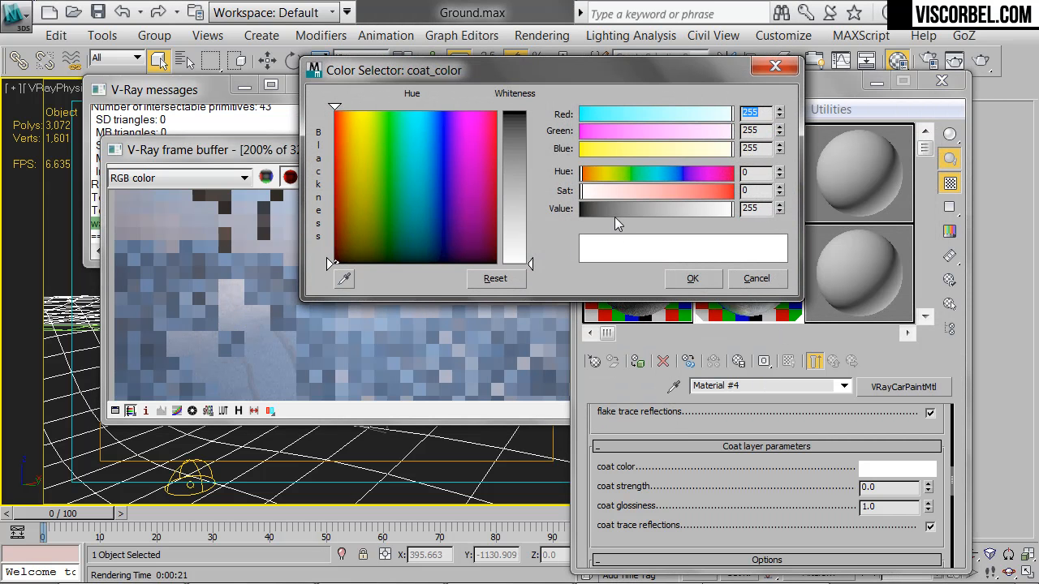
drag(617, 211, 554, 219)
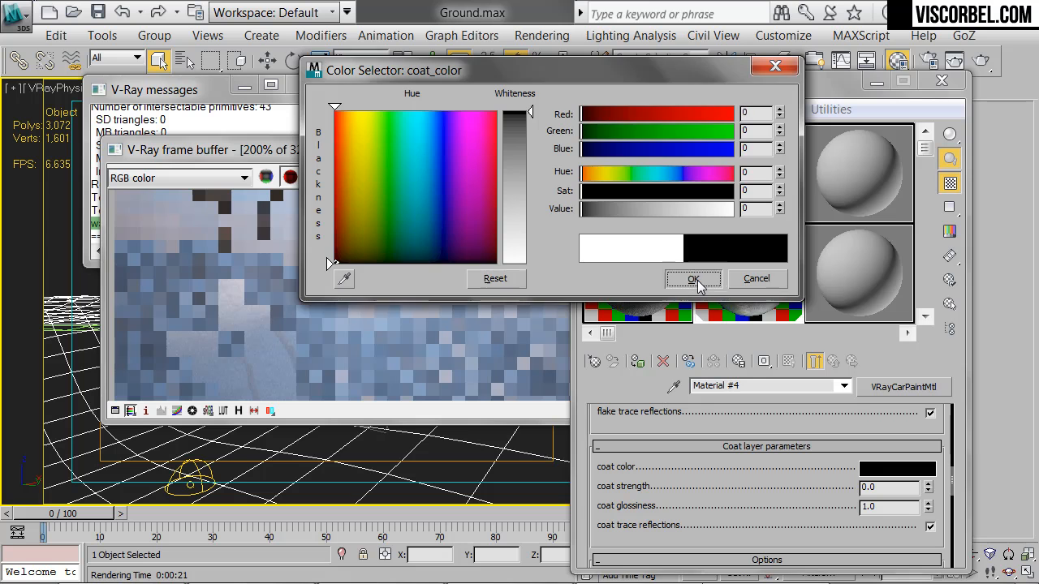
click(694, 279)
Step: Set the coat color to a medium blue with RGB 41, 75, 122 and turn off coat trace reflections
click(900, 471)
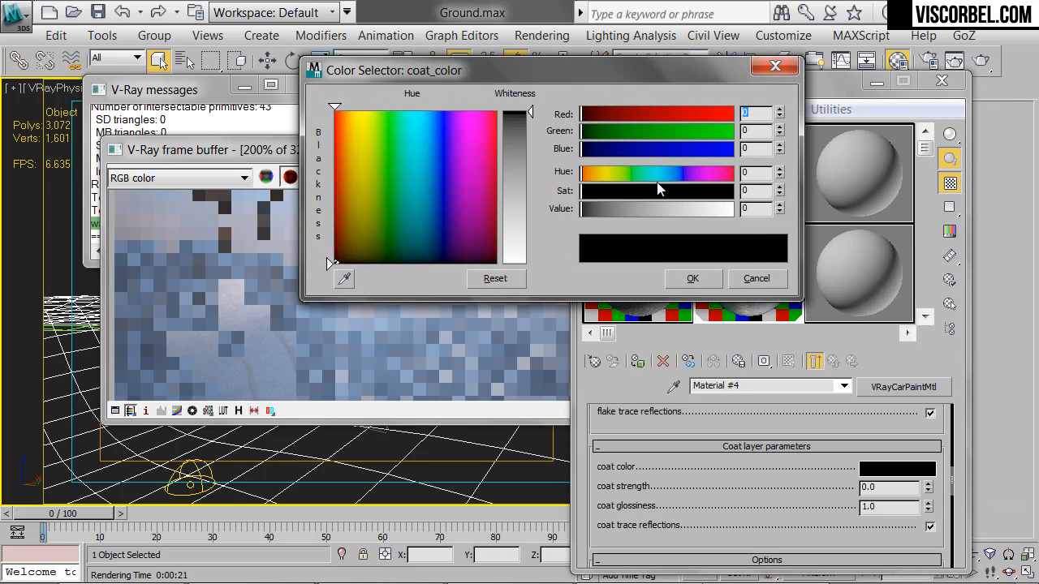
click(682, 193)
drag(640, 208, 595, 210)
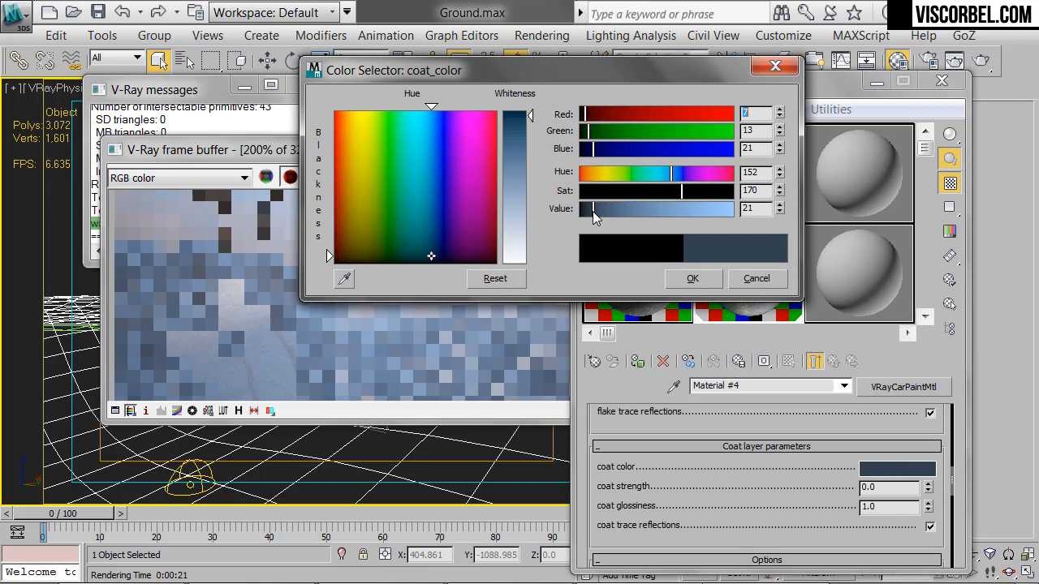
click(653, 210)
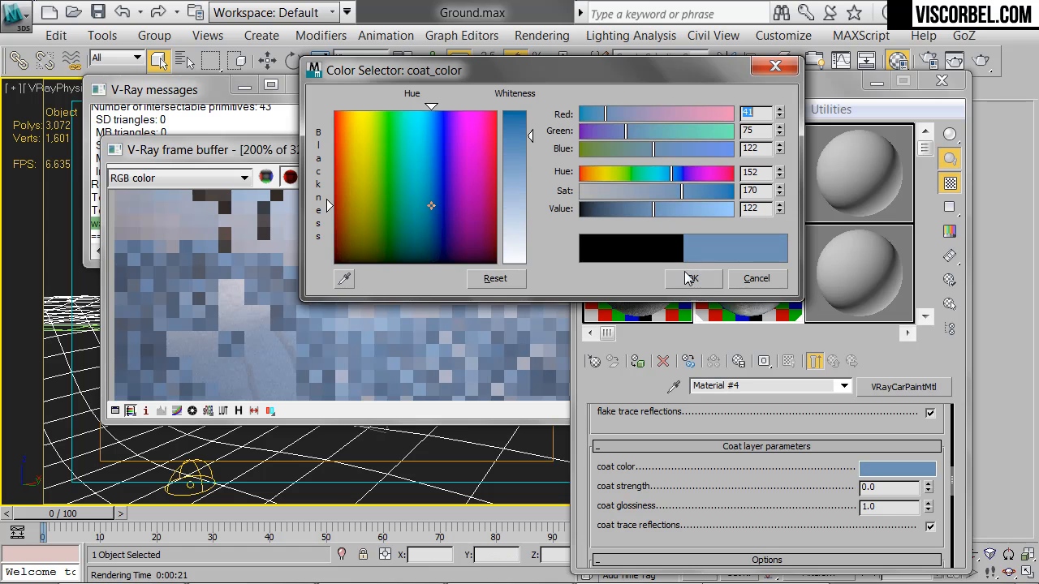
click(688, 279)
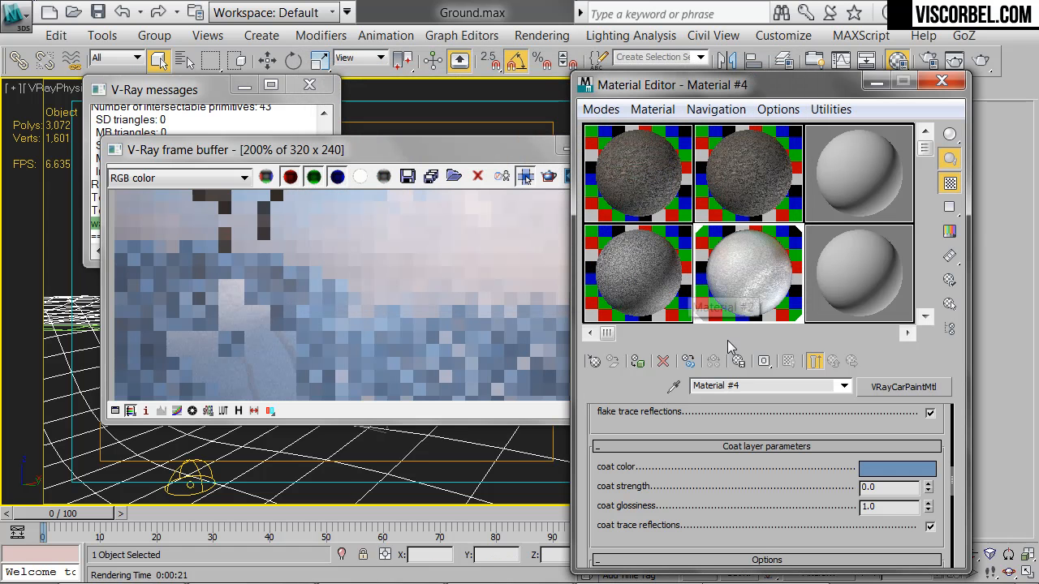
click(930, 526)
Step: Render the full frame, check the snow at 200% zoom, and stop the render before it finishes
key(shift+q)
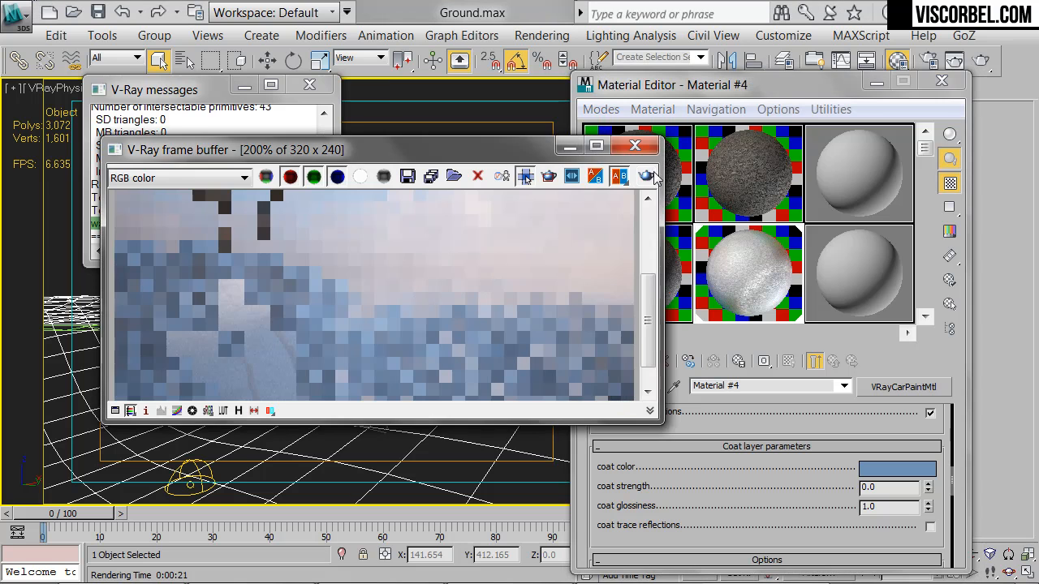
scroll(259, 351, down, 1)
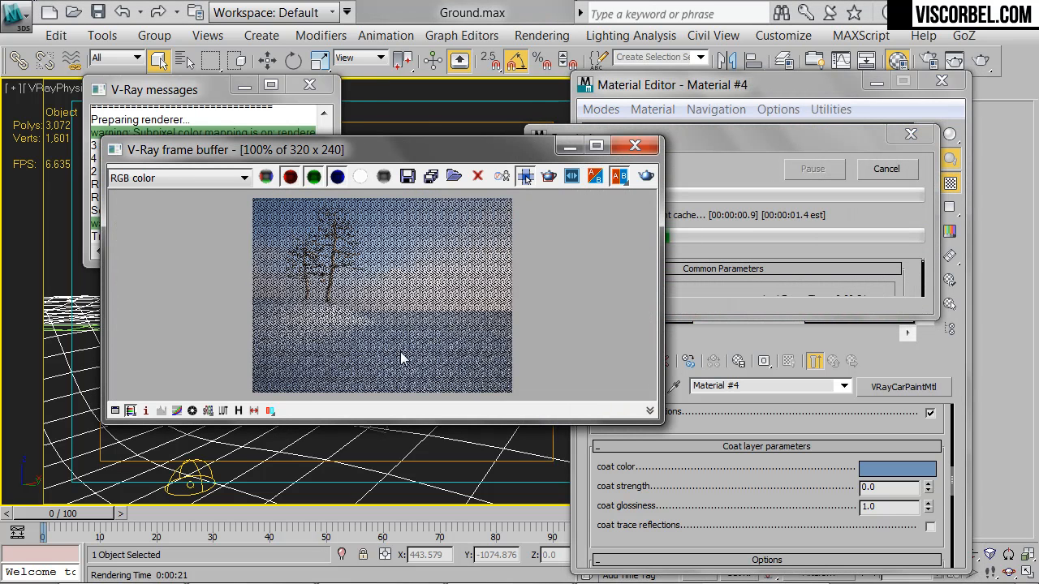
scroll(332, 348, up, 1)
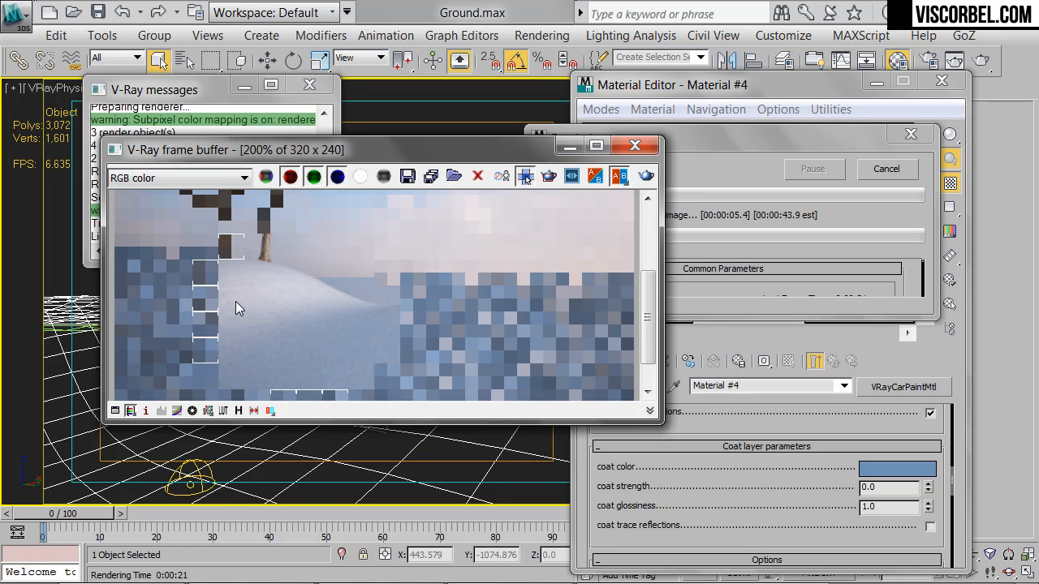
scroll(259, 303, down, 1)
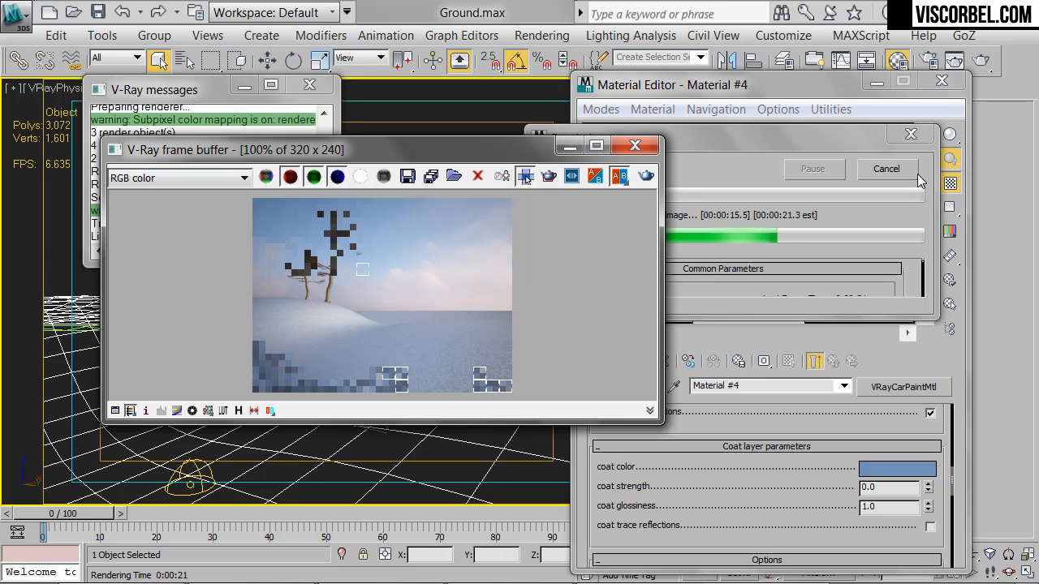
click(748, 289)
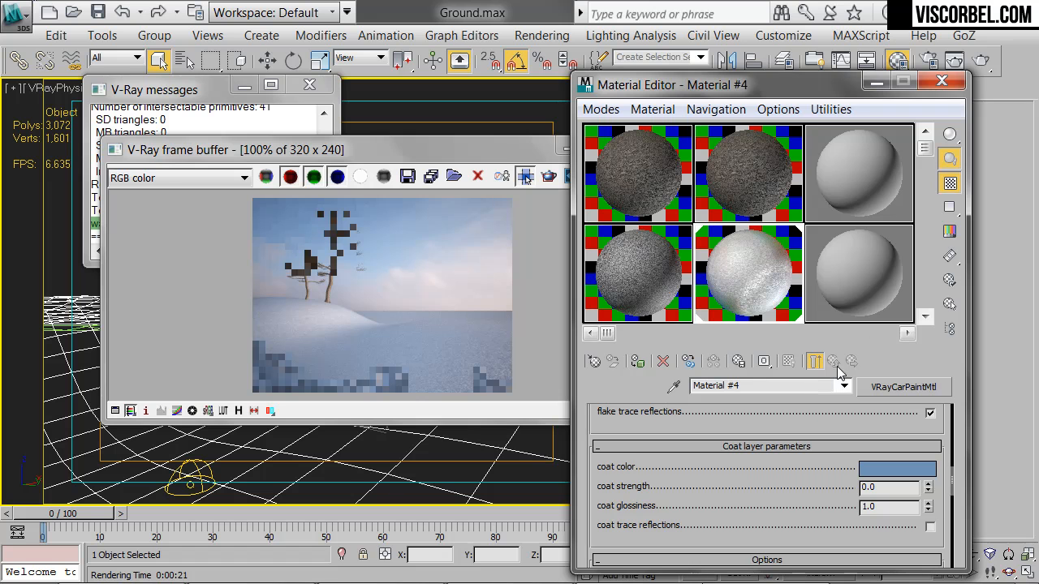
Step: Set the snow material's base bump amount to 80 and render the full frame again
scroll(801, 472, down, 10)
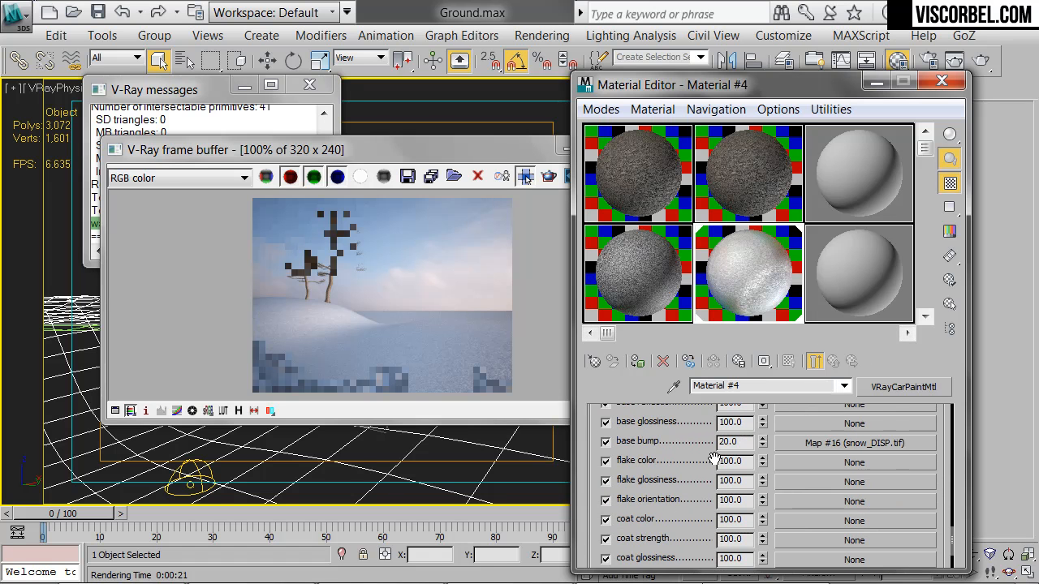
scroll(713, 460, down, 1)
key(Return)
text(80)
key(Return)
click(504, 291)
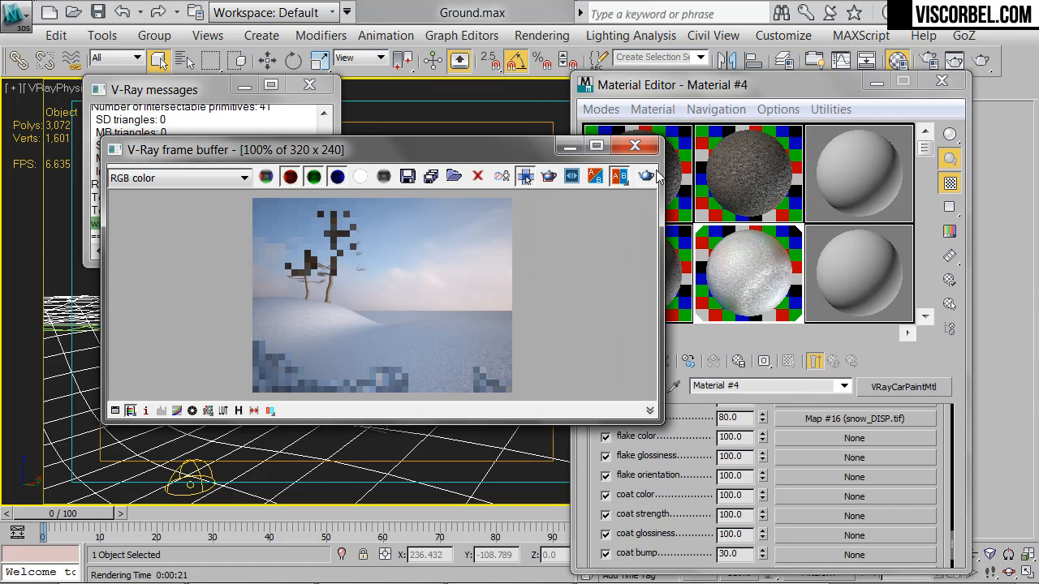
click(646, 175)
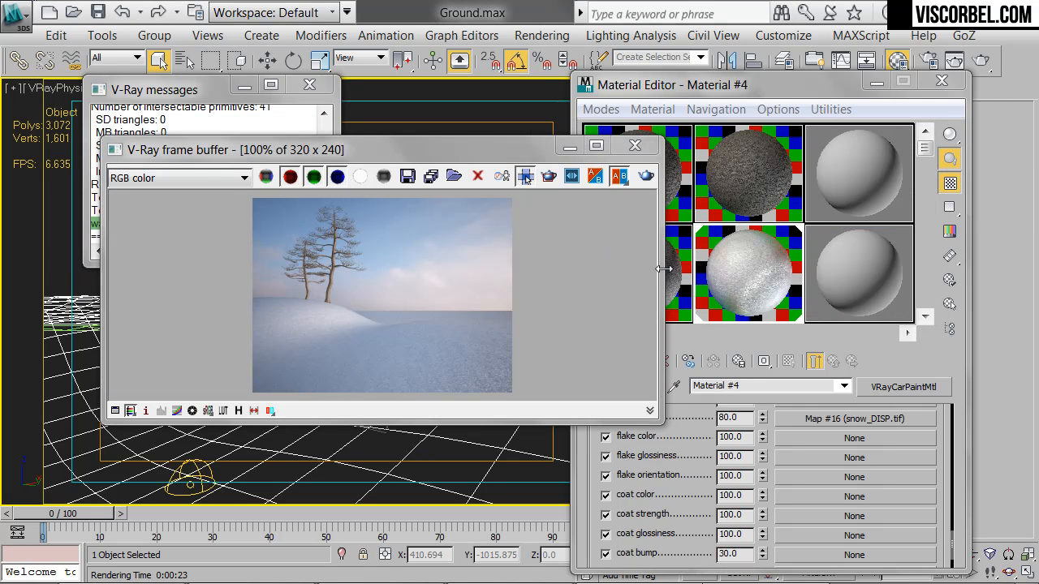
Step: Close the V-Ray frame buffer and messages windows and frame the ground object in the Top view
drag(793, 85, 898, 349)
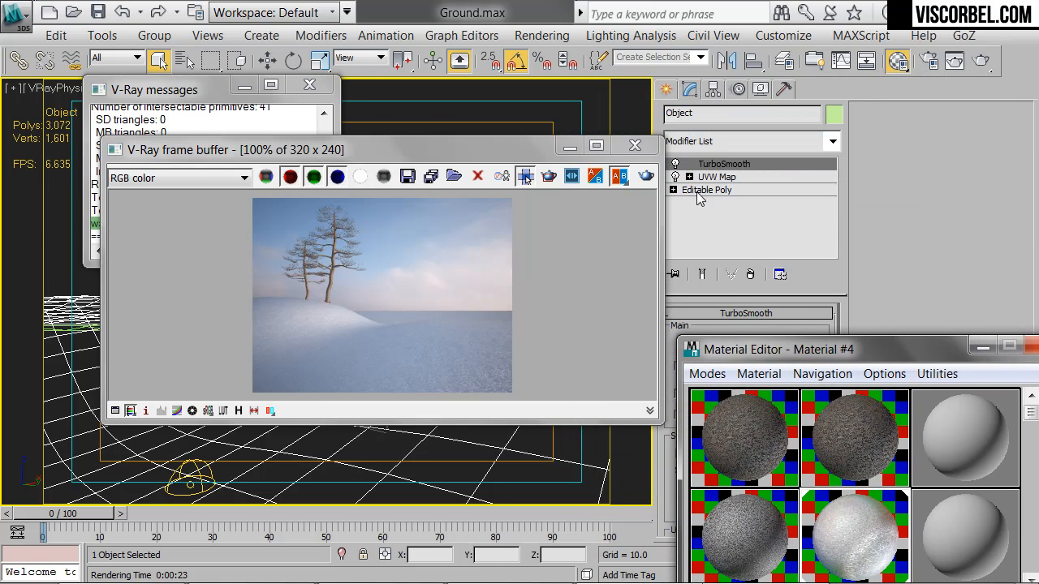
click(635, 145)
click(309, 85)
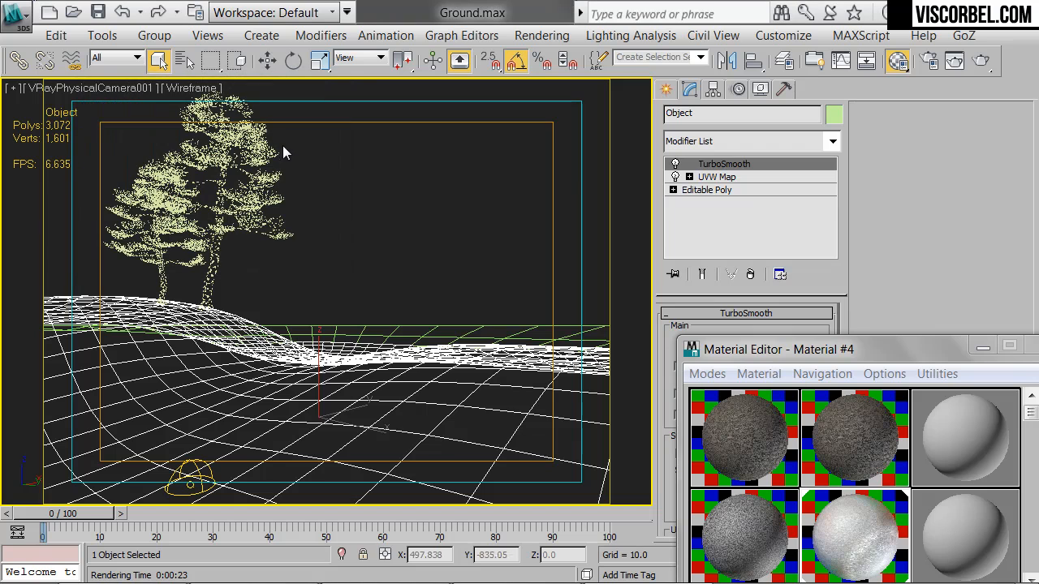
click(393, 442)
click(398, 396)
key(t)
key(z)
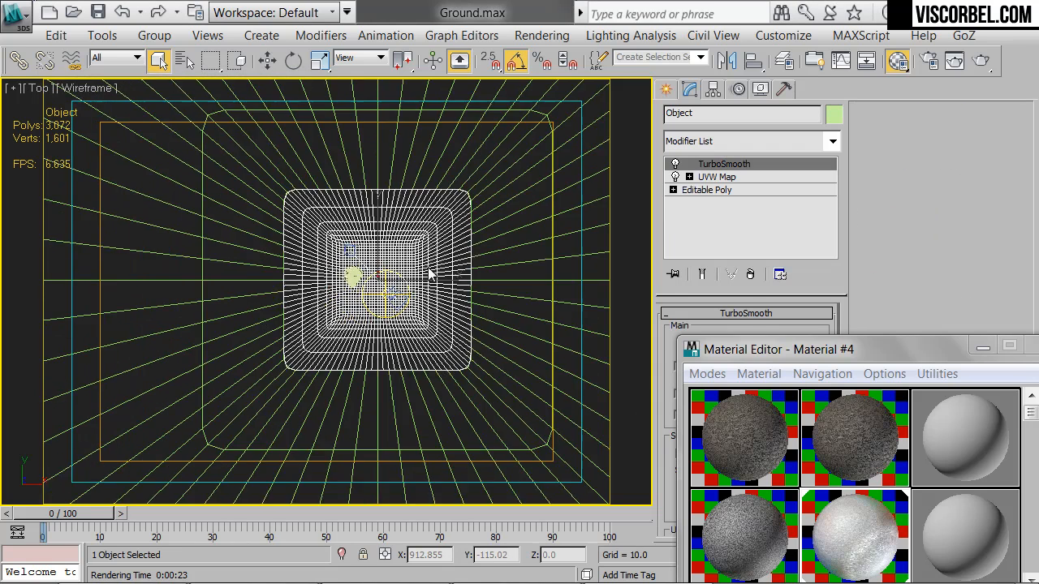
Step: Add a planar UVW Map modifier on map channel 2 above TurboSmooth, and select an unused material sample slot
drag(843, 352, 849, 518)
click(779, 143)
scroll(771, 292, down, 15)
click(707, 358)
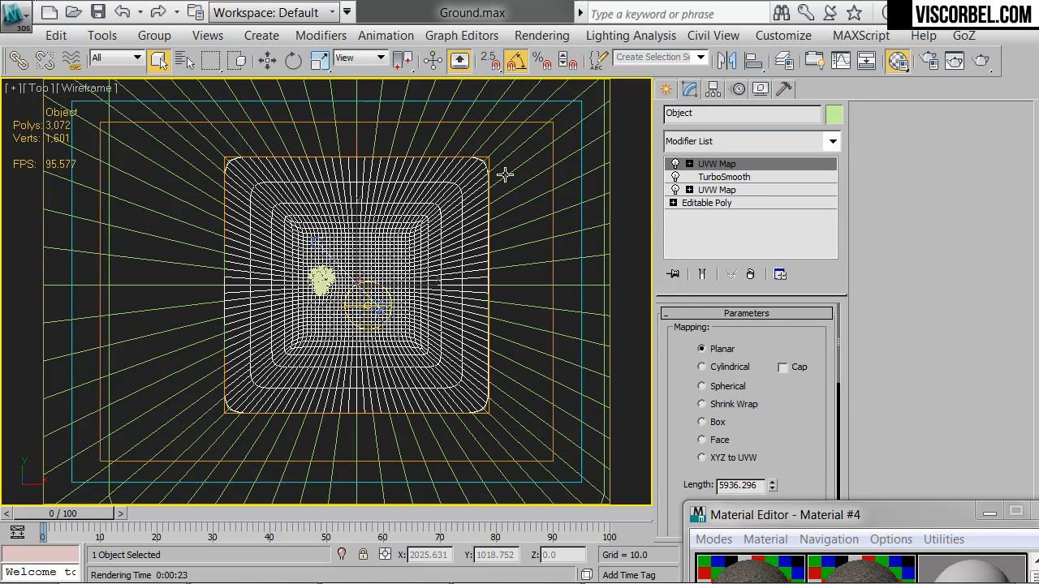
drag(820, 447, 781, 174)
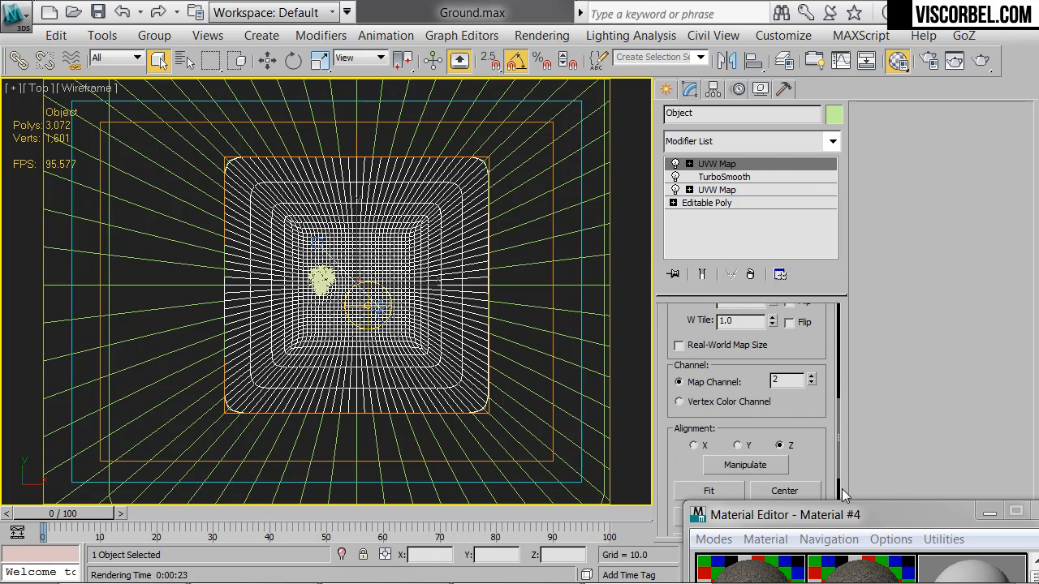
drag(852, 510, 546, 66)
click(663, 265)
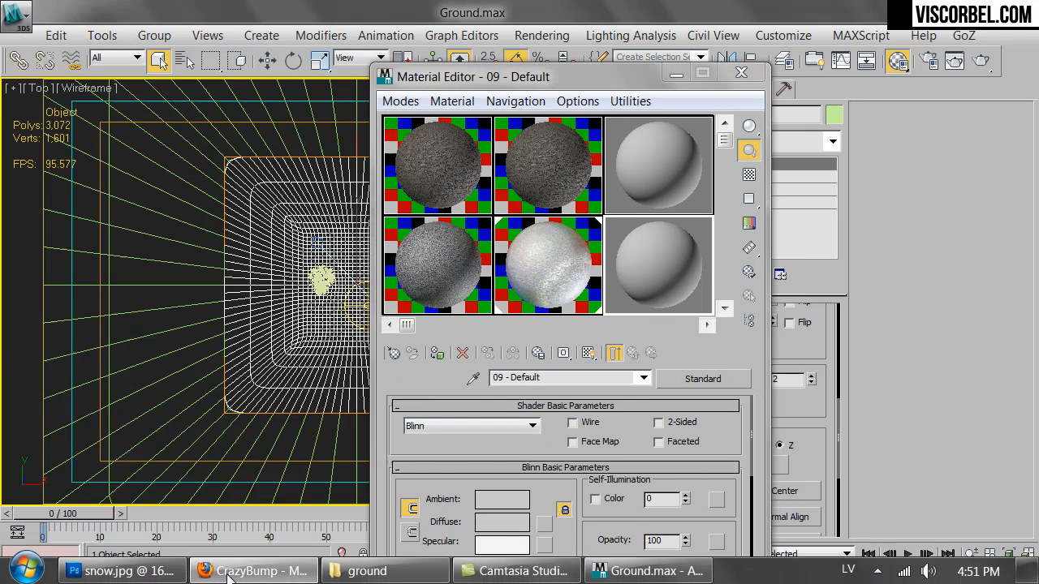
Step: Switch to Firefox, search Google Images for "tracks in snow" and look through the results
click(244, 570)
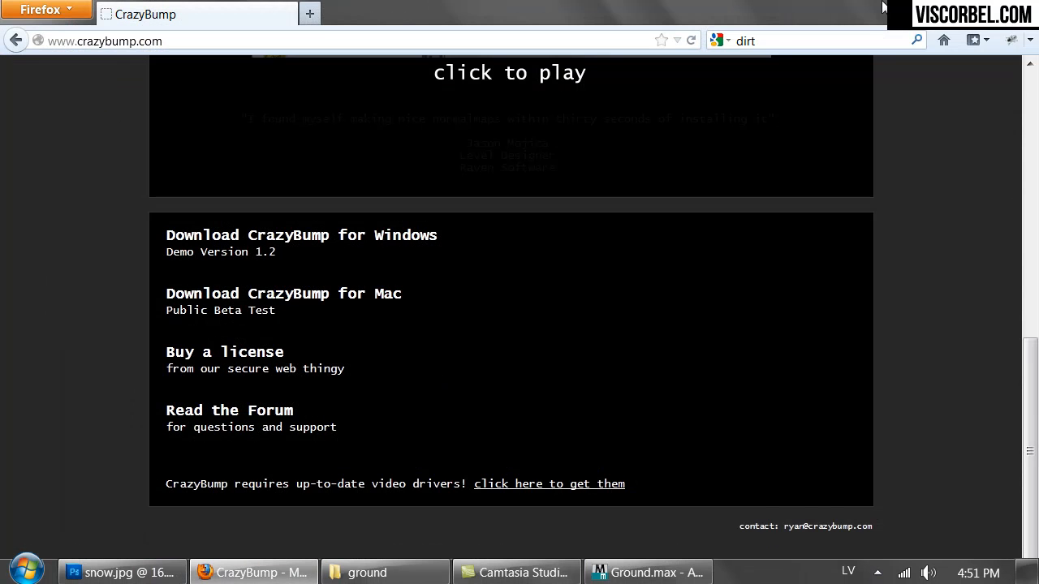
click(869, 41)
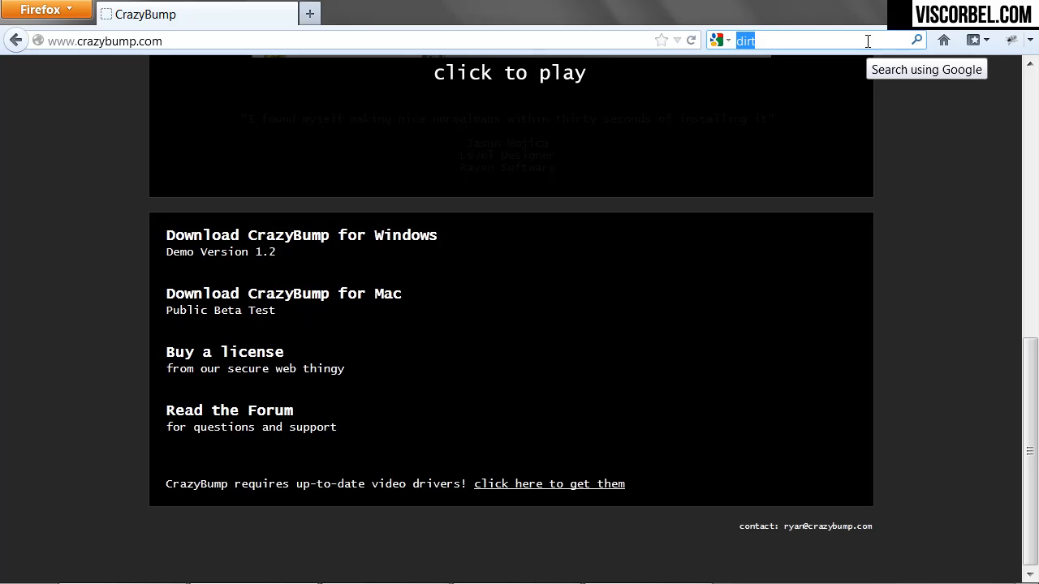
text(tracks)
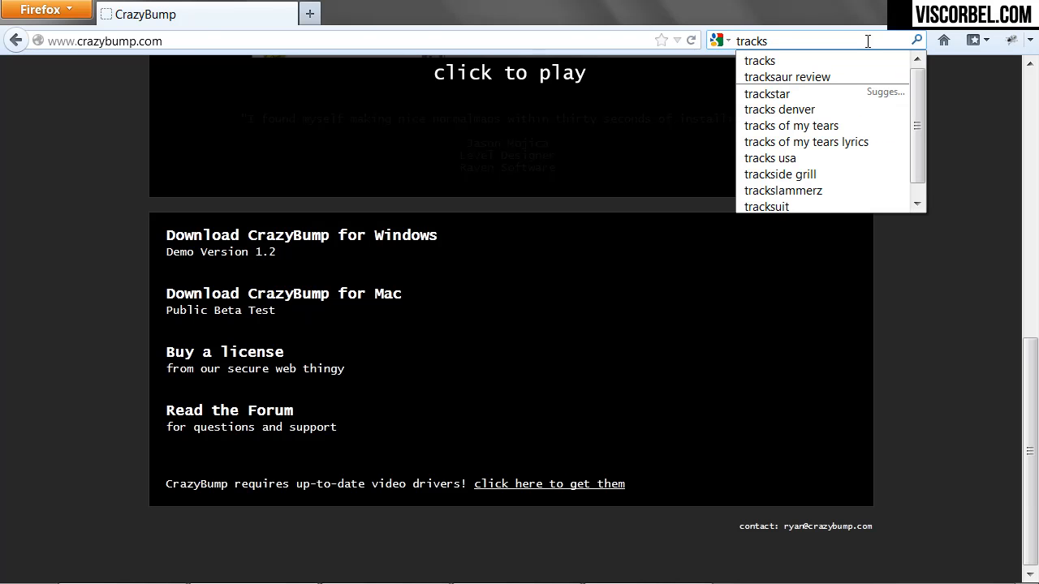
text( in snow)
key(Return)
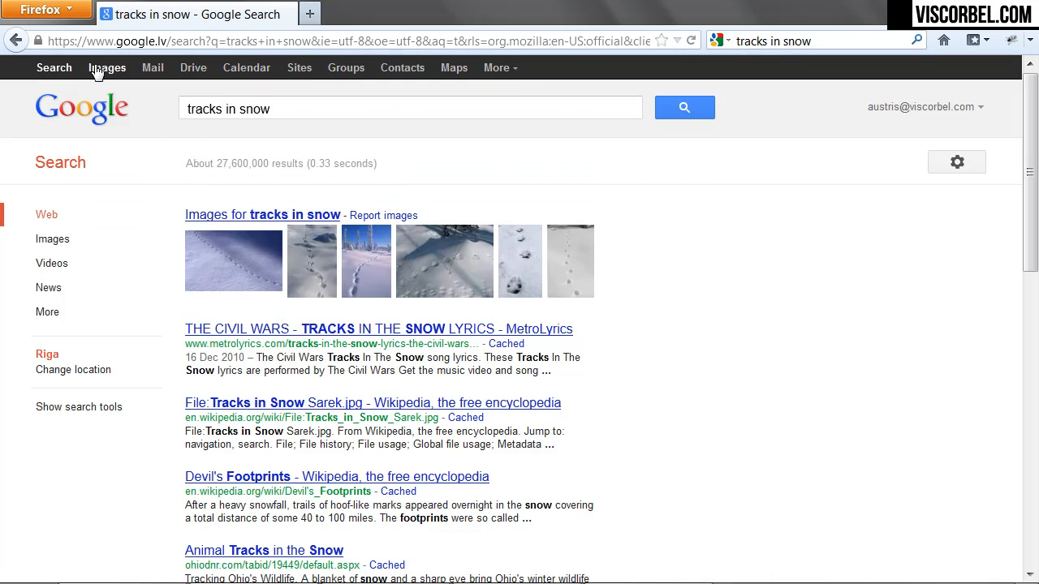
click(105, 68)
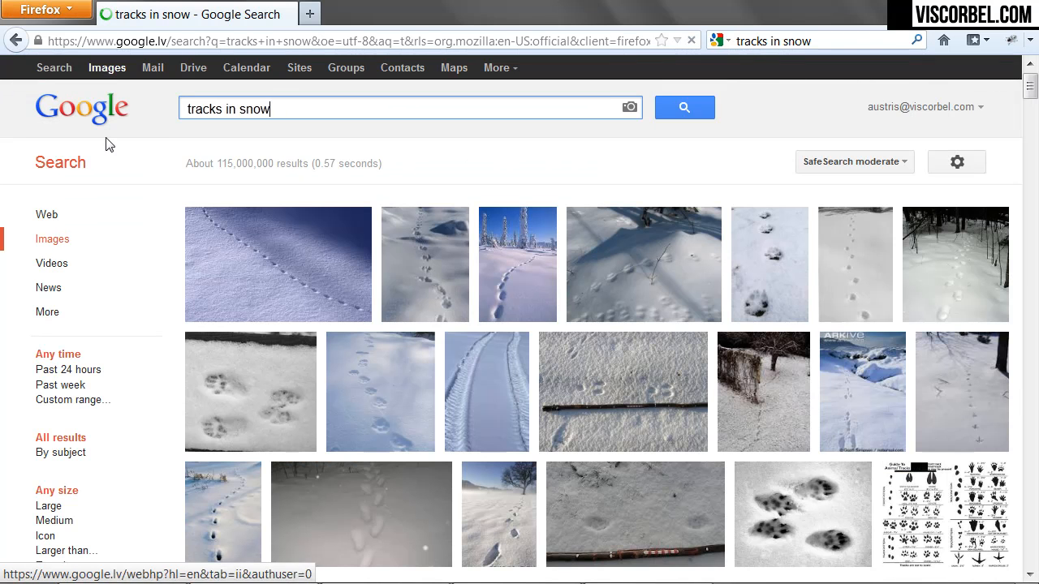
scroll(554, 326, down, 8)
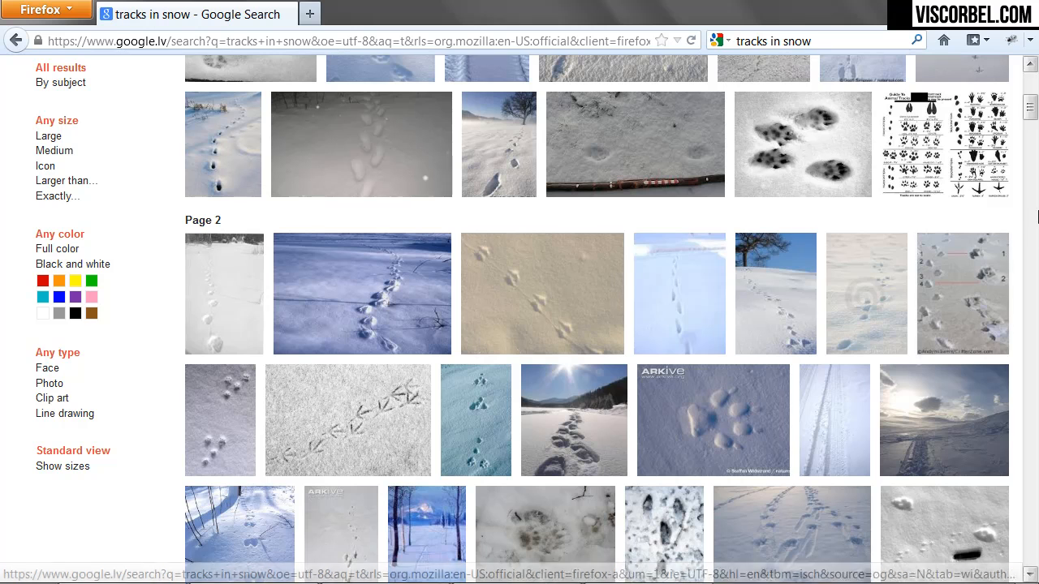
mouse_move(992, 186)
mouse_move(608, 153)
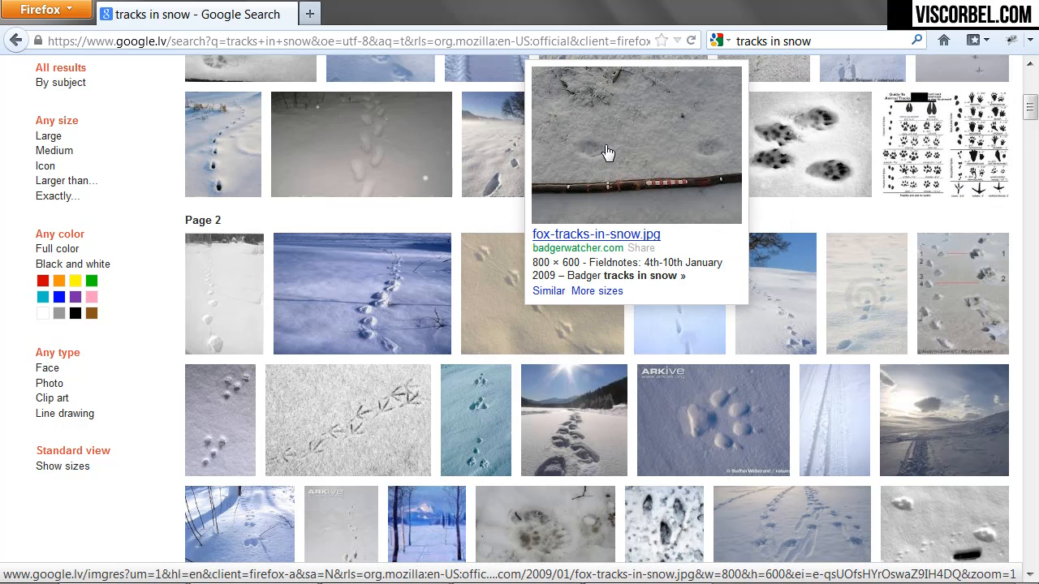
scroll(255, 179, up, 8)
Step: Search Google Images for "footprints" and look for a black-on-white trail of prints
drag(271, 109, 1, 79)
text(foot)
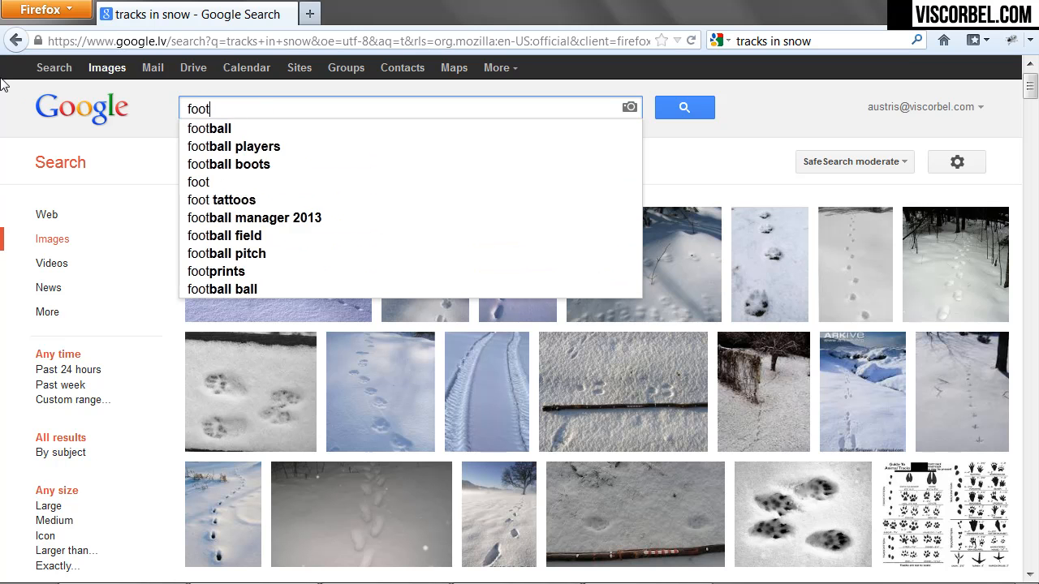
text(prints)
key(Return)
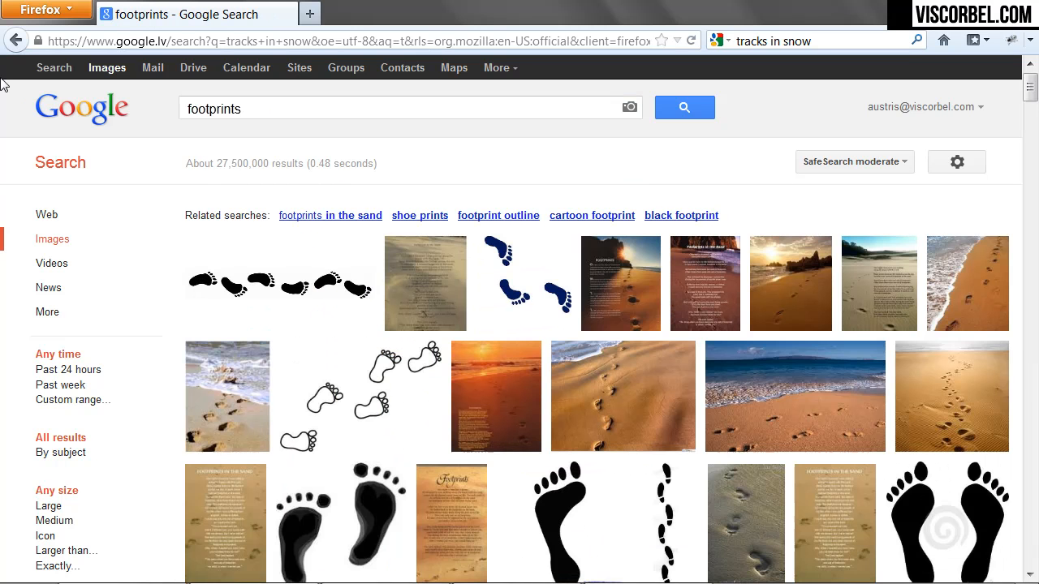
scroll(470, 244, down, 10)
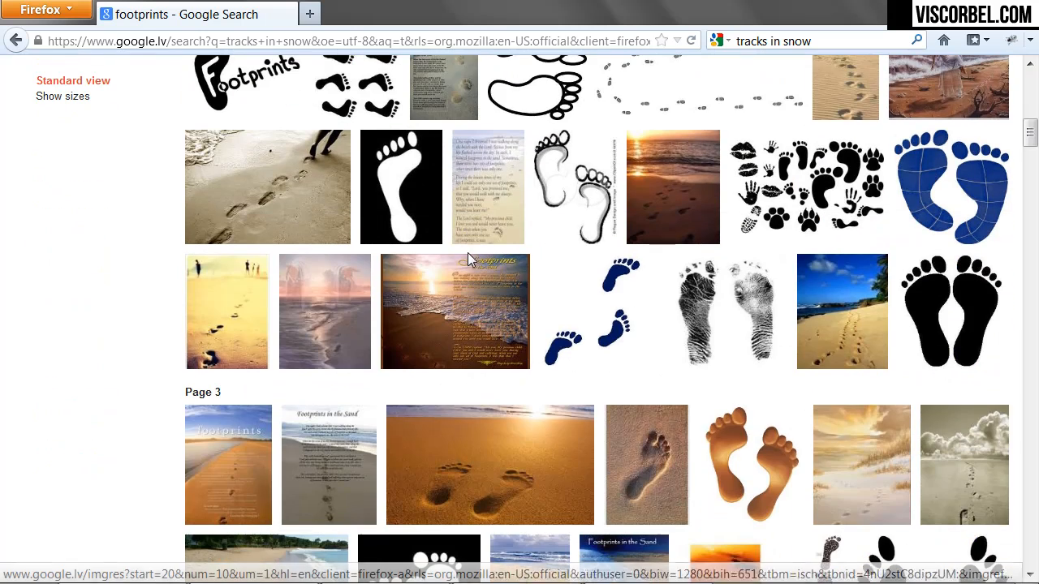
scroll(483, 204, down, 5)
scroll(482, 204, down, 3)
scroll(483, 201, down, 18)
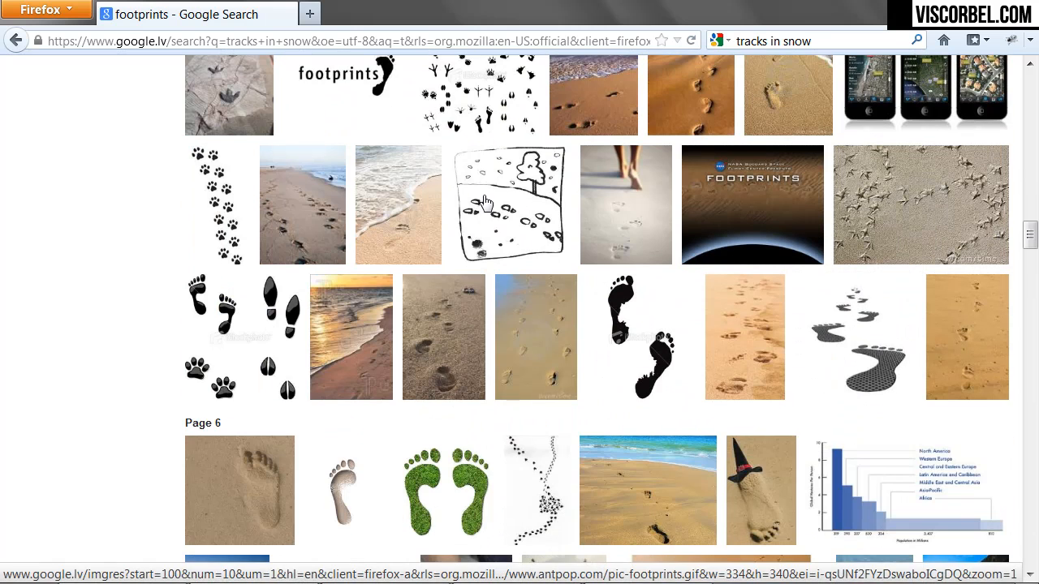
Step: Open the footprints-1.png drawing from the results and copy the image
mouse_move(555, 510)
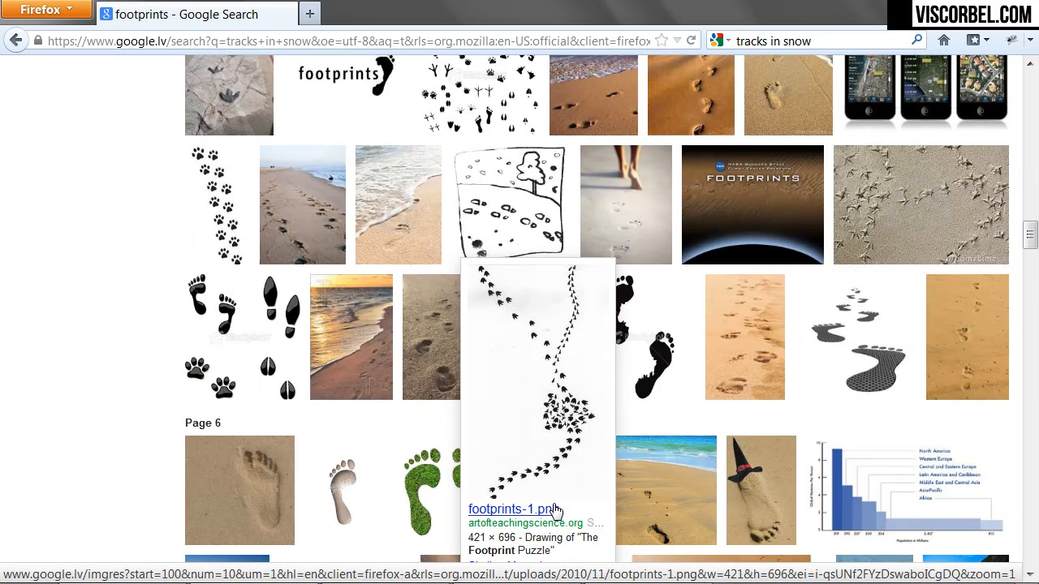
click(566, 430)
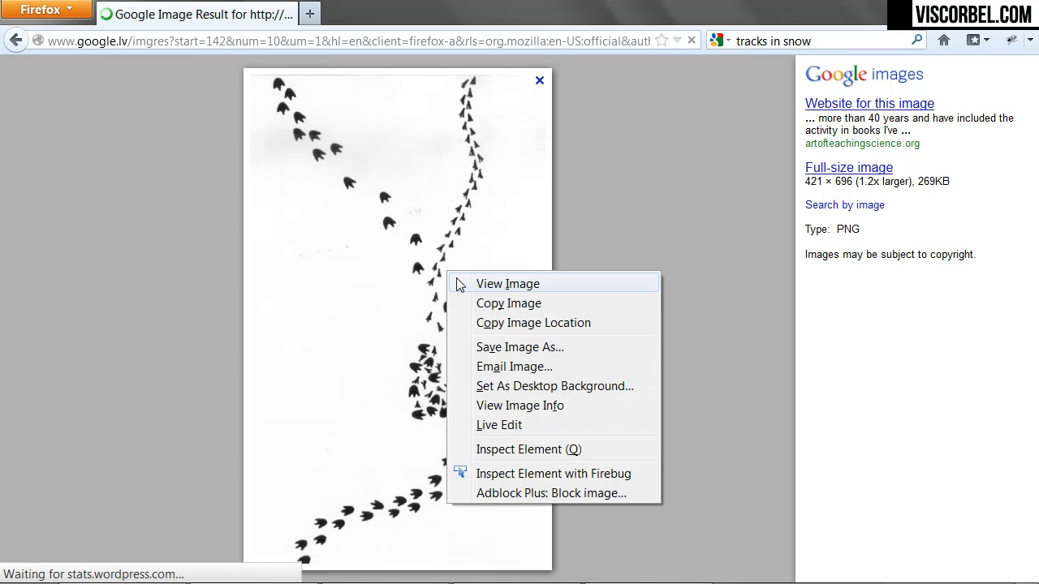
right_click(445, 276)
click(484, 304)
Step: Switch to Photoshop and create a new transparent 1024 × 1024 pixel document
mouse_move(281, 558)
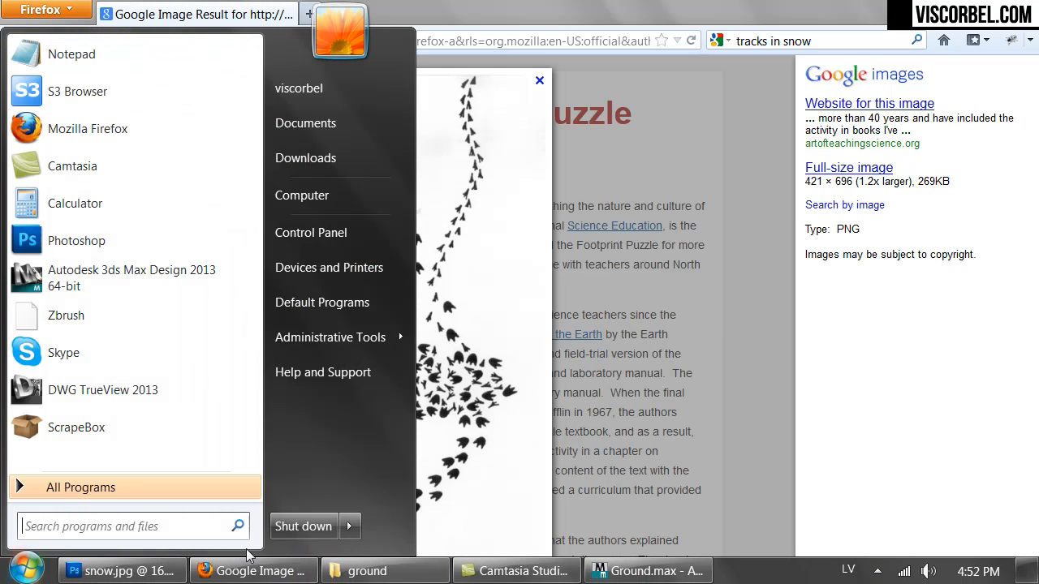
click(121, 573)
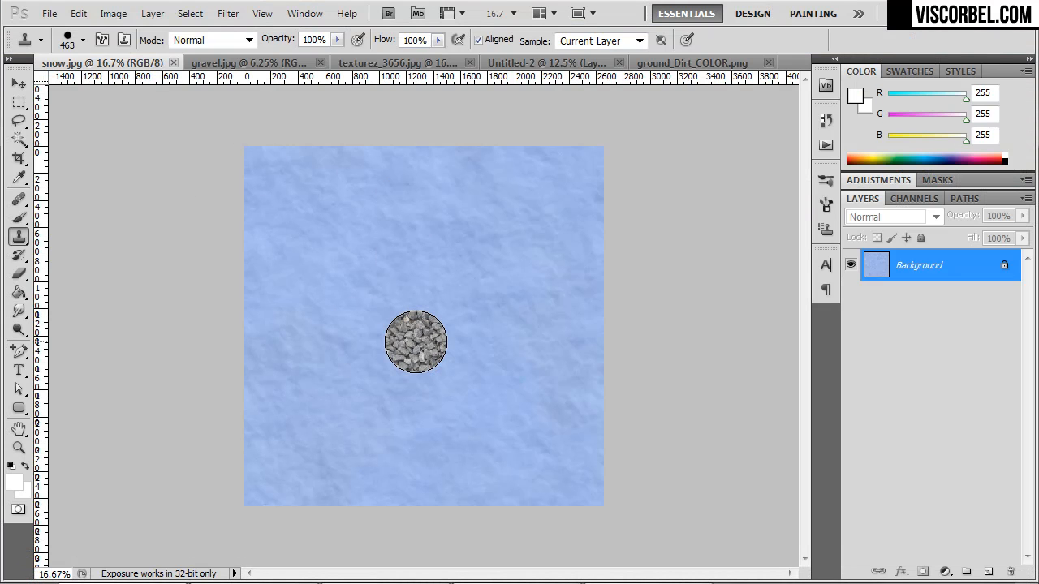
key(ctrl+n)
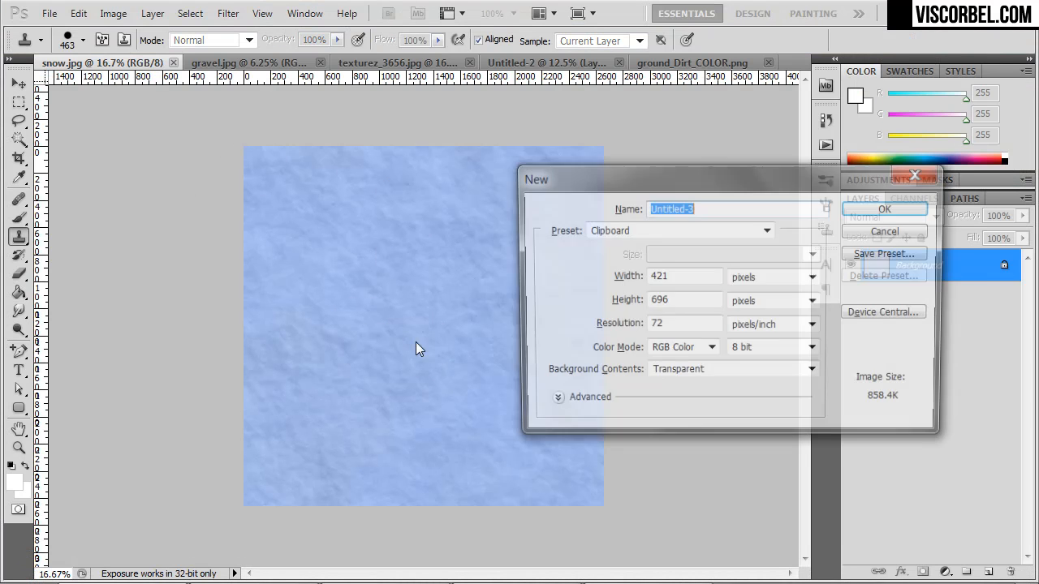
key(Tab)
key(Tab)
text(1024)
key(Tab)
text(10)
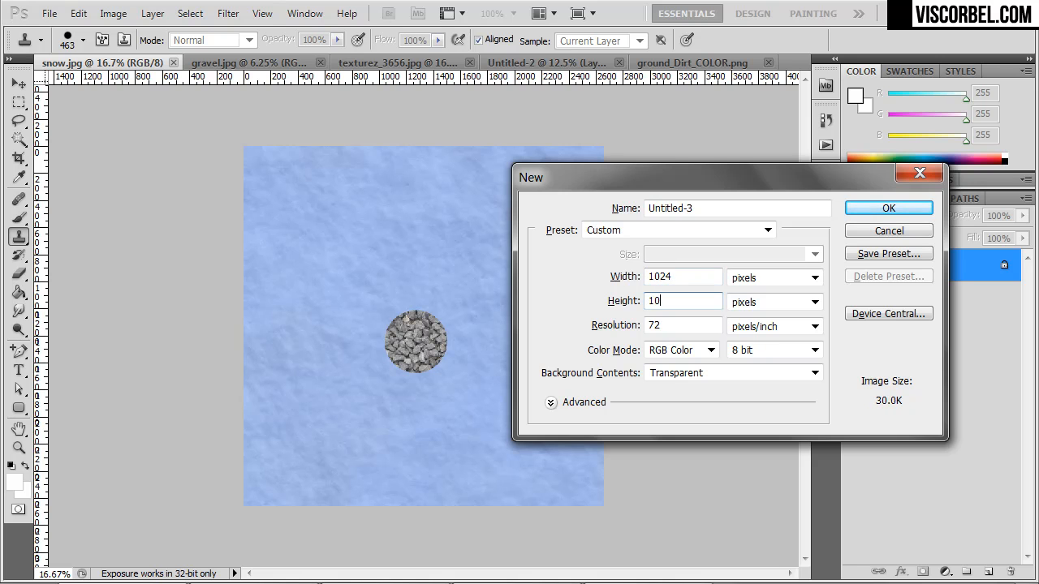
text(24)
key(Return)
Step: Paste the footprints image, rotate it clockwise with Free Transform and place it in the canvas's upper-right area
key(ctrl+v)
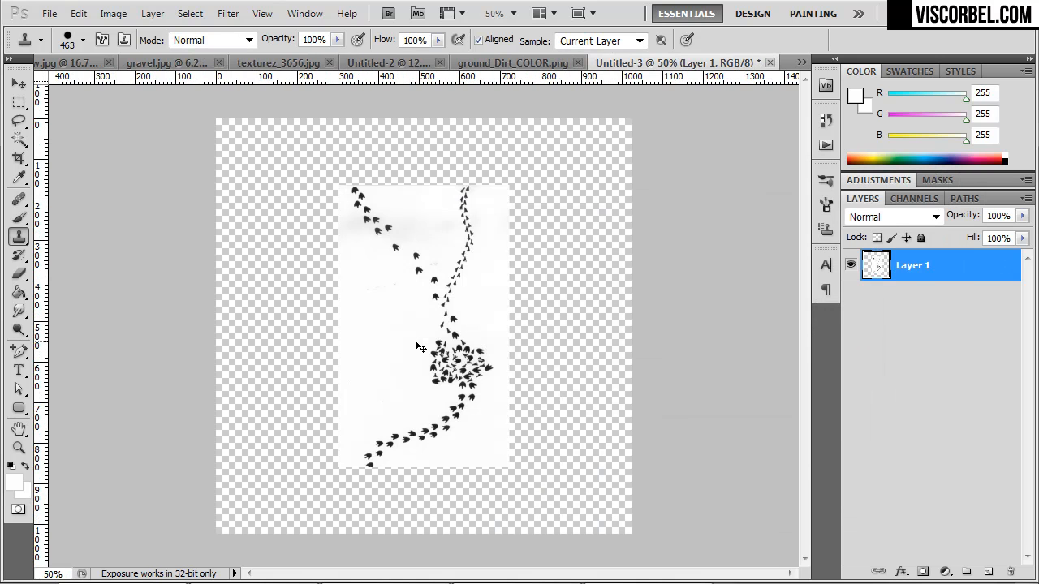
key(m)
ctrl+drag(460, 308, 500, 276)
right_click(490, 259)
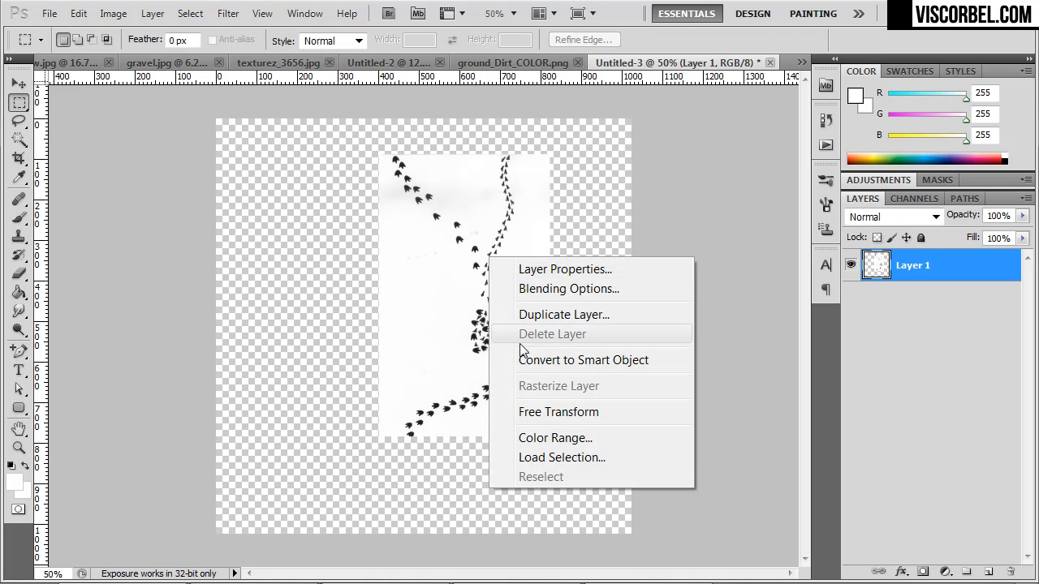
click(559, 411)
drag(571, 460, 487, 356)
key(Return)
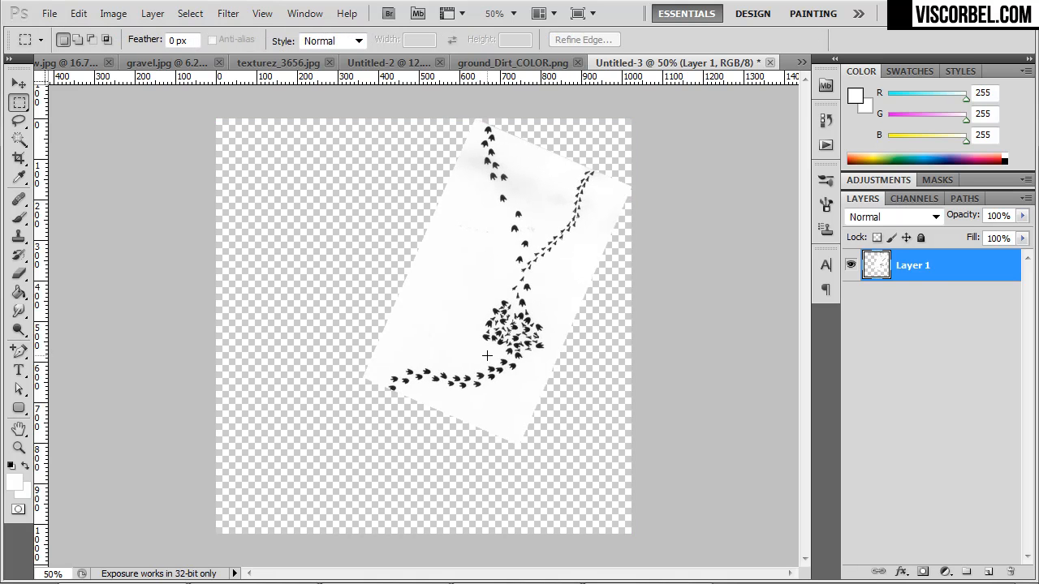
Step: Duplicate the footprints layer, rotate the copy and place it in the canvas's lower-left area, overlapping the first trail
ctrl+alt+drag(496, 304, 318, 356)
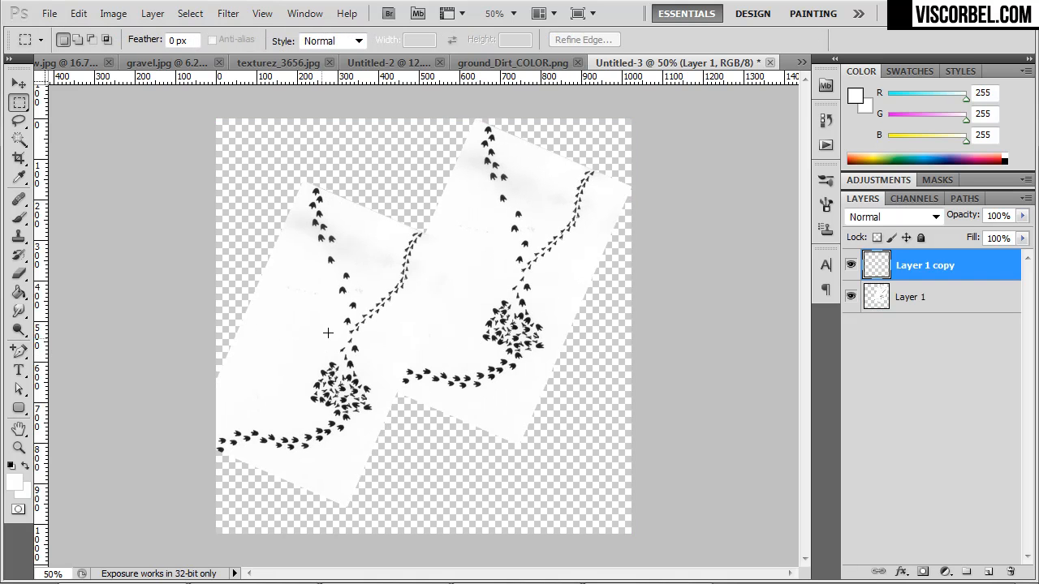
right_click(351, 306)
click(416, 468)
drag(479, 496, 420, 271)
drag(334, 321, 365, 397)
key(Return)
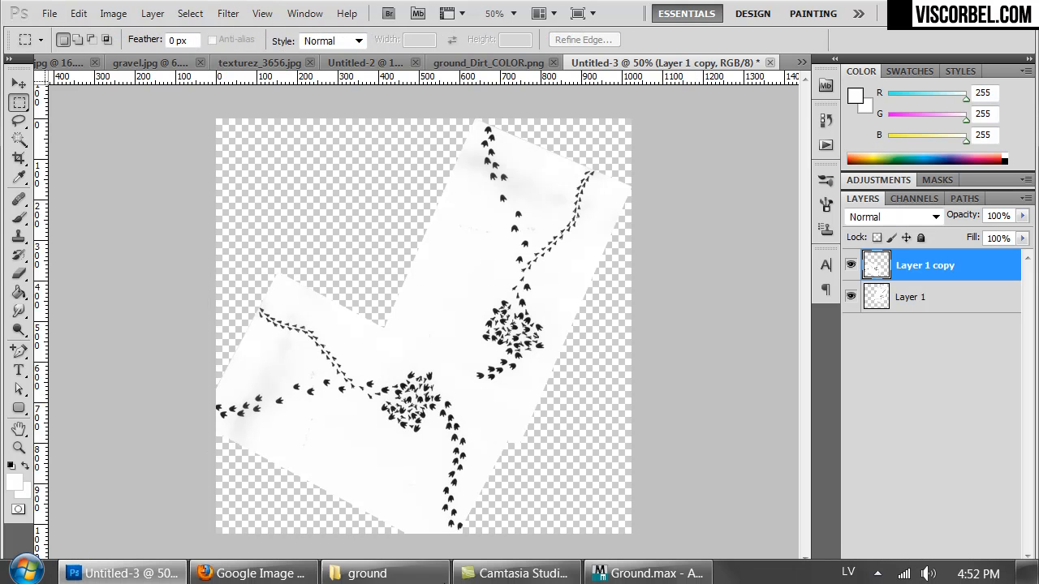
Step: Add a new layer beneath both footprint layers and fill it with white
click(989, 572)
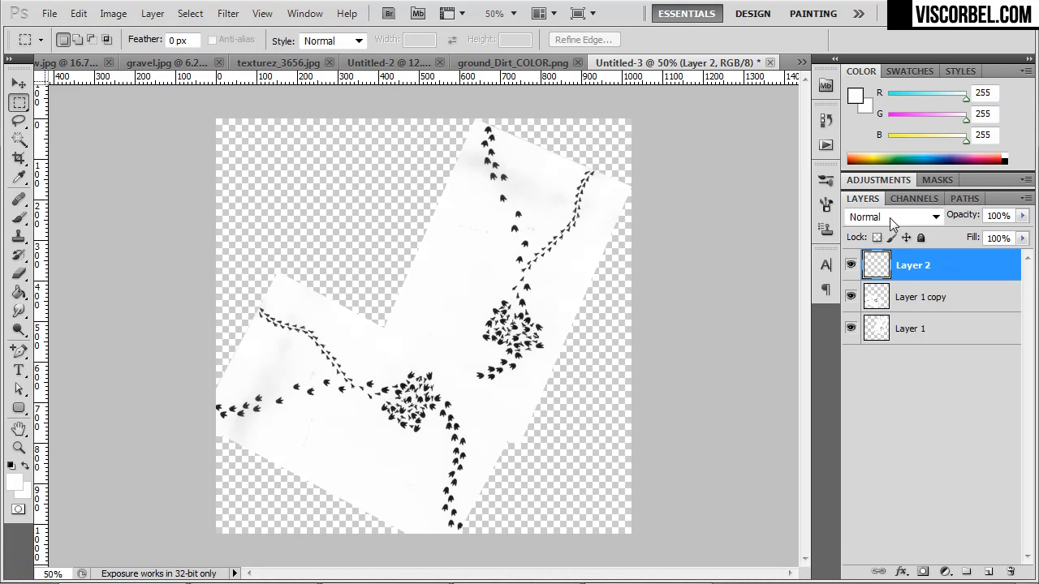
drag(889, 257, 885, 341)
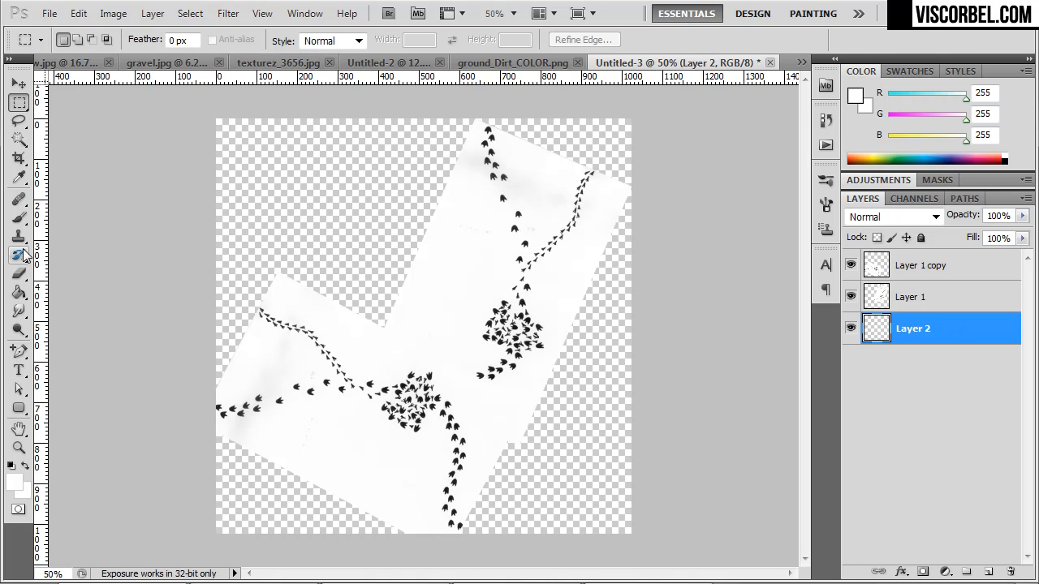
click(20, 294)
click(303, 199)
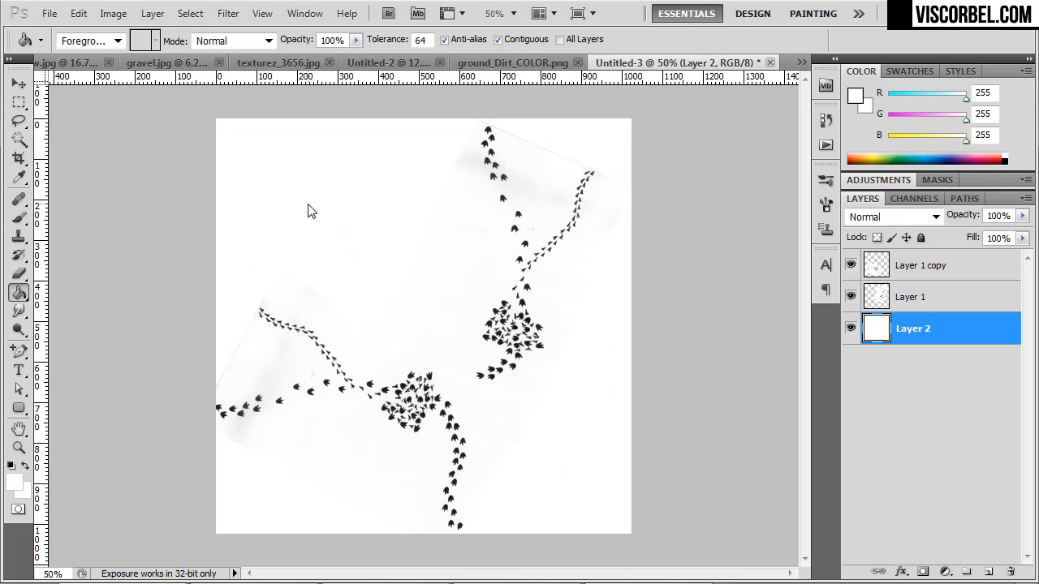
Step: Merge both footprint layers down into the white background layer
click(909, 275)
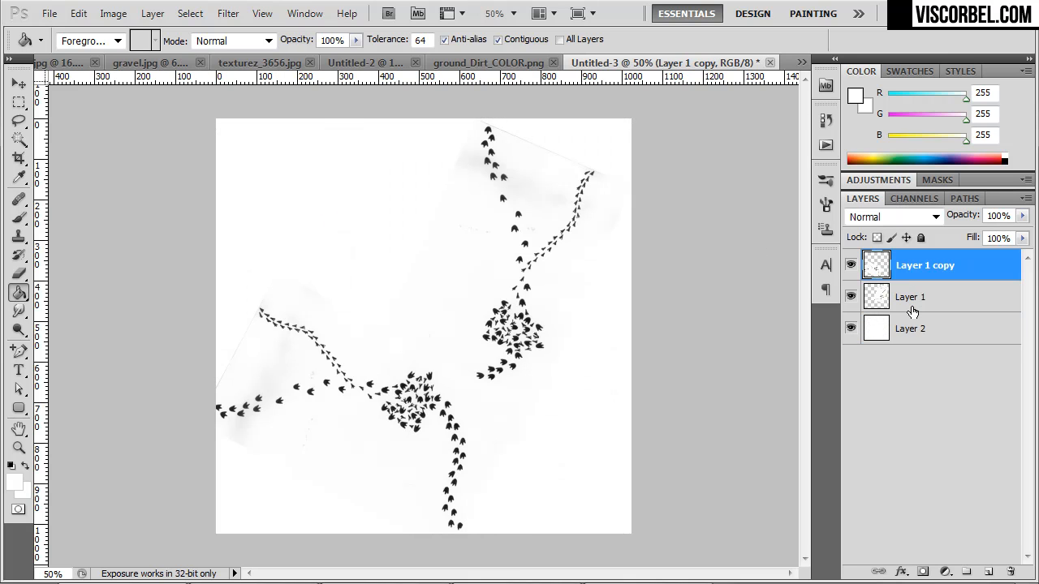
key(ctrl+e)
key(ctrl+e)
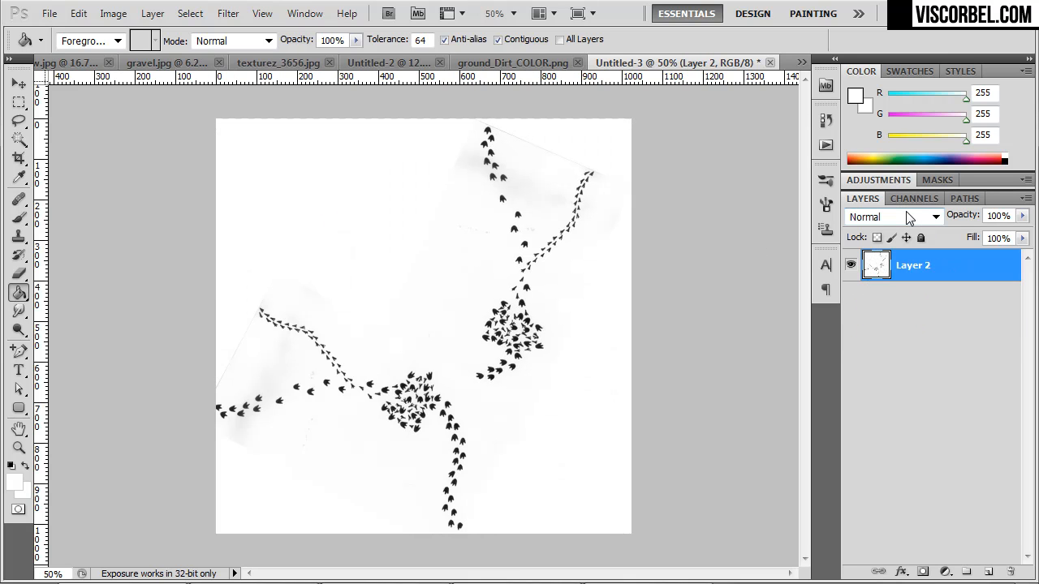
Step: Apply Levels to the merged layer with input black at 74 and input white at 210
click(909, 216)
key(Escape)
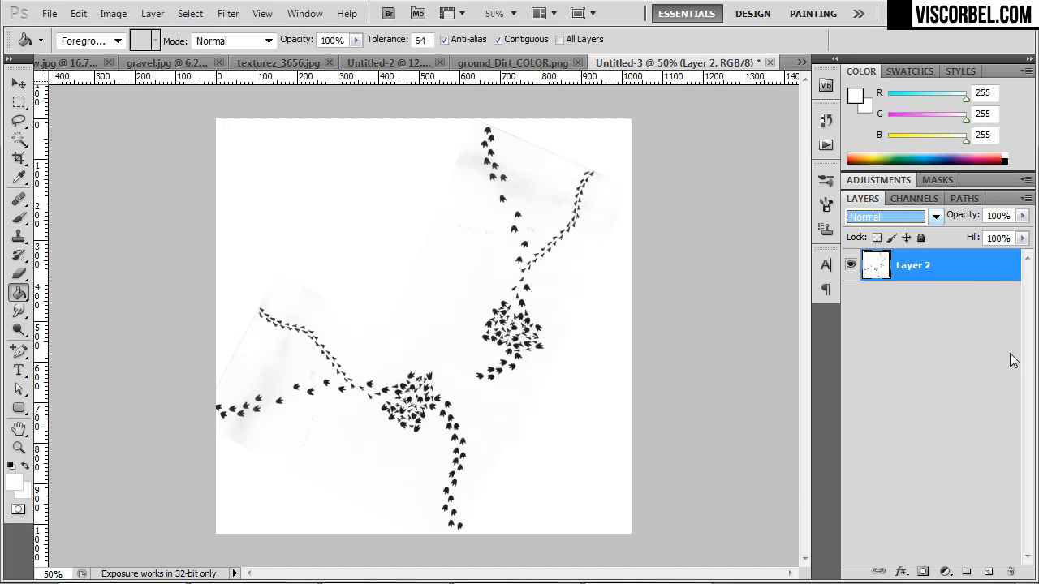
key(ctrl+l)
drag(825, 369, 788, 369)
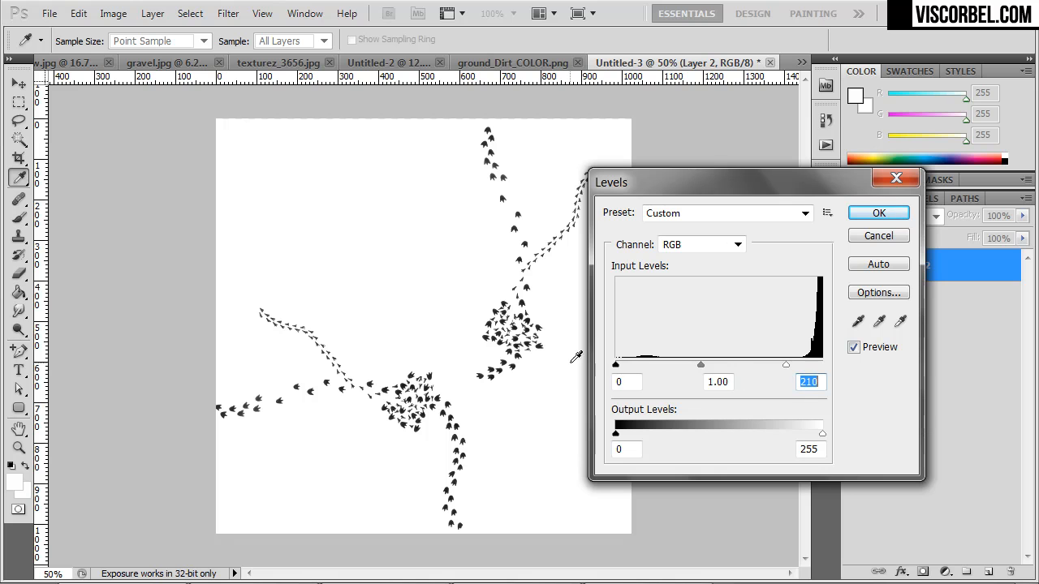
drag(618, 369, 678, 369)
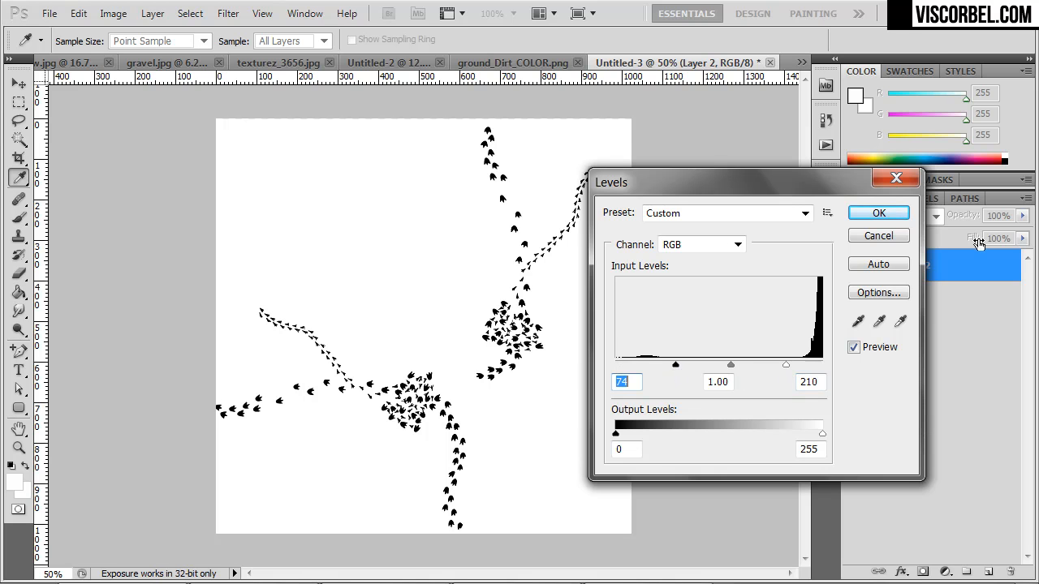
click(879, 212)
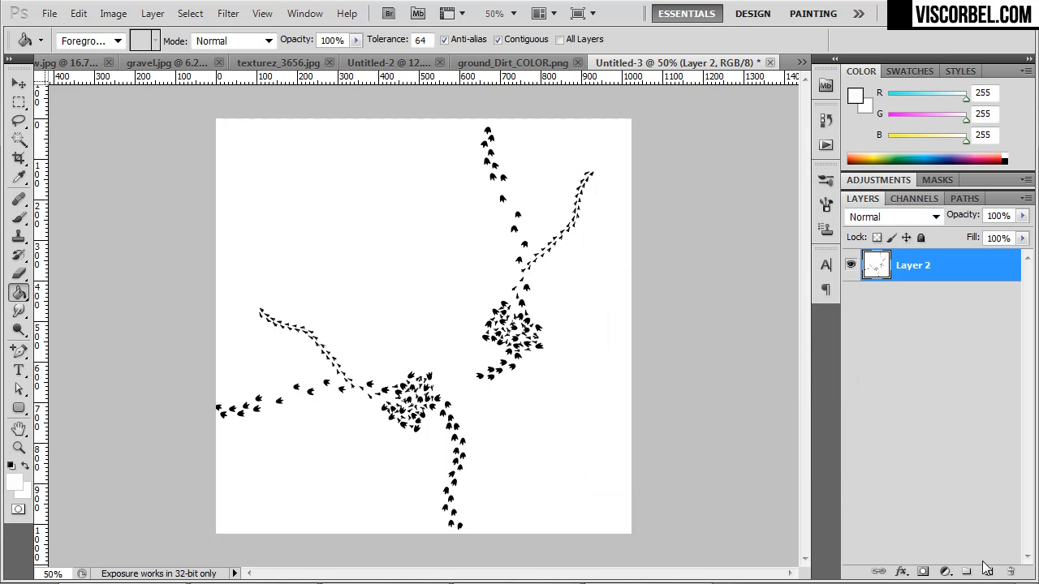
Step: Add a new layer above the footprints and fill it with mid-gray, RGB 128, 128, 128
click(988, 572)
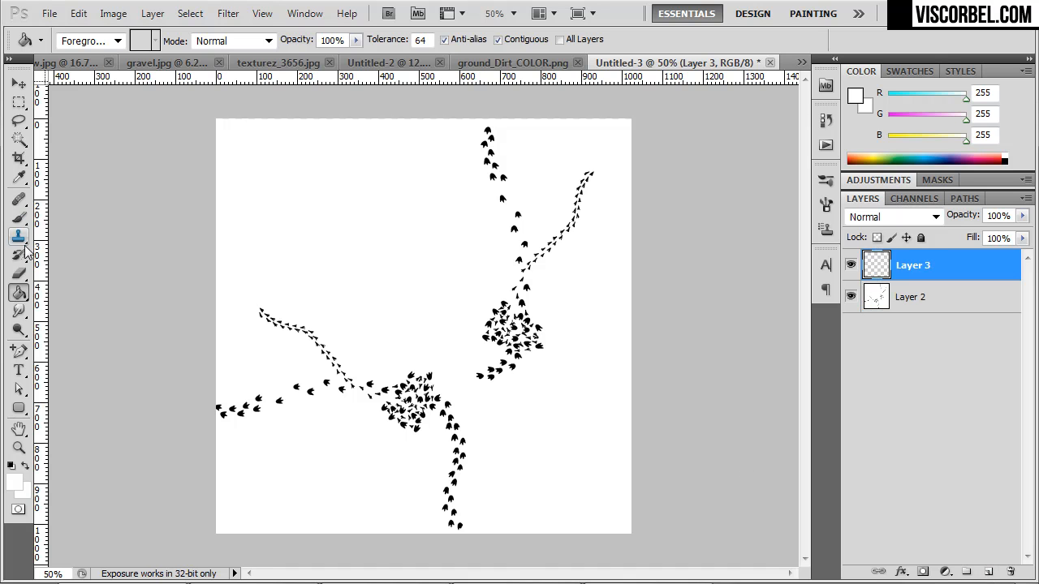
click(17, 485)
text(128)
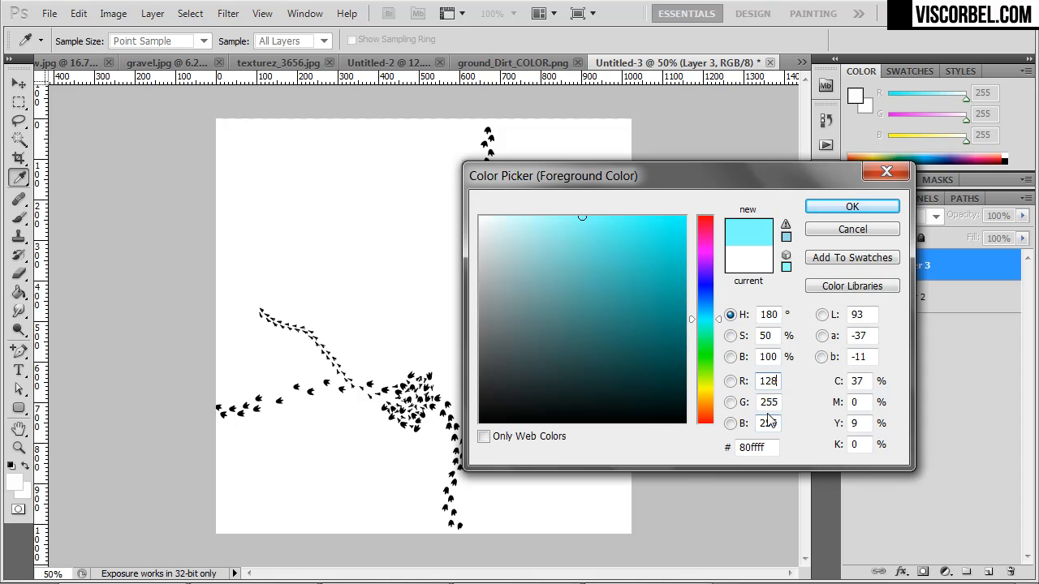
key(Tab)
text(128)
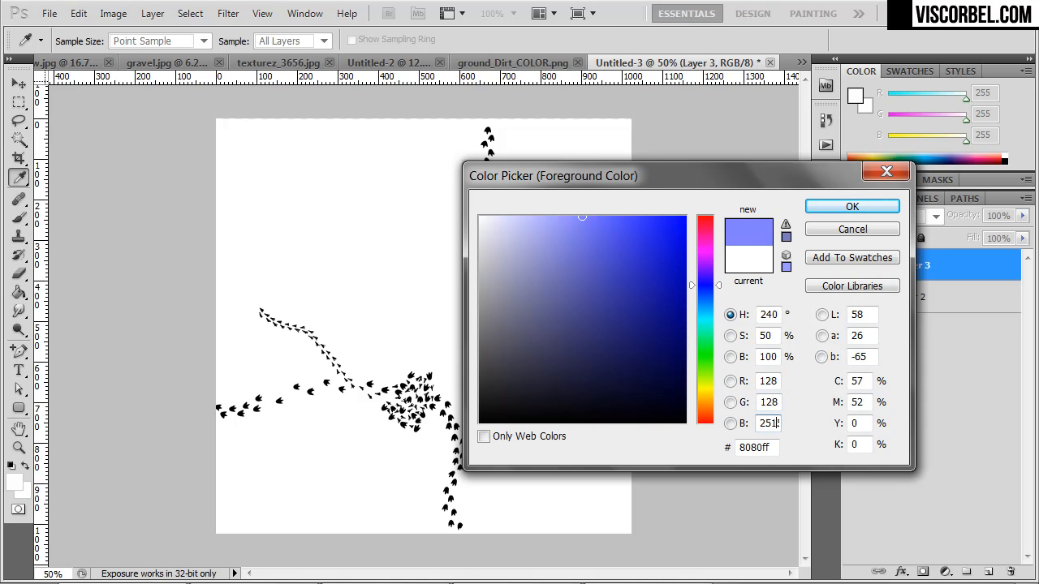
text(128)
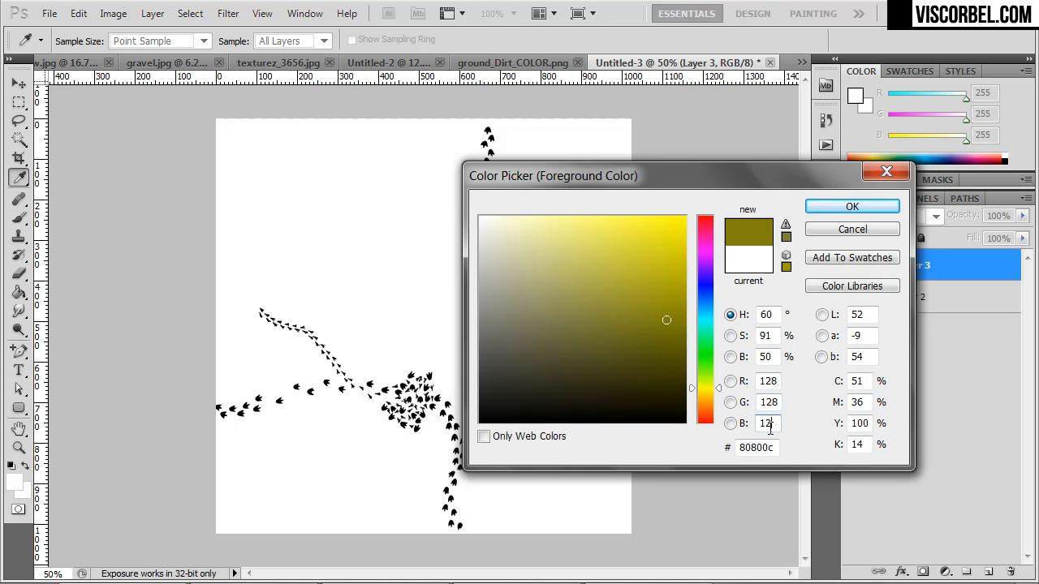
click(852, 206)
key(g)
click(323, 240)
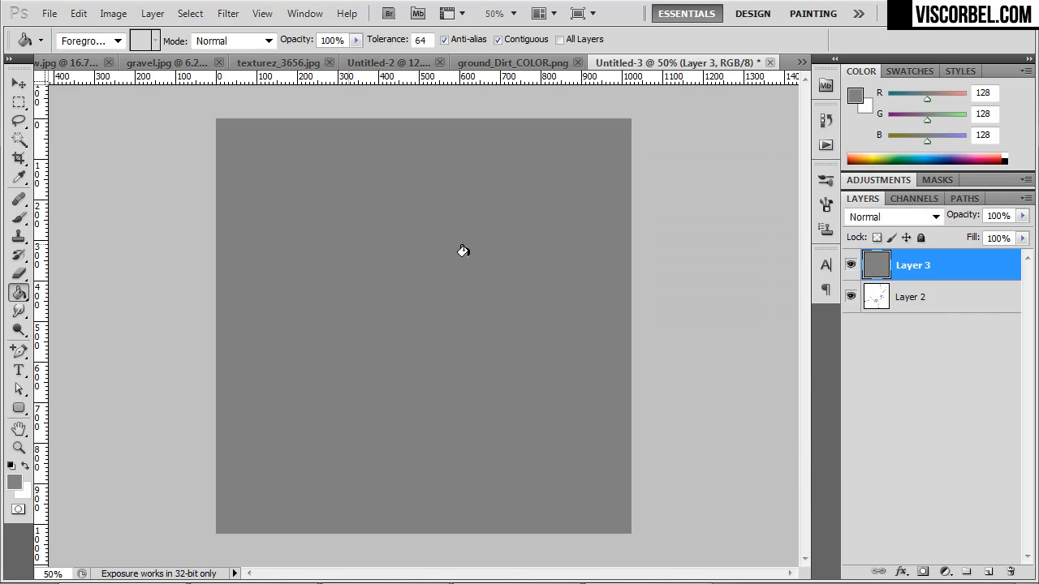
Step: Set the gray layer's blend mode to Multiply over the footprints
click(901, 217)
click(863, 74)
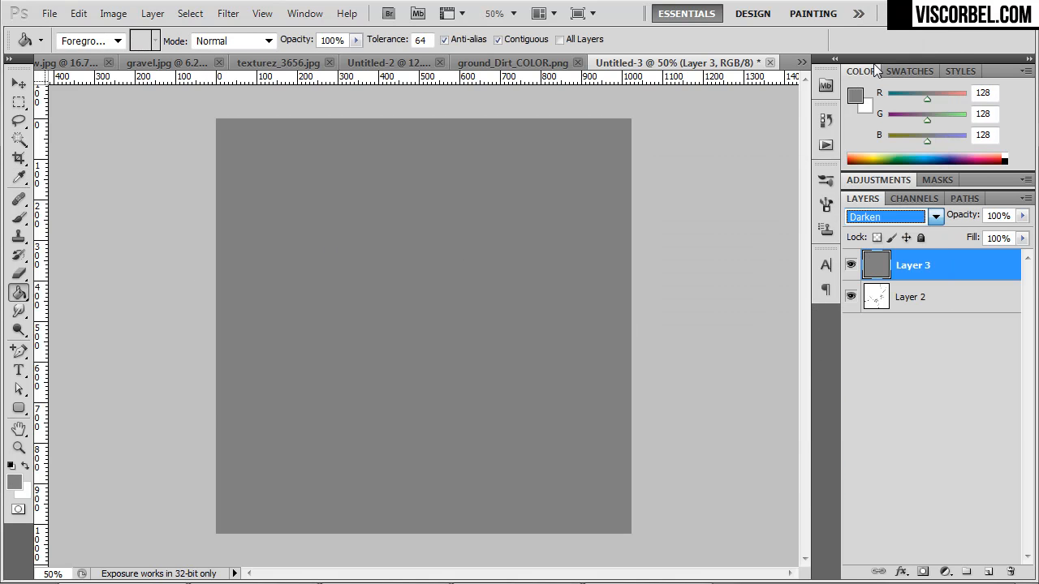
key(Down)
key(Up)
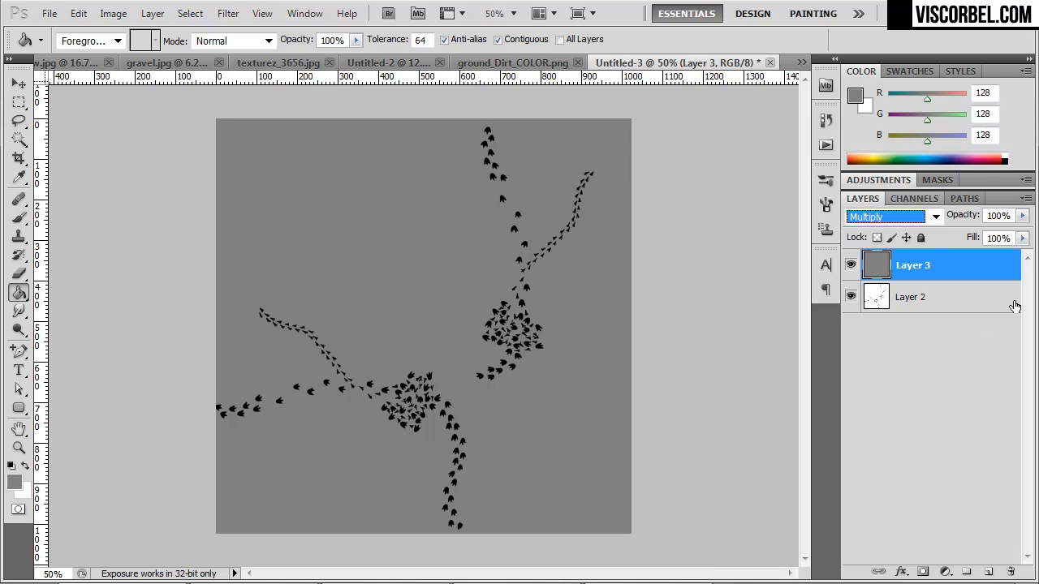
Step: Examine the shapes and edges of the footprints up close, along with the course of both trails
key(ctrl+plus)
key(ctrl+plus)
key(ctrl+plus)
key(ctrl+plus)
key(ctrl+plus)
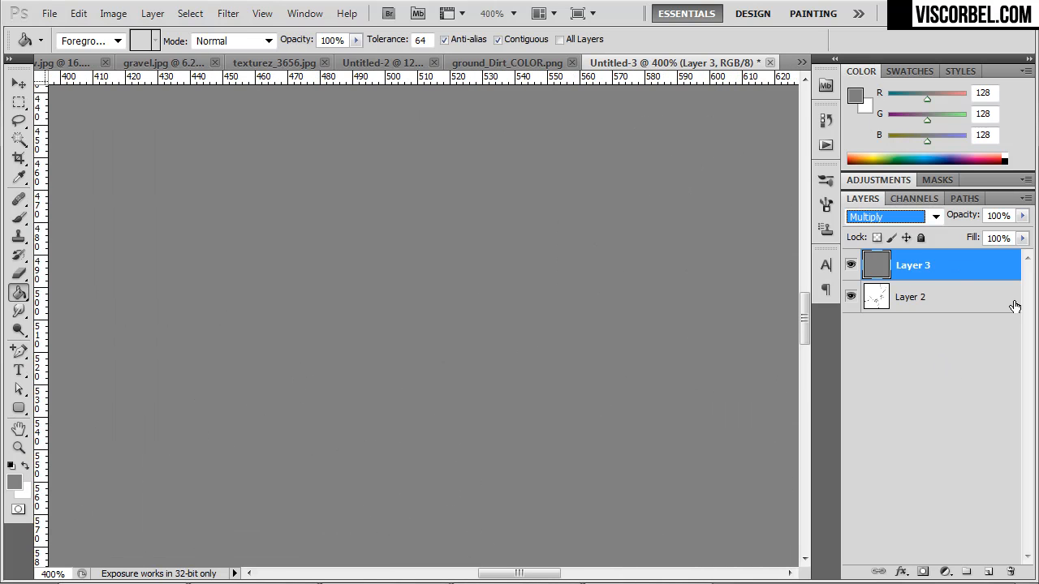
drag(572, 453, 520, 152)
drag(653, 474, 746, 275)
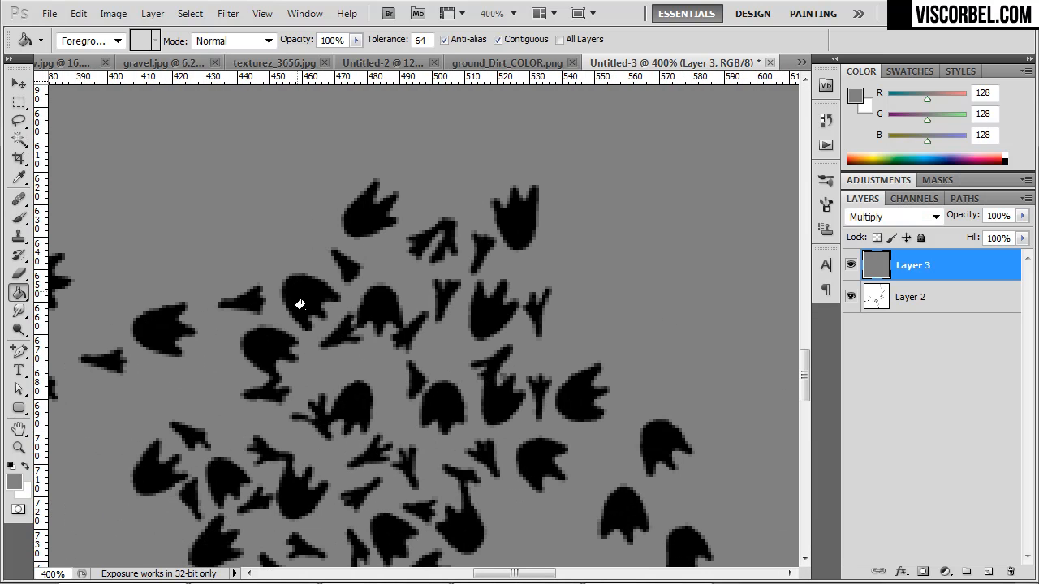
drag(534, 451, 541, 375)
key(ctrl+minus)
key(ctrl+minus)
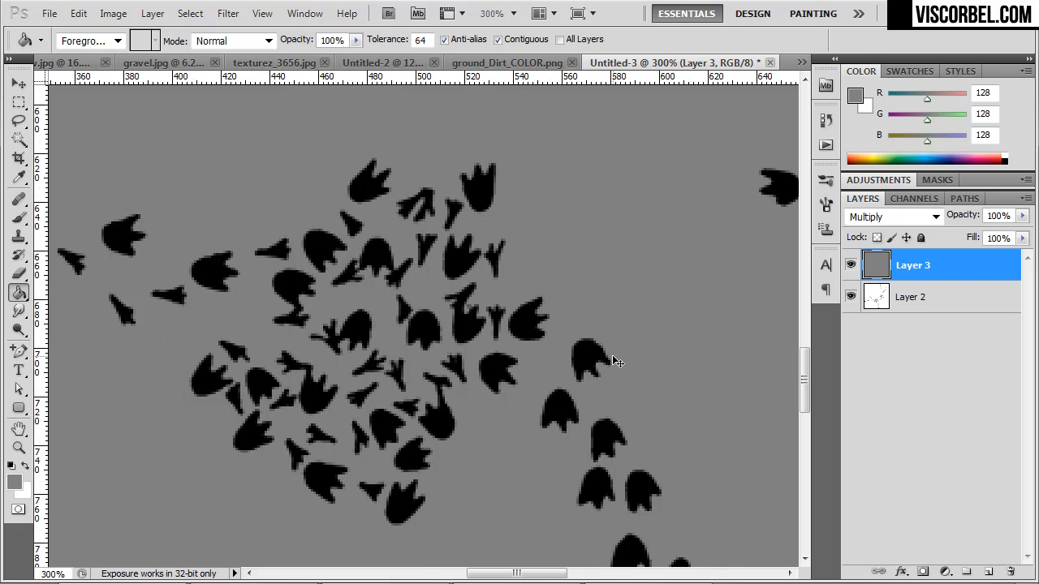
key(ctrl+minus)
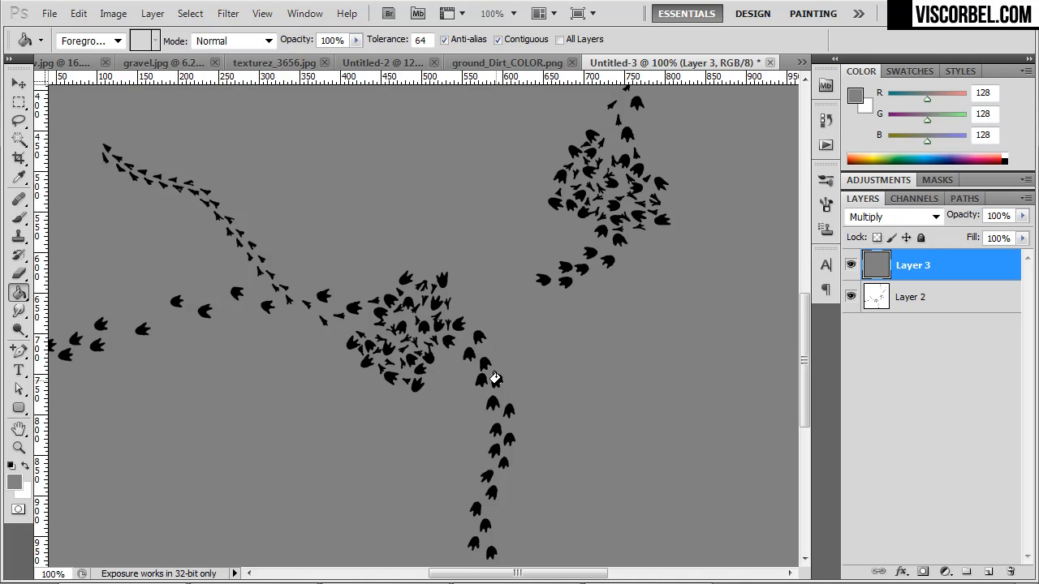
drag(670, 156, 433, 296)
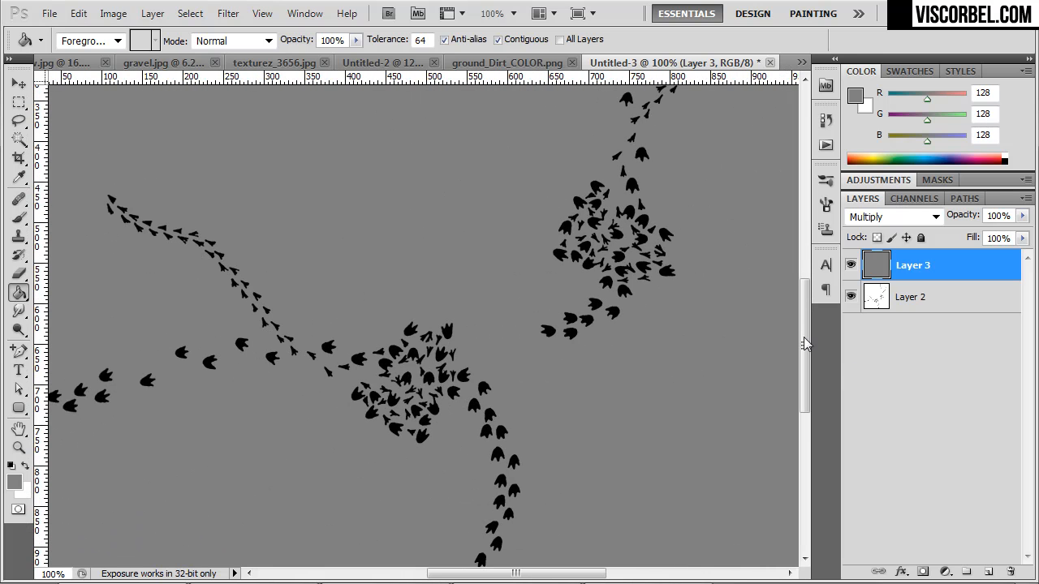
Step: Merge the gray layer into the footprints and select all black footprints by sampling their color with Color Range
key(ctrl+e)
click(227, 16)
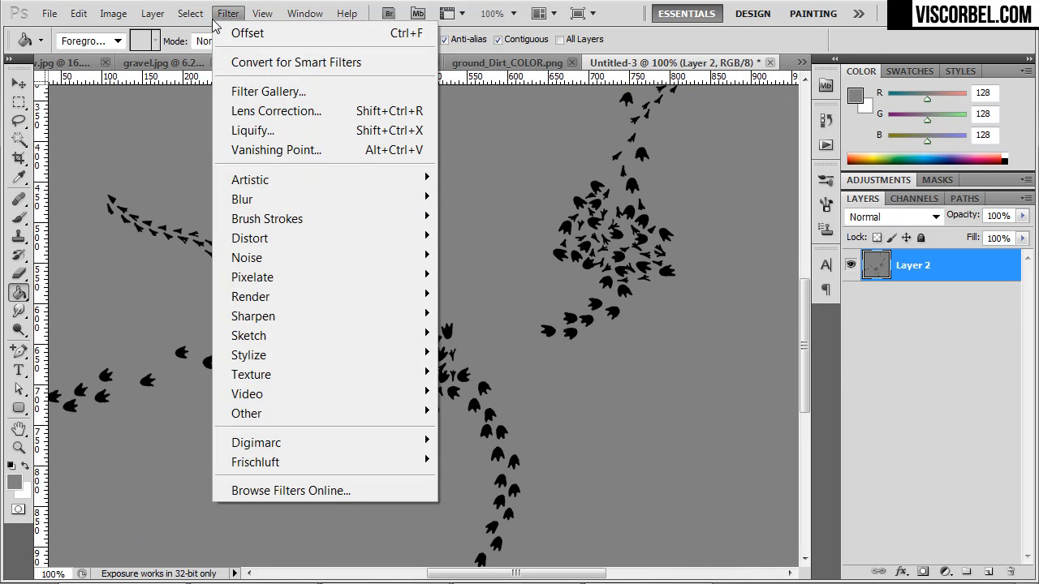
click(236, 188)
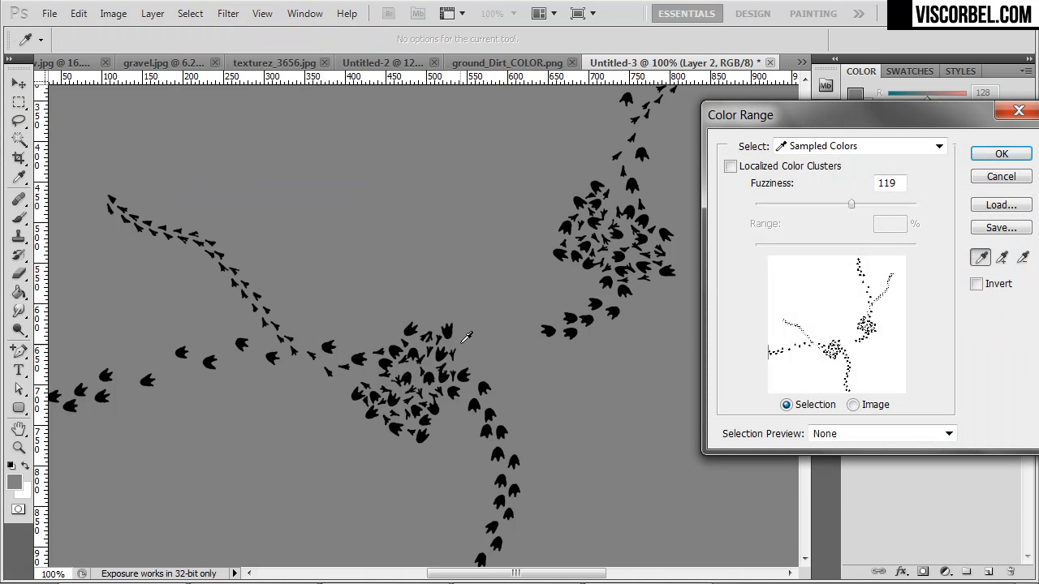
click(451, 333)
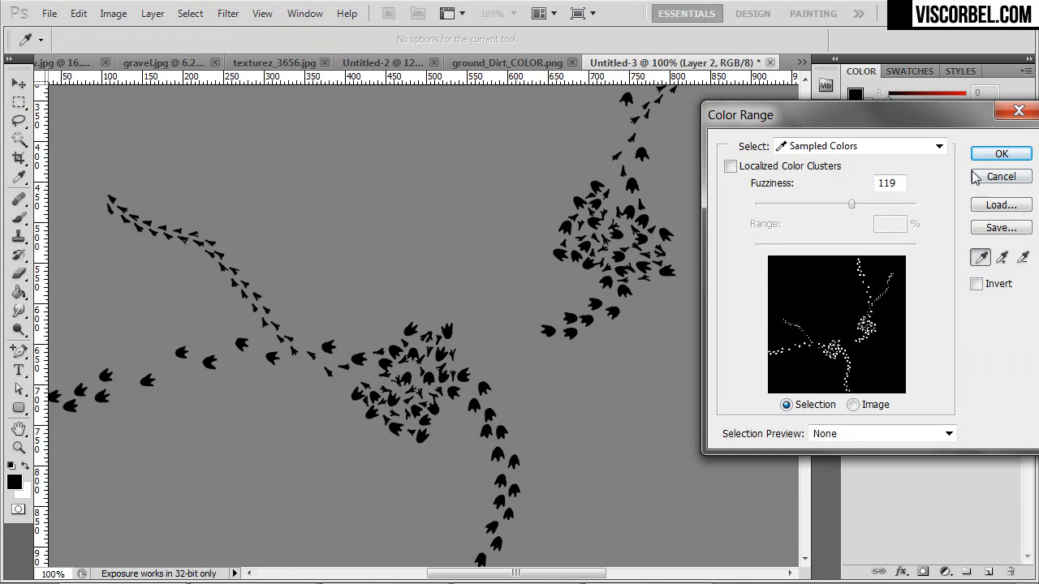
click(1001, 155)
Step: Place the selected footprints in black on a new layer and duplicate that layer
key(g)
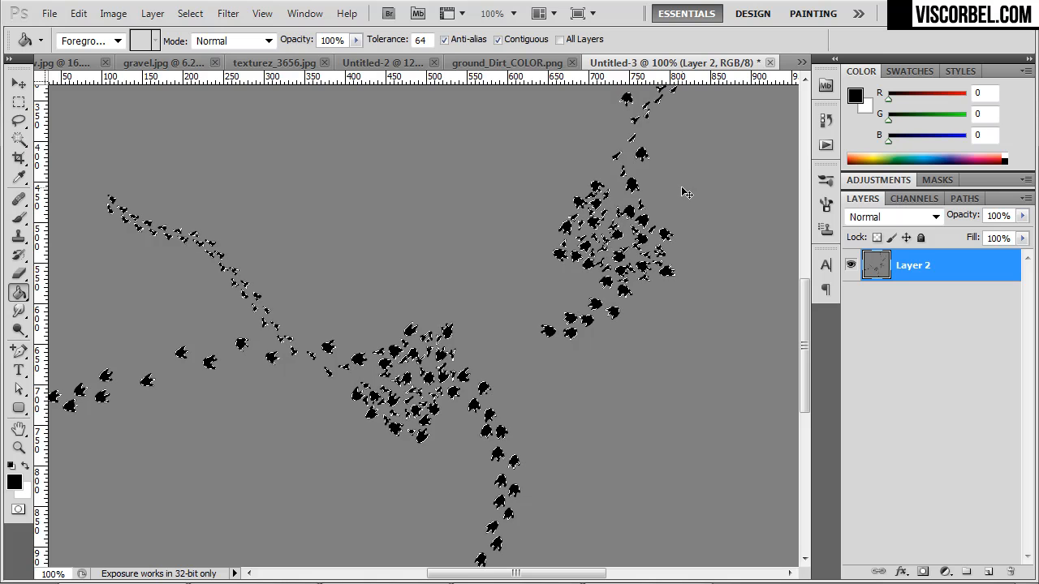
key(ctrl+shift+alt+n)
key(ctrl+j)
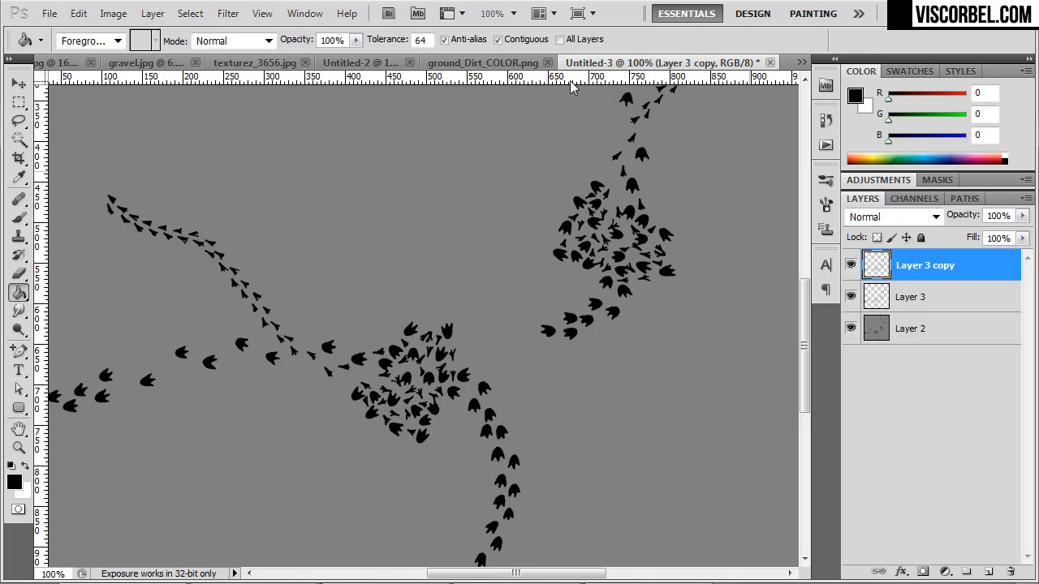
Step: Turn the footprints on Layer 3 white by raising their lightness to +100 in Hue/Saturation
click(876, 290)
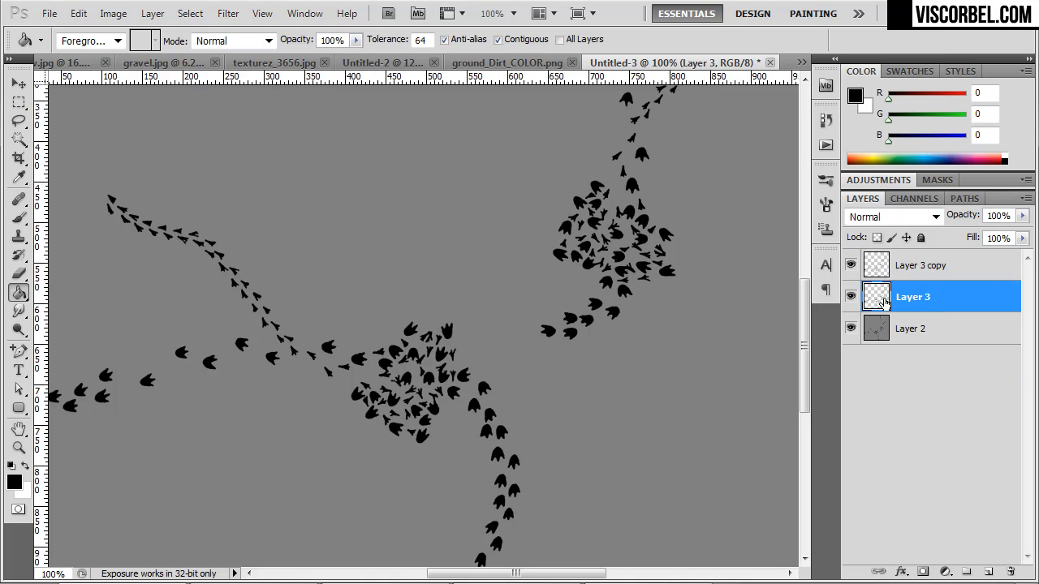
key(ctrl+u)
drag(484, 292, 742, 310)
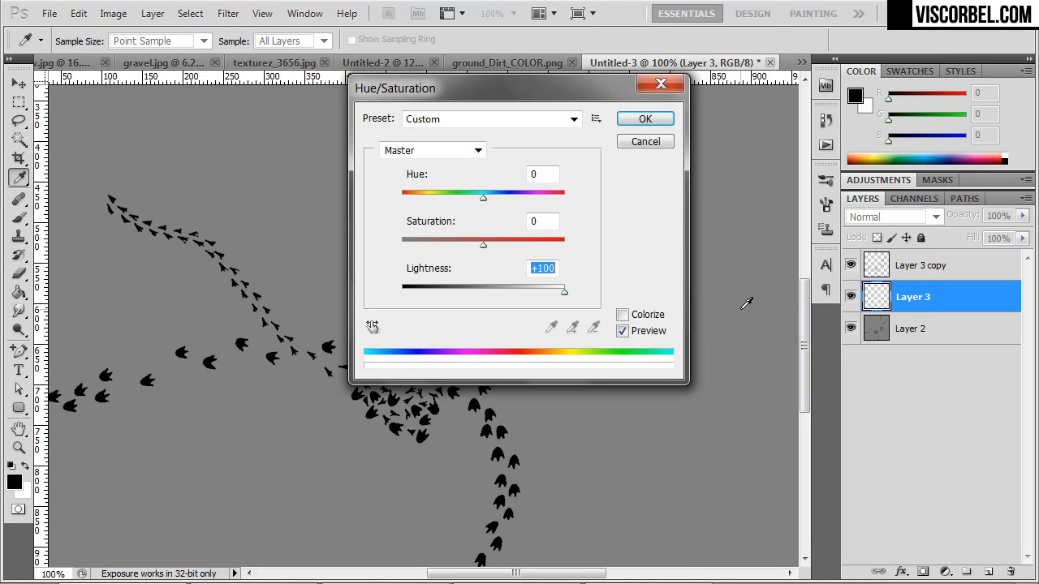
click(663, 121)
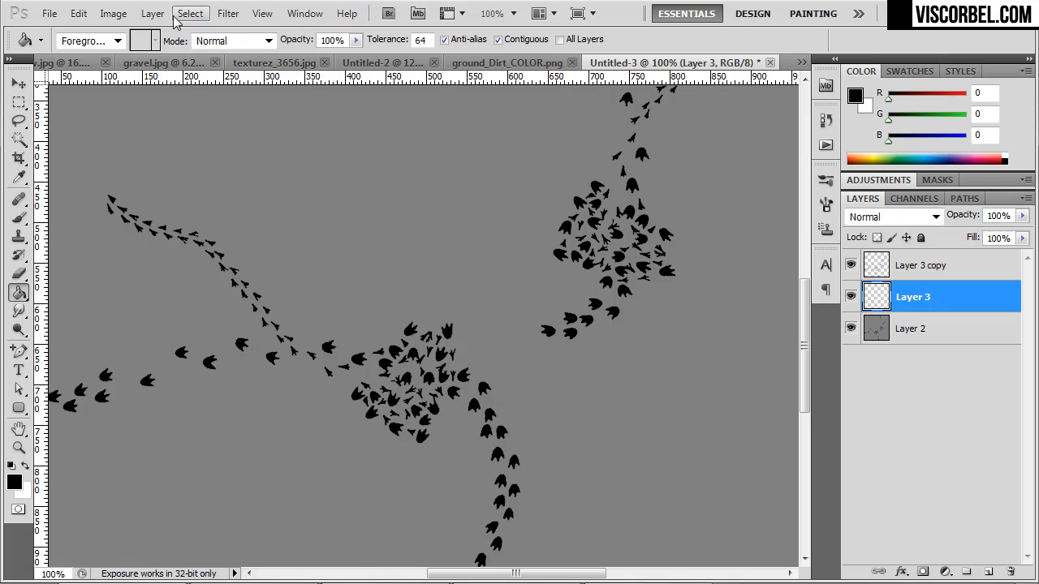
Step: Add a Stroke layer style to Layer 3 in white, positioned outside, with a size of 8 px
click(84, 15)
mouse_move(153, 14)
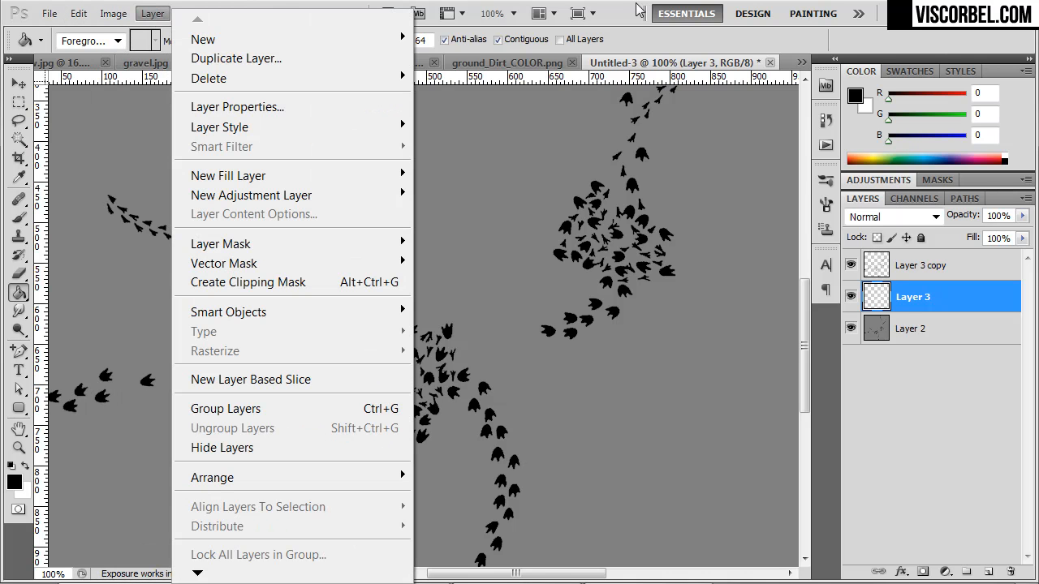
click(641, 10)
click(153, 14)
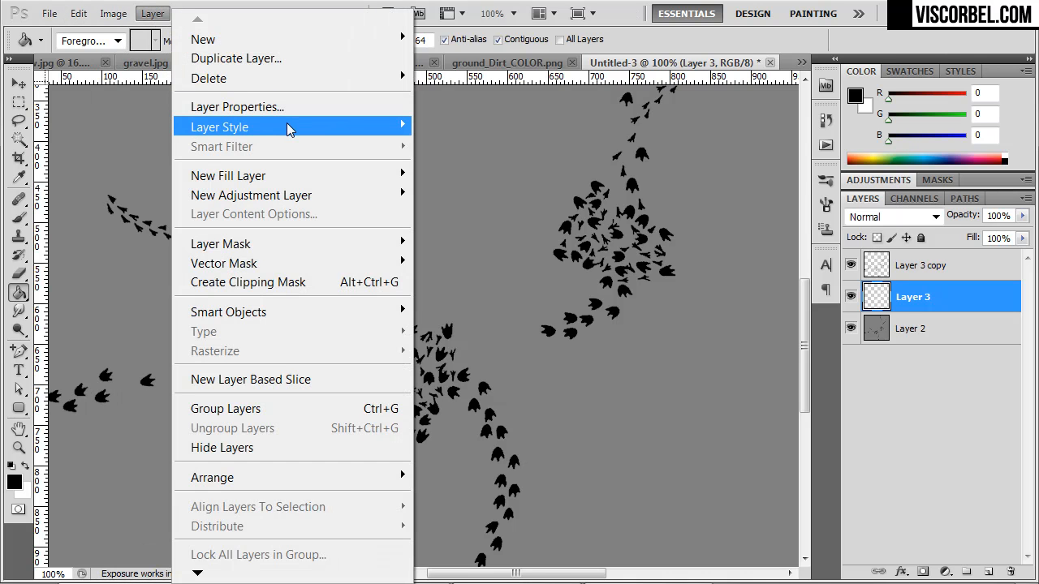
mouse_move(290, 127)
click(57, 333)
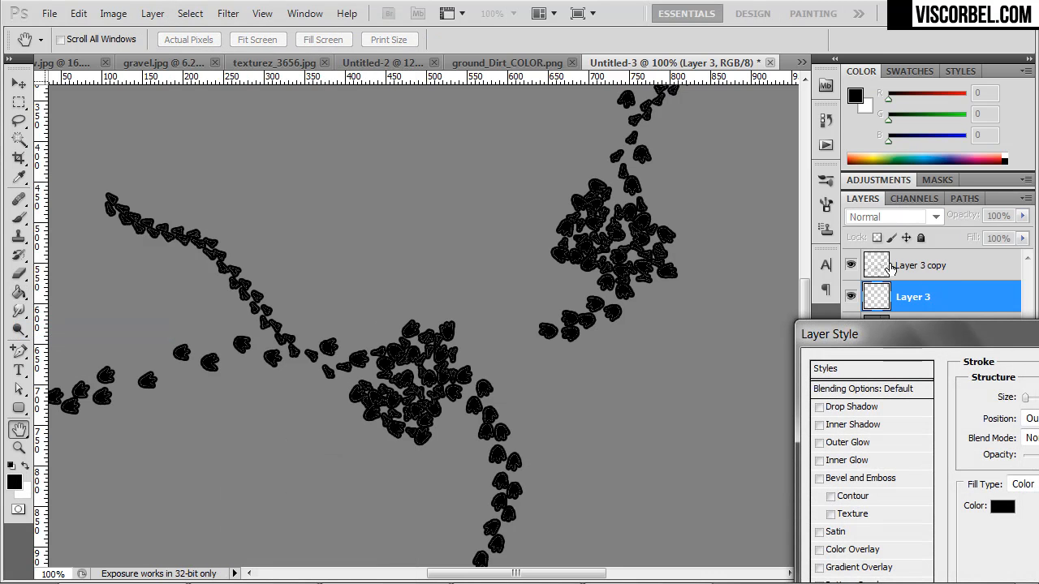
drag(980, 346, 484, 201)
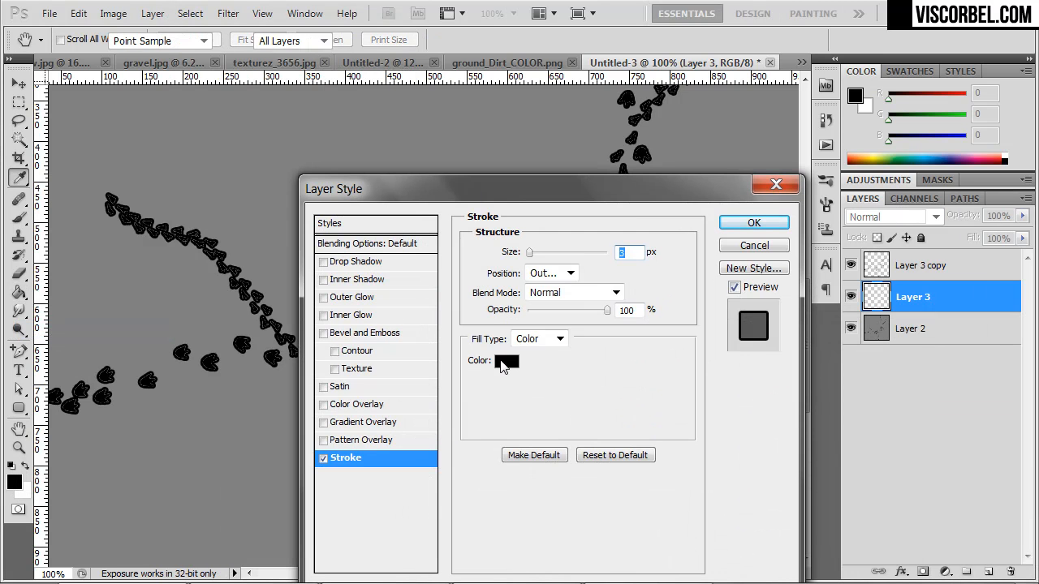
click(501, 365)
click(484, 188)
click(816, 206)
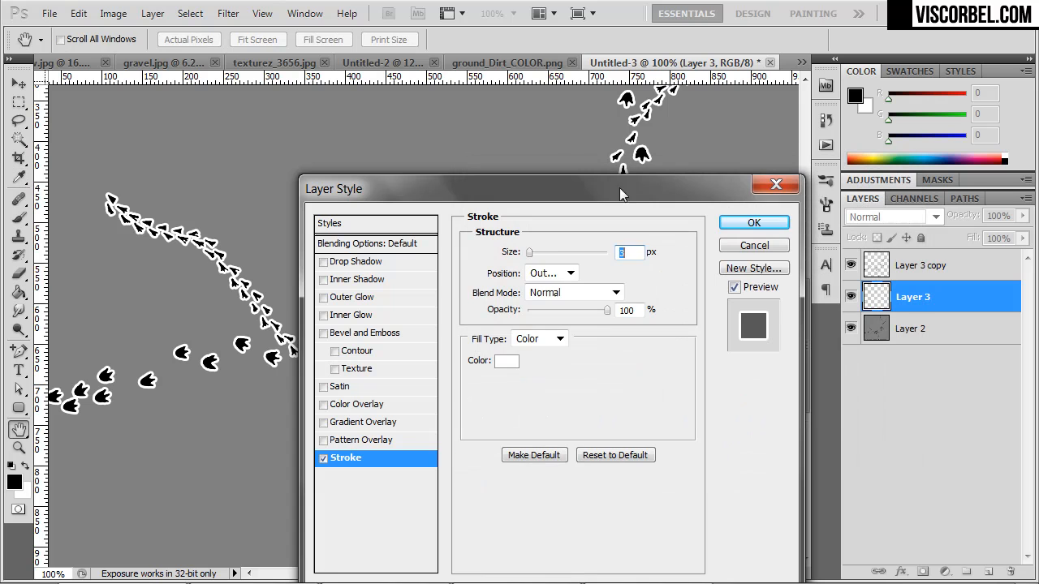
drag(542, 258, 534, 248)
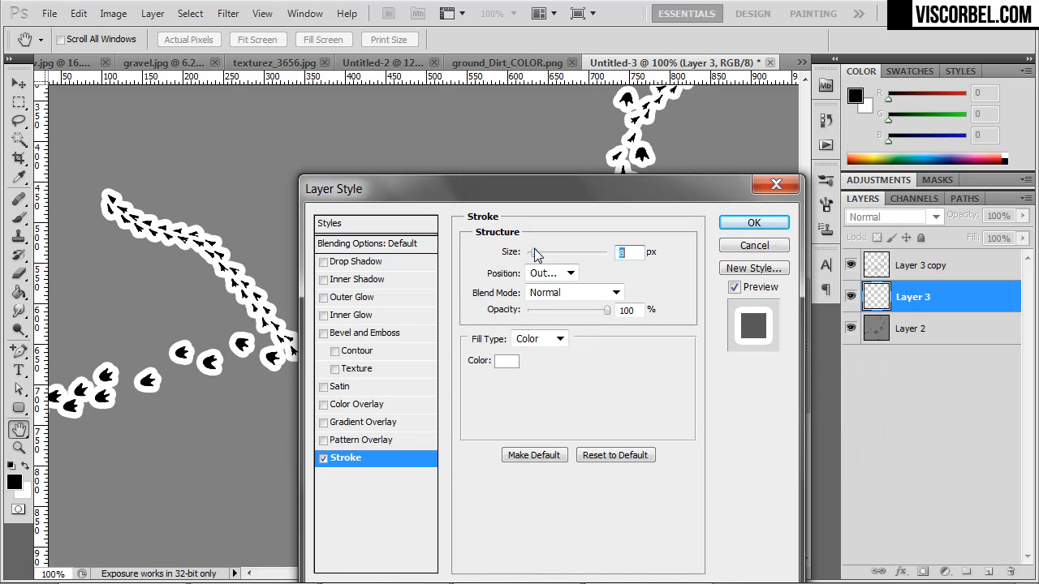
click(740, 227)
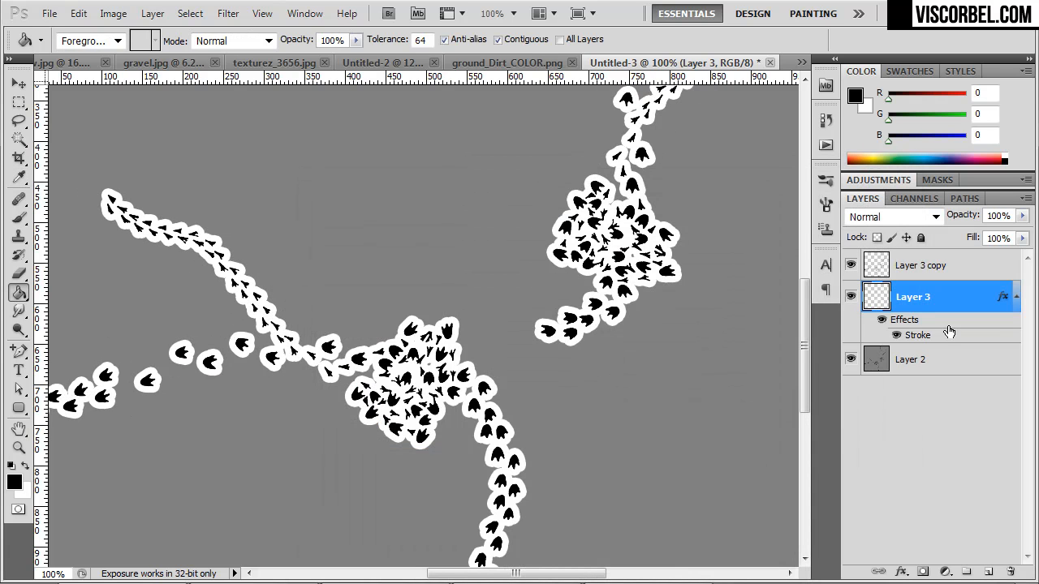
Step: Soften the black footprints on Layer 3 copy with a Gaussian Blur of about 2.3 pixels
click(895, 274)
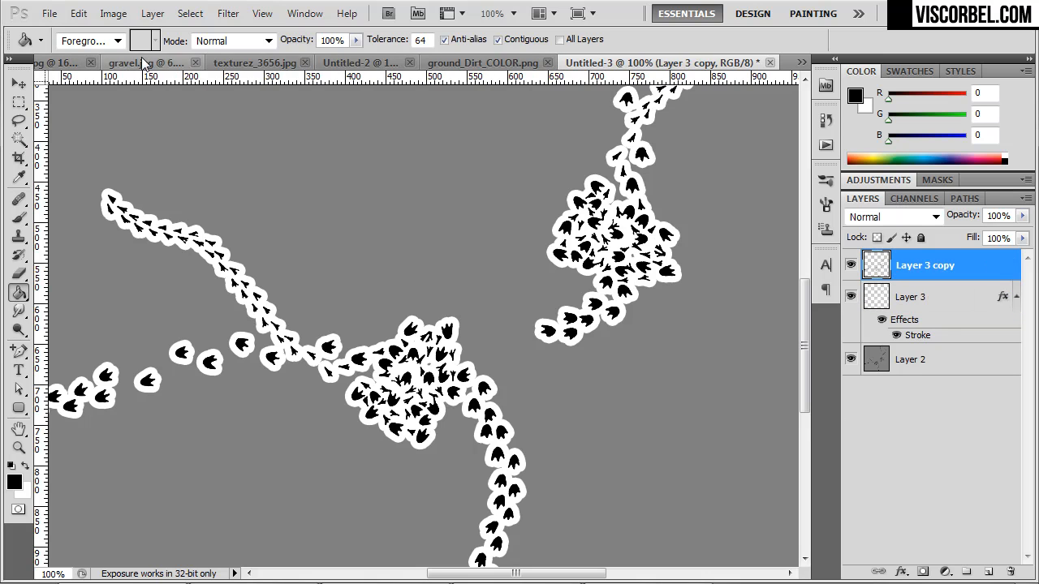
click(228, 14)
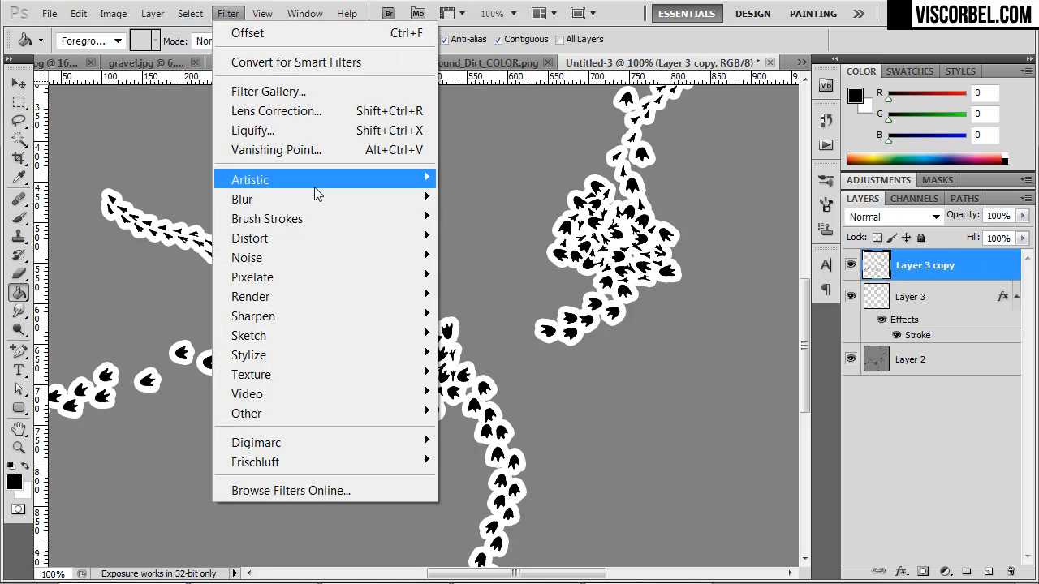
mouse_move(315, 199)
click(173, 276)
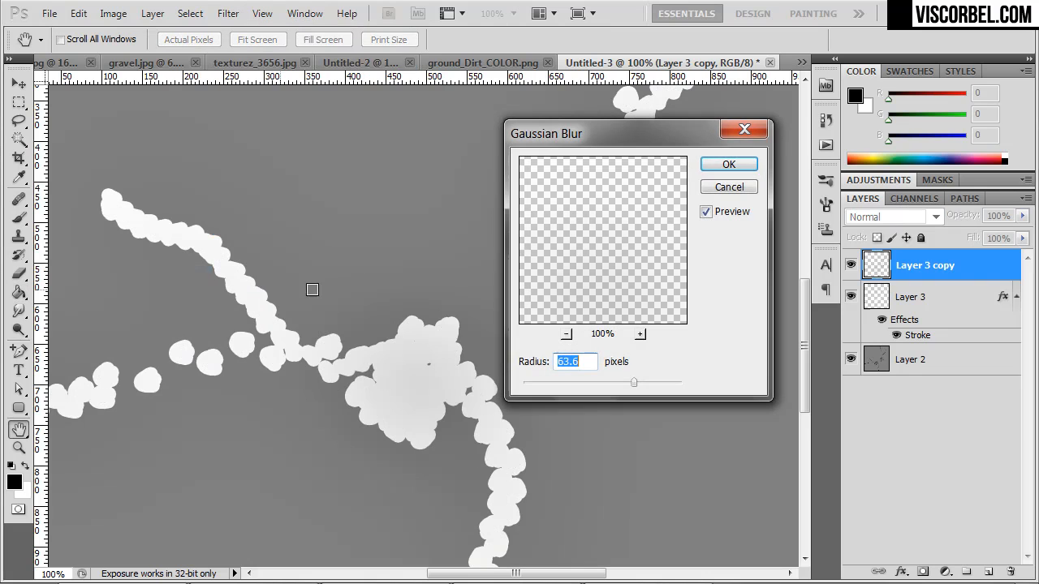
drag(528, 383, 542, 380)
click(729, 164)
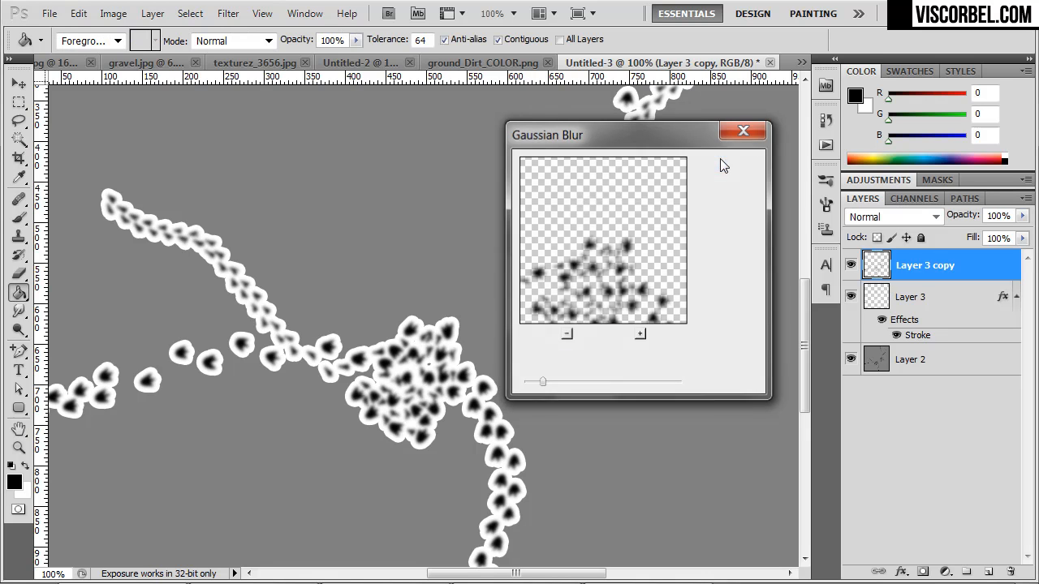
Step: Flatten the stroke effect into Layer 3 by merging it with a new empty layer created beneath it
click(913, 367)
click(989, 572)
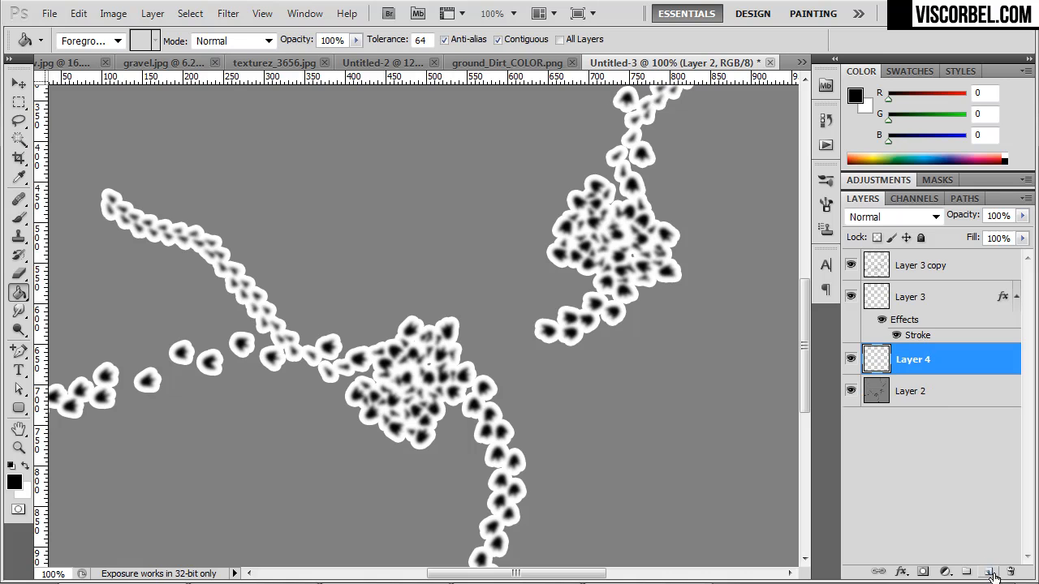
ctrl+click(919, 302)
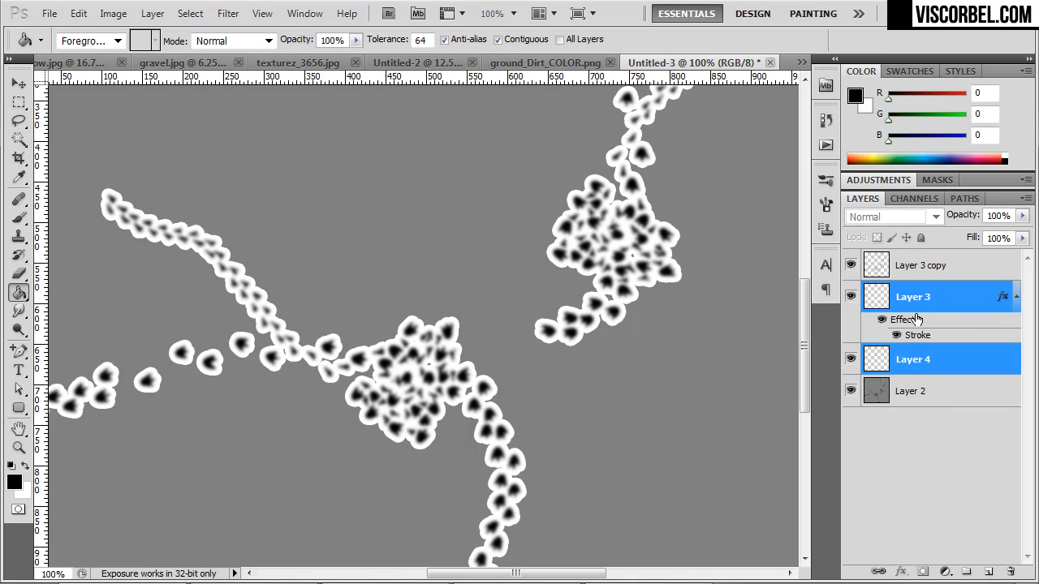
key(ctrl+e)
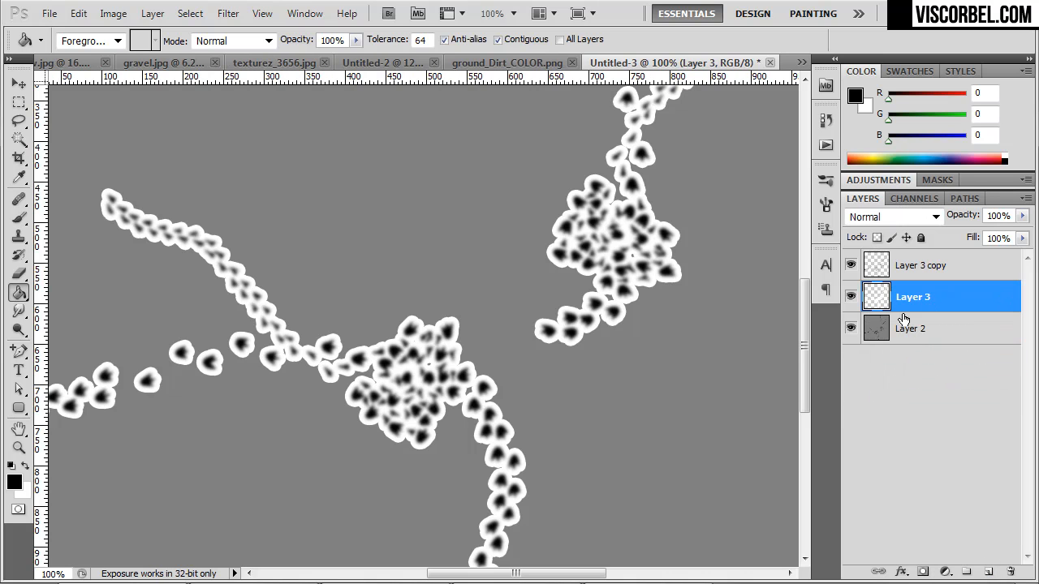
Step: Soften the white outlines on Layer 3 with a Gaussian Blur of about 3.8 pixels
click(229, 13)
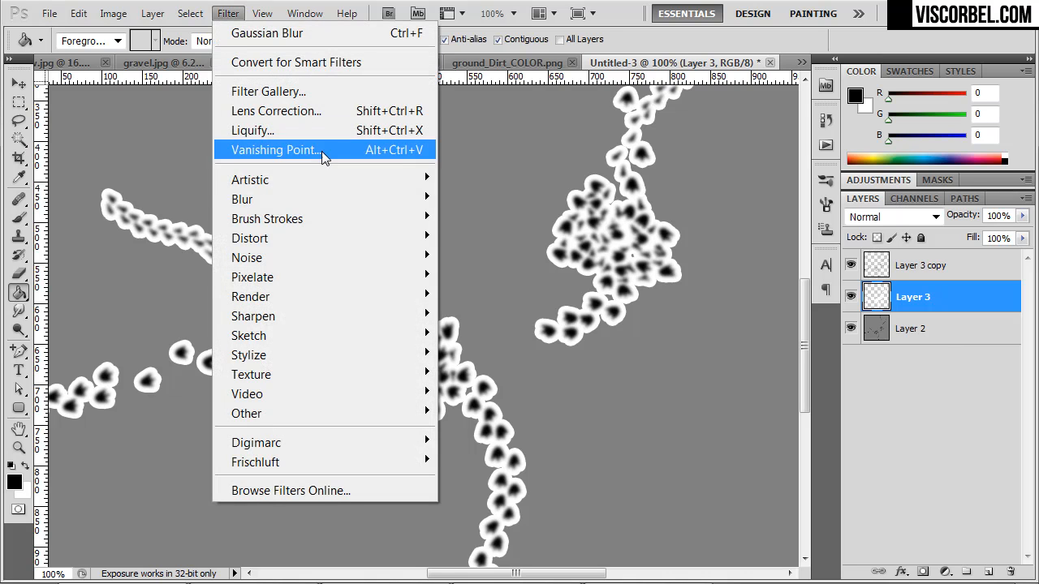
mouse_move(358, 197)
click(160, 276)
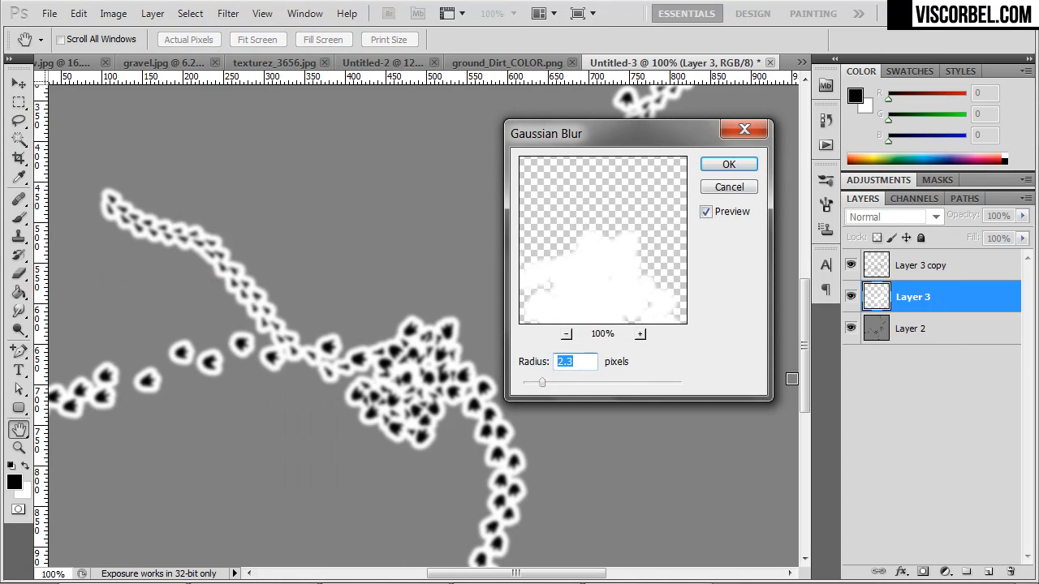
drag(551, 384, 559, 385)
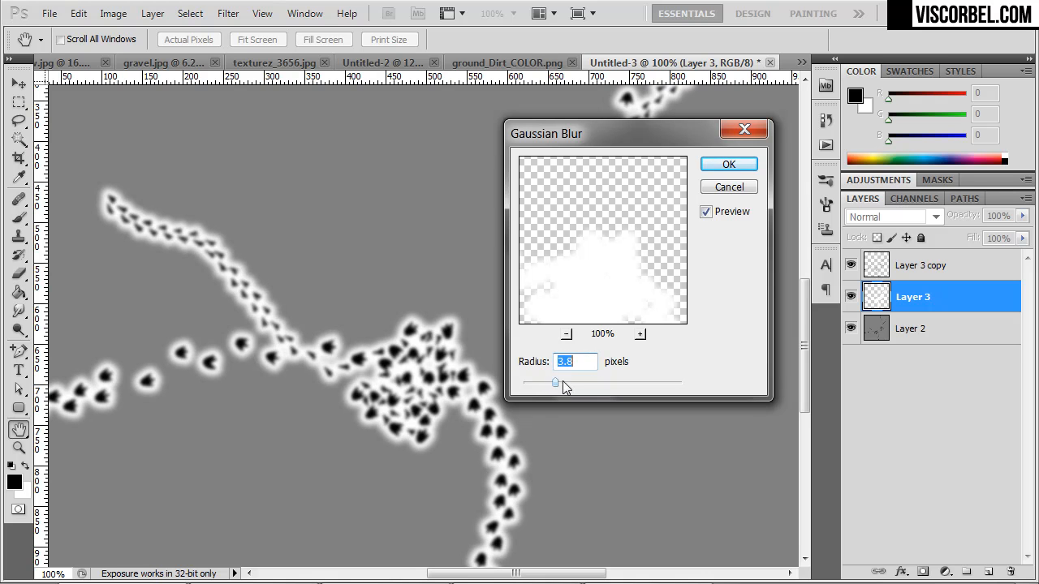
click(729, 163)
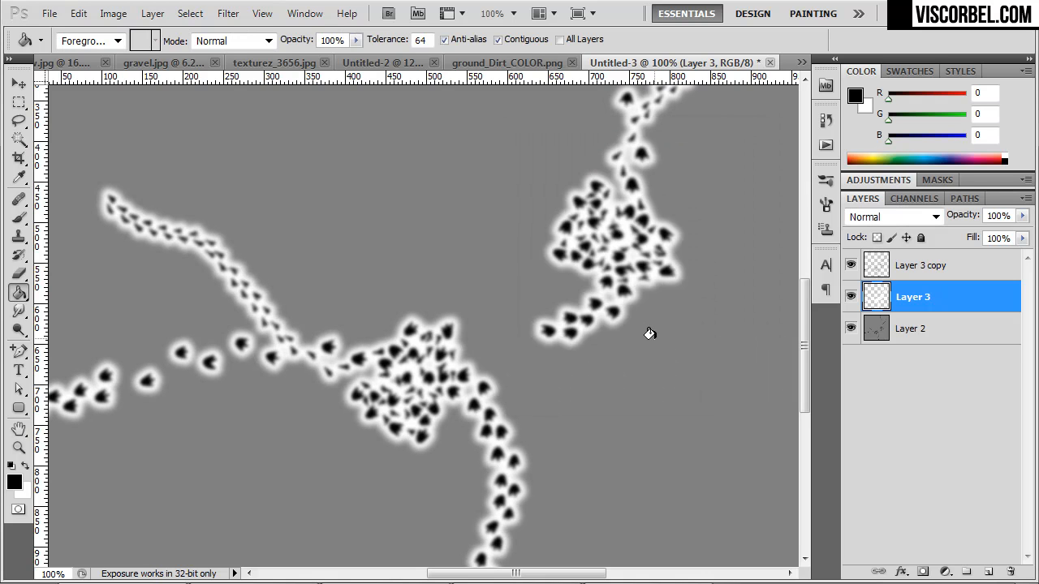
Step: Open the snow_DISP.tif displacement texture from the Textures folder
drag(720, 118, 567, 152)
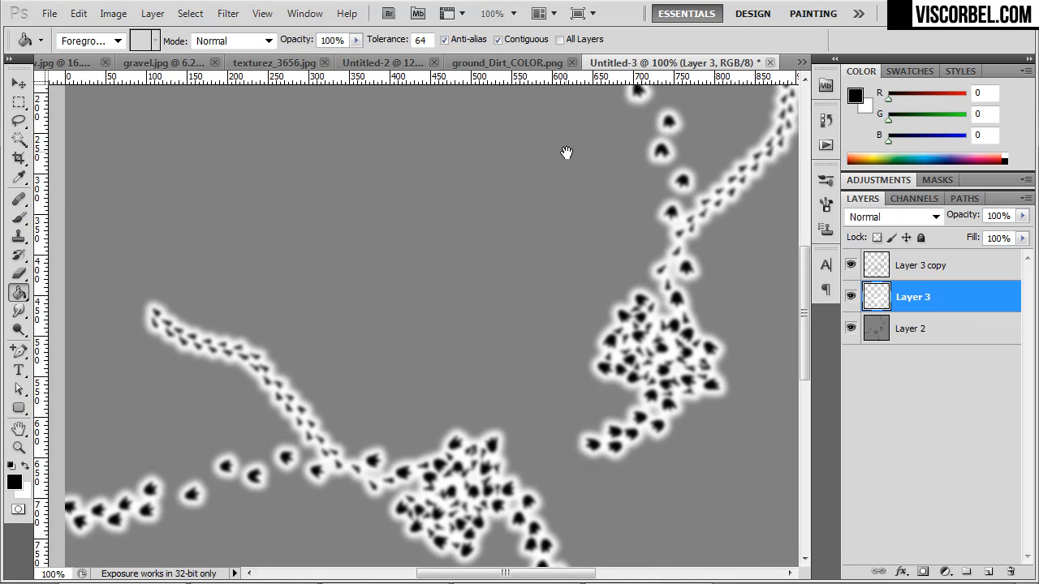
key(ctrl+minus)
key(ctrl+minus)
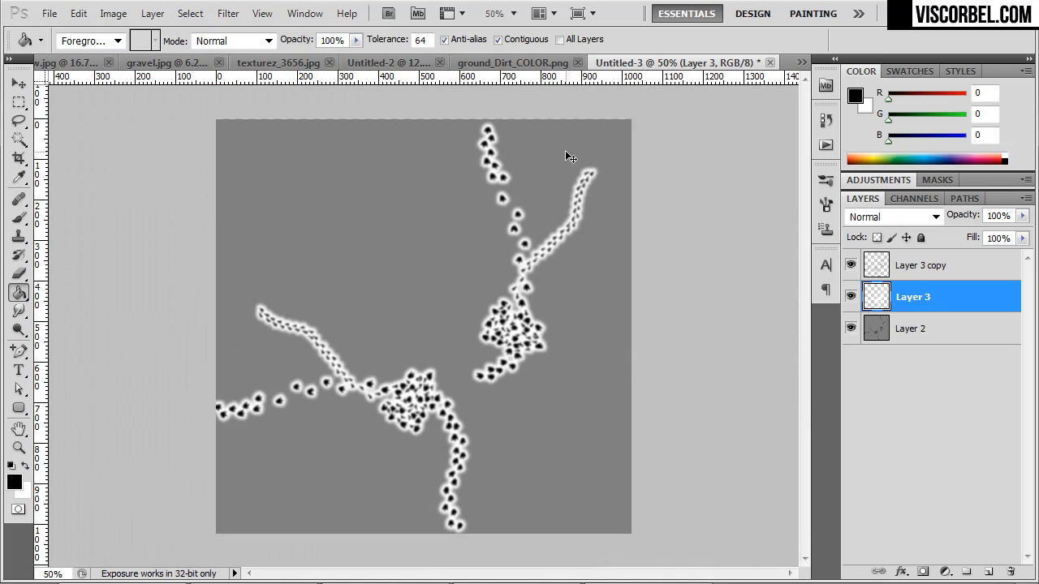
key(ctrl+o)
click(506, 260)
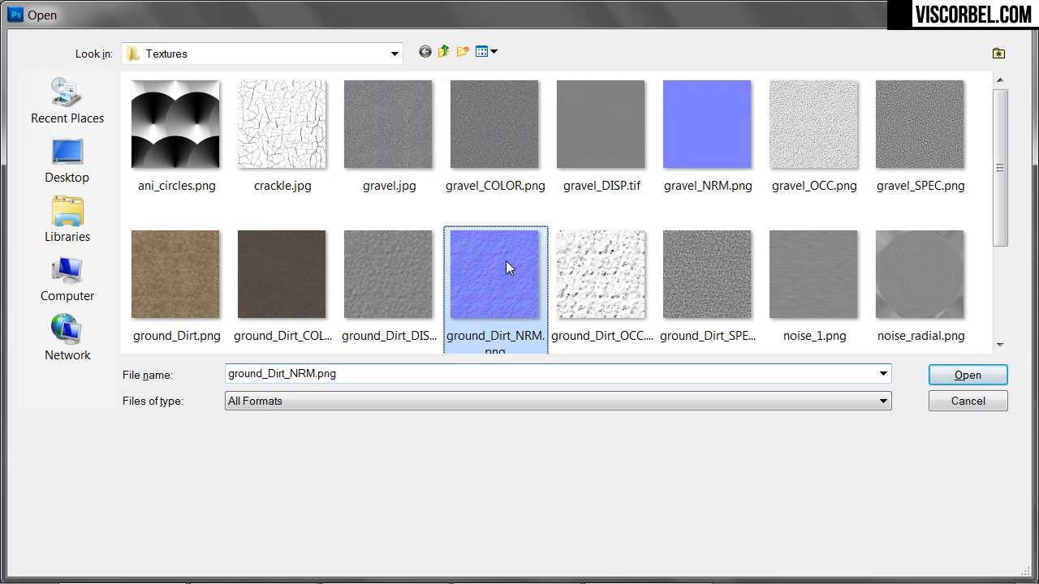
scroll(506, 261, down, 2)
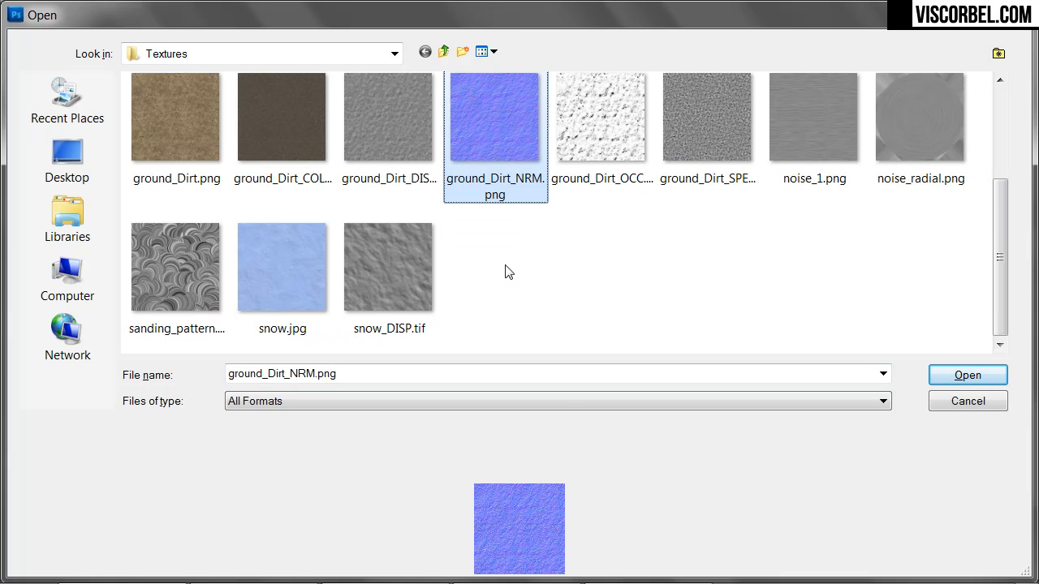
double_click(388, 305)
Step: Paste the whole snow displacement texture into the footprint document above Layer 3 and hide the pasted layer
key(ctrl+a)
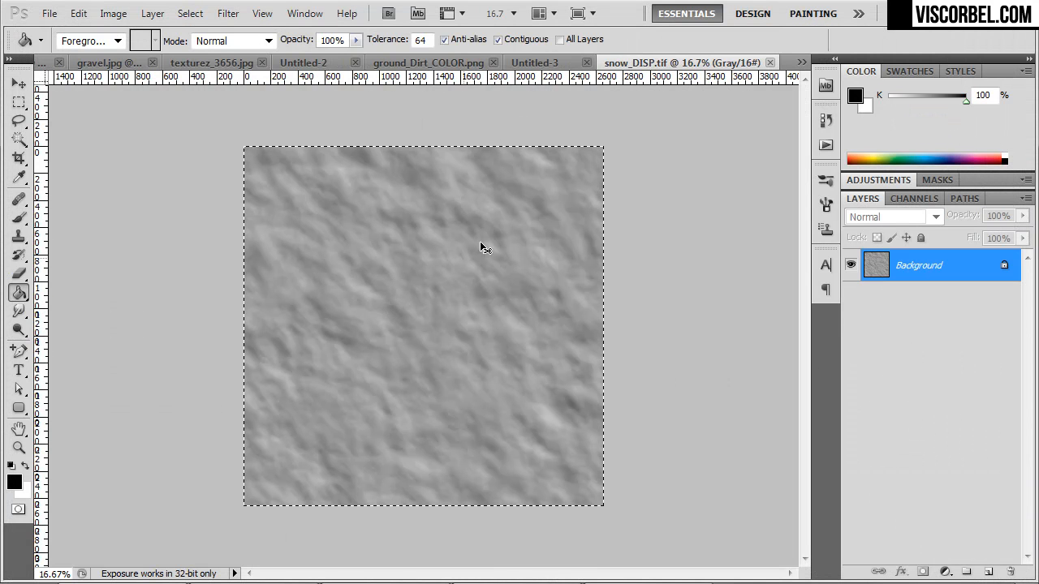
click(526, 65)
key(ctrl+v)
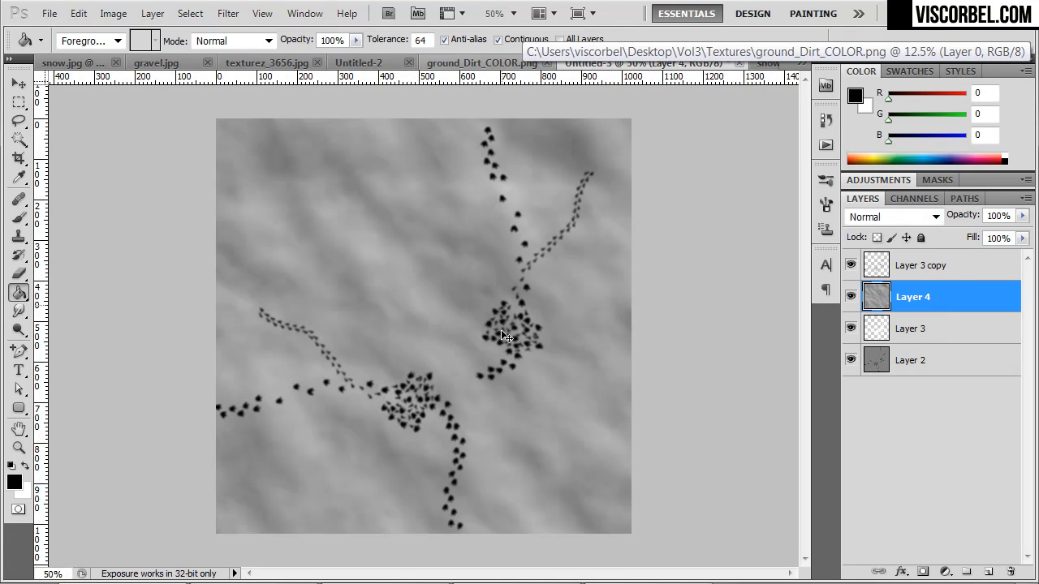
click(770, 68)
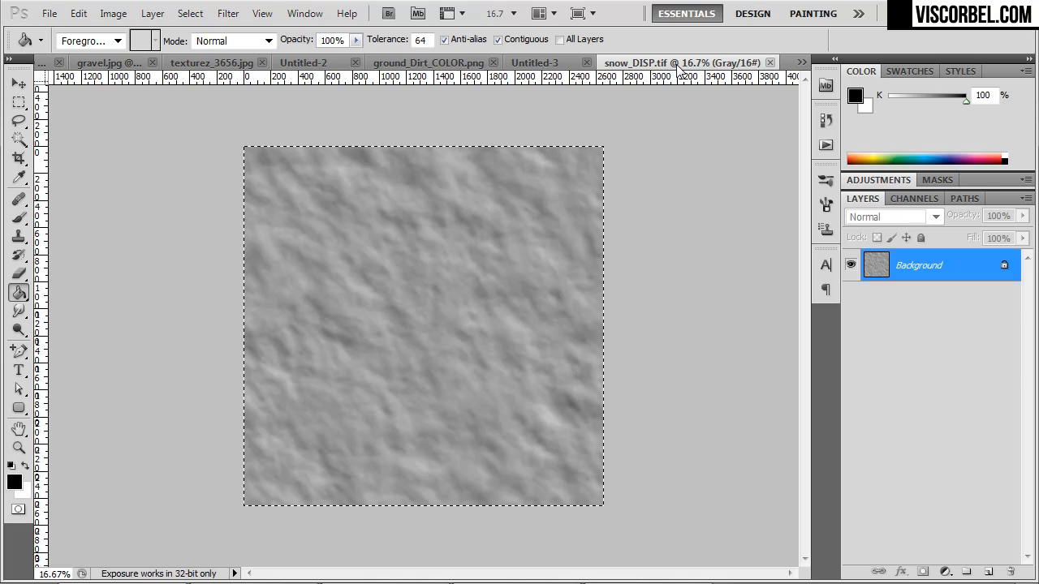
click(552, 65)
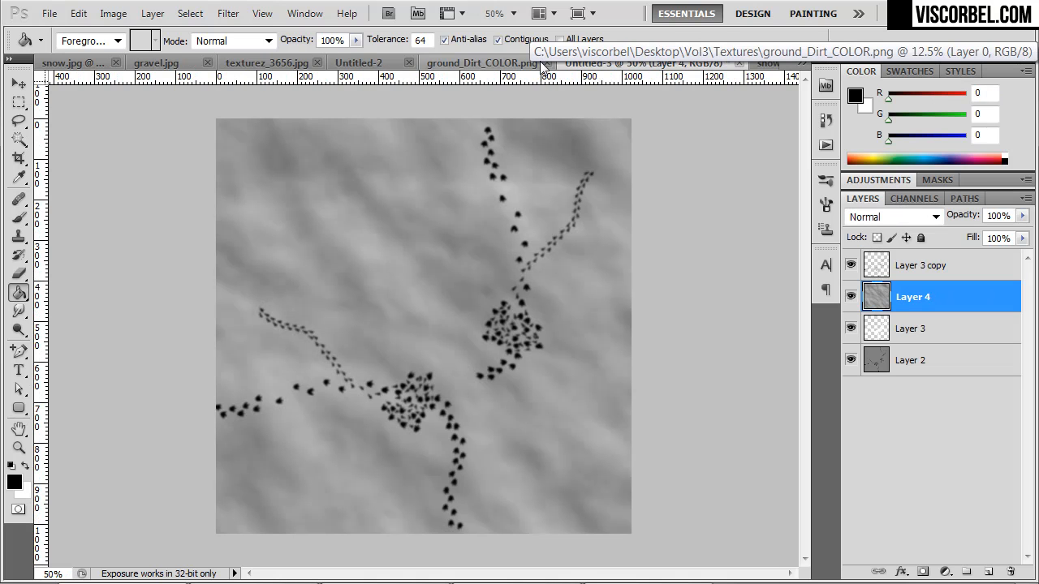
click(850, 296)
Step: Copy the visible footprint artwork as a merged image and paste it into snow_DISP.tif
key(ctrl+a)
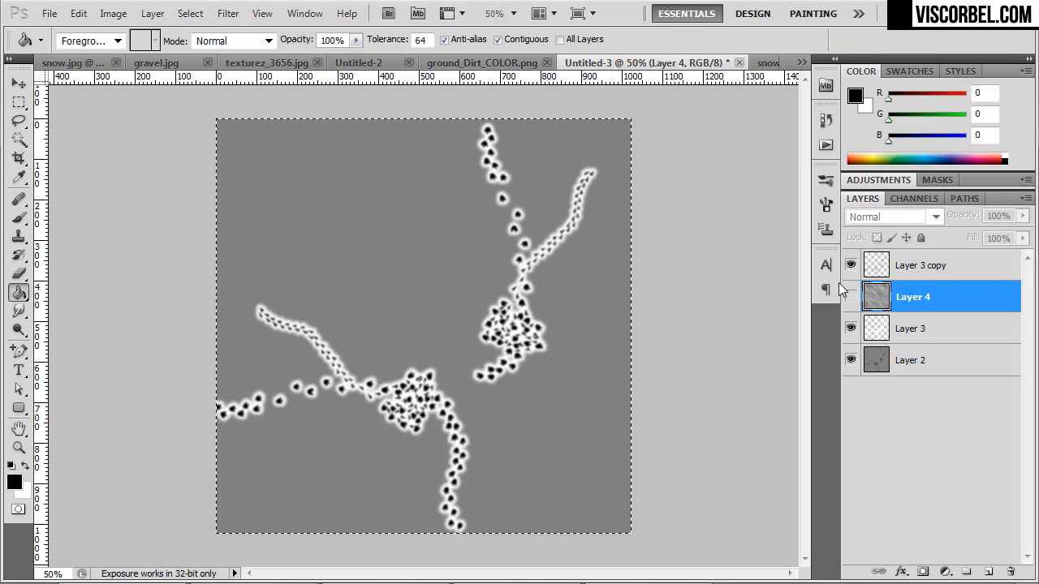
key(ctrl+shift+c)
click(767, 62)
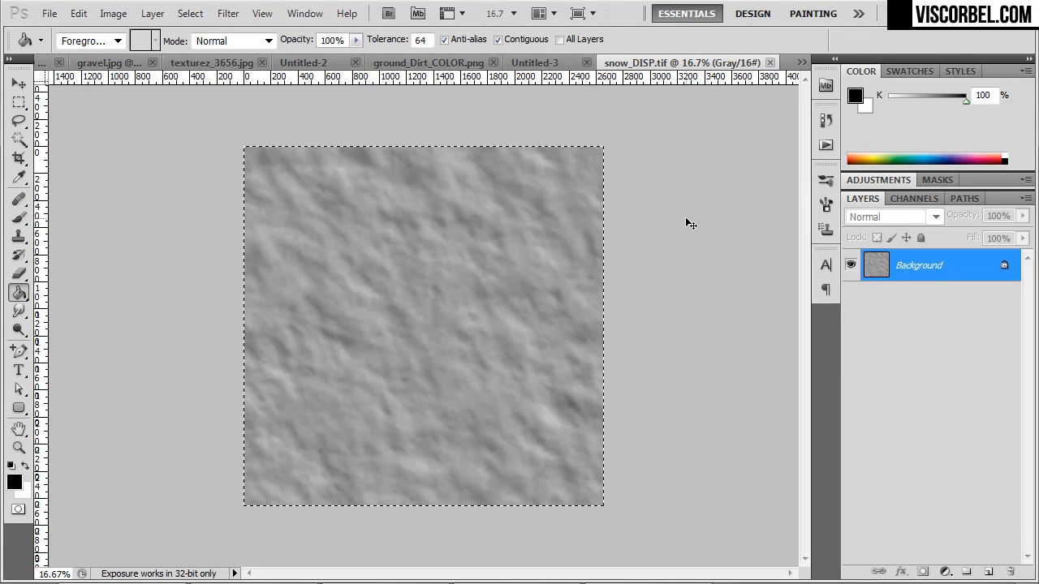
key(ctrl+v)
Step: Place the footprint patch in the upper-right corner of the snow texture and put a duplicate below it
ctrl+drag(424, 316, 549, 377)
right_click(549, 378)
click(16, 100)
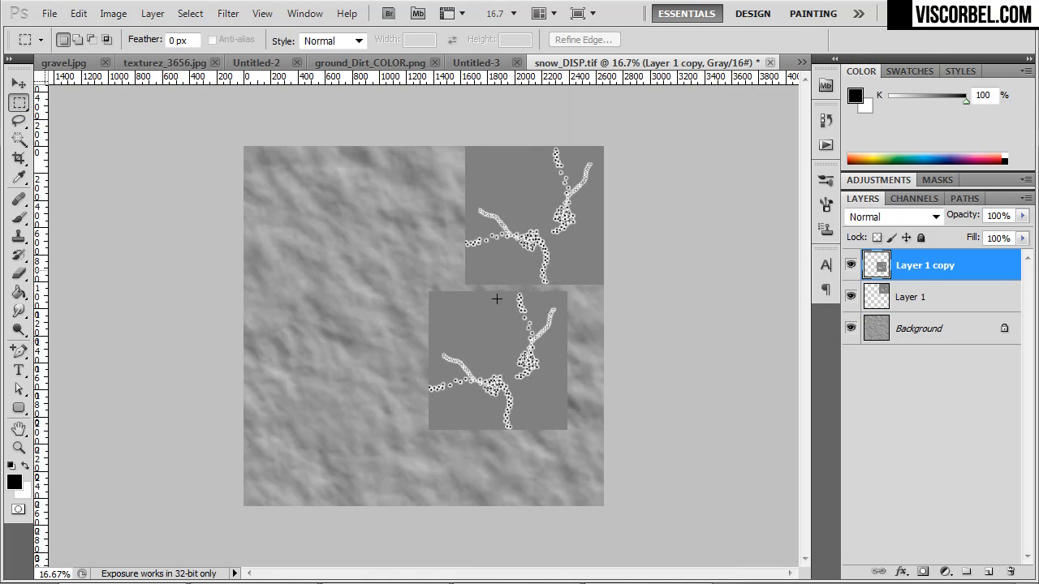
Step: Rotate the duplicated footprint patch roughly 75 degrees counterclockwise and place another copy of it at the snow texture's lower edge
right_click(600, 329)
click(665, 480)
drag(686, 487, 656, 232)
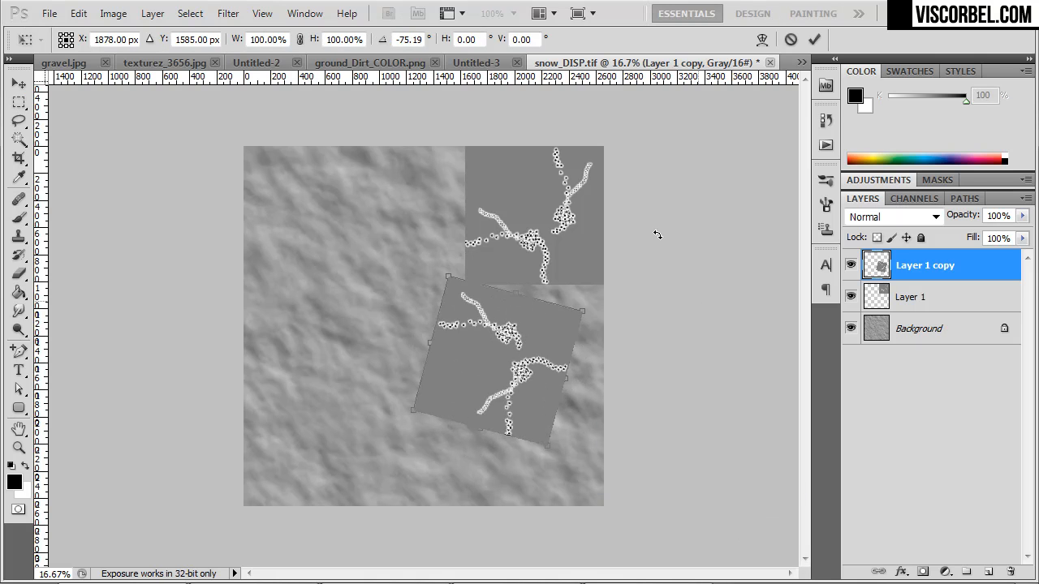
drag(509, 366, 506, 450)
key(Return)
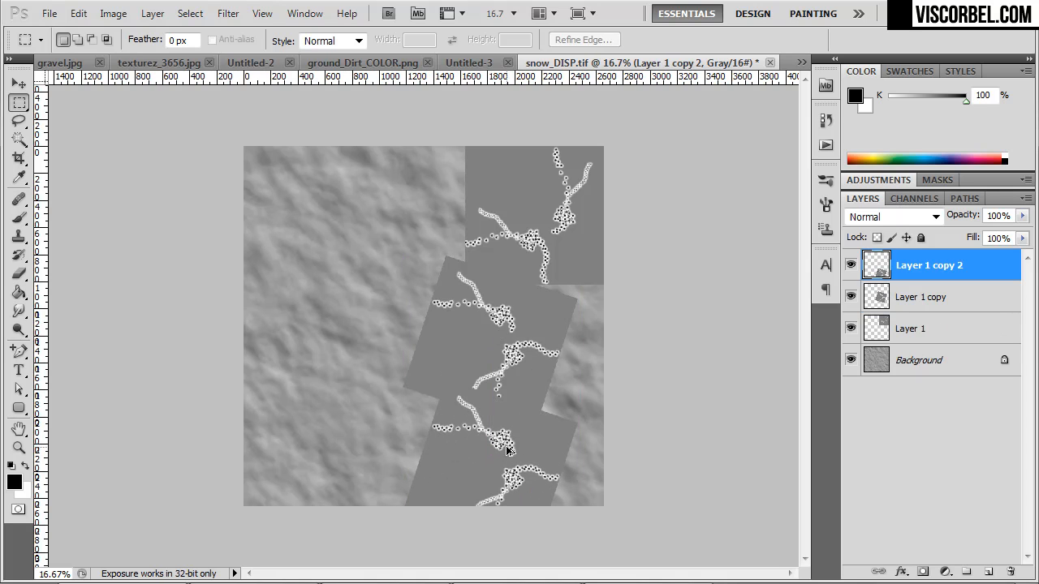
Step: Set the blend mode of the lowest footprint patch, Layer 1 copy 2, to Multiply
click(895, 217)
click(893, 73)
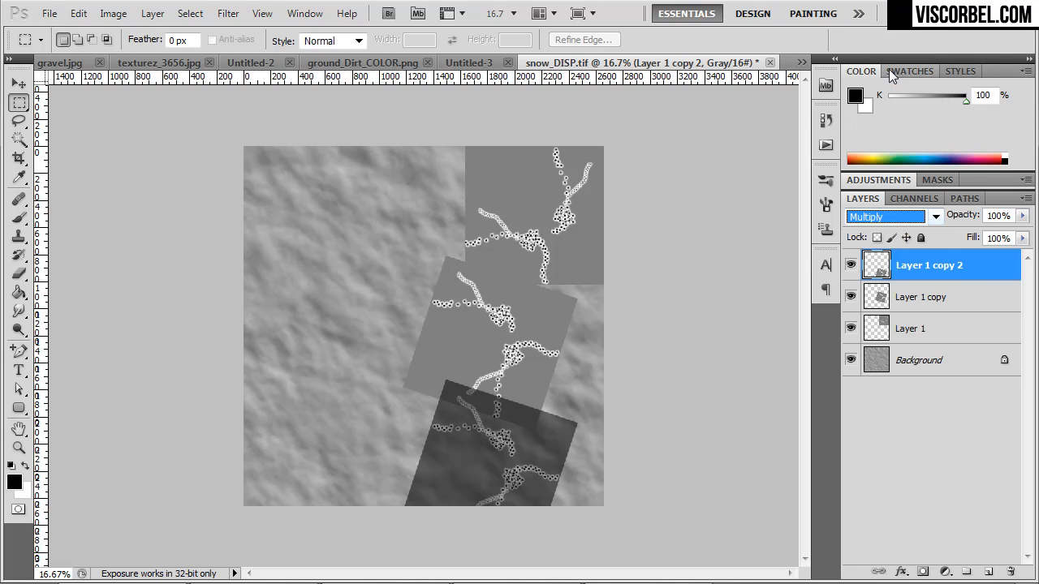
Step: Try other blend modes on Layer 1 copy 2, including Lighten, Screen and Linear Light, ending on Pin Light, and examine the footprints
click(879, 216)
click(871, 106)
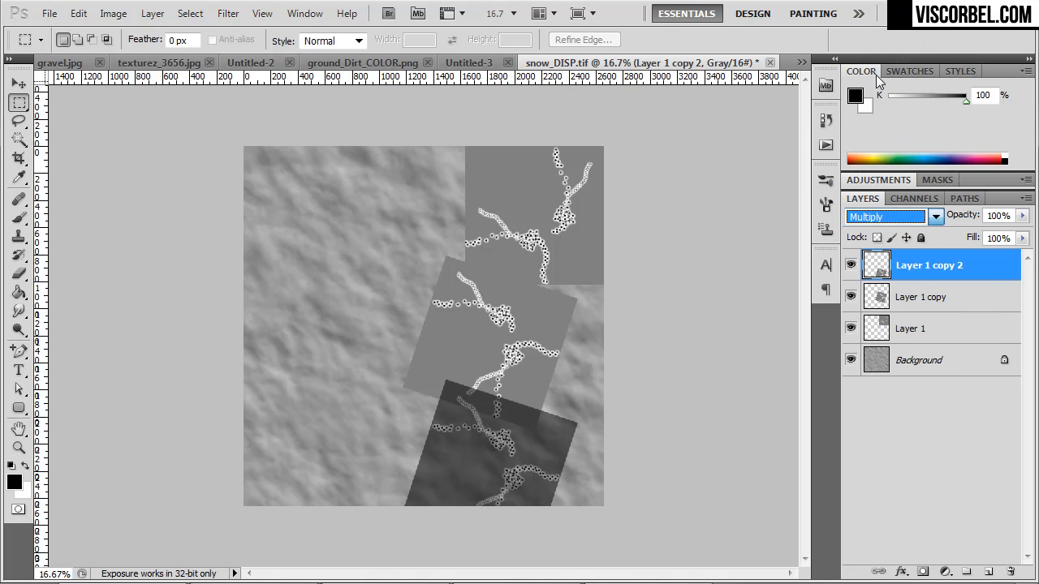
key(Down)
key(Down)
key(Down)
key(Up)
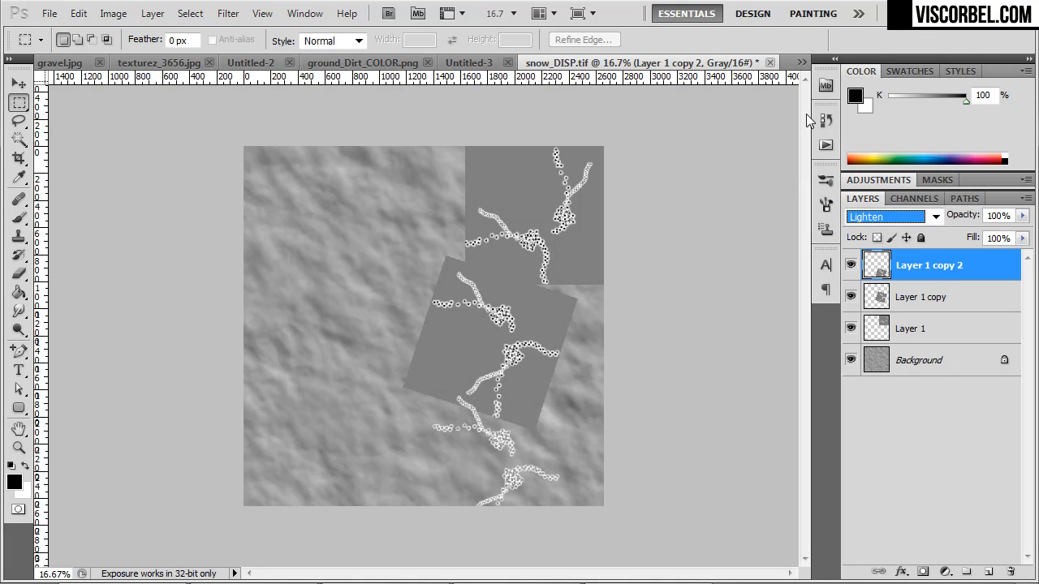
key(Down)
key(Down)
key(Down)
key(Down)
key(Down)
key(Down)
key(Down)
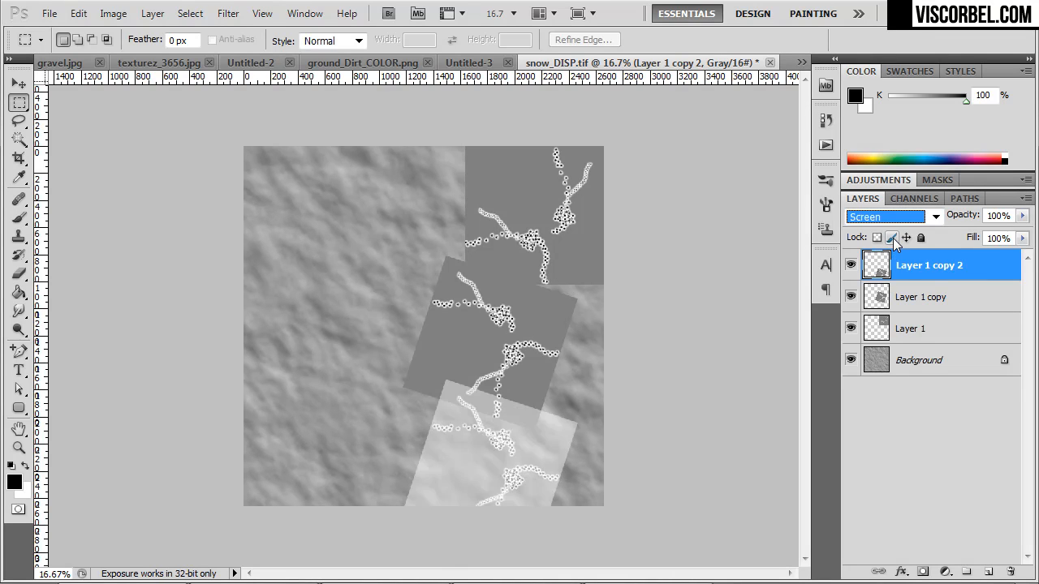
key(Down)
key(Down)
key(Down)
key(Down)
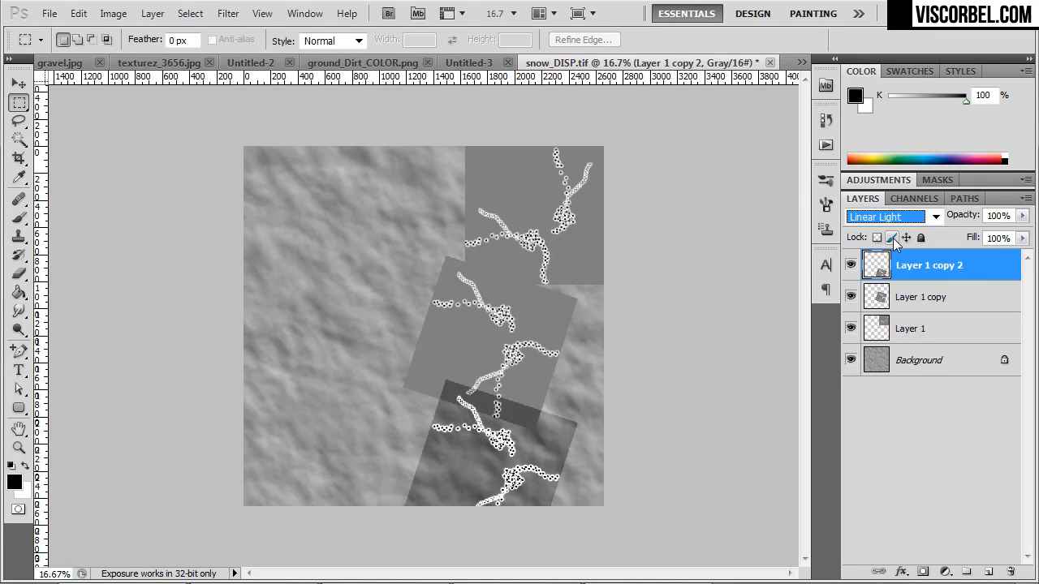
key(Up)
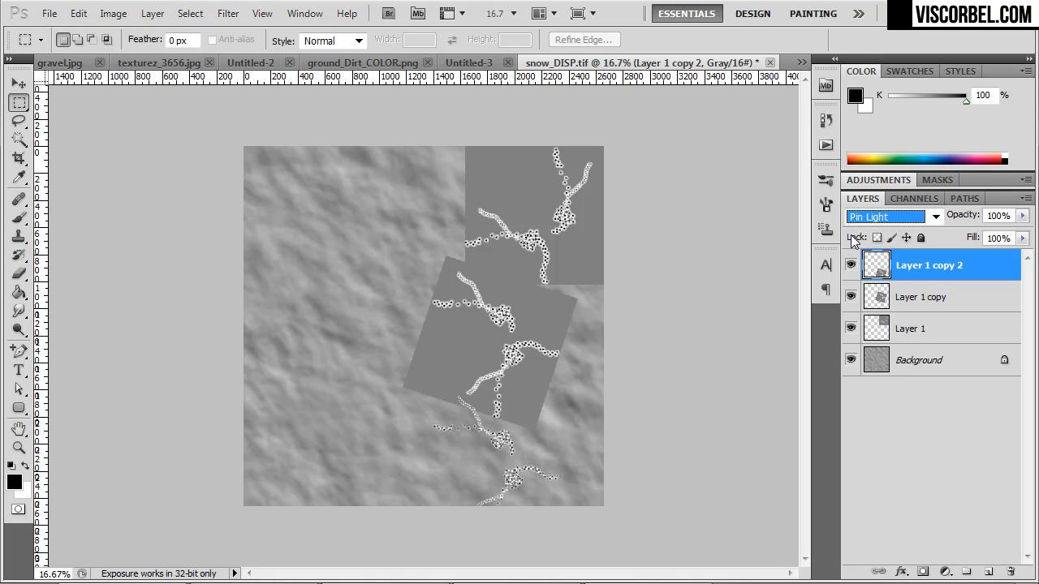
key(ctrl+1)
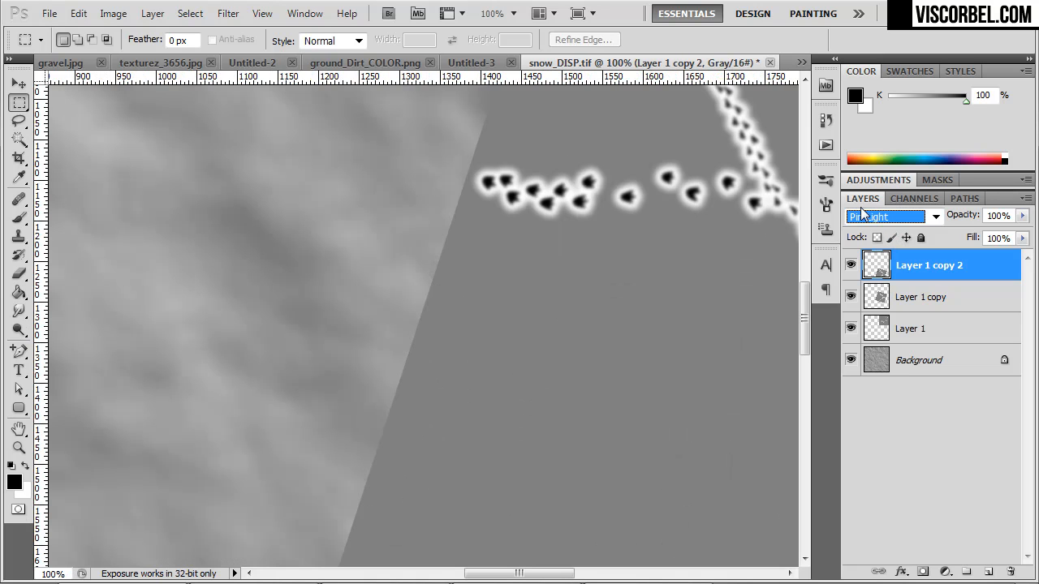
key(ctrl+0)
key(ctrl+plus)
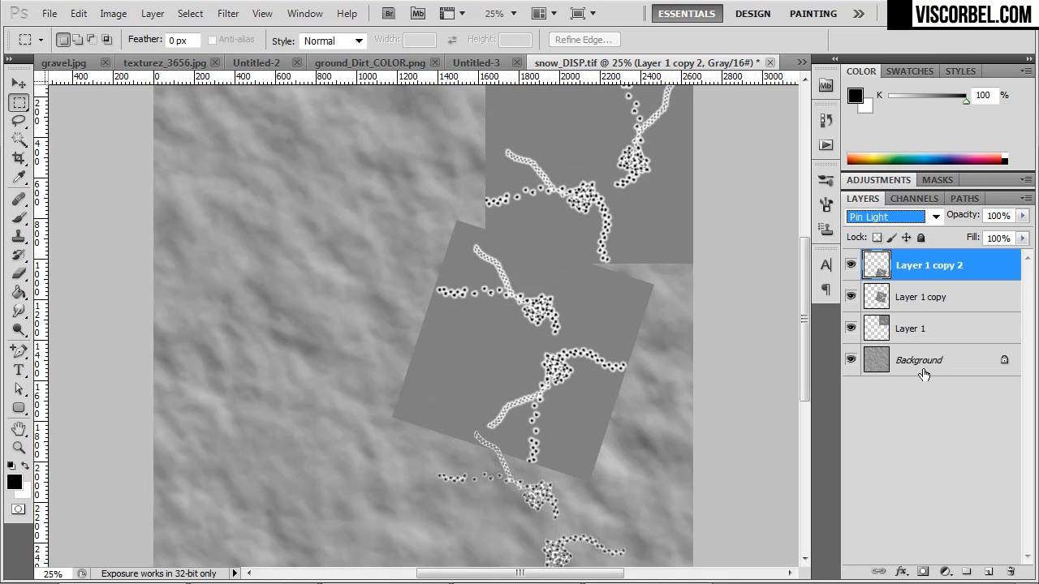
click(866, 352)
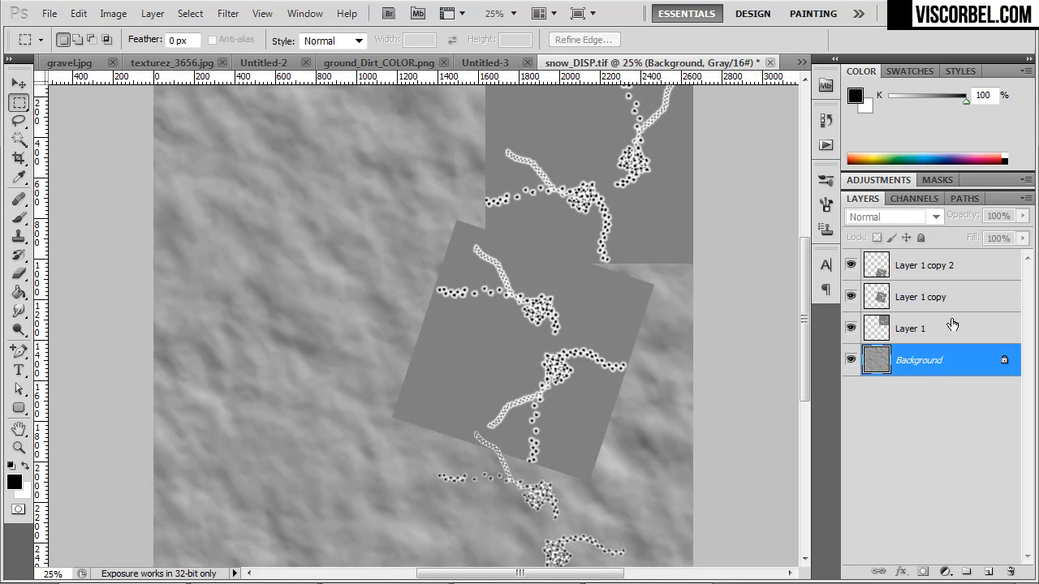
key(ctrl+j)
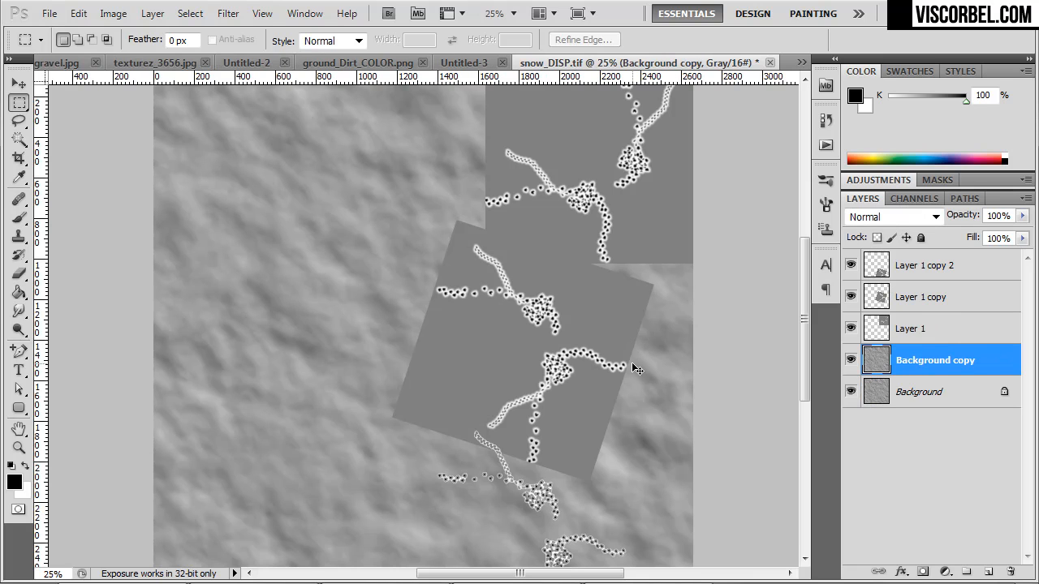
click(113, 14)
mouse_move(167, 61)
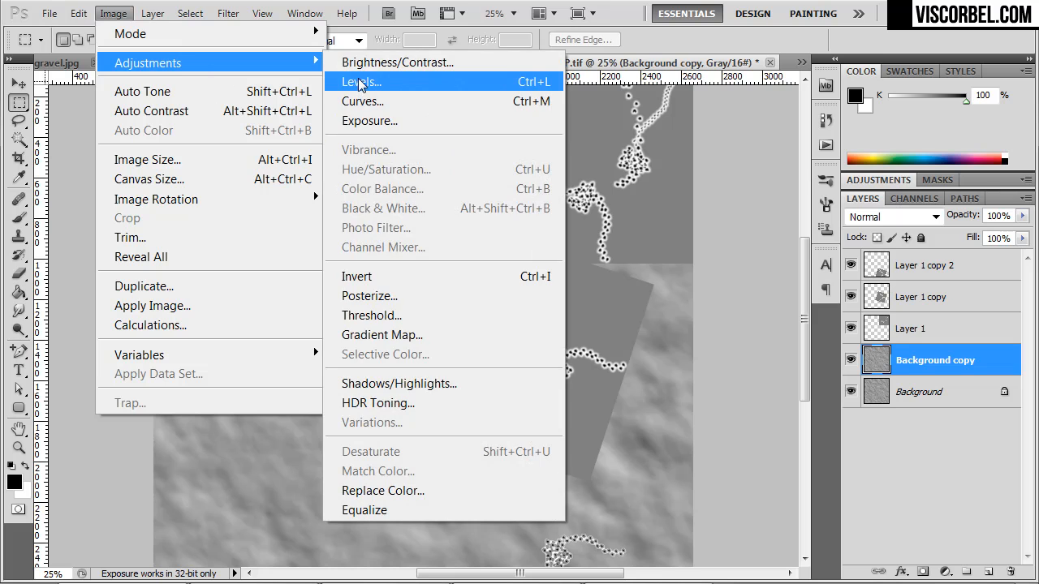
click(364, 100)
drag(512, 193, 482, 157)
click(681, 90)
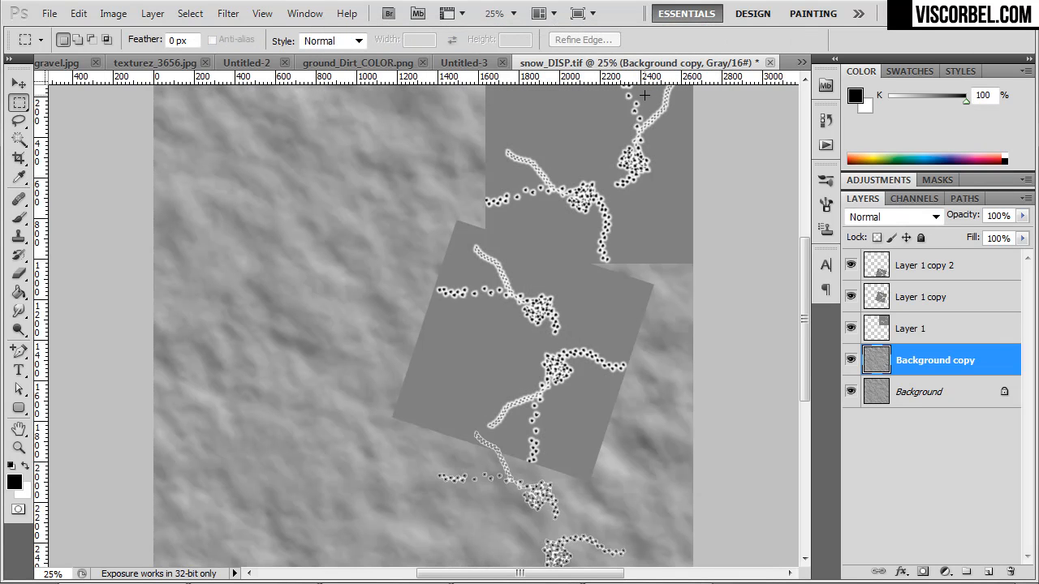
key(ctrl+z)
Step: Merge the three footprint patch layers, Layer 1 through Layer 1 copy 2, into one layer
click(913, 329)
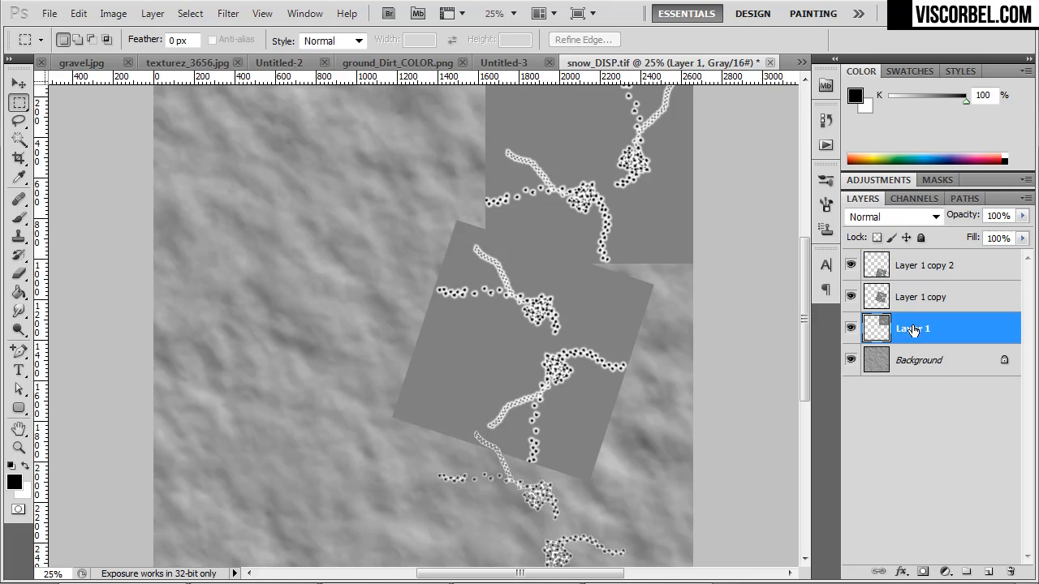
shift+click(911, 272)
key(ctrl+e)
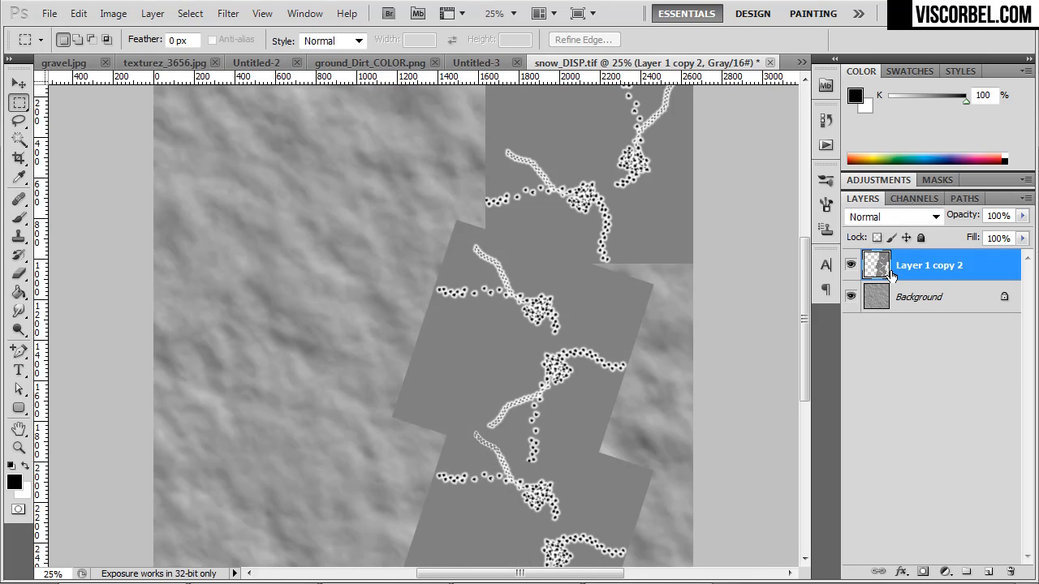
Step: Duplicate the snow Background layer, place the copy above the footprint layer, and set its opacity to 42%
click(922, 302)
key(ctrl+j)
drag(920, 304, 910, 267)
click(911, 303)
click(903, 270)
click(1022, 215)
click(978, 234)
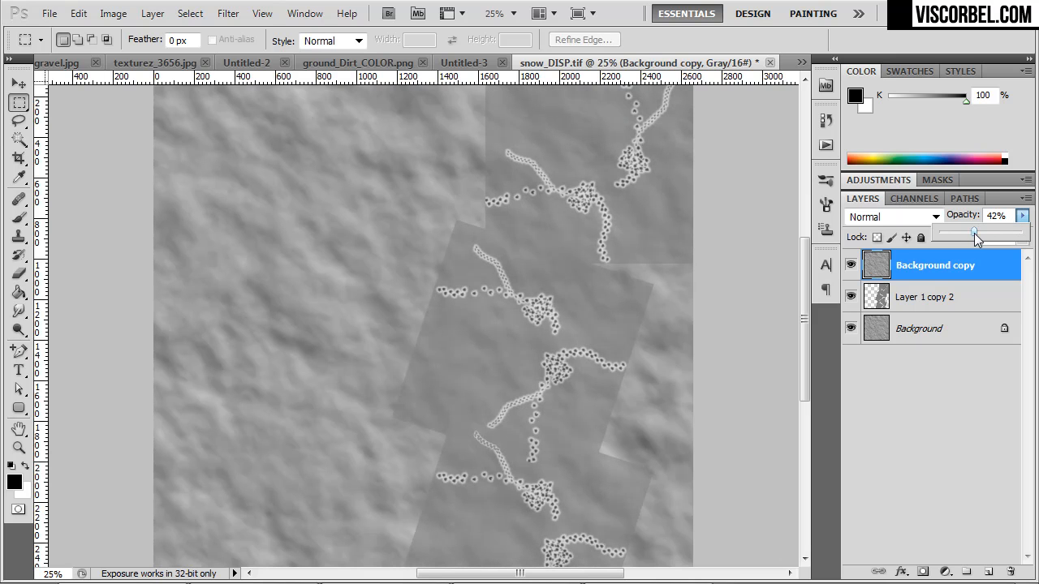
Step: Add a new layer below the footprint layer and fill it with the gray sampled from the footprint patch
click(952, 297)
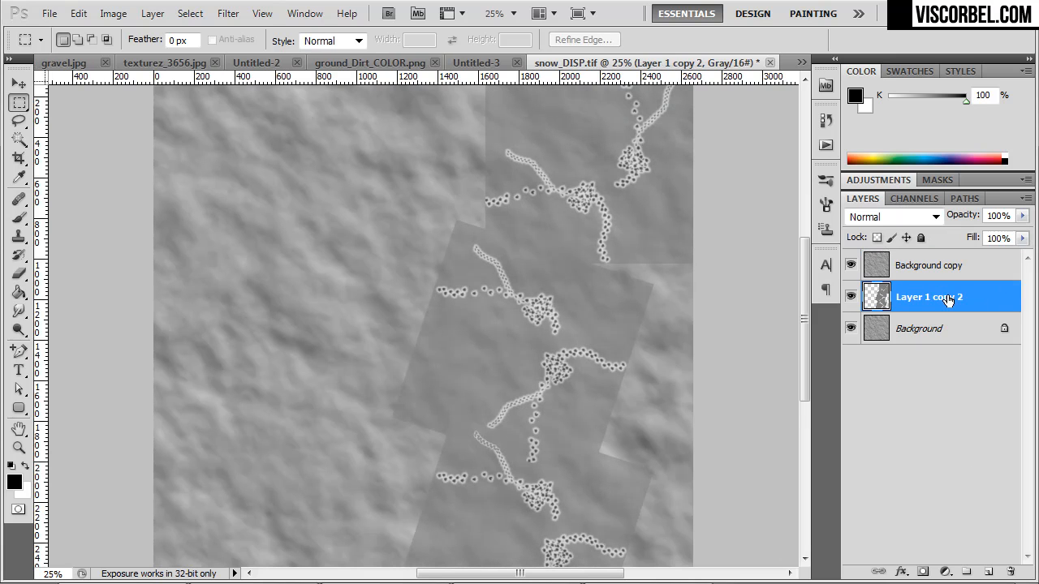
click(976, 453)
click(990, 572)
drag(897, 275, 883, 345)
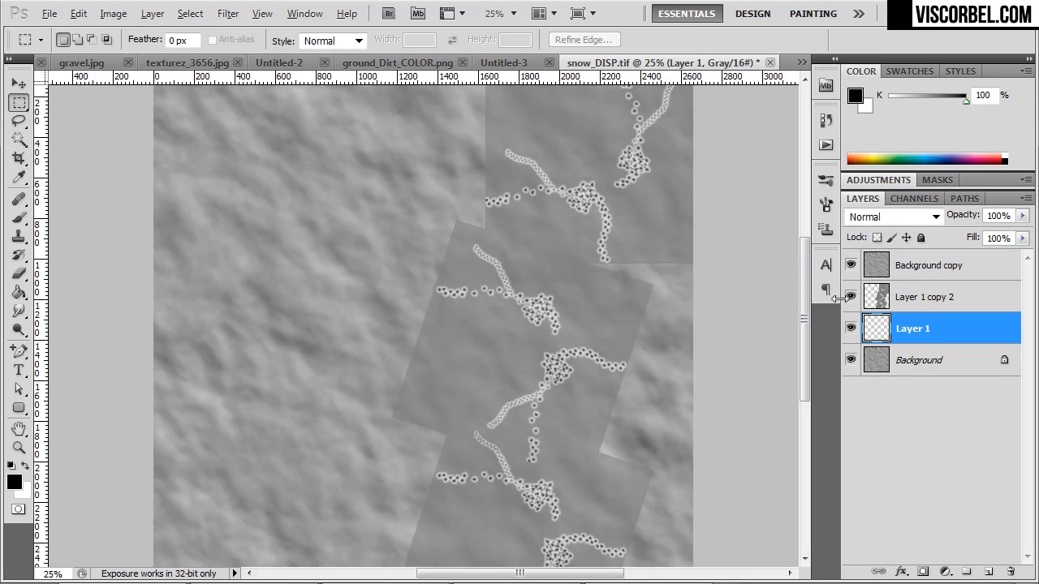
alt+click(851, 297)
key(g)
alt+click(590, 310)
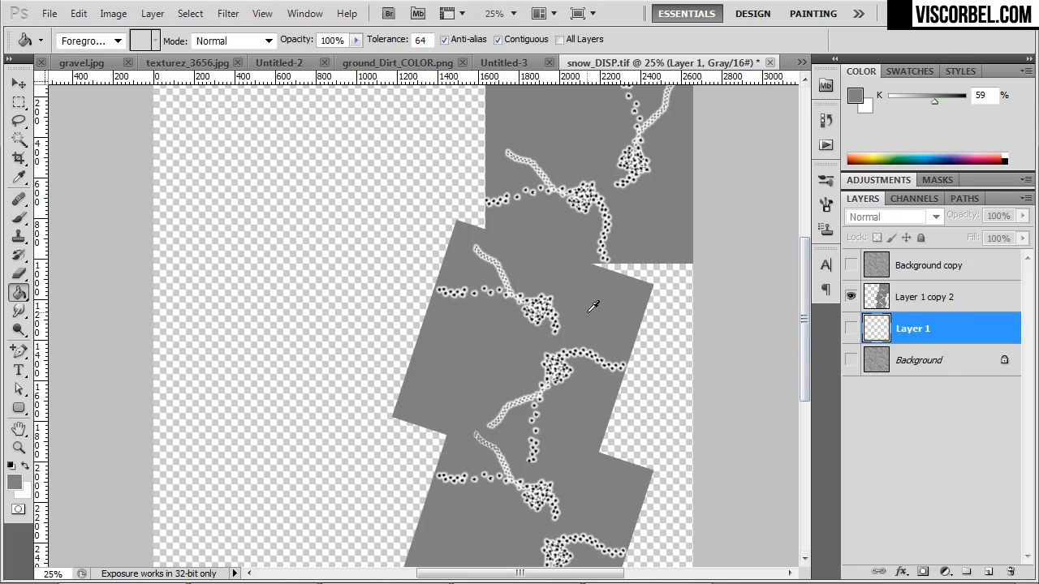
click(851, 329)
click(642, 360)
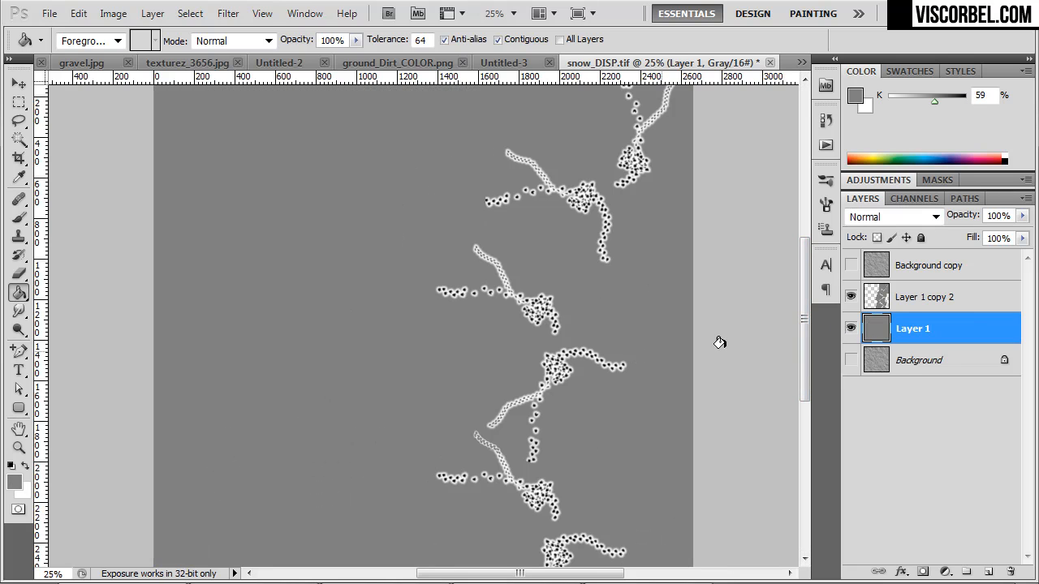
Step: Show the Background copy layer again and merge all layers into a single one
click(851, 266)
drag(532, 374, 533, 342)
click(922, 267)
shift+click(905, 367)
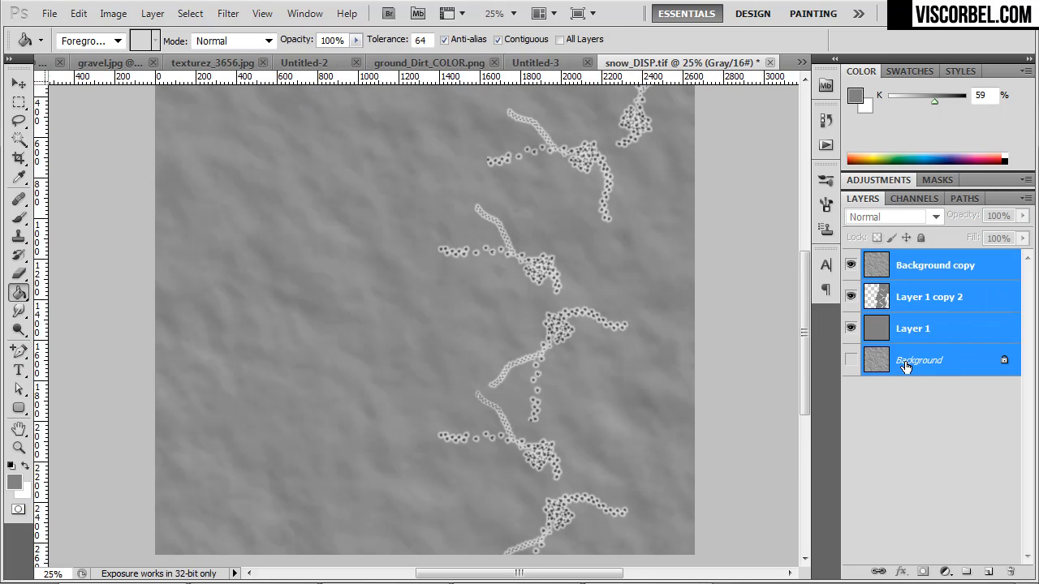
key(ctrl+e)
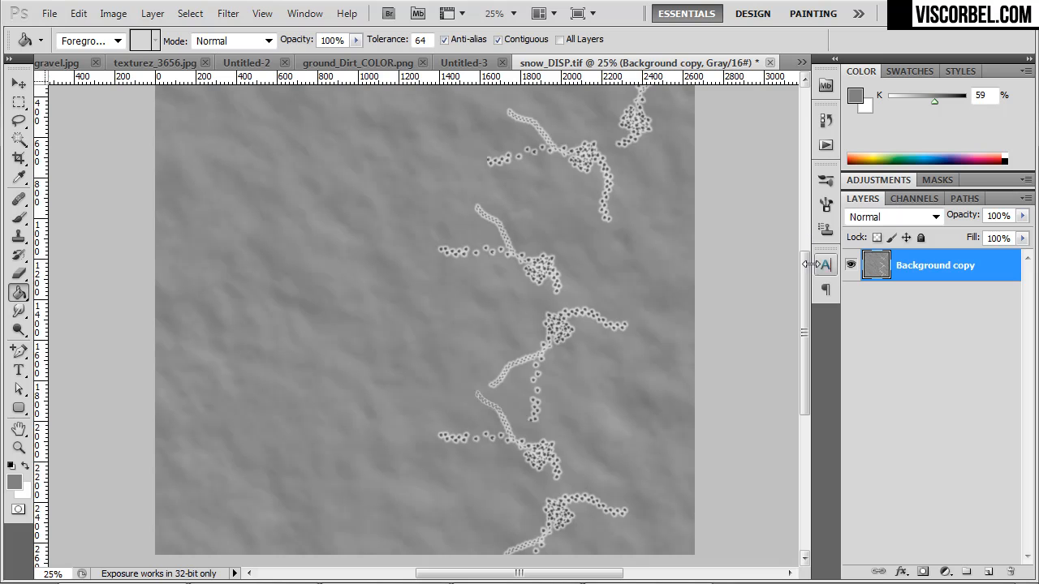
Step: Apply an S-shaped Curves adjustment to the merged layer to strengthen the contrast of the height map
click(113, 13)
mouse_move(162, 64)
click(384, 100)
click(515, 217)
click(573, 171)
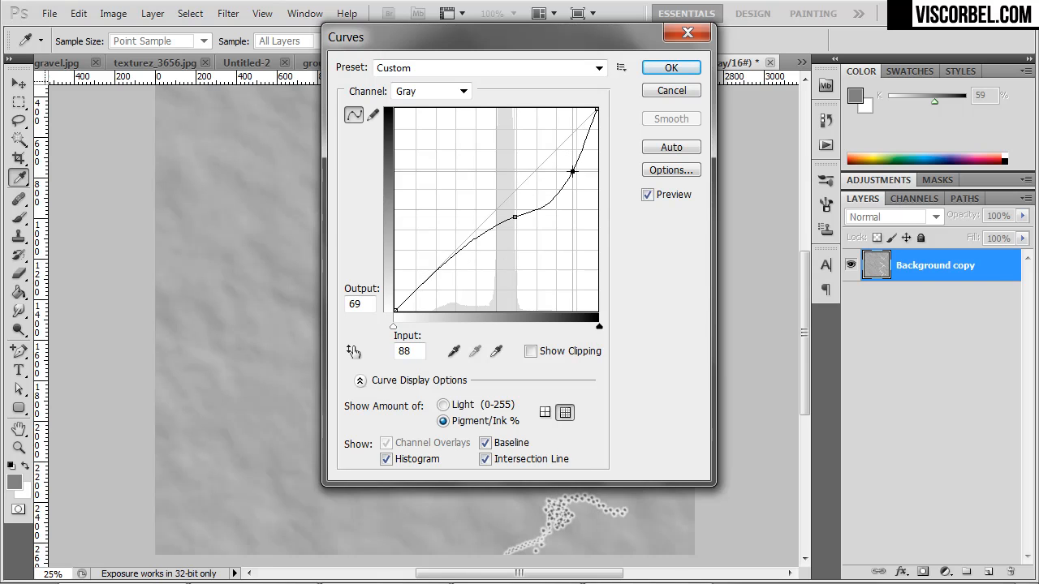
drag(573, 171, 543, 152)
click(668, 69)
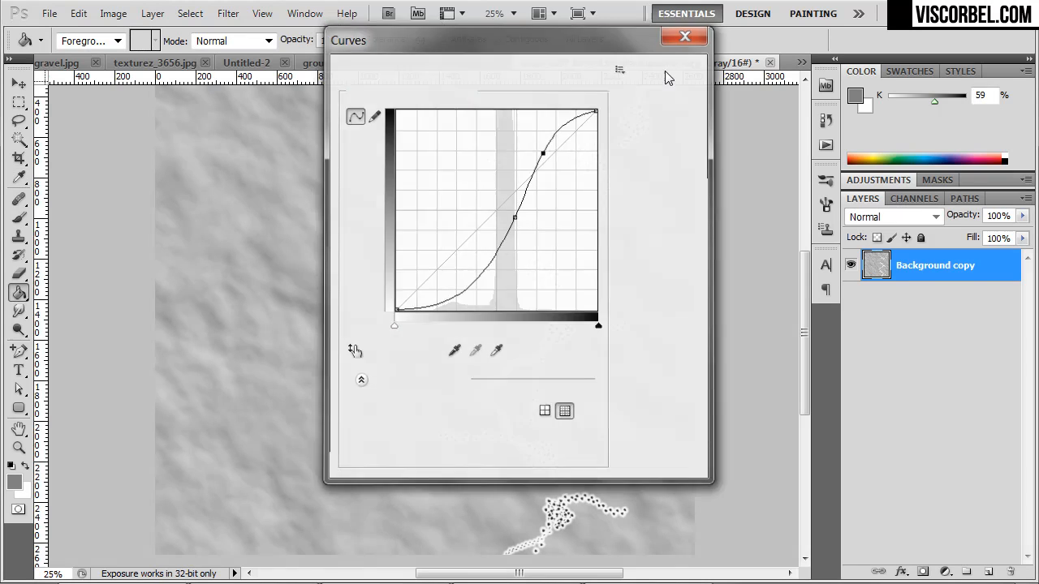
drag(610, 175, 602, 168)
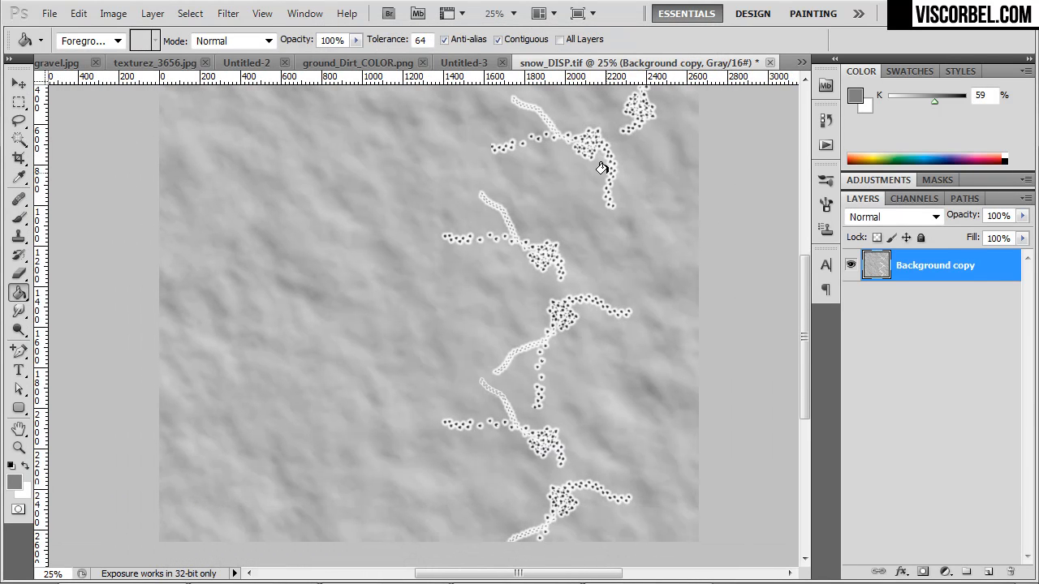
Step: Save the height map in the Textures folder as a new TIFF whose name extends snow_DISP_, discarding layers and saving a copy
key(ctrl+shift+s)
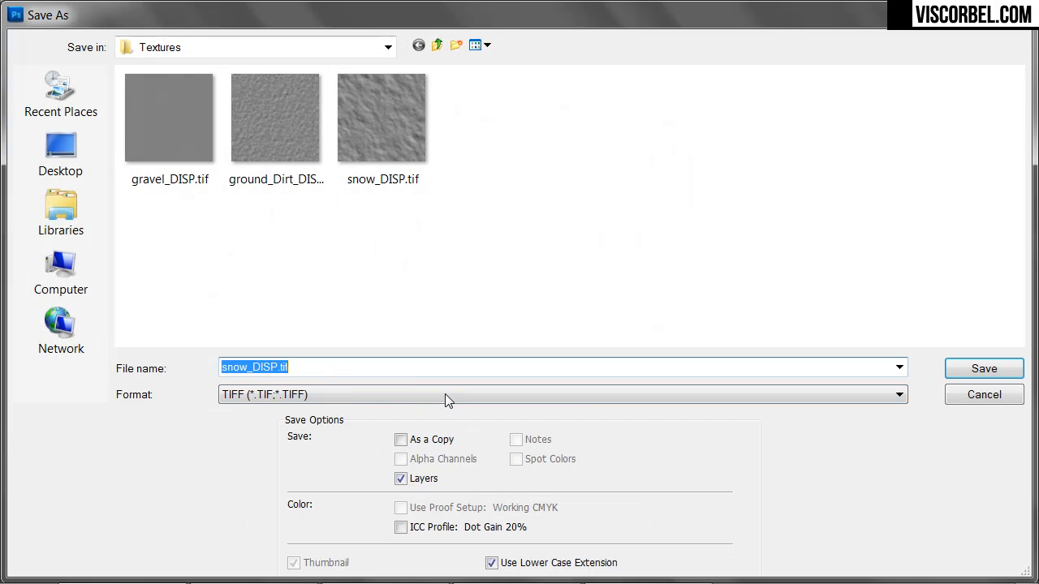
click(274, 370)
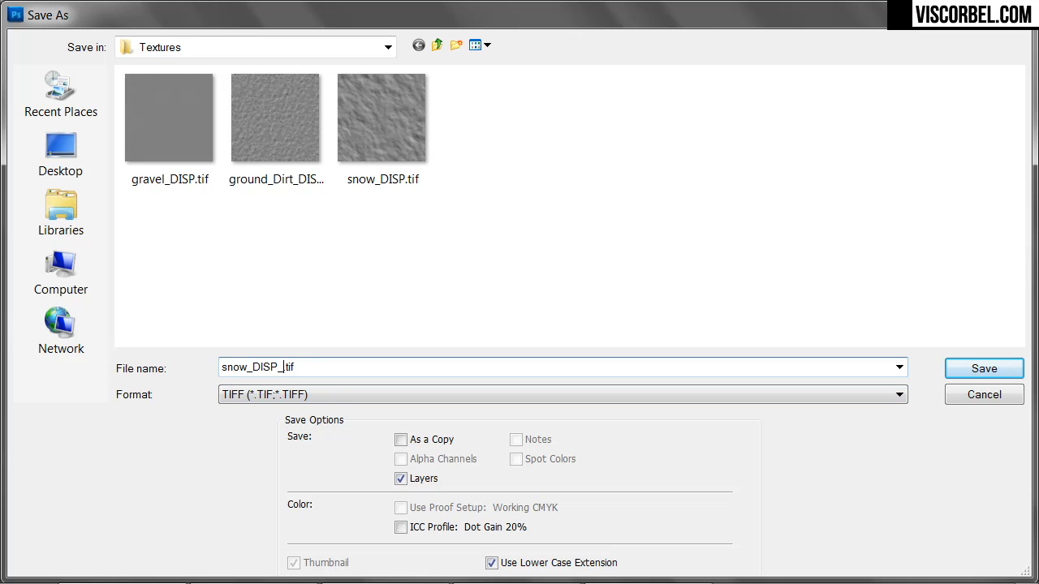
key(Return)
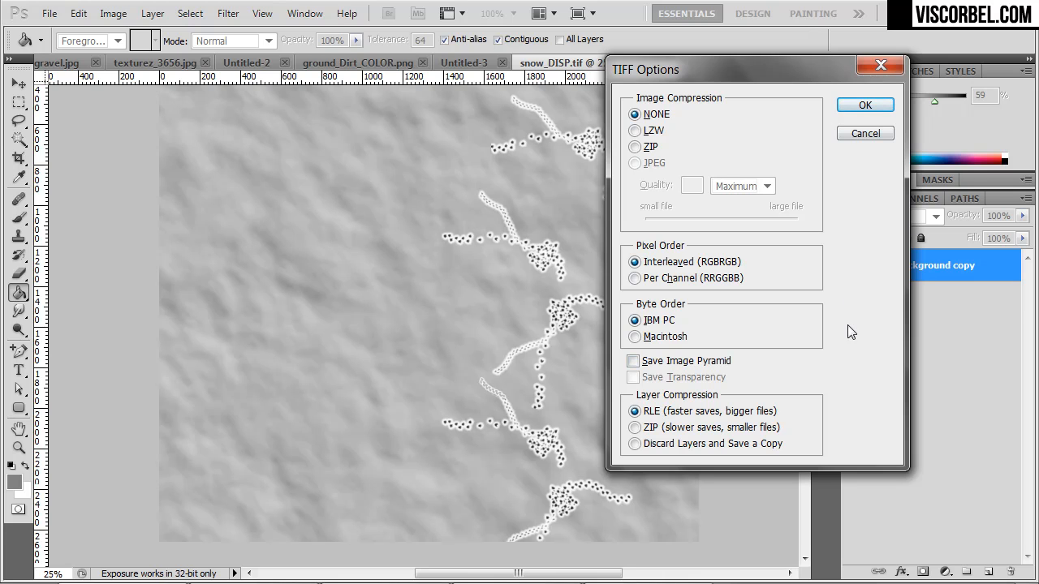
click(700, 449)
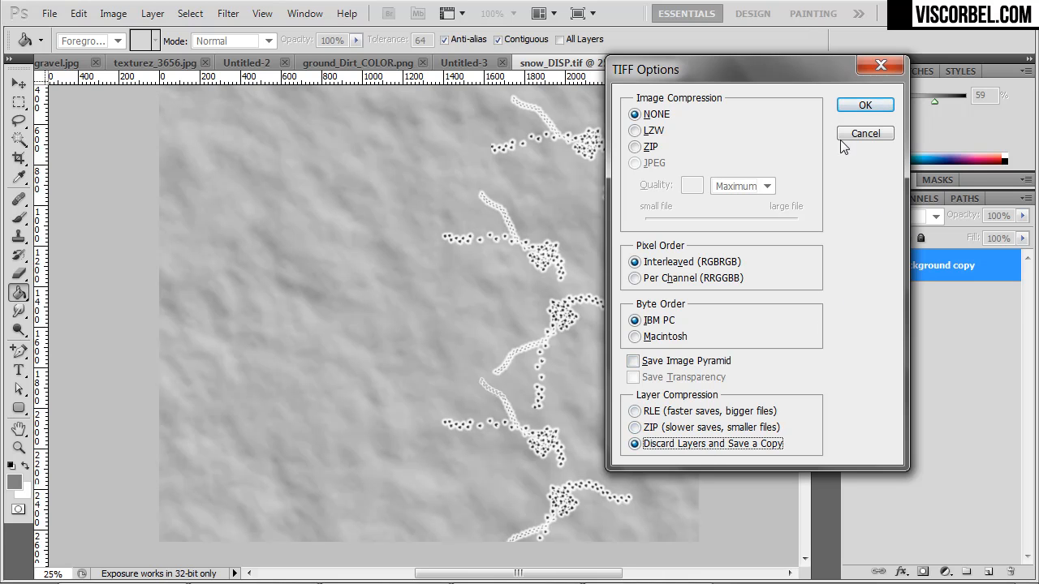
click(864, 105)
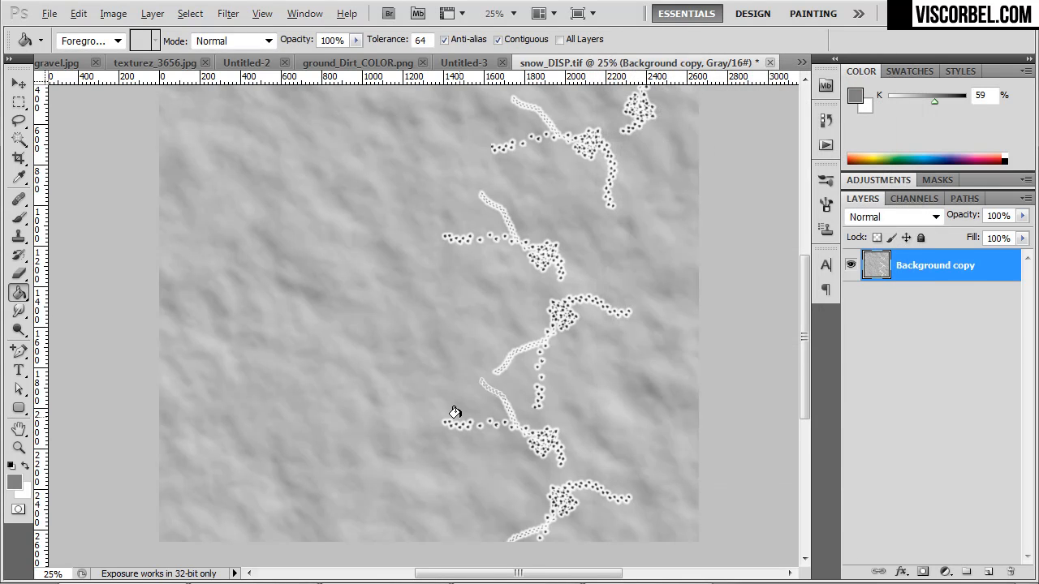
Step: Switch to 3ds Max and copy the snow VRayCarPaintMtl material into the unused sample slot beside it
key(alt+Tab)
key(alt+Tab)
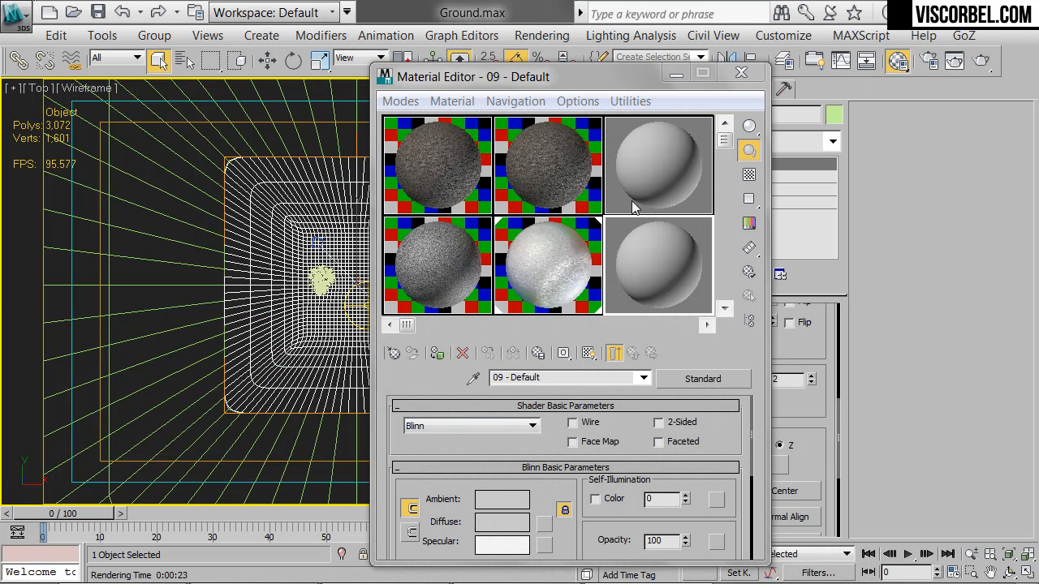
click(661, 272)
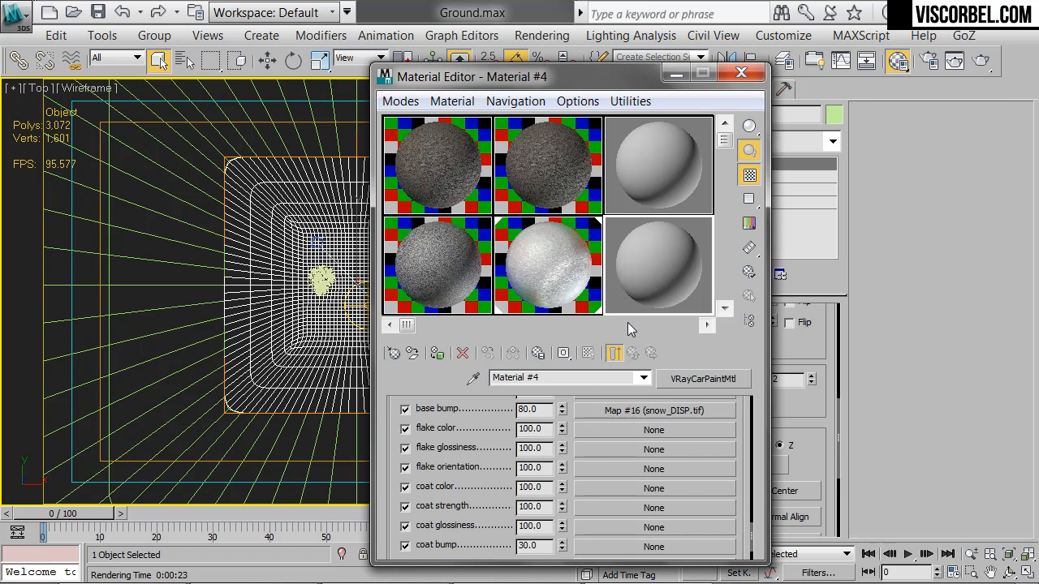
drag(476, 474, 591, 400)
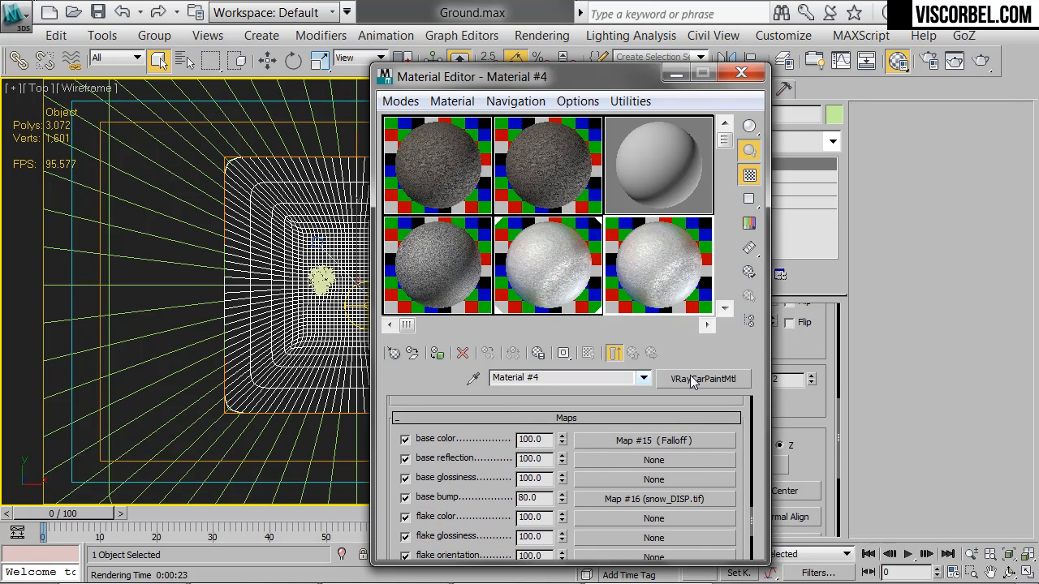
Step: Replace the copied material's sample slot with a Bitmap map that loads the new snow displacement TIFF with footprints
click(393, 355)
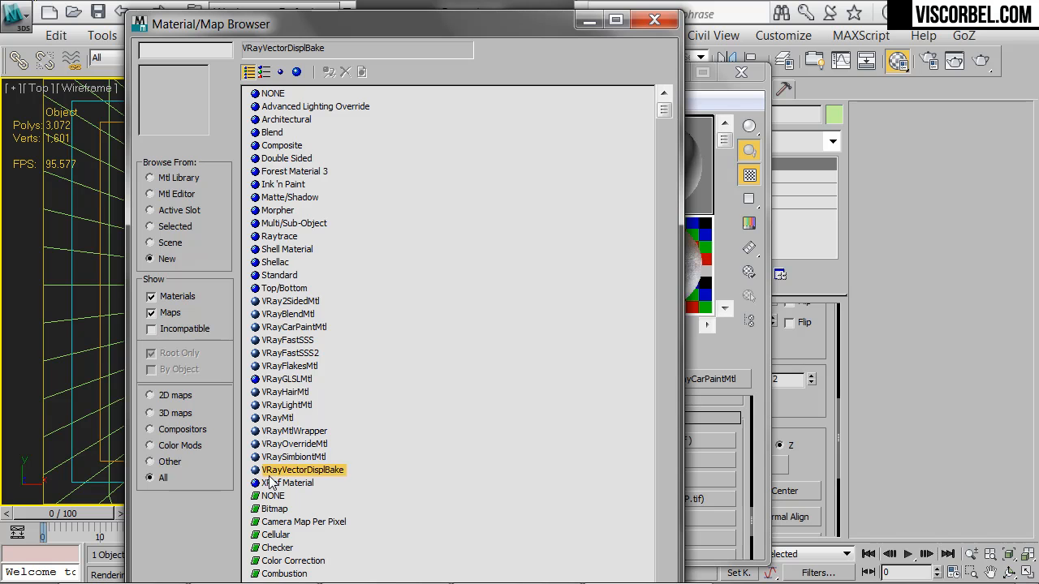
click(302, 471)
scroll(309, 402, down, 4)
double_click(275, 362)
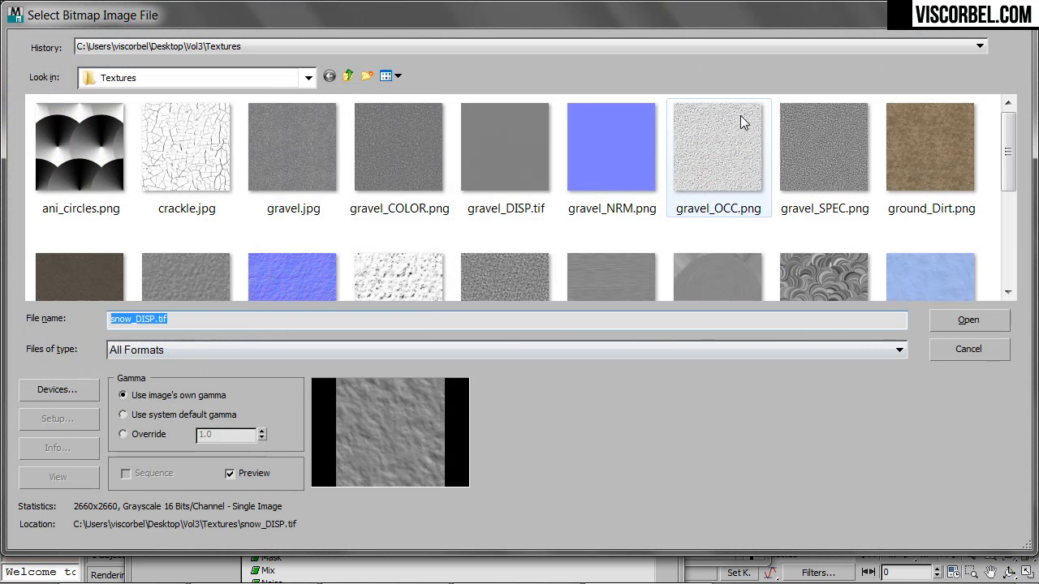
click(386, 265)
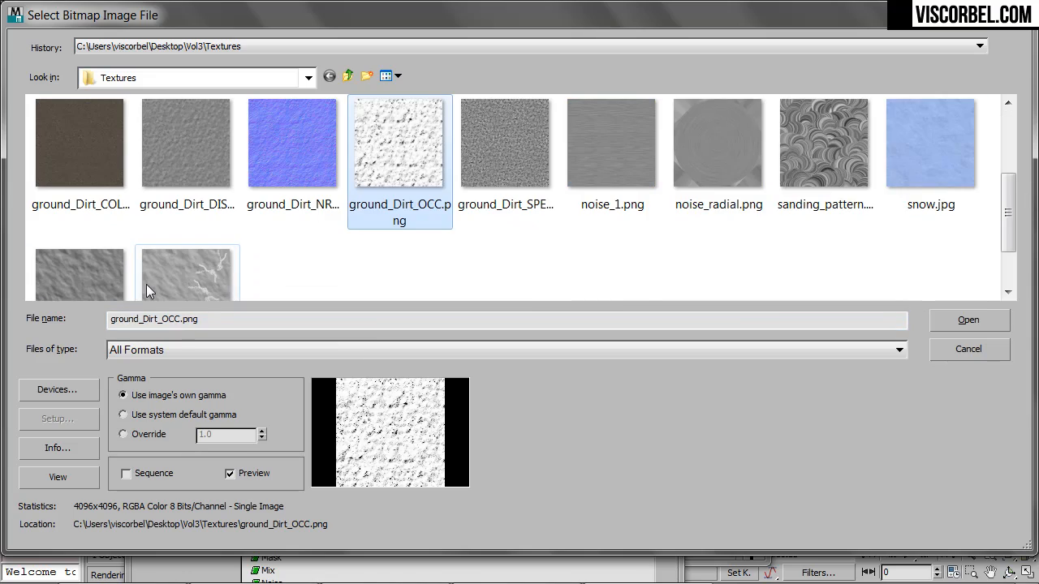
click(171, 282)
double_click(192, 273)
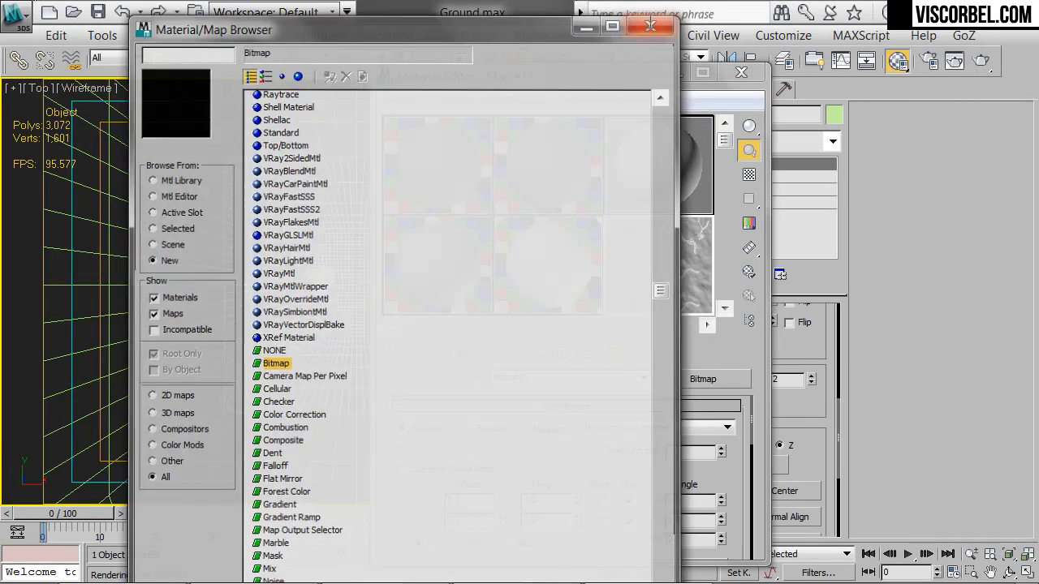
Step: Instance the footprint displacement bitmap into the diffuse map of the blank 09 - Default material and assign that material to the ground
click(655, 18)
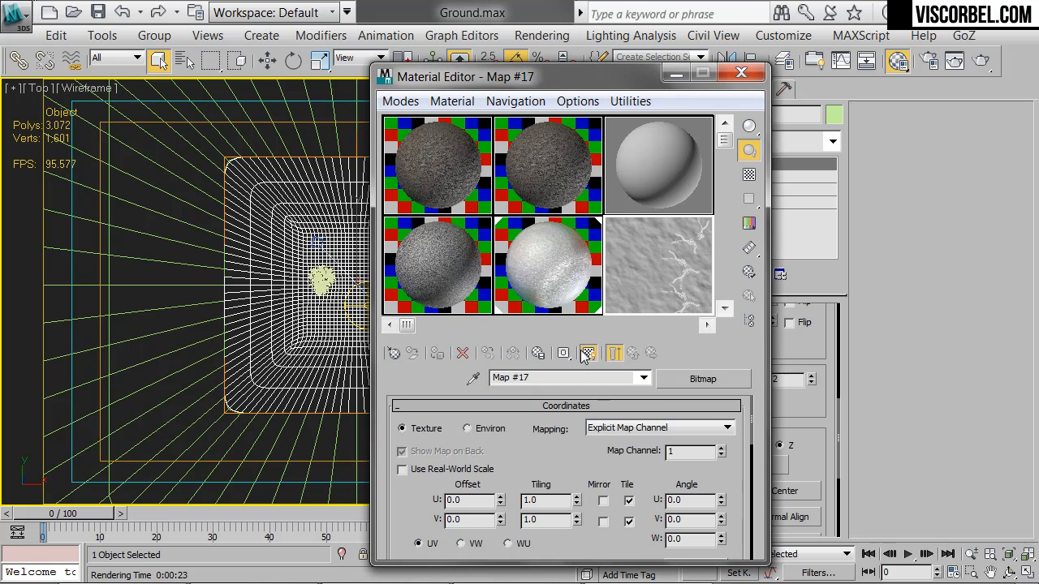
key(F3)
drag(556, 79, 803, 104)
click(907, 221)
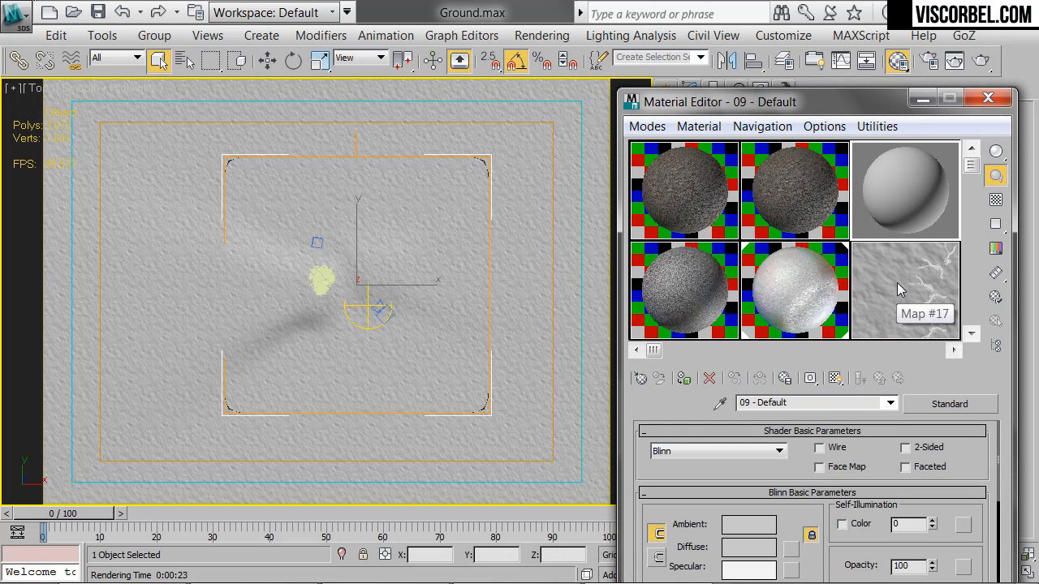
drag(796, 554, 791, 549)
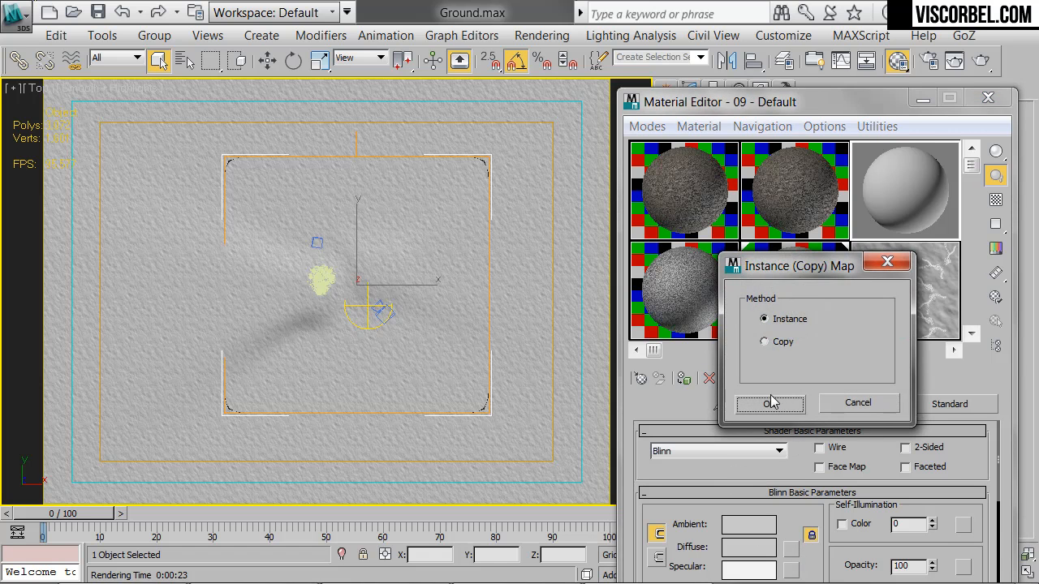
click(770, 398)
drag(923, 217, 393, 329)
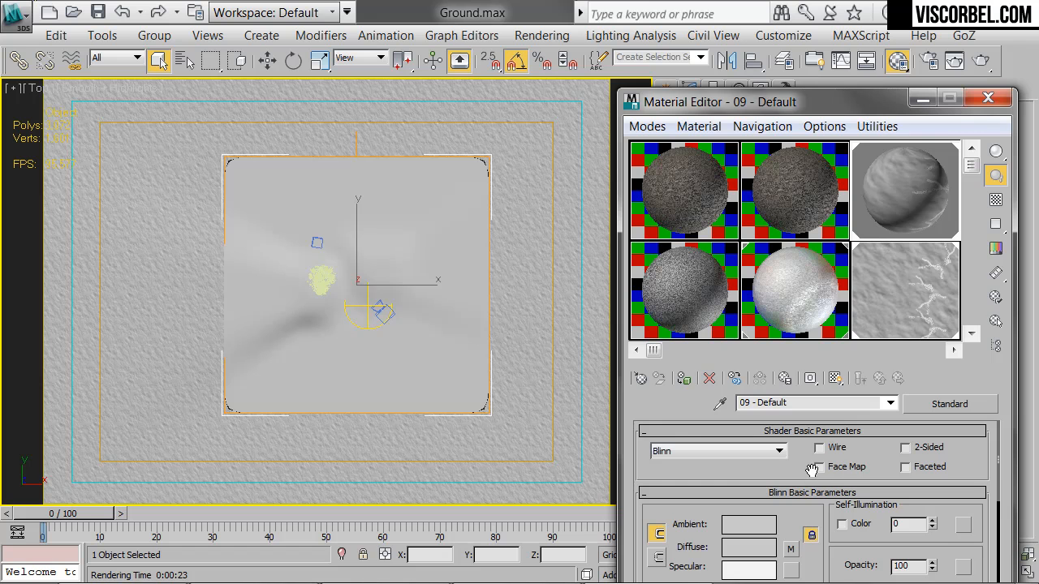
Step: Display the diffuse displacement bitmap in the shaded viewport and set its map channel to 2
drag(796, 114, 696, 72)
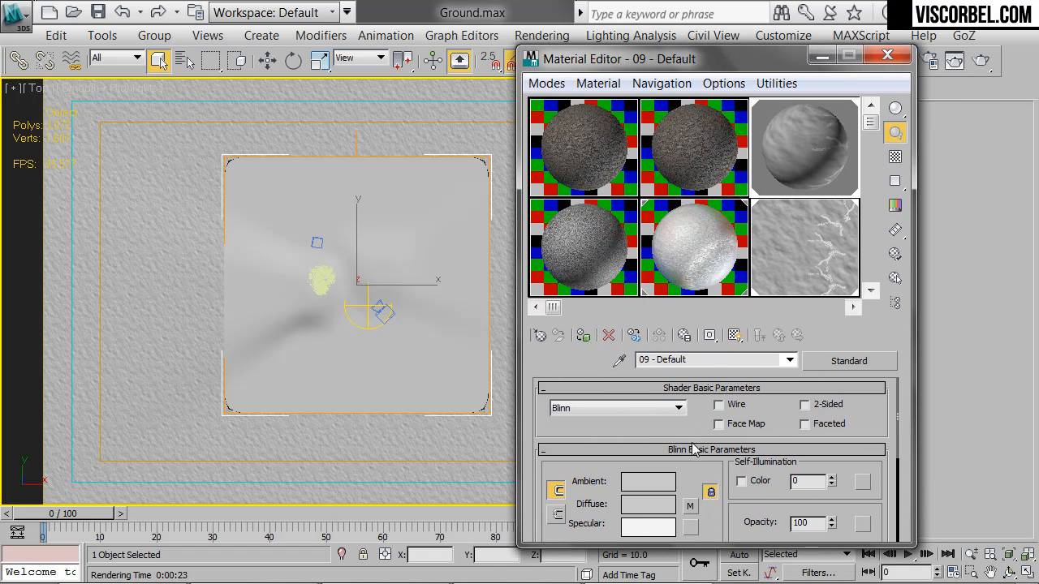
click(690, 509)
click(735, 335)
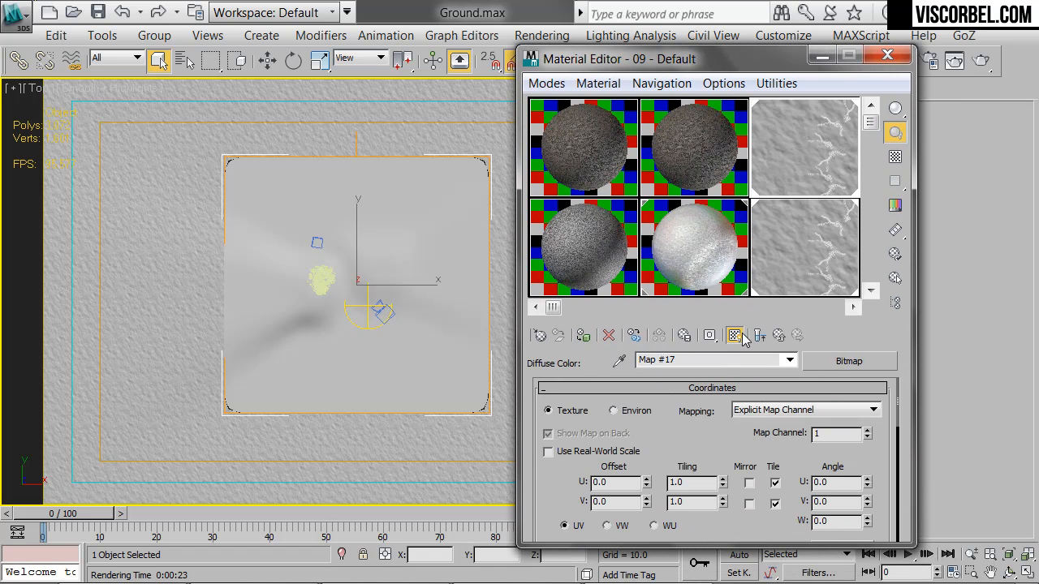
scroll(376, 318, up, 5)
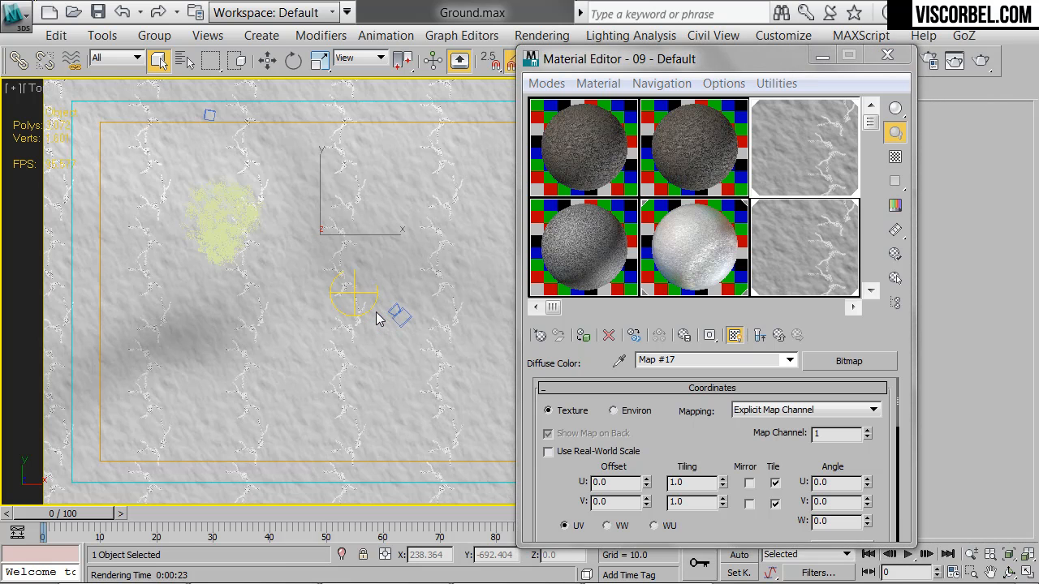
scroll(375, 318, down, 3)
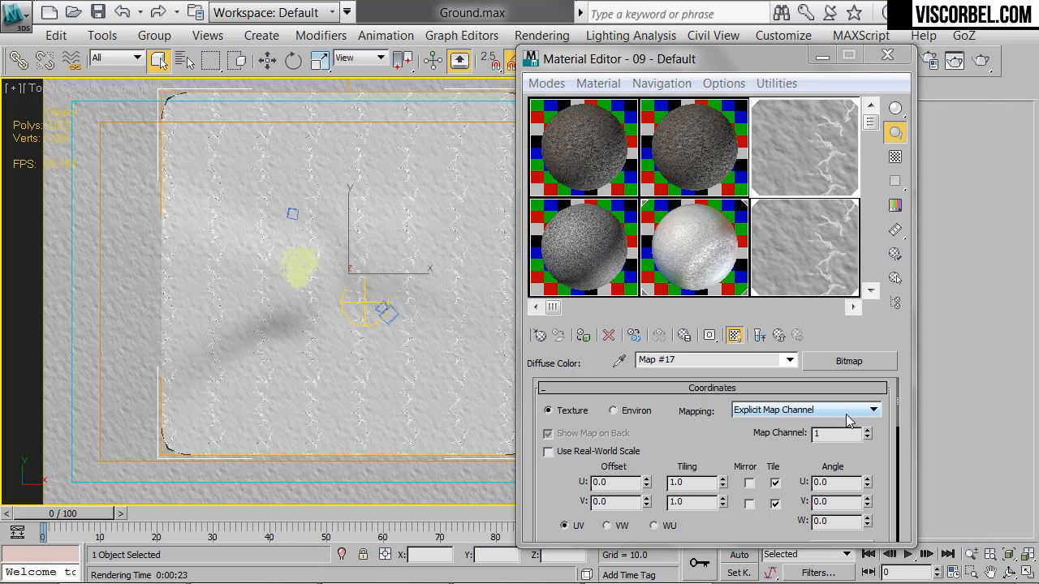
click(866, 431)
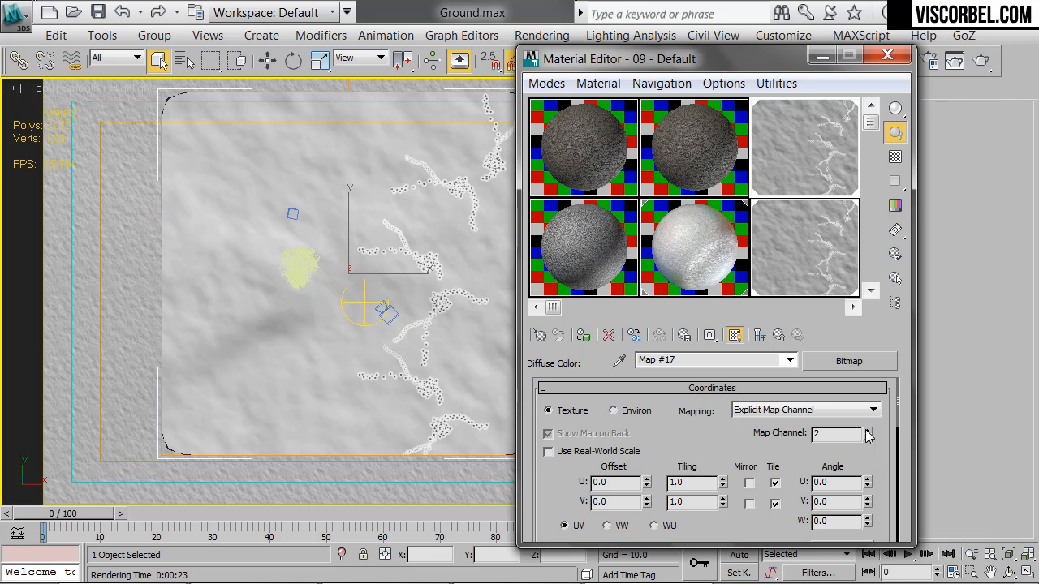
Step: In the camera view, move and rotate the ground's topmost UVW Map gizmo to place the footprints across the foreground snow
key(c)
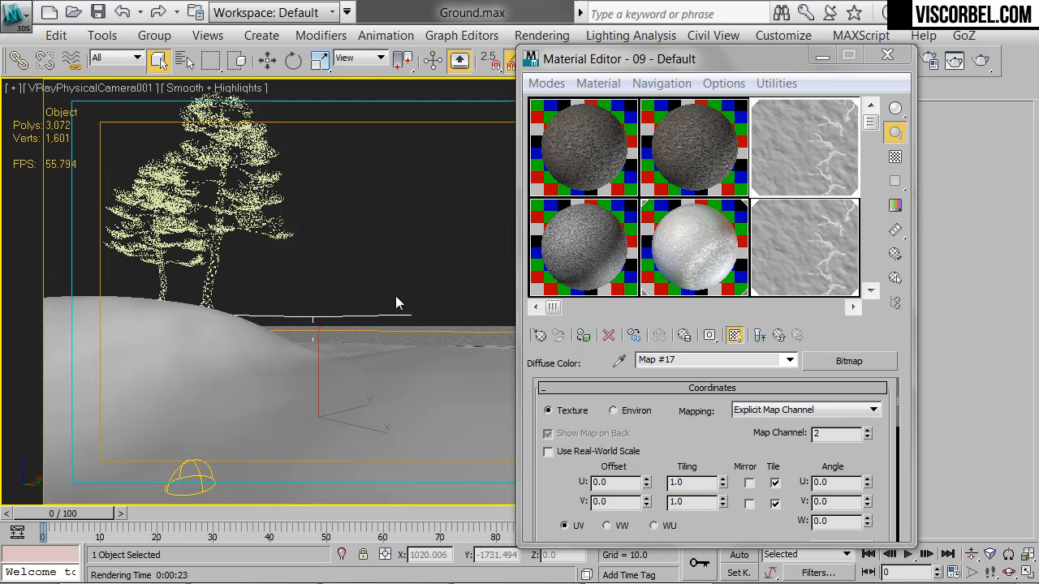
drag(645, 60, 983, 381)
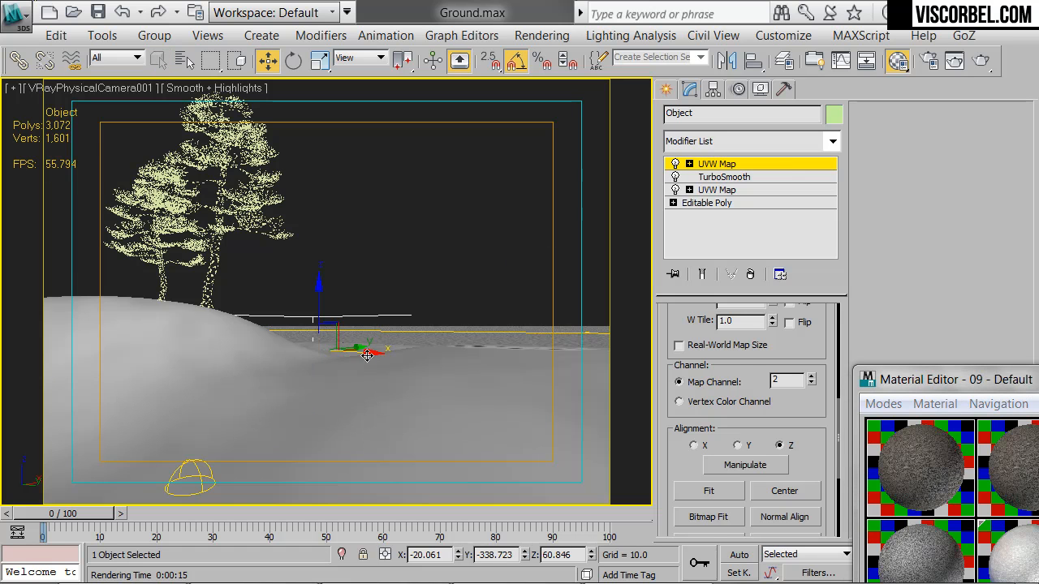
mouse_move(364, 353)
mouse_down()
mouse_move(190, 340)
mouse_move(293, 307)
mouse_up()
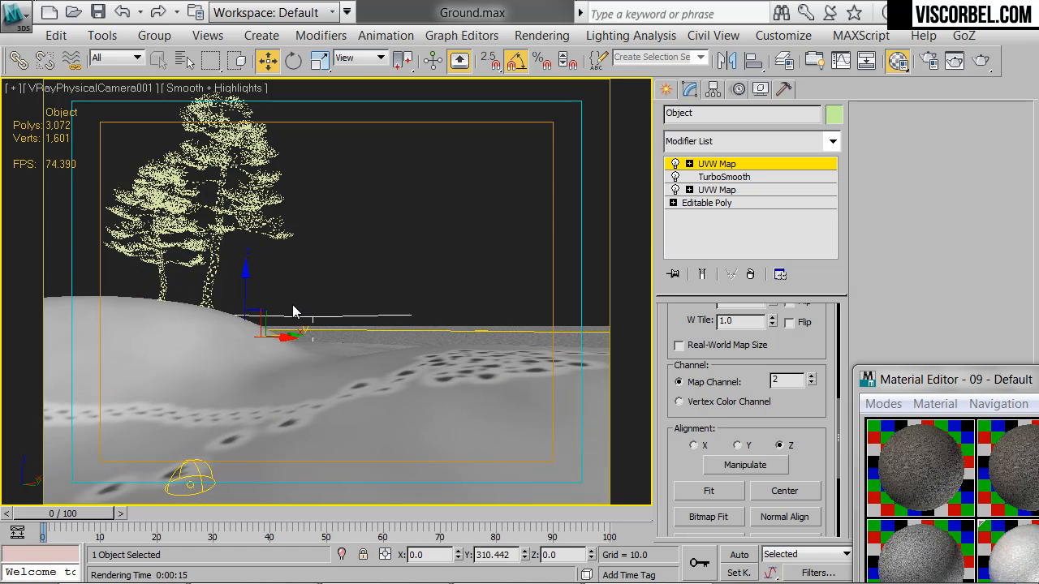
key(e)
drag(256, 345, 286, 346)
key(w)
drag(291, 345, 302, 341)
Step: Reassign the white snow material to the ground and select the snow displacement map's sample slot
drag(966, 382, 286, 113)
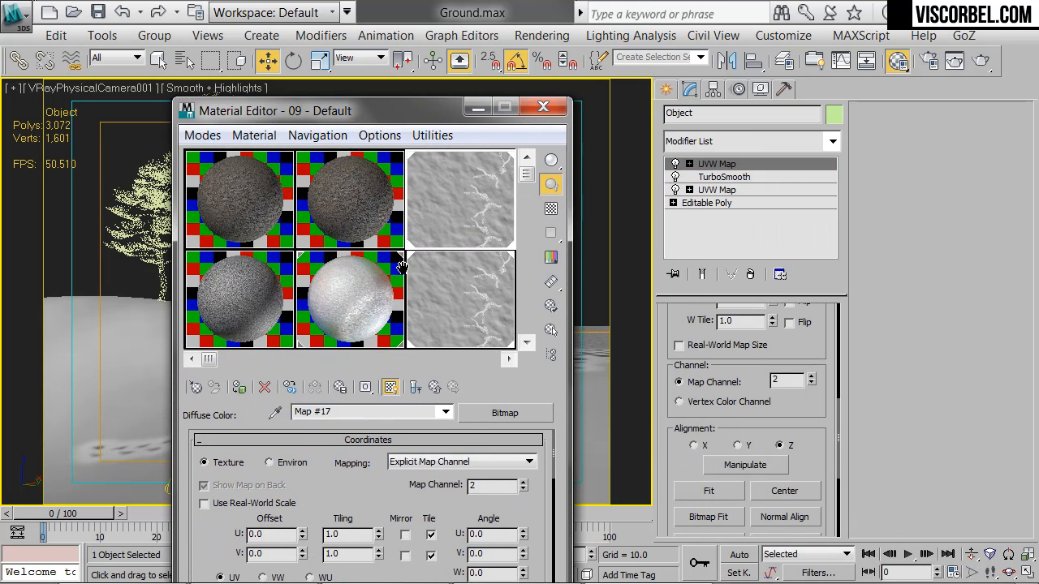
drag(341, 316, 150, 350)
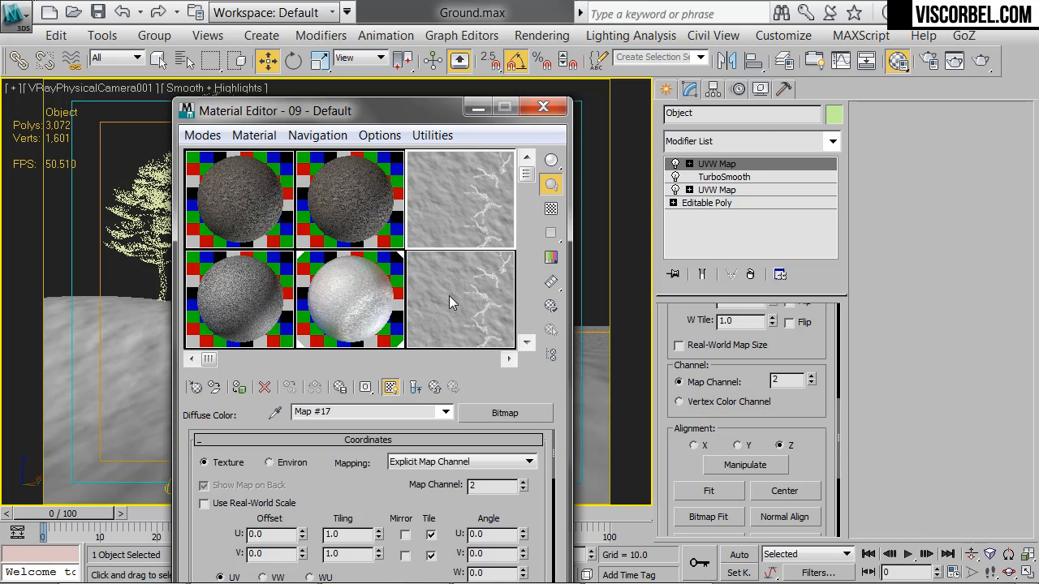
click(475, 319)
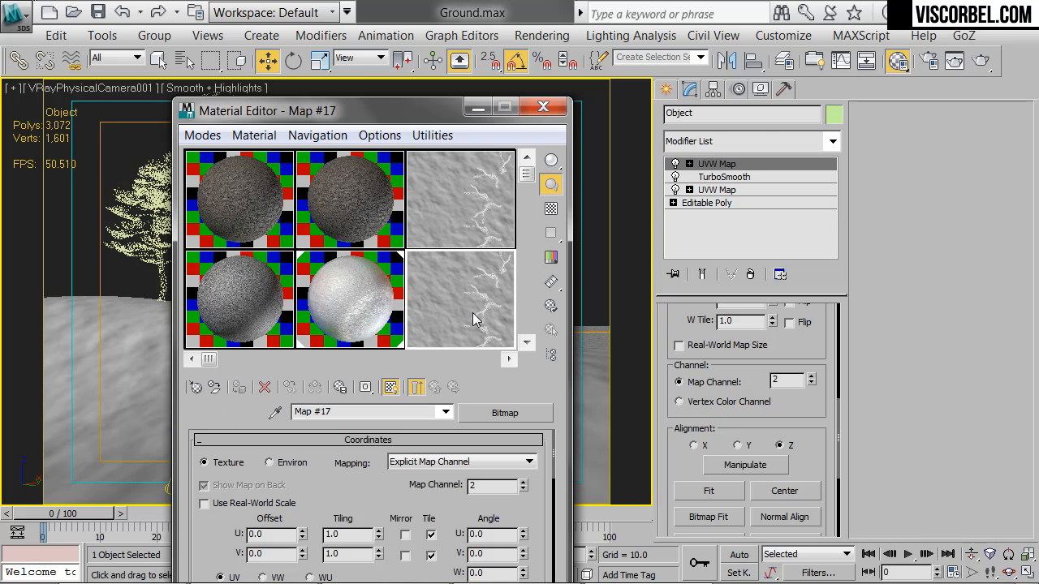
Step: Add a VRayDisplacementMod modifier to the ground and load the snow displacement map as an instance into its texmap
click(765, 139)
scroll(739, 341, down, 20)
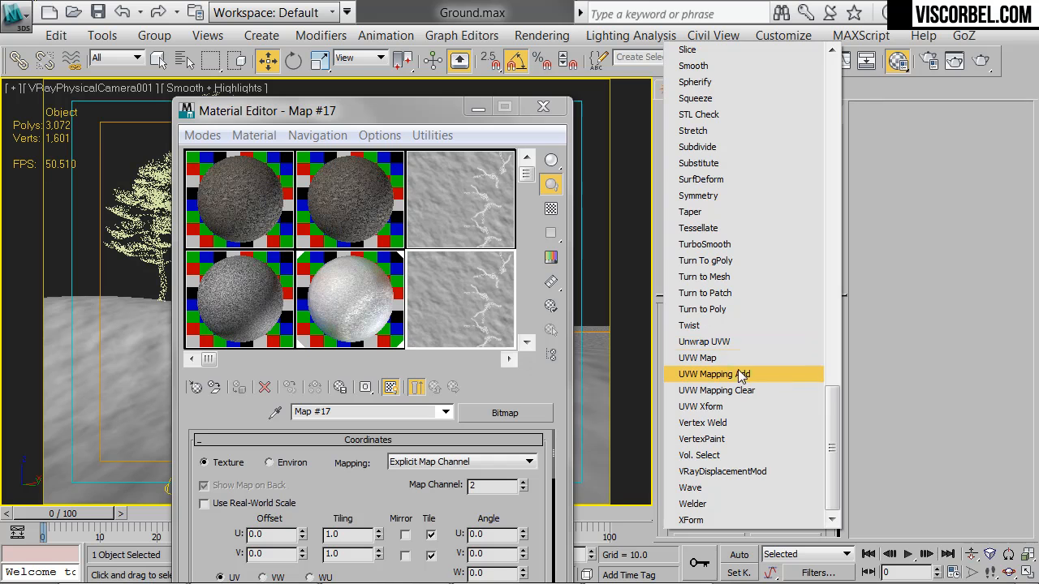
click(708, 472)
drag(465, 298, 704, 460)
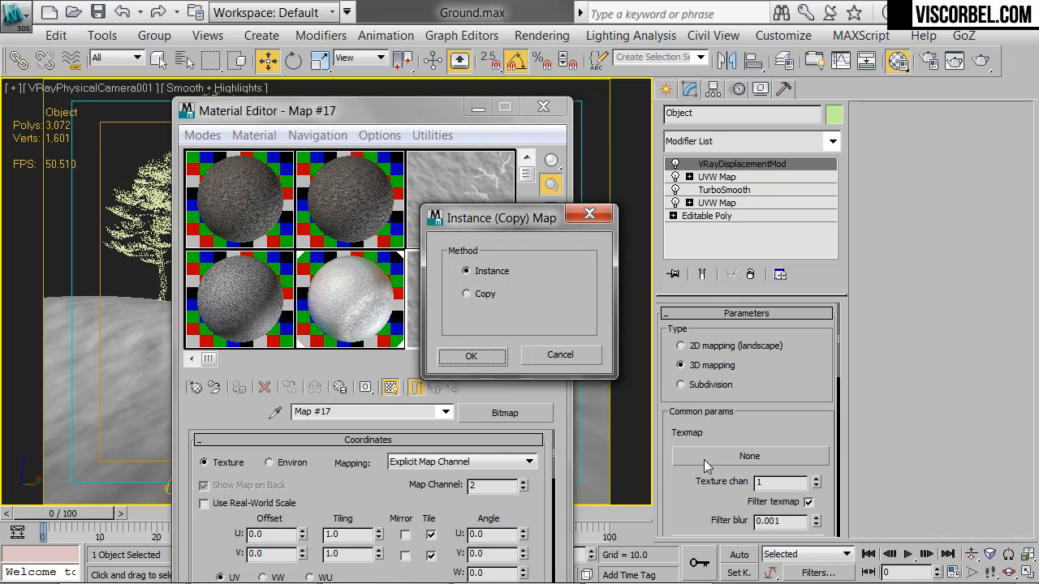
click(487, 357)
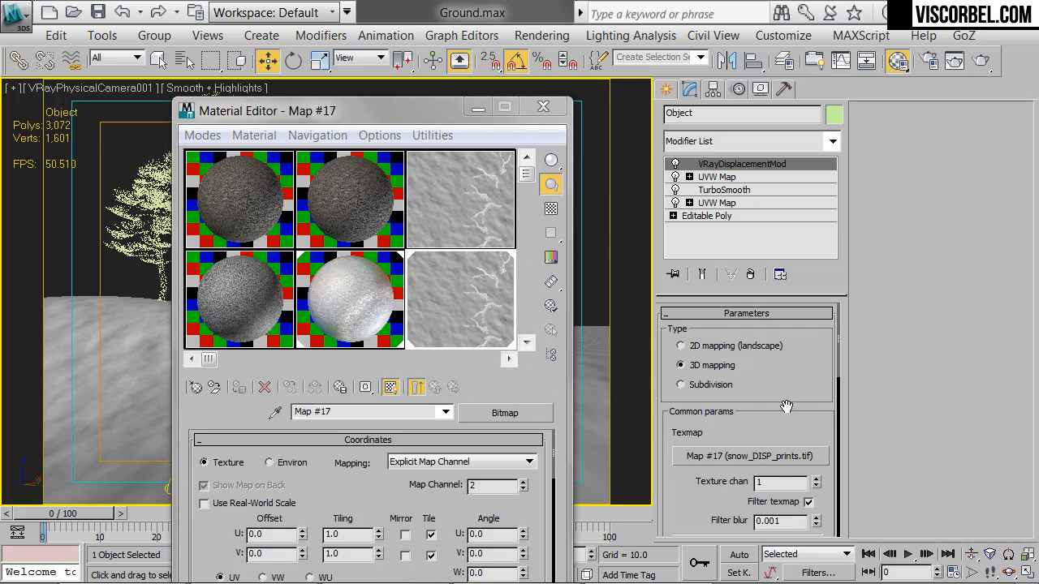
scroll(786, 406, down, 3)
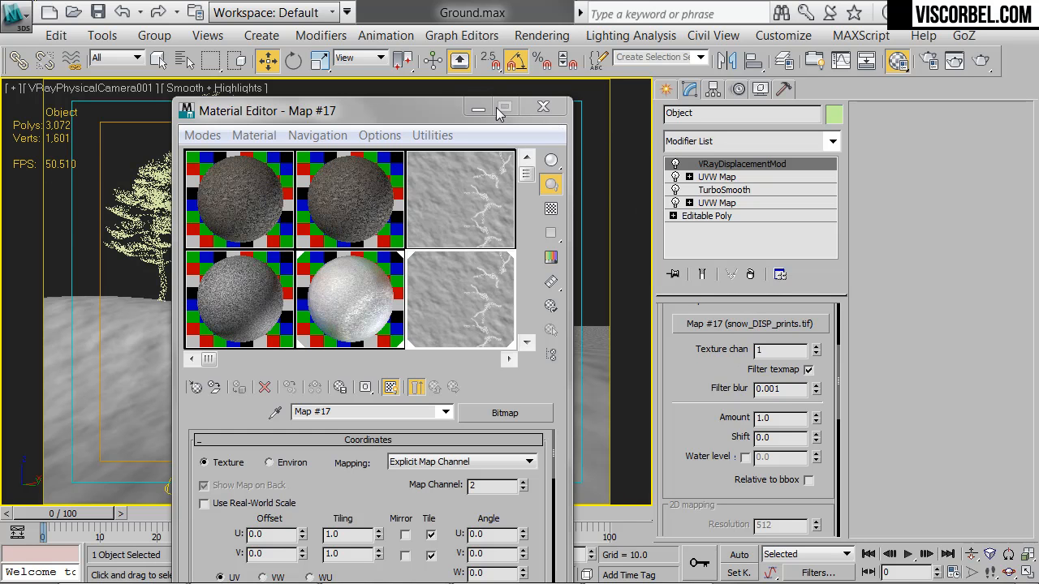
Step: Test render the camera view and examine the displacement on the snow in the foreground
drag(421, 112, 871, 311)
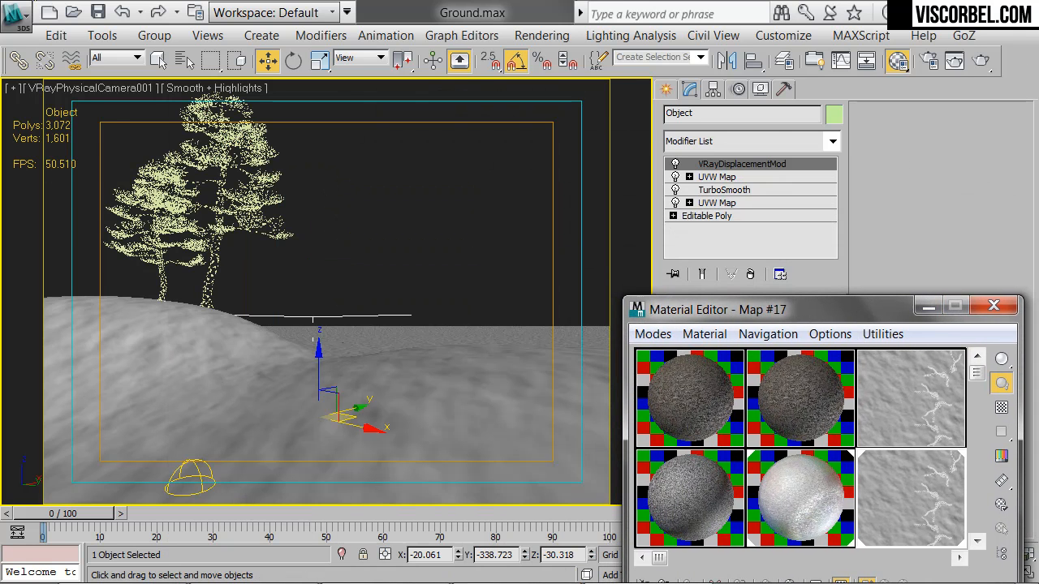
click(980, 62)
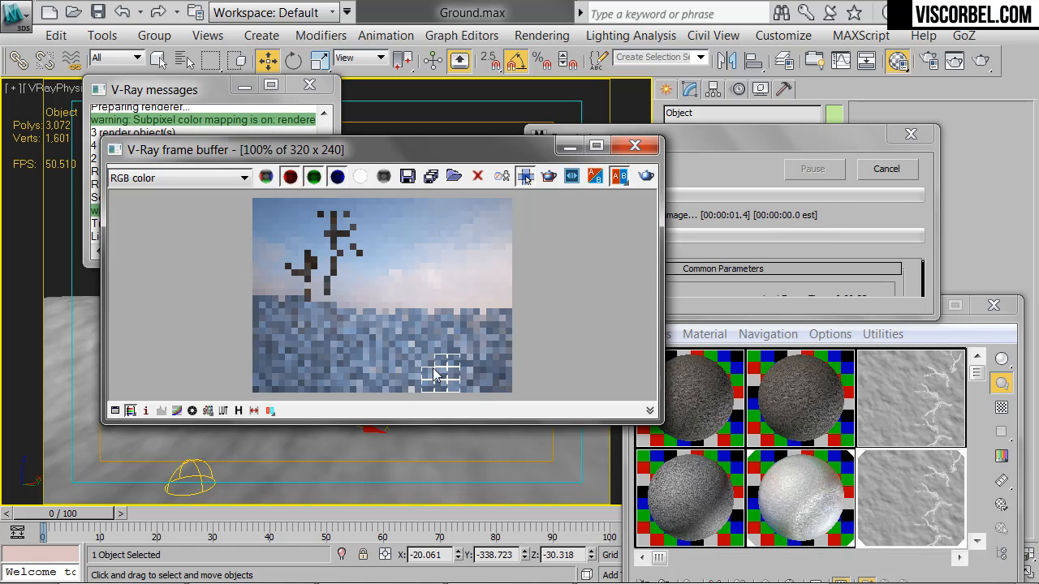
scroll(434, 375, up, 1)
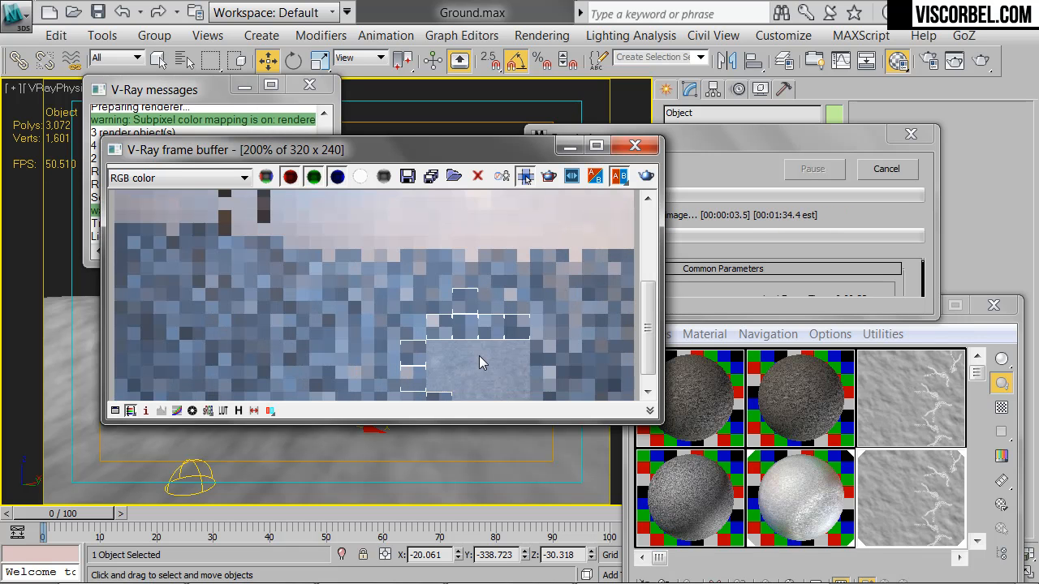
scroll(501, 357, down, 1)
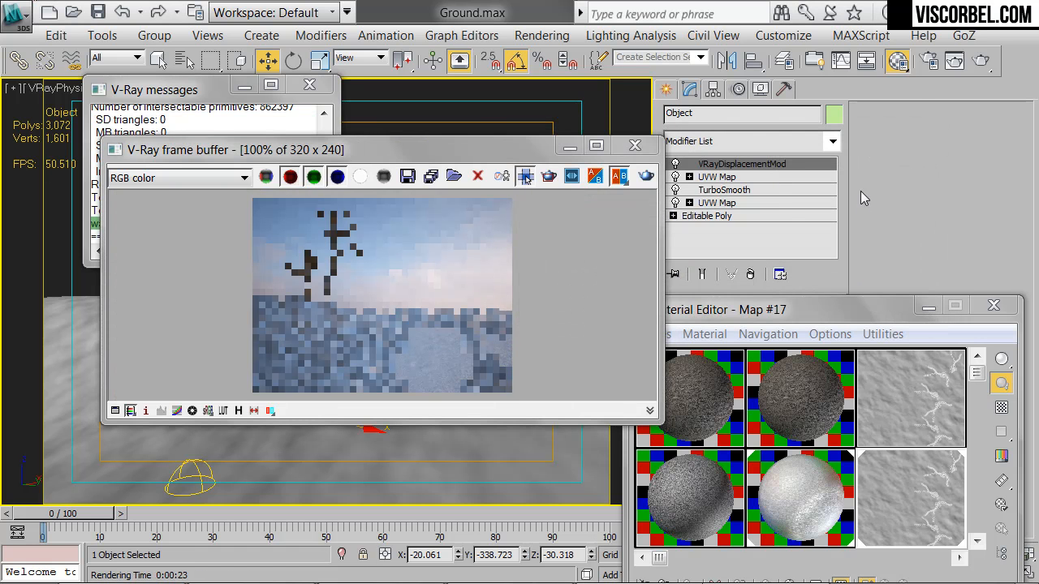
Step: Set the ground's displacement amount to 4 and test render the footprints, stopping the render after inspecting them
click(994, 306)
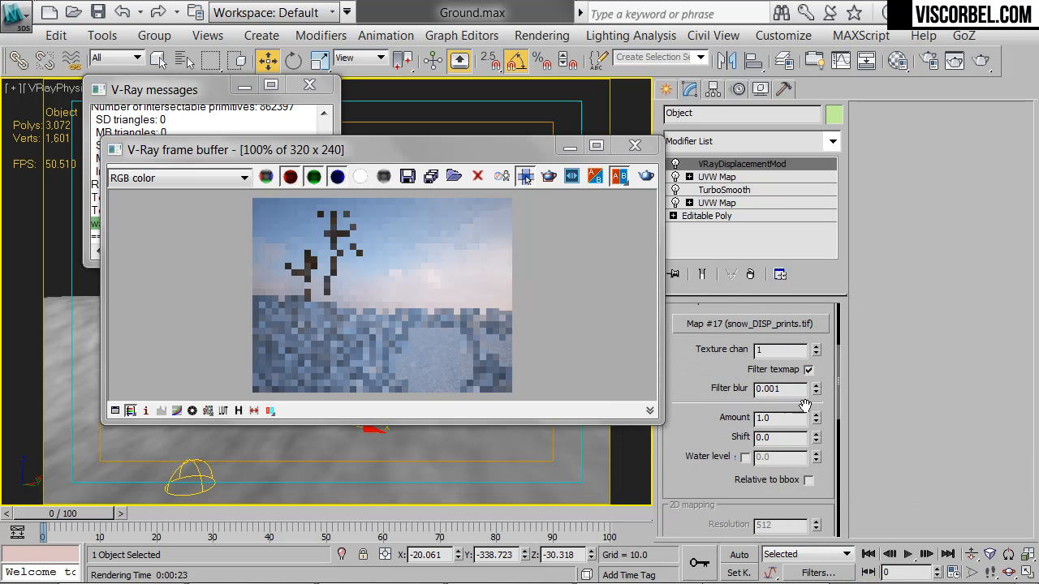
text(4)
key(shift+q)
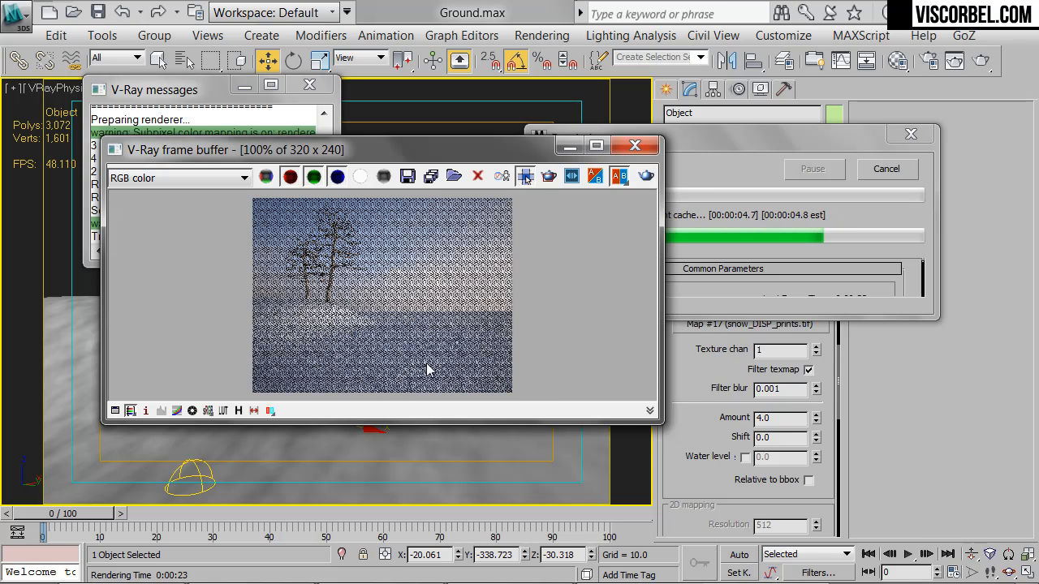
scroll(422, 366, up, 1)
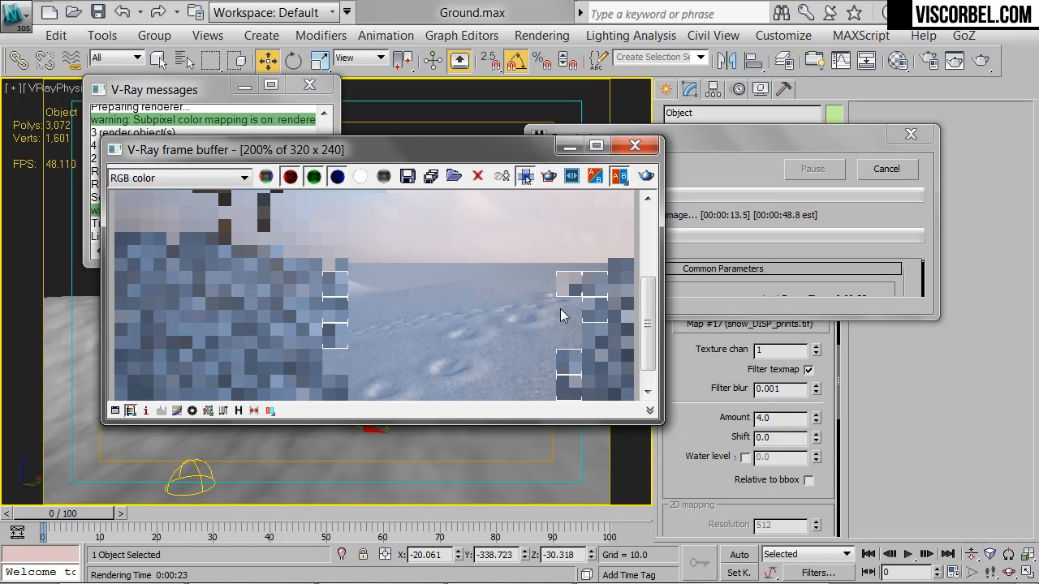
scroll(505, 309, down, 1)
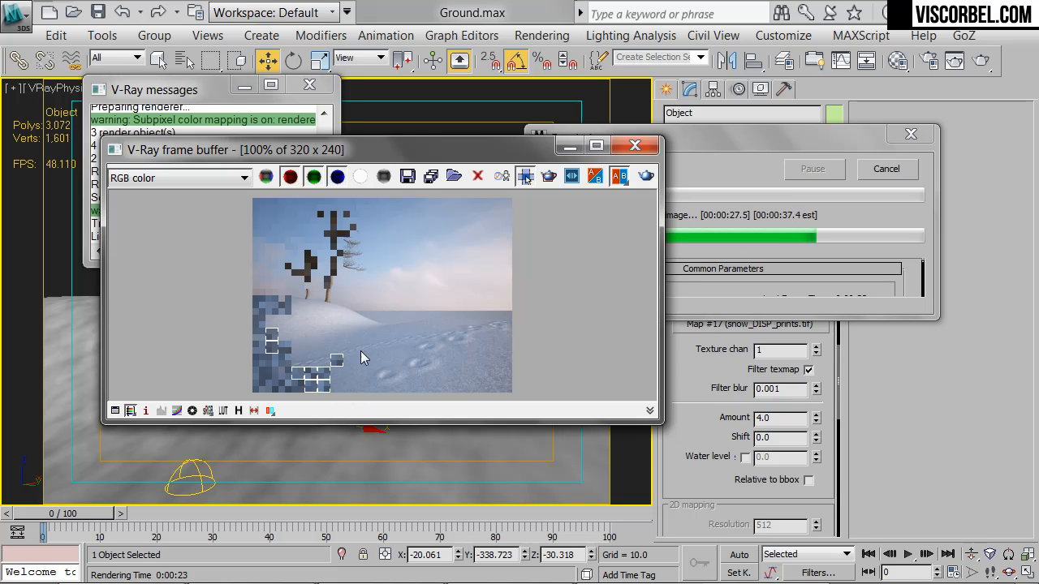
click(887, 169)
Step: Set the ground's displacement amount to 8 and test render the footprints, stopping the render after inspecting them
double_click(769, 418)
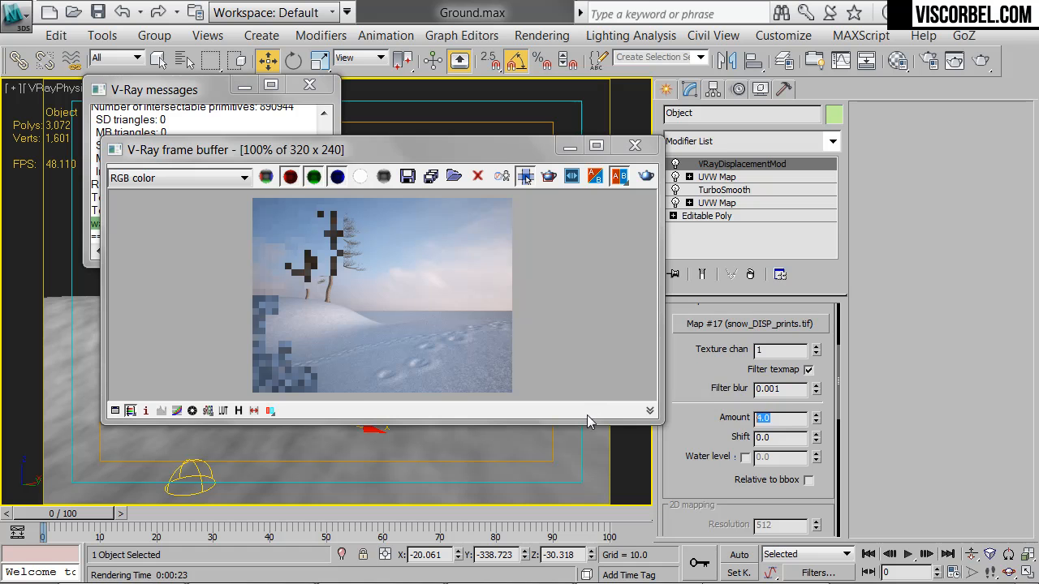
click(645, 176)
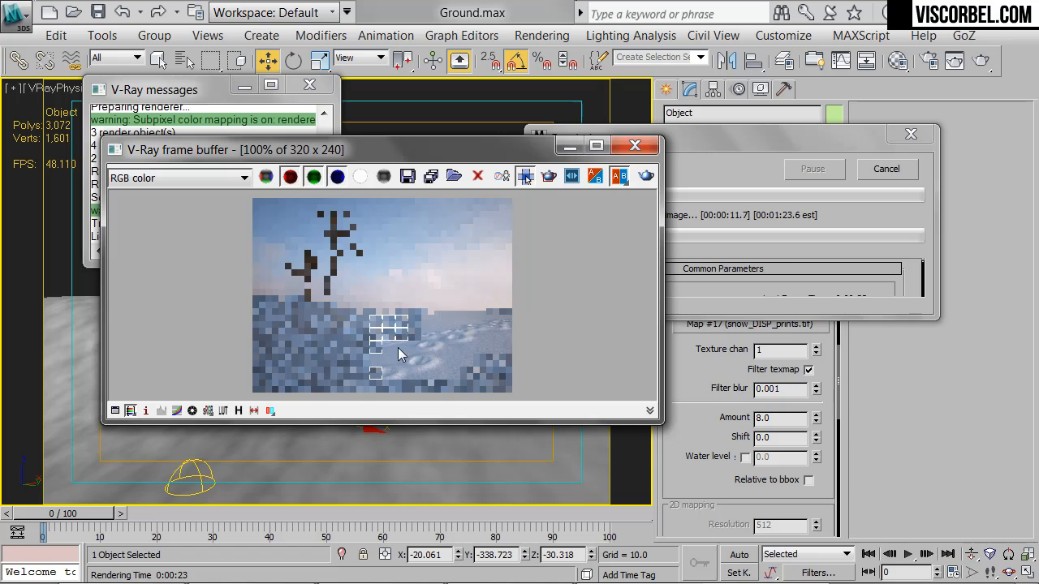
scroll(409, 360, up, 1)
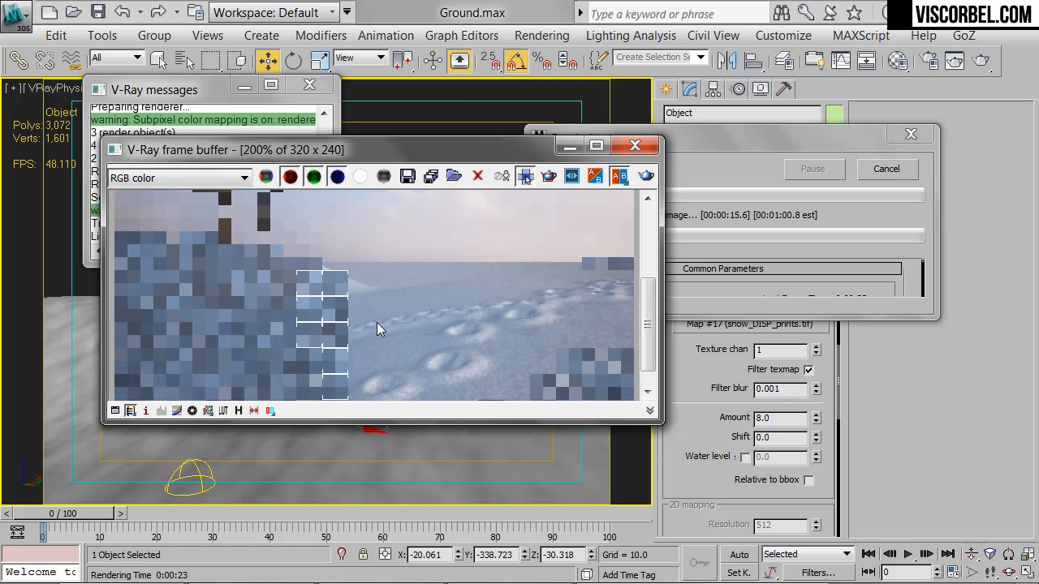
scroll(377, 322, down, 1)
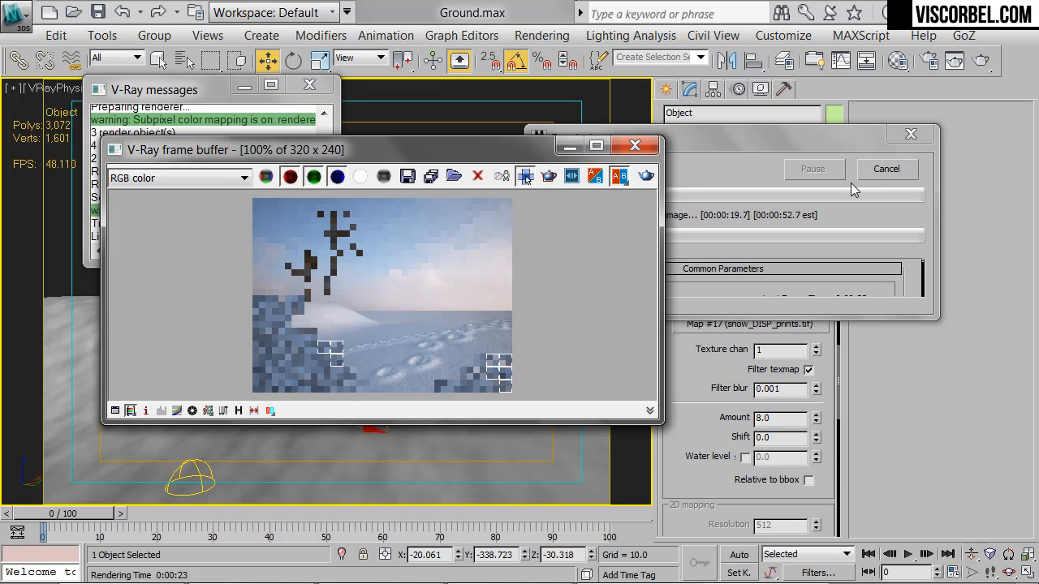
click(880, 168)
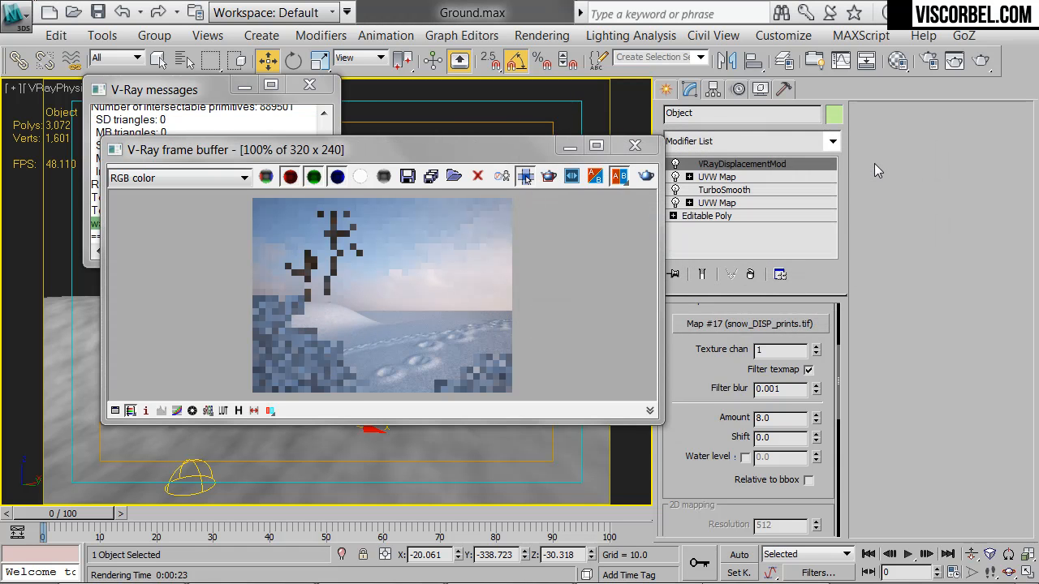
Step: Open the V-Ray render setup and place it beside the rendered image
click(932, 62)
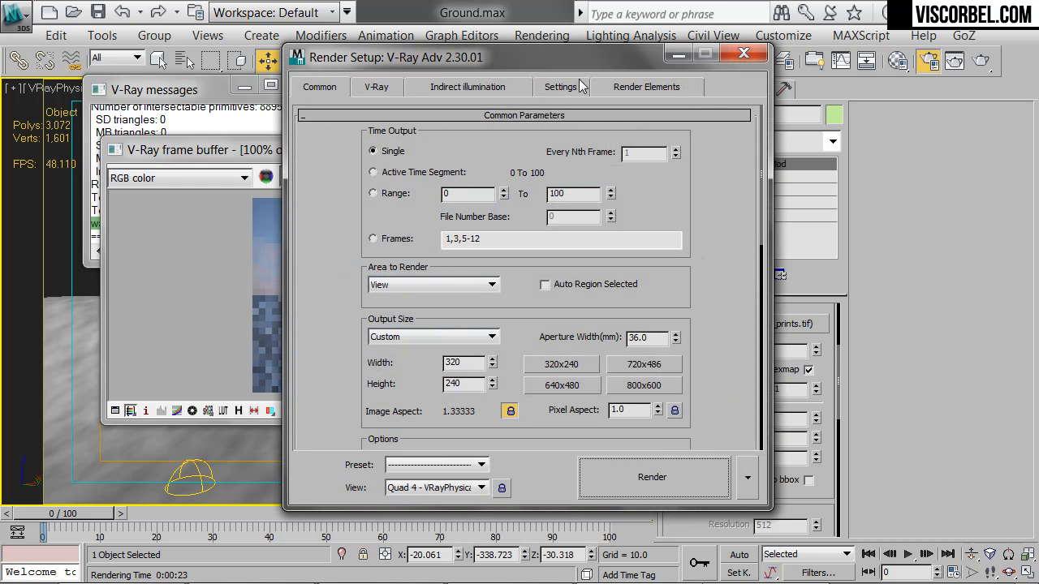
drag(580, 72, 788, 98)
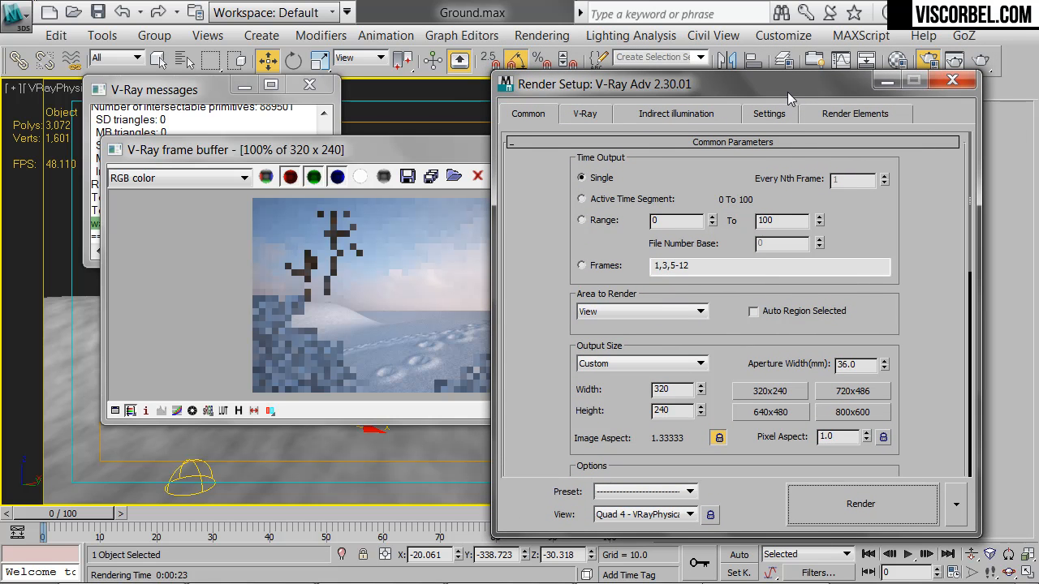